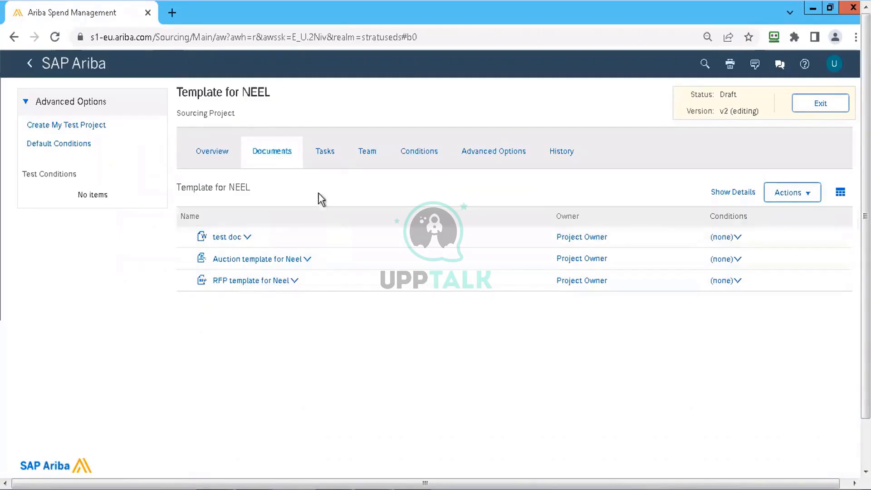
# Create a phase titled "Phase 1 - Identifying the potential supplier" in the template's tasks
pyautogui.click(320, 153)
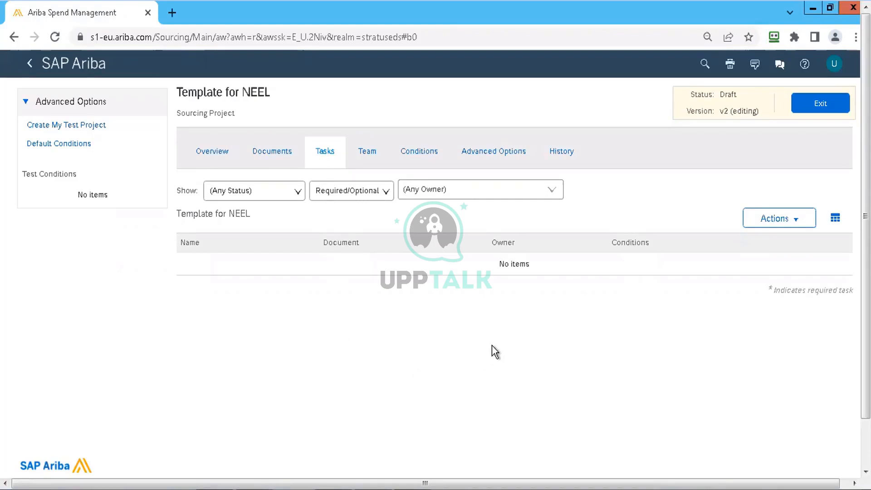
pyautogui.click(796, 222)
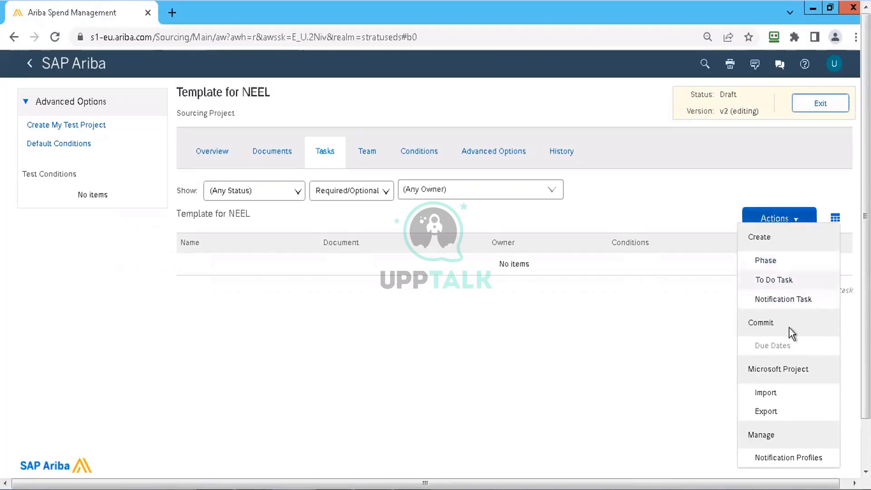
pyautogui.click(769, 267)
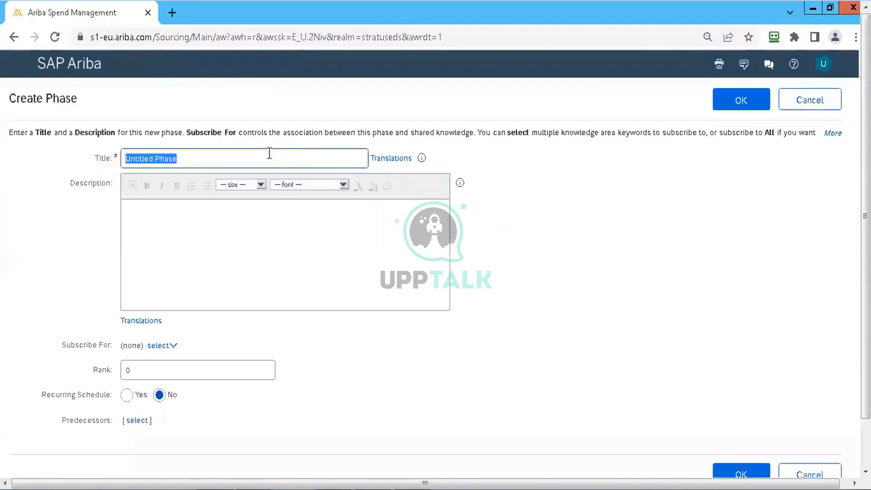
pyautogui.write('P')
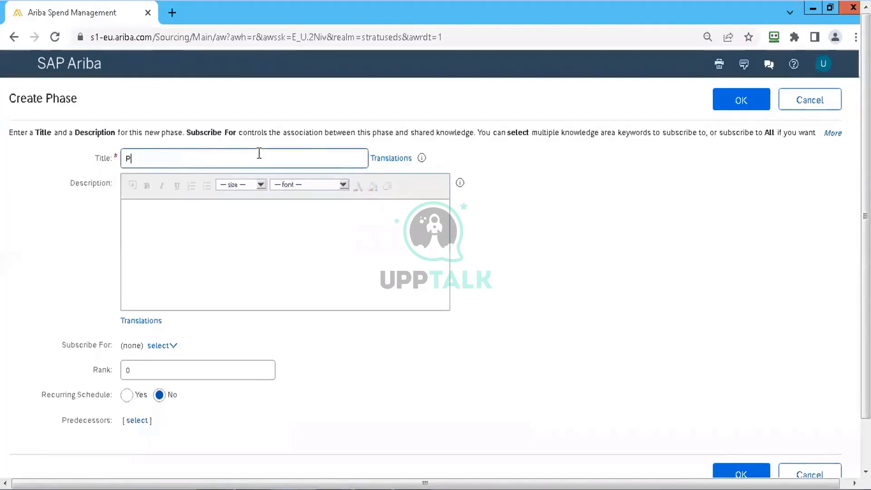
pyautogui.write('hase 1 -')
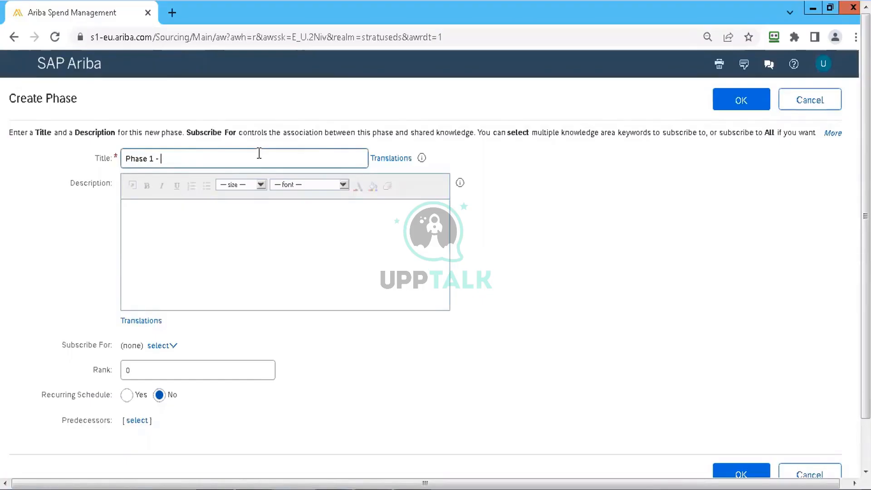
pyautogui.write(' lsd')
pyautogui.press('BackSpace')
pyautogui.press('BackSpace')
pyautogui.write('dentifying the potential s')
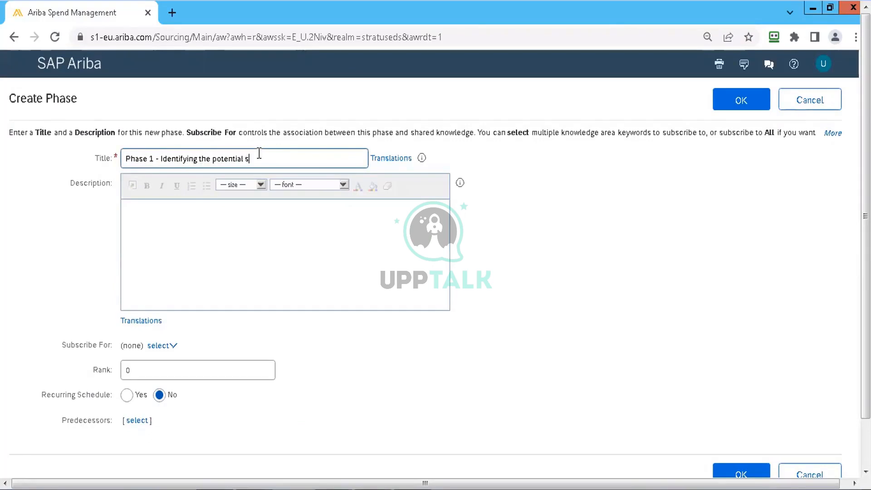
pyautogui.write('upplier')
pyautogui.click(739, 100)
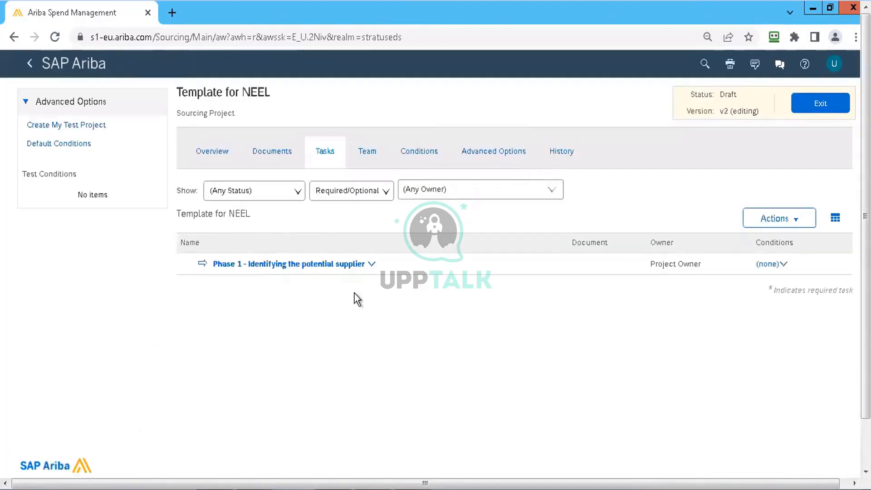
pyautogui.click(371, 264)
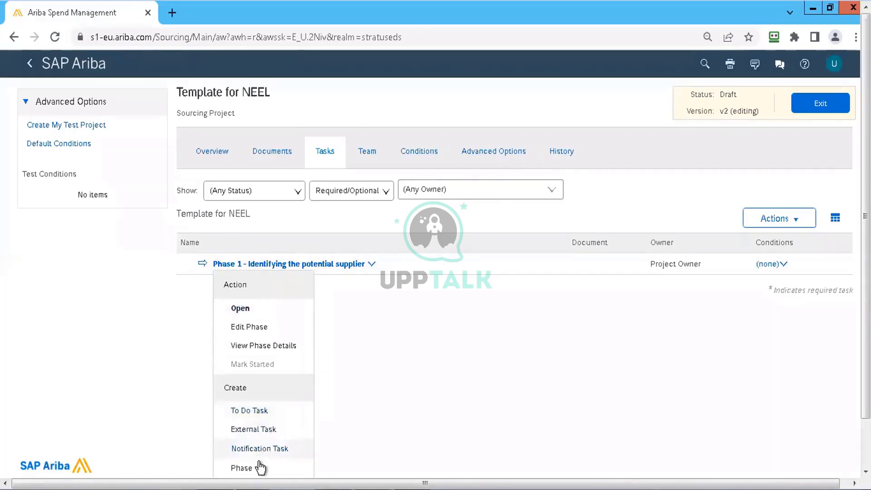
pyautogui.click(491, 348)
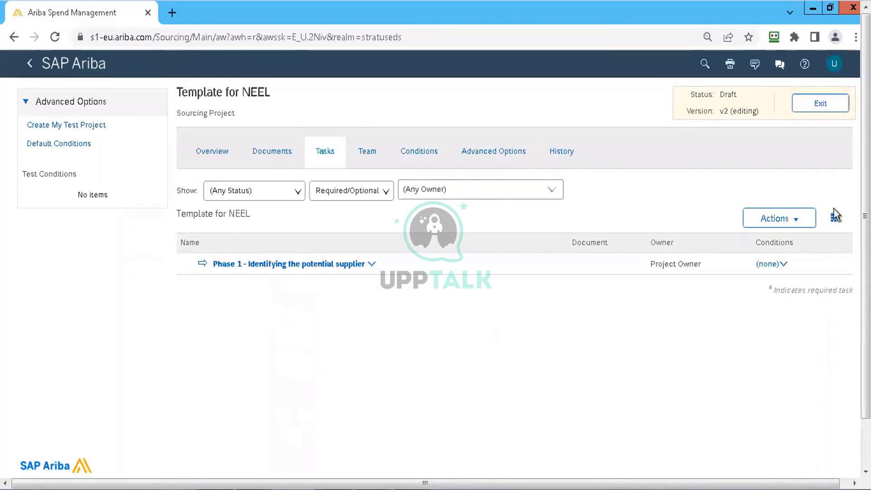
pyautogui.click(786, 219)
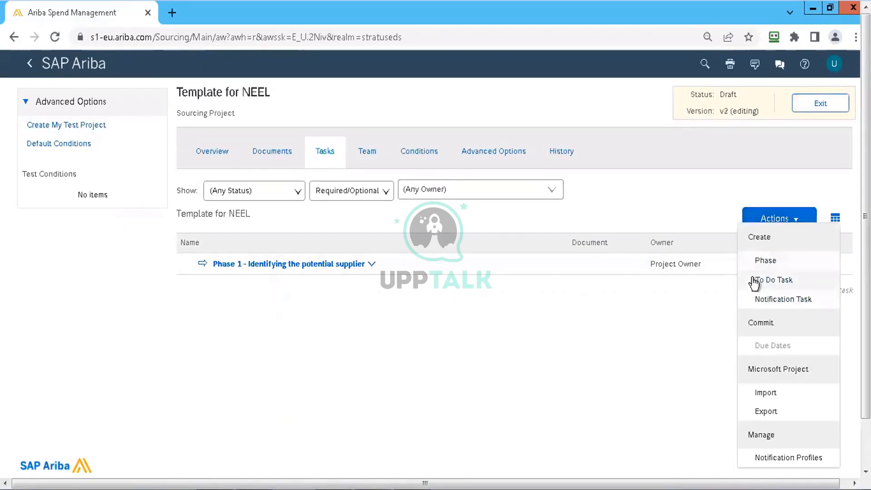
pyautogui.click(393, 318)
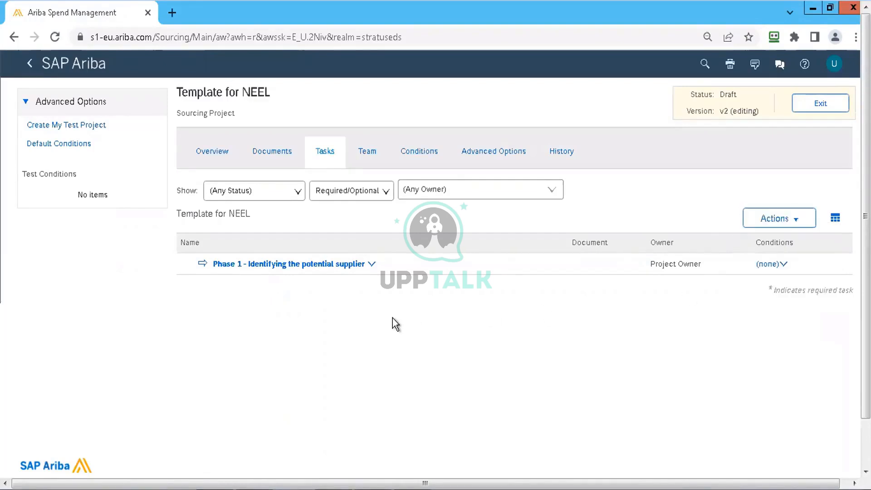
# Create a To Do task titled "Prepare the list of potential suppliers" within Phase 1, keeping the default owner and settings
pyautogui.click(371, 264)
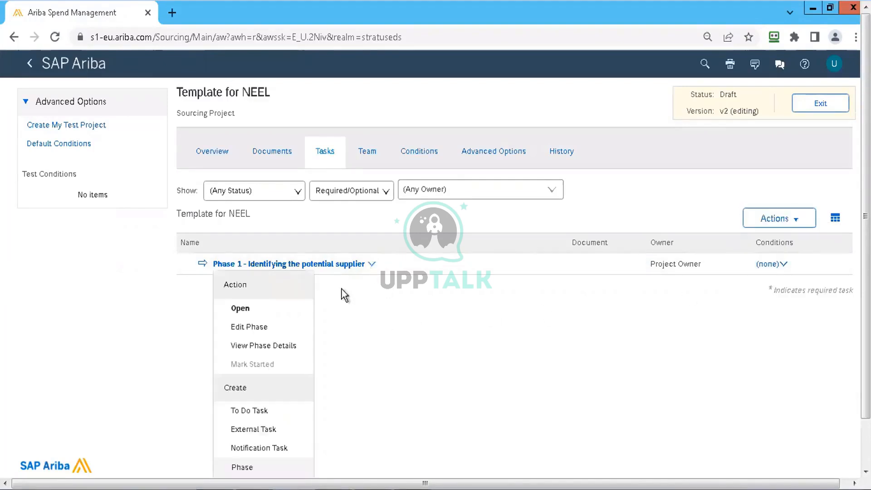
pyautogui.click(257, 412)
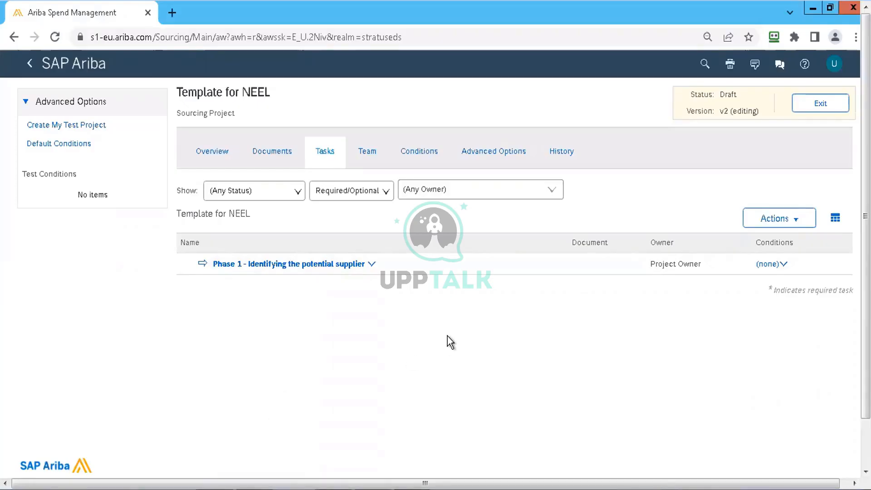
pyautogui.write('P')
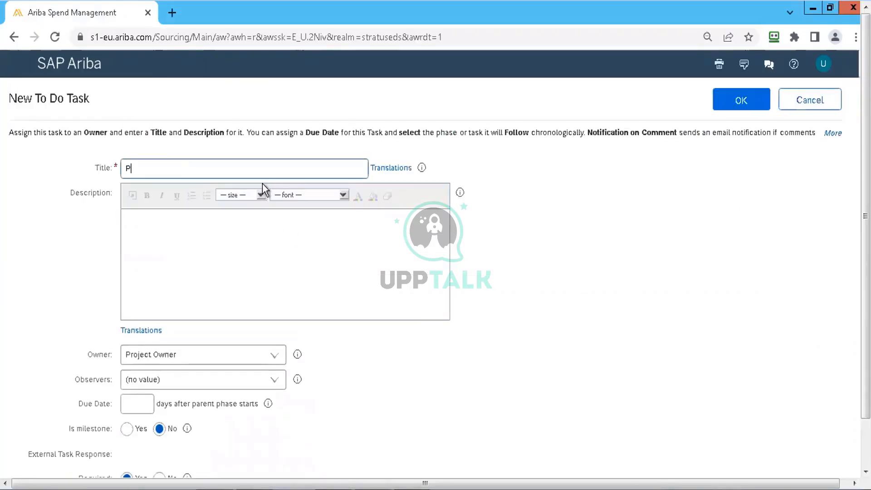
pyautogui.write('repare the list of potential suppliers')
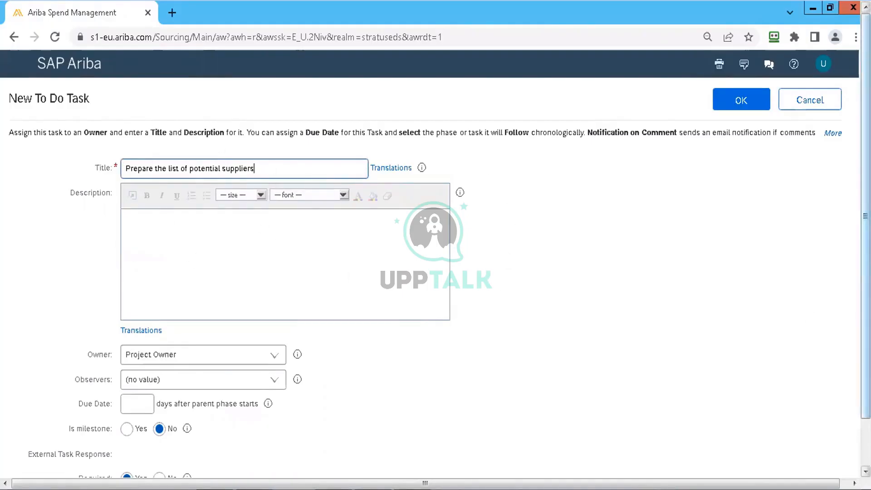
pyautogui.click(846, 483)
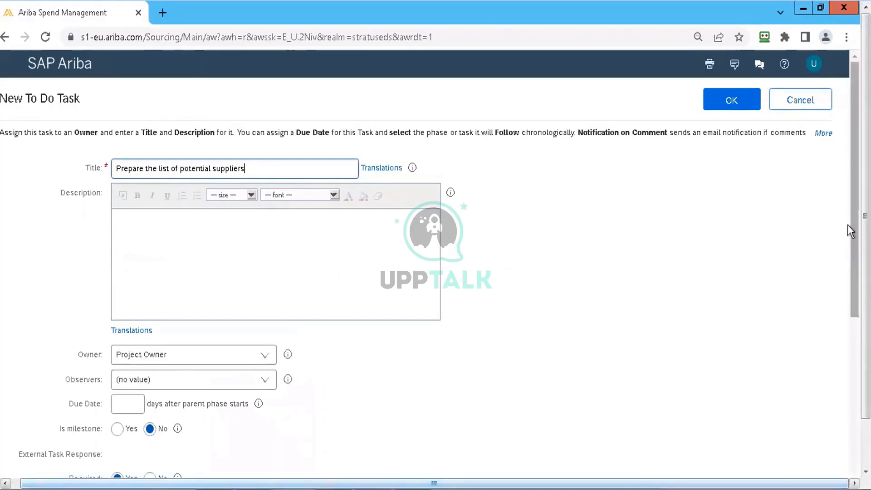
pyautogui.moveTo(854, 187); pyautogui.dragTo(855, 256)
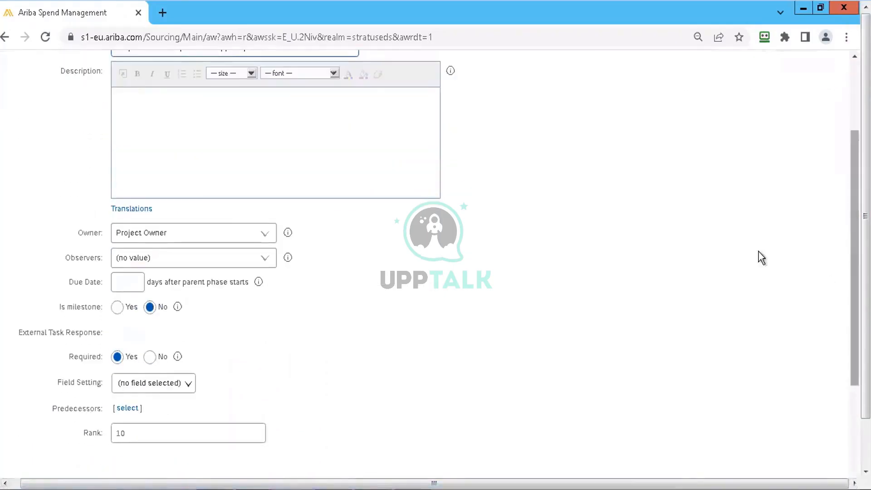
pyautogui.click(263, 239)
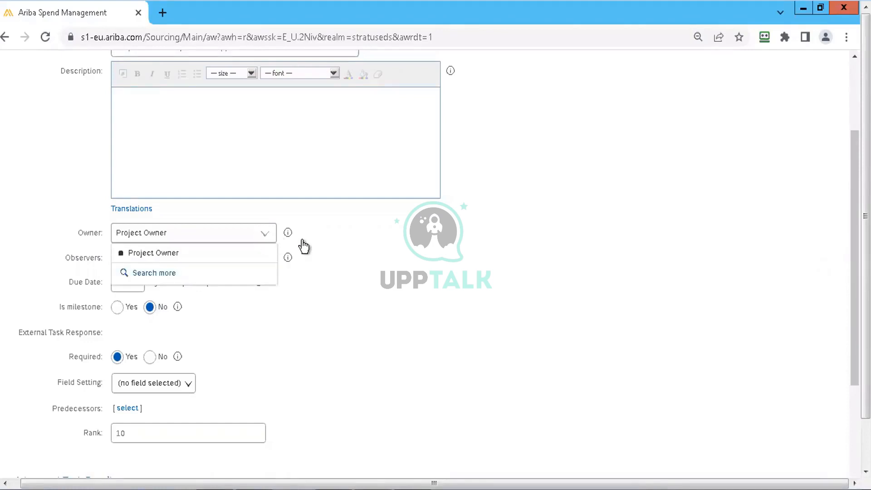
pyautogui.click(336, 256)
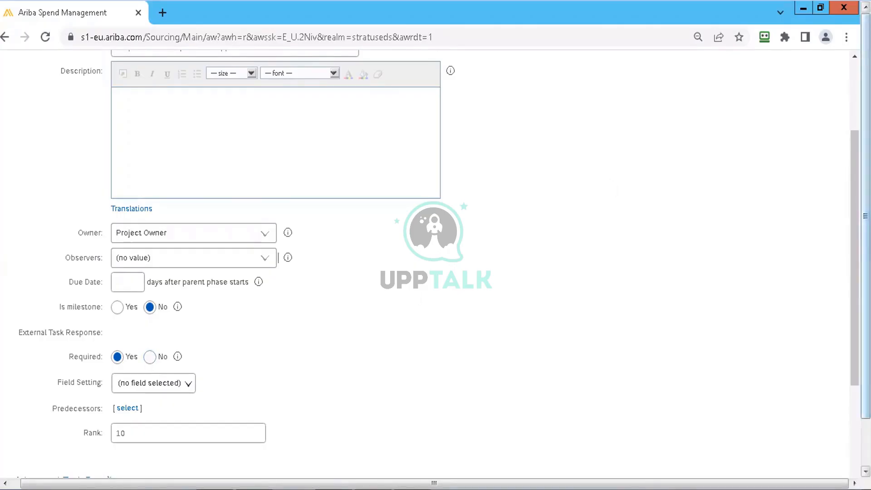
pyautogui.moveTo(855, 213); pyautogui.dragTo(854, 136)
pyautogui.click(733, 107)
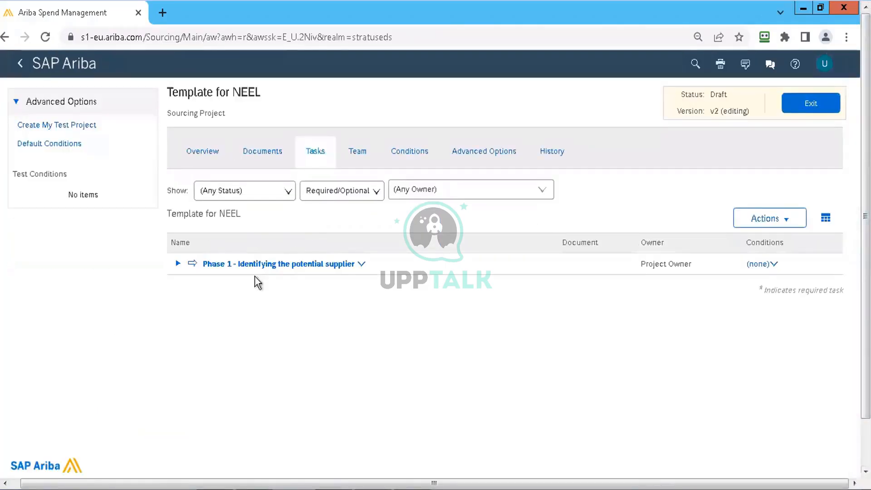
# Expand Phase 1 and associate test doc with the "Prepare the list of potential suppliers" task, keeping the task type To Do
pyautogui.click(177, 263)
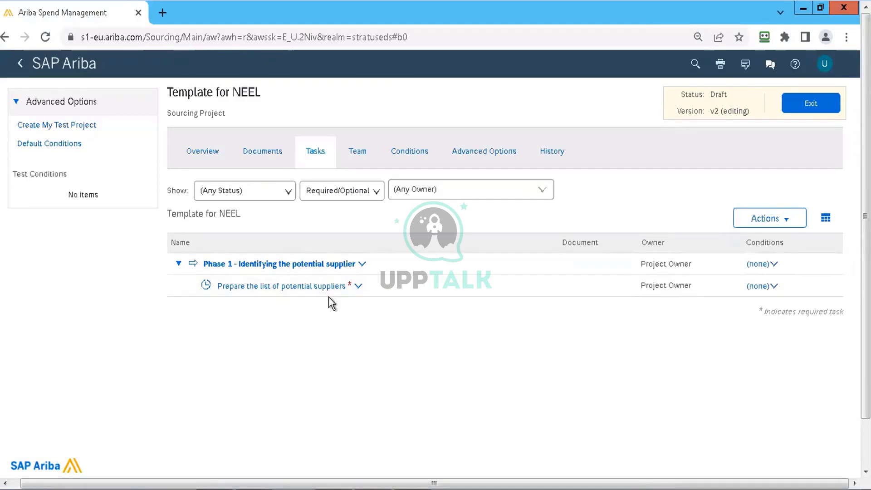
pyautogui.click(359, 290)
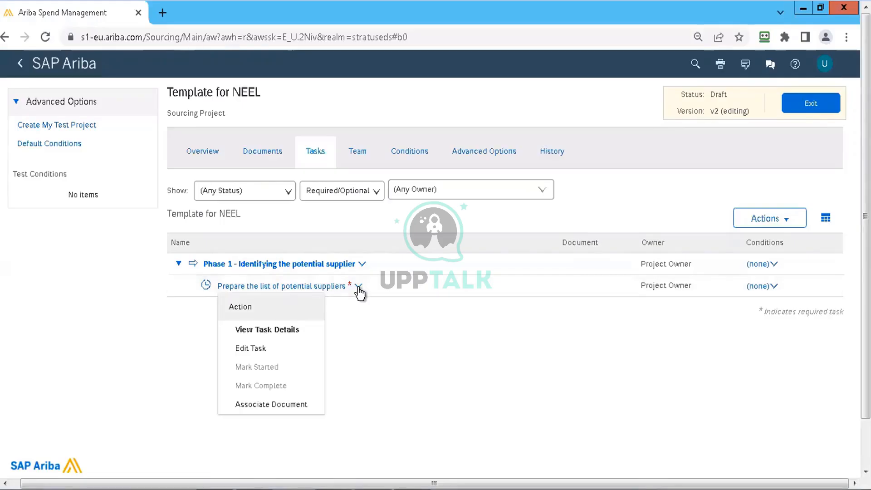
pyautogui.click(283, 407)
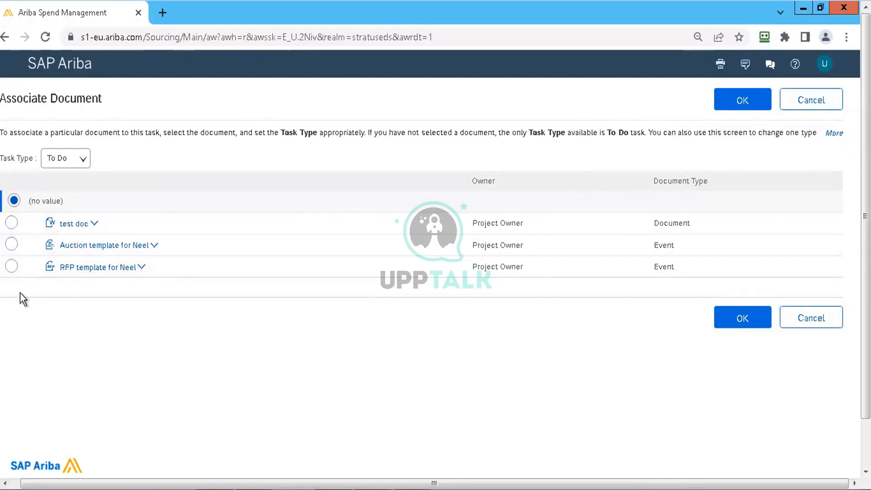
pyautogui.click(11, 222)
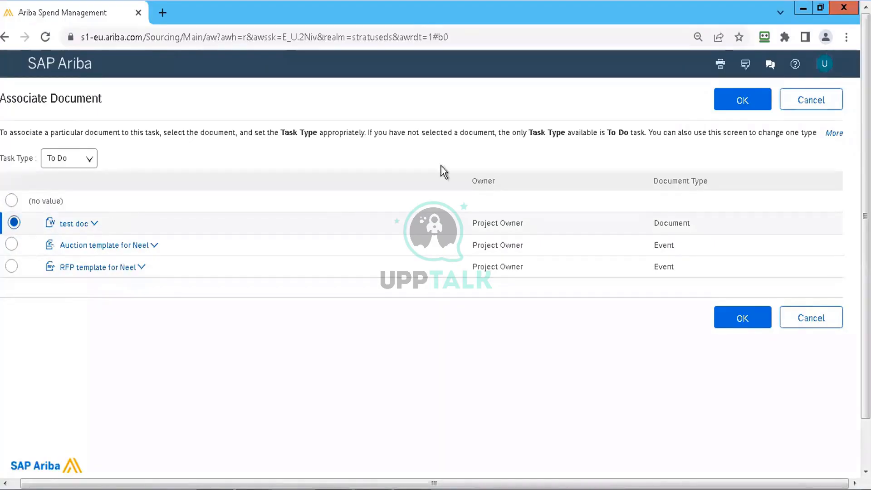
pyautogui.click(738, 110)
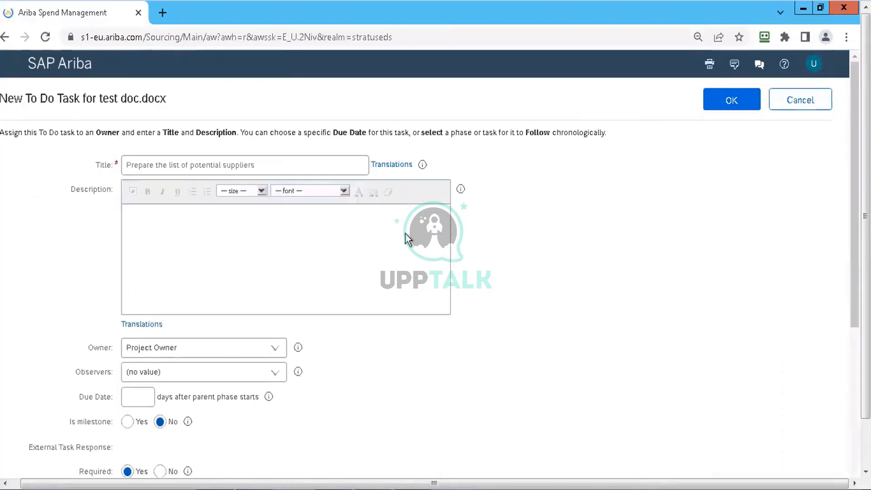
pyautogui.click(729, 110)
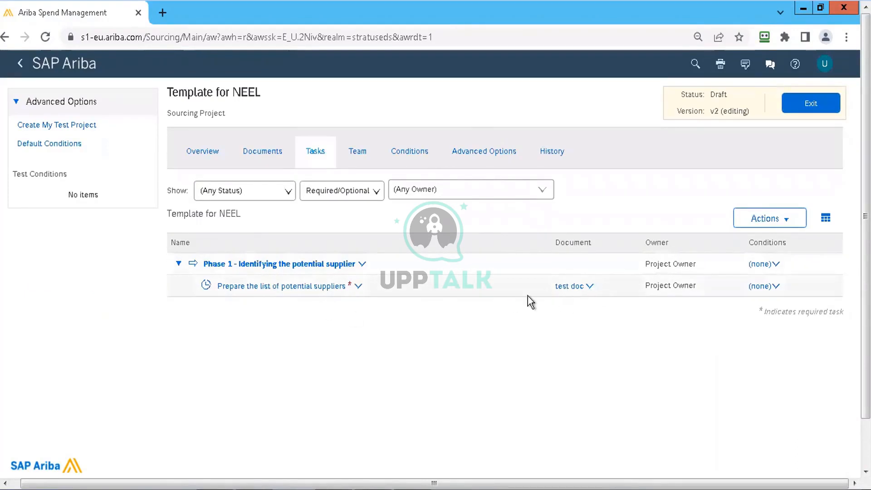
# Compare the task types that can be created from Phase 1 and from test doc, and return to the template's tasks
pyautogui.click(362, 265)
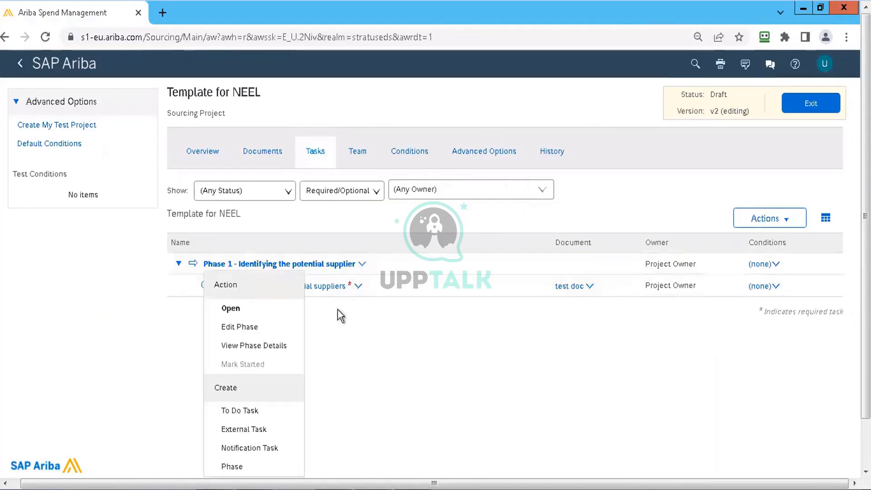
pyautogui.click(360, 379)
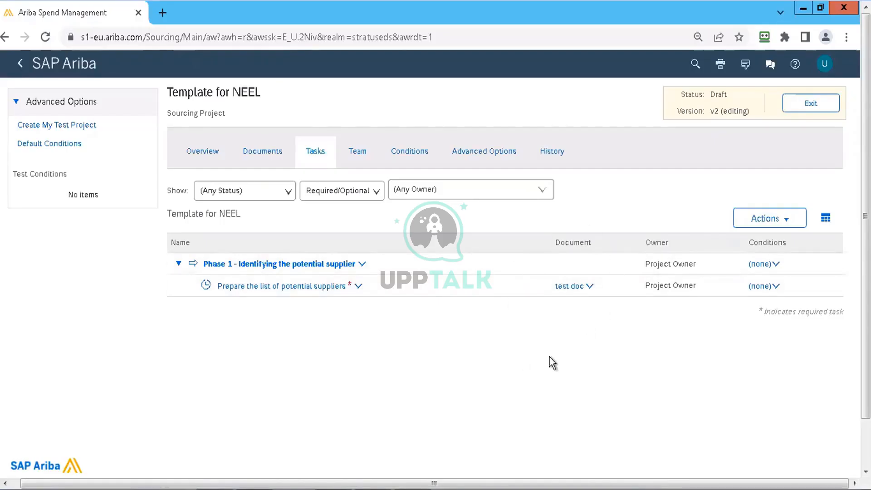
pyautogui.click(363, 265)
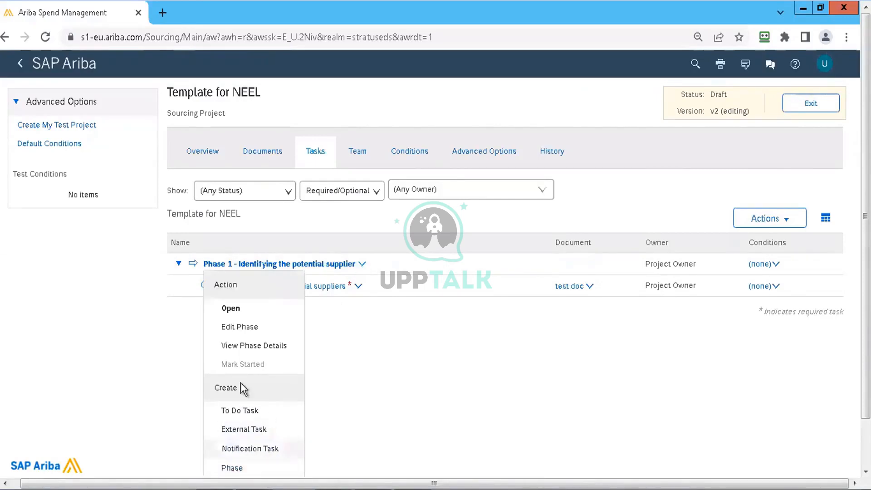
pyautogui.click(402, 355)
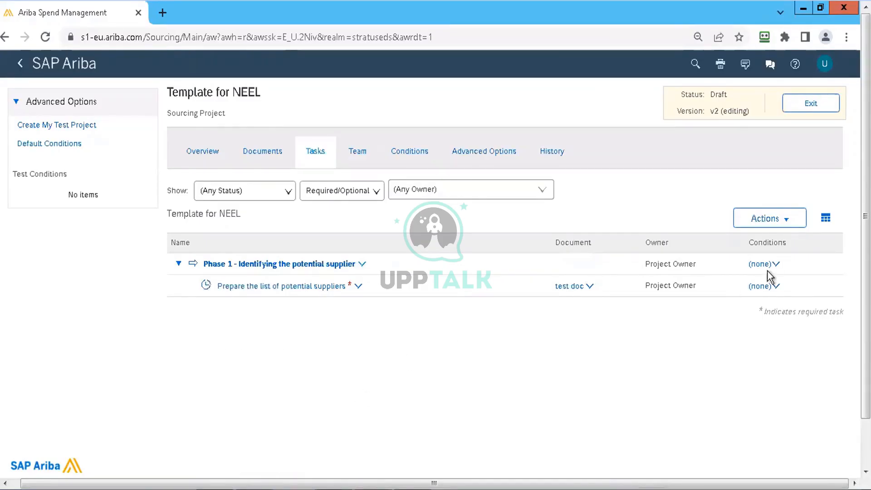
pyautogui.click(762, 218)
pyautogui.click(481, 371)
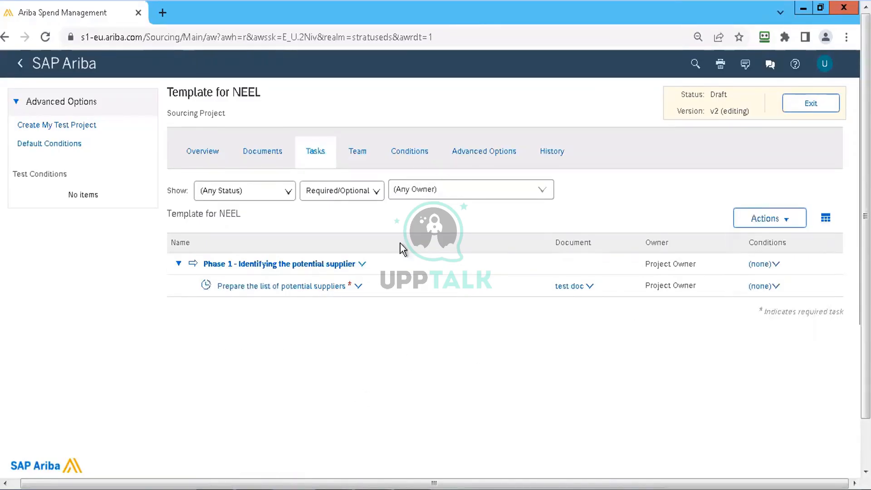
pyautogui.click(265, 155)
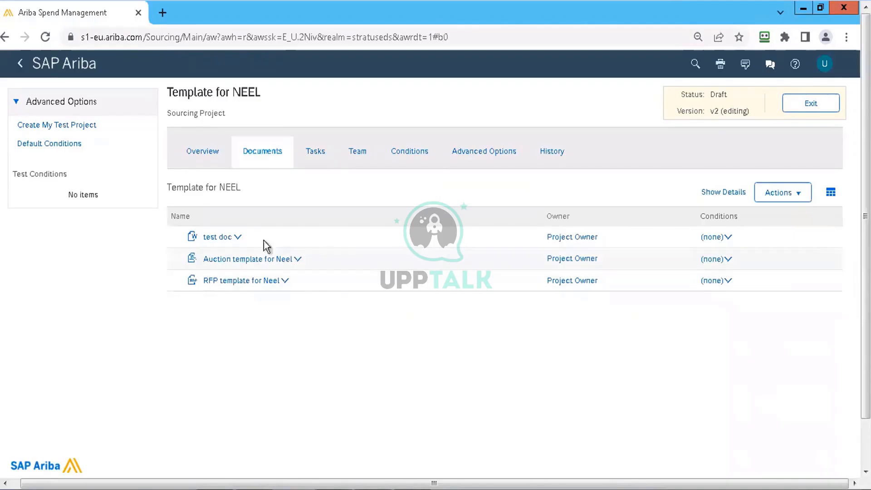
pyautogui.click(235, 238)
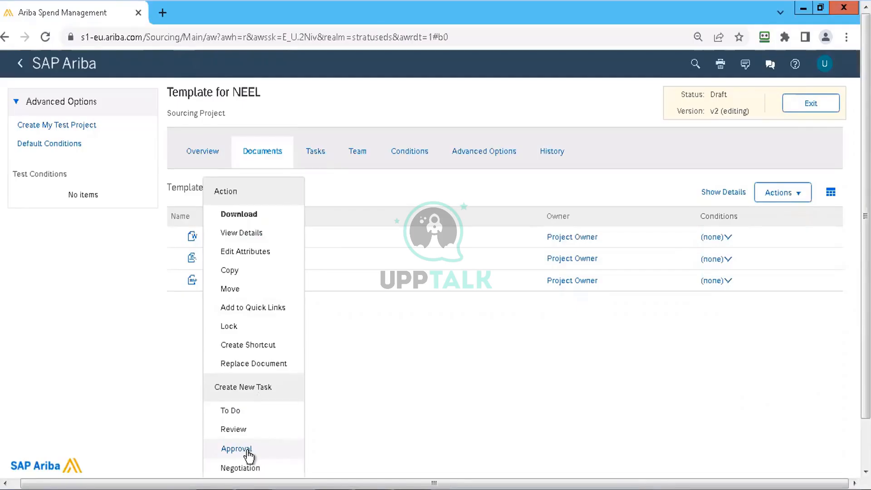
pyautogui.click(382, 339)
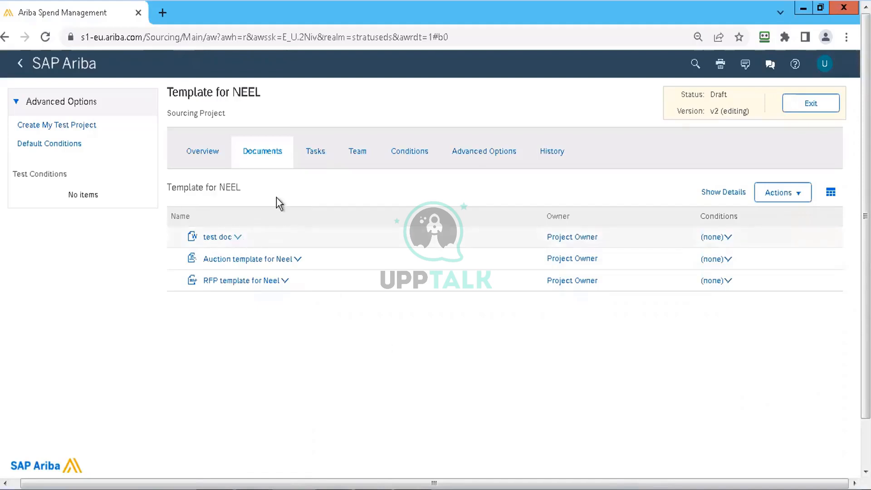
pyautogui.click(317, 152)
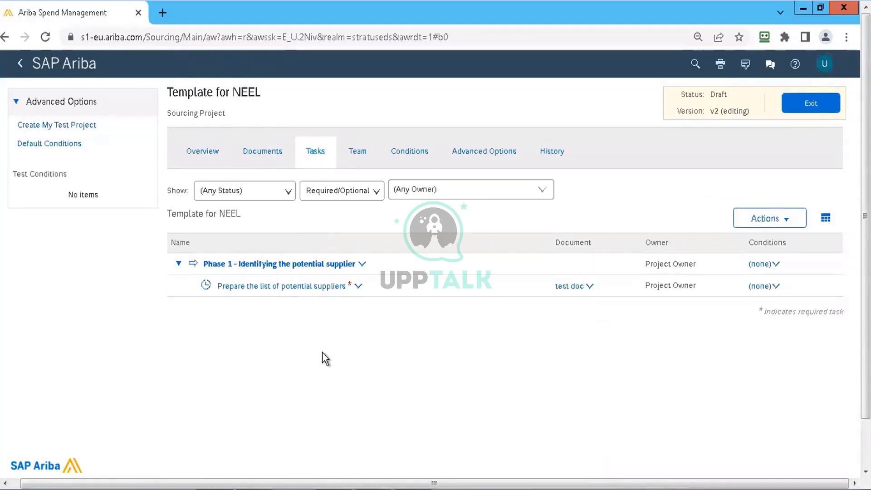
# Start an Approval task for test doc from the template's documents and title it "Approval for supplier list.docx"
pyautogui.click(263, 153)
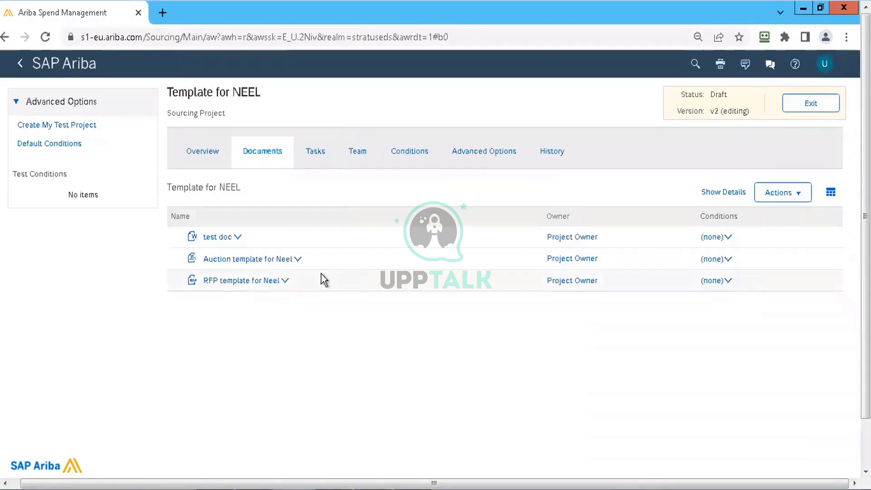
pyautogui.click(238, 239)
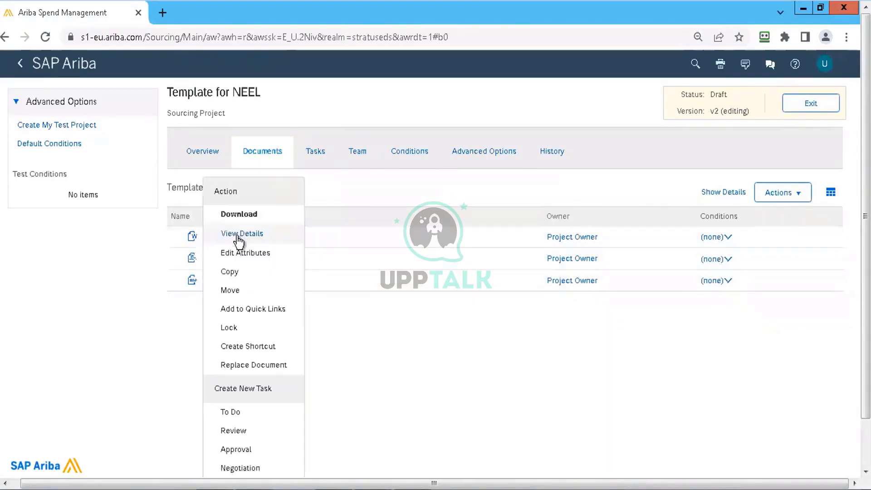
pyautogui.click(246, 450)
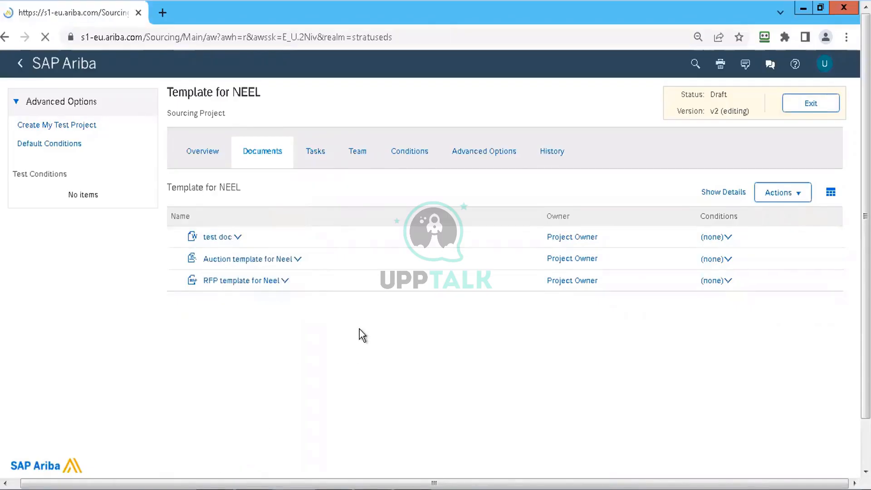
pyautogui.tripleClick(232, 242)
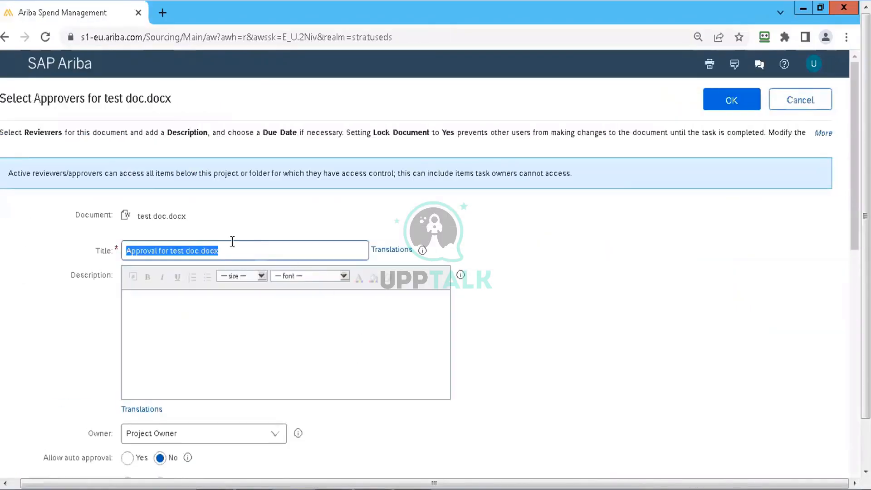
pyautogui.click(200, 252)
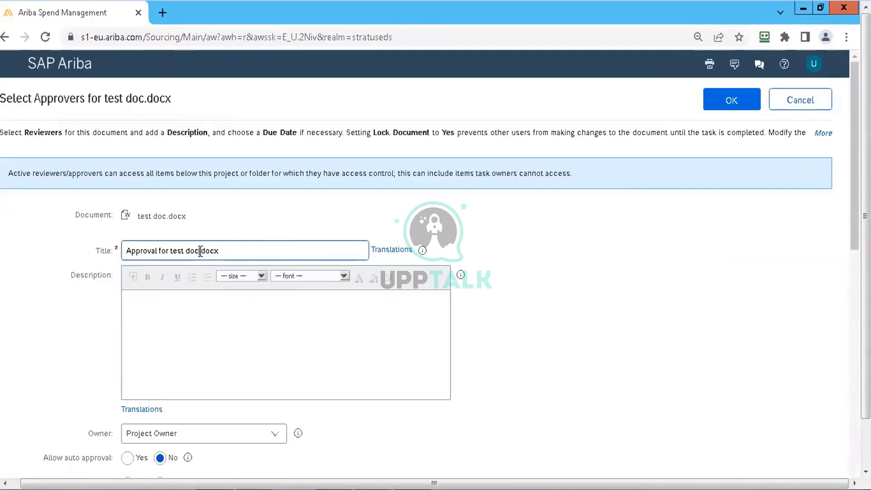
pyautogui.press('BackSpace')
pyautogui.press('BackSpace')
pyautogui.press('BackSpace')
pyautogui.press('BackSpace')
pyautogui.press('BackSpace')
pyautogui.press('BackSpace')
pyautogui.press('BackSpace')
pyautogui.press('BackSpace')
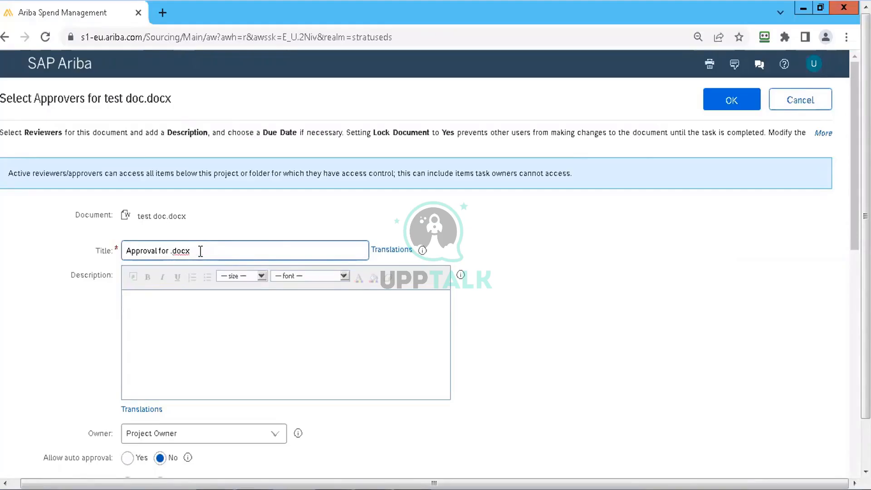
pyautogui.write('supplier list')
pyautogui.click(255, 347)
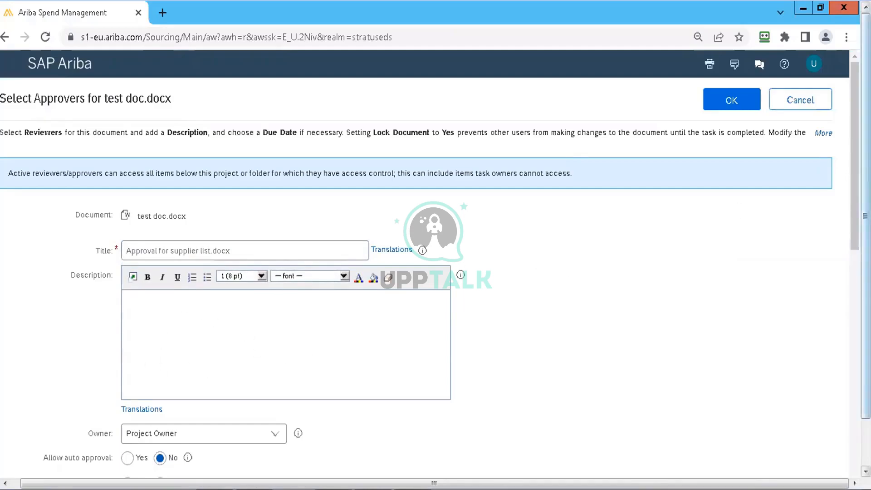
# Save the approval task with no approver and the Parallel approval rule flow, and return to the template's tasks
pyautogui.scroll(-3, 855, 204)
pyautogui.scroll(-2, 426, 263)
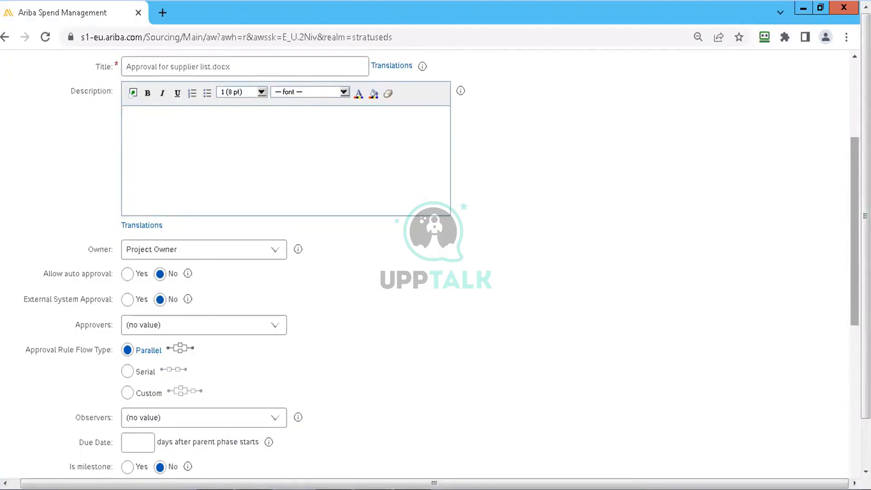
pyautogui.scroll(-2, 426, 150)
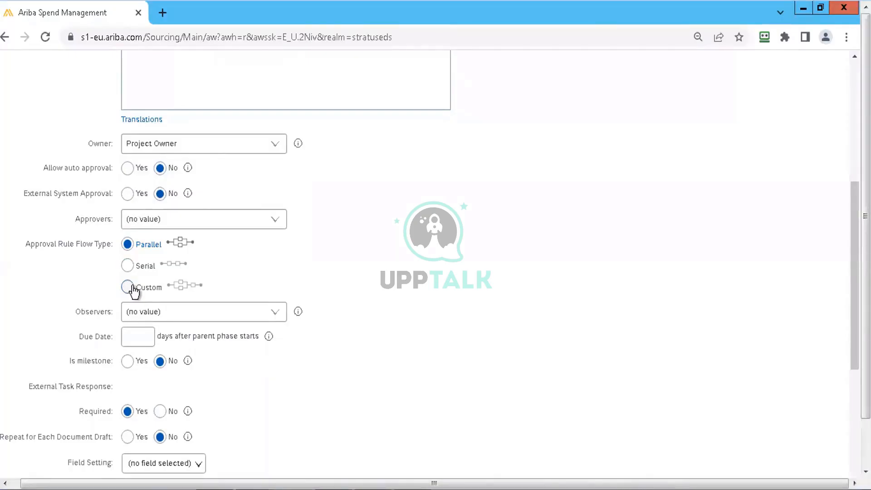
pyautogui.click(280, 222)
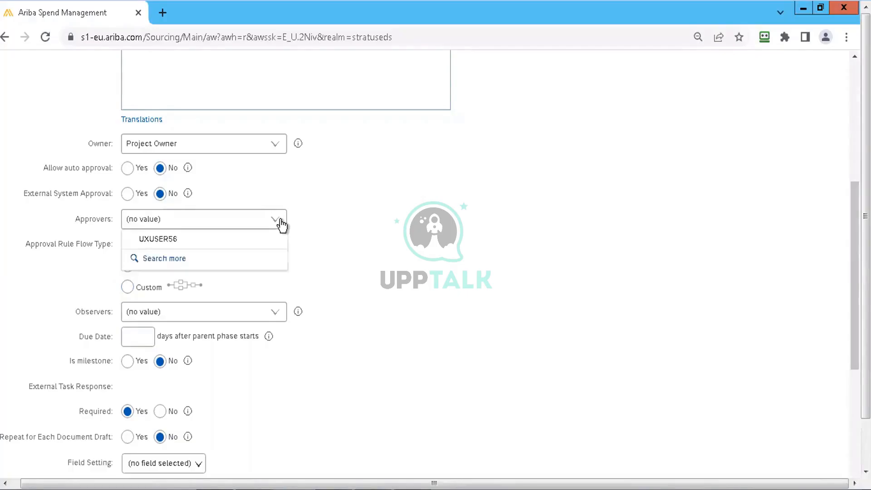
pyautogui.click(180, 241)
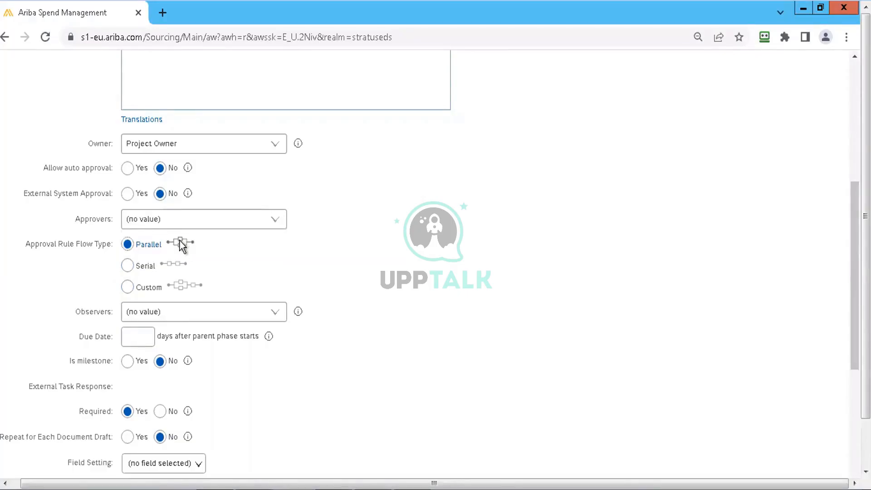
pyautogui.scroll(-3, 180, 245)
pyautogui.scroll(10, 181, 247)
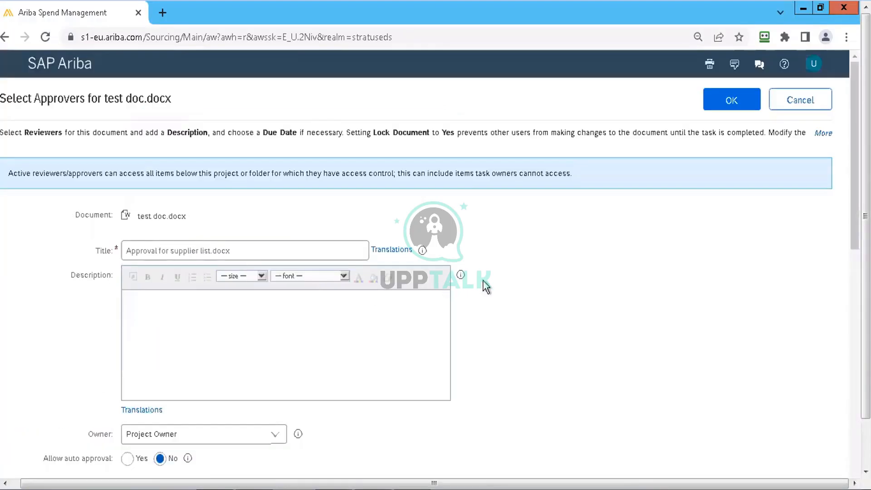
pyautogui.click(719, 108)
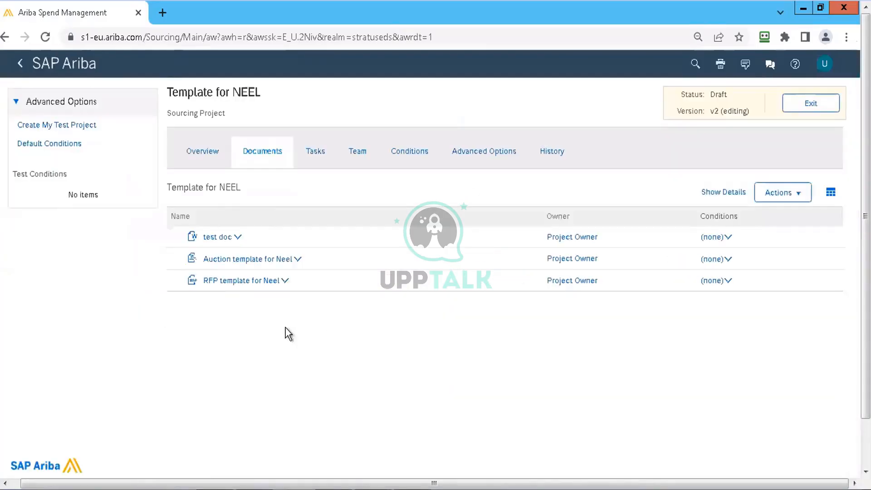
pyautogui.click(316, 157)
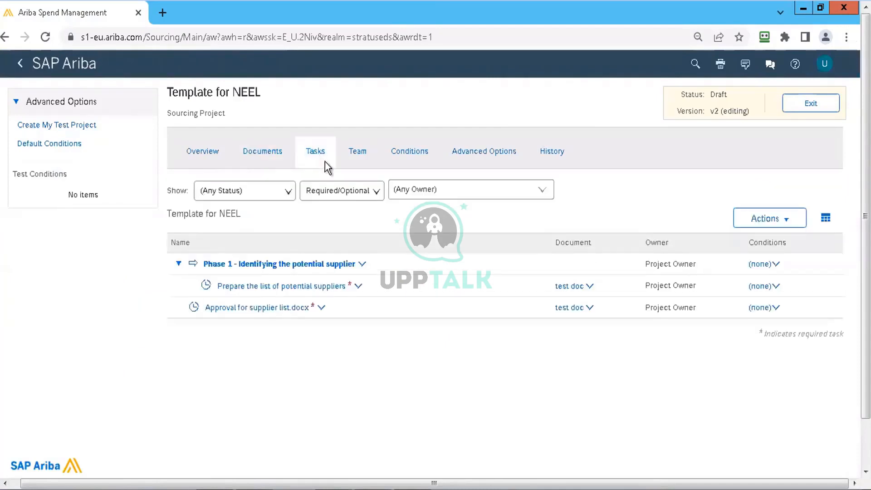
# Move the "Approval for supplier list.docx" task into Phase 1, below "Prepare the list of potential suppliers", and collapse the phase
pyautogui.click(262, 310)
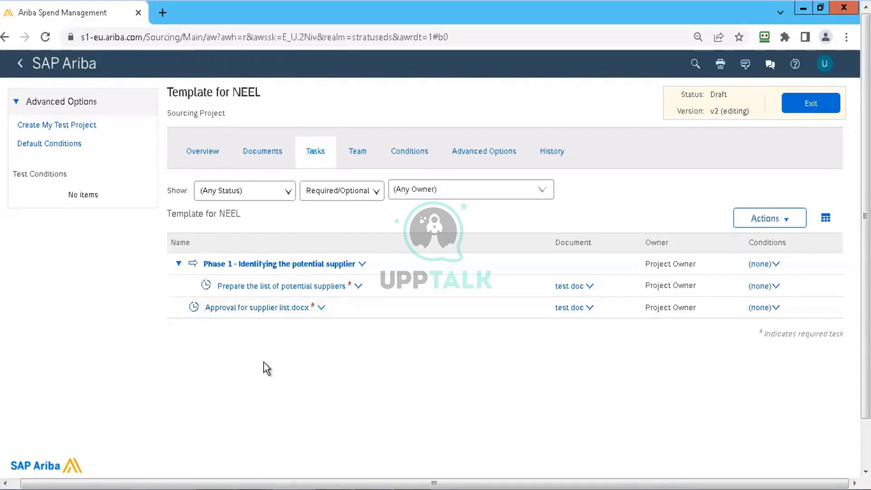
pyautogui.click(178, 265)
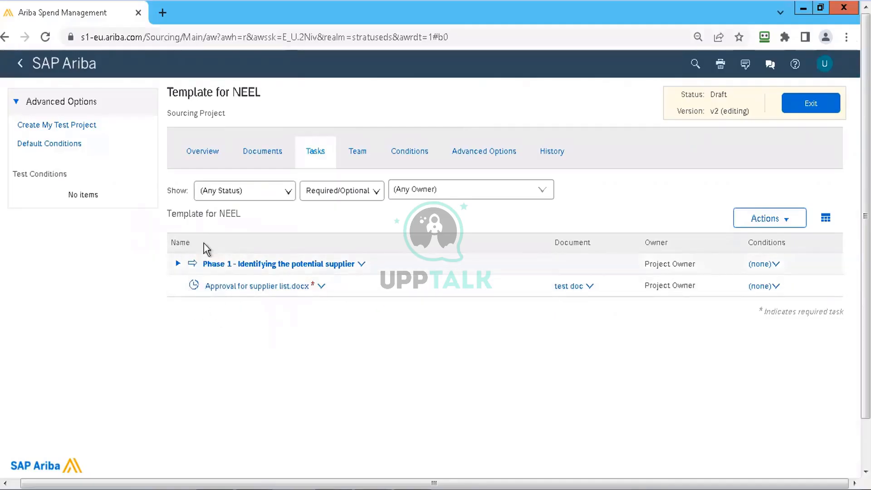
pyautogui.click(178, 264)
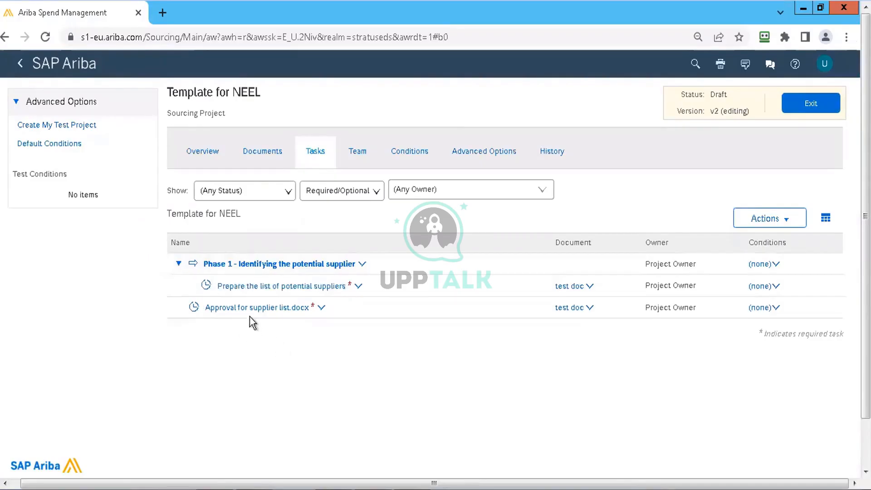
pyautogui.moveTo(247, 306); pyautogui.dragTo(246, 276)
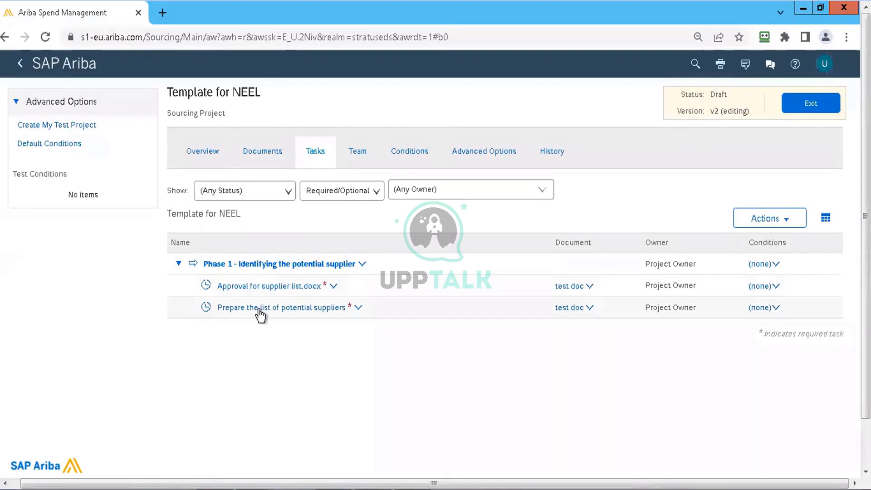
pyautogui.moveTo(260, 312); pyautogui.dragTo(255, 279)
pyautogui.click(178, 264)
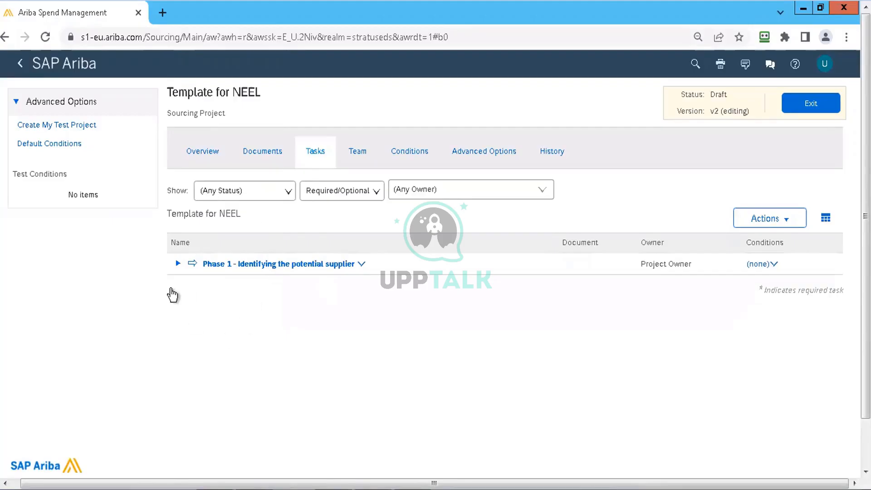
pyautogui.click(178, 265)
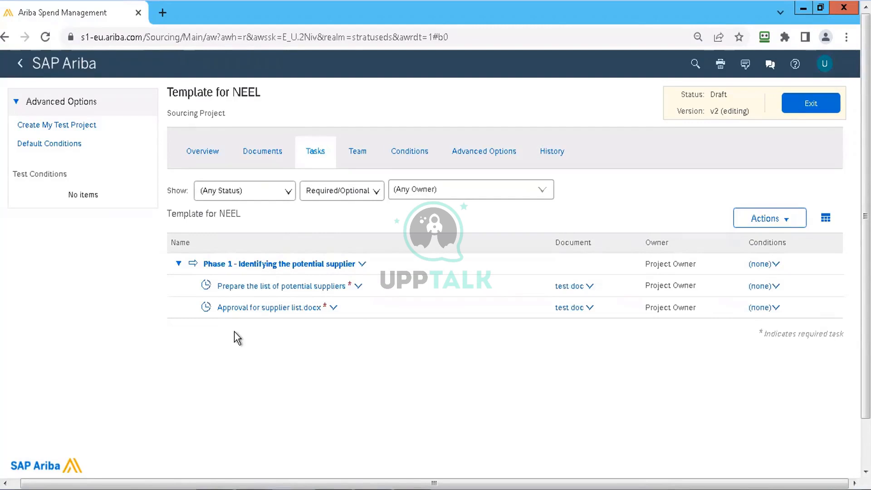
pyautogui.click(178, 264)
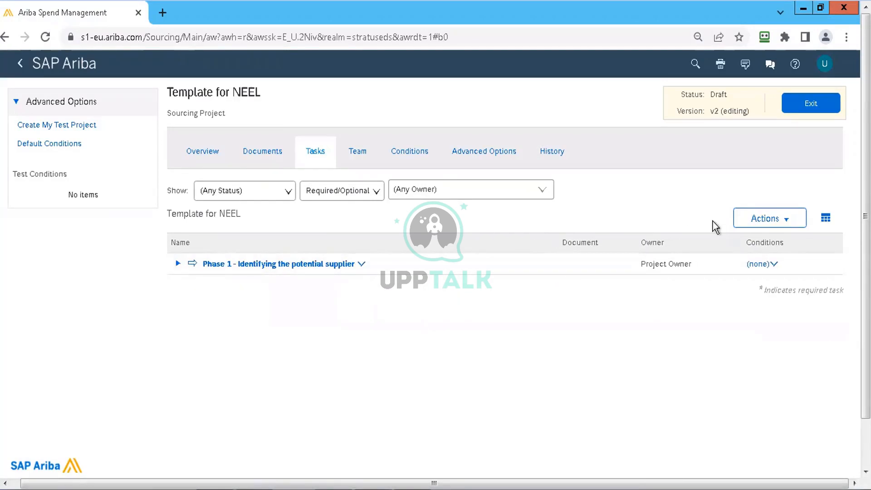
# Create a second phase titled "Phase-2 - Create RFP and Publish" in the template's tasks
pyautogui.click(764, 219)
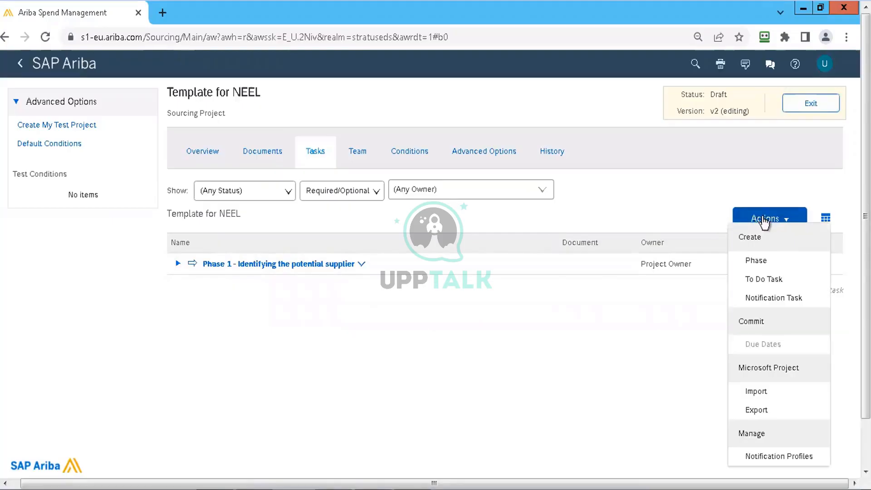
pyautogui.click(763, 261)
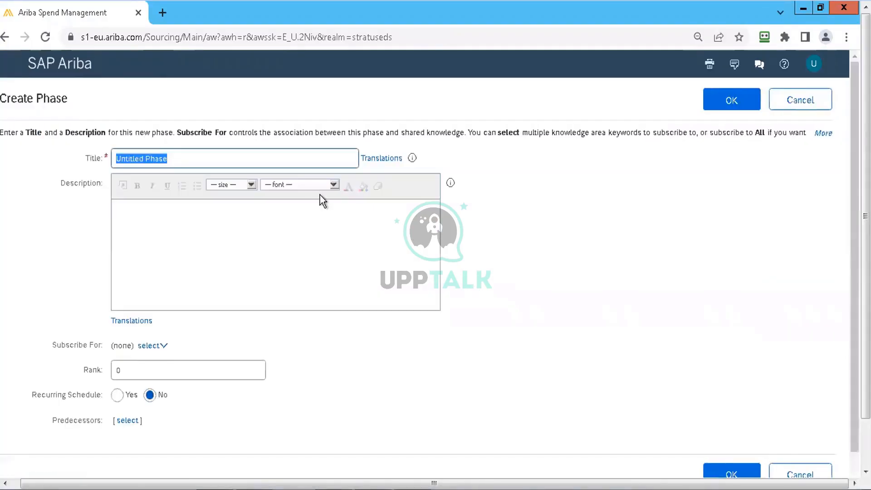
pyautogui.write('Phase')
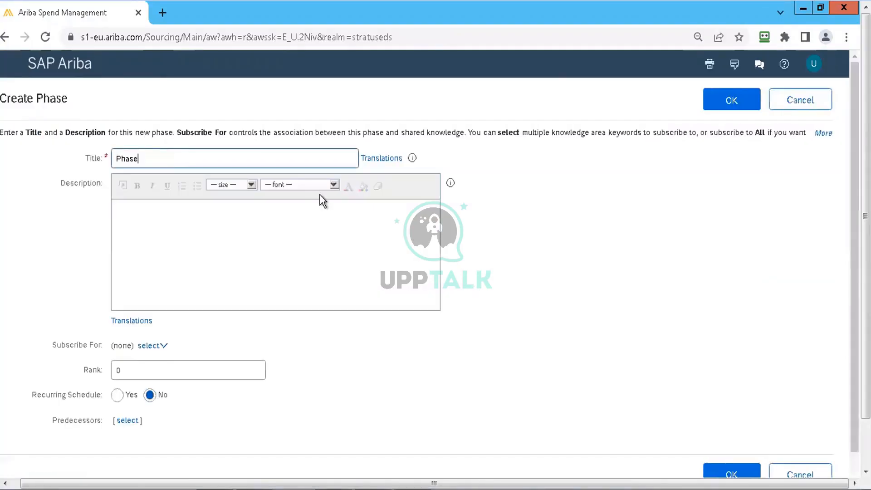
pyautogui.write('-2 - Create RFP and Publish')
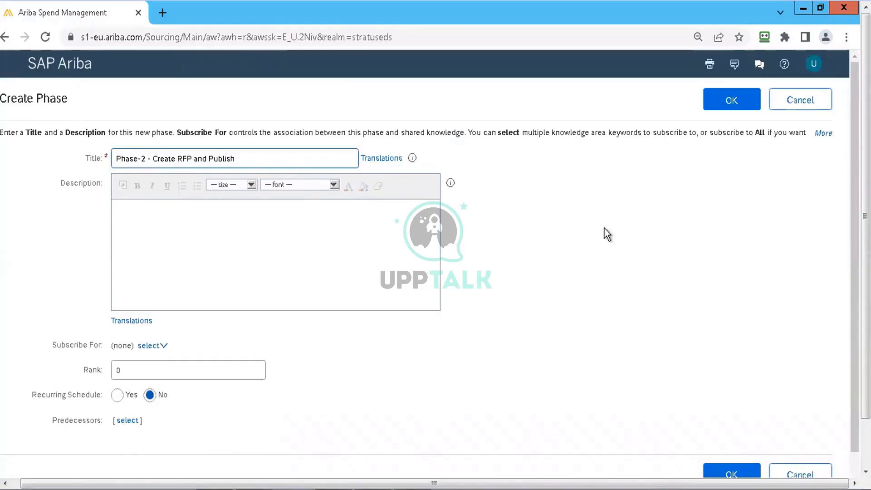
pyautogui.click(744, 98)
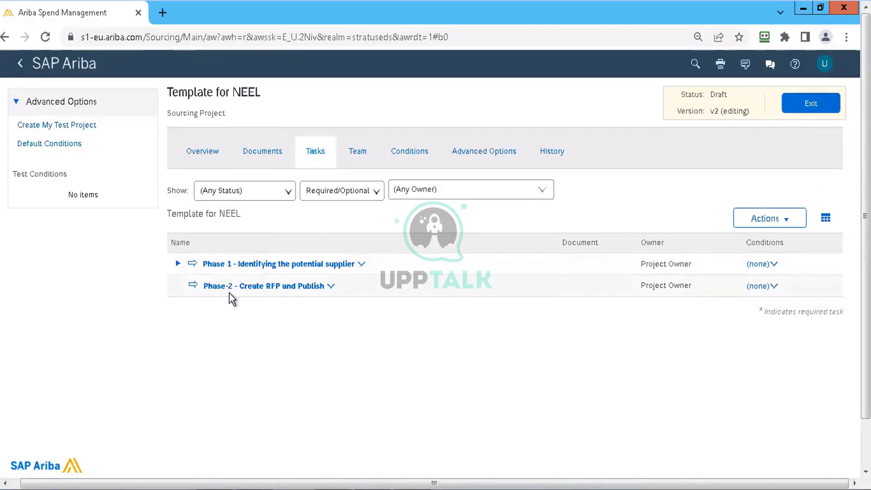
# Create a To Do task titled "Create RFP" within Phase-2, keeping the default owner and settings
pyautogui.click(333, 289)
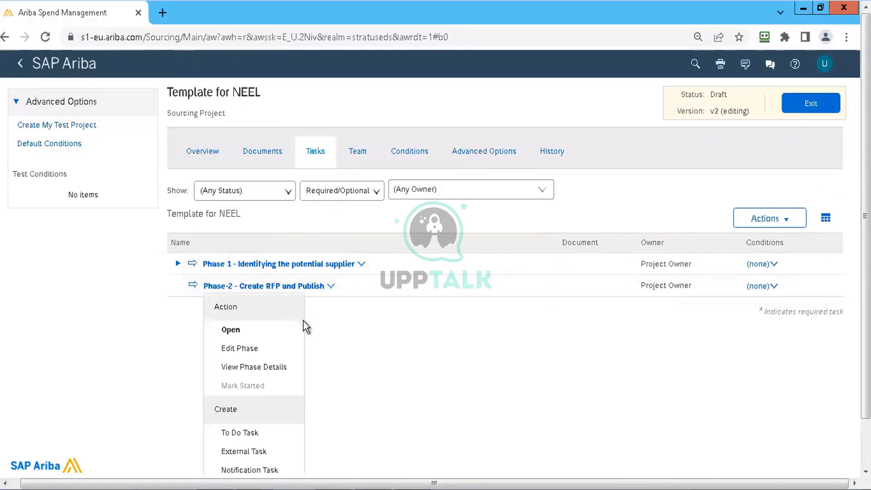
pyautogui.click(259, 434)
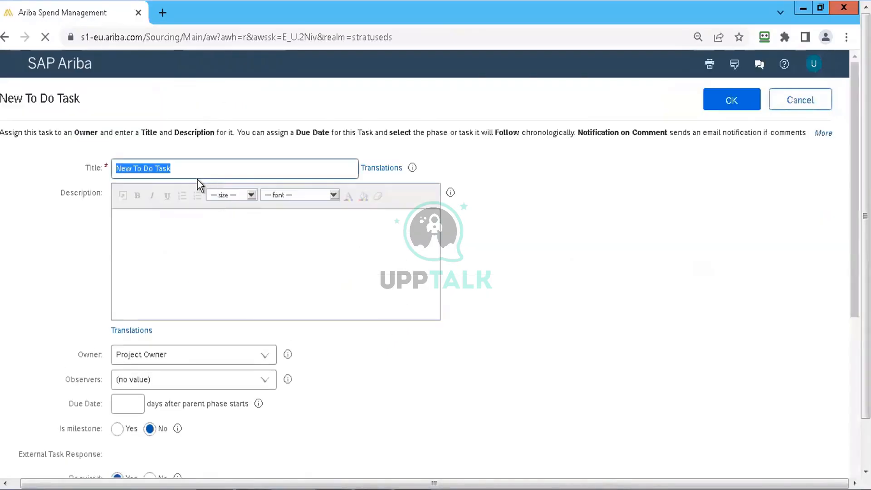
pyautogui.write('C')
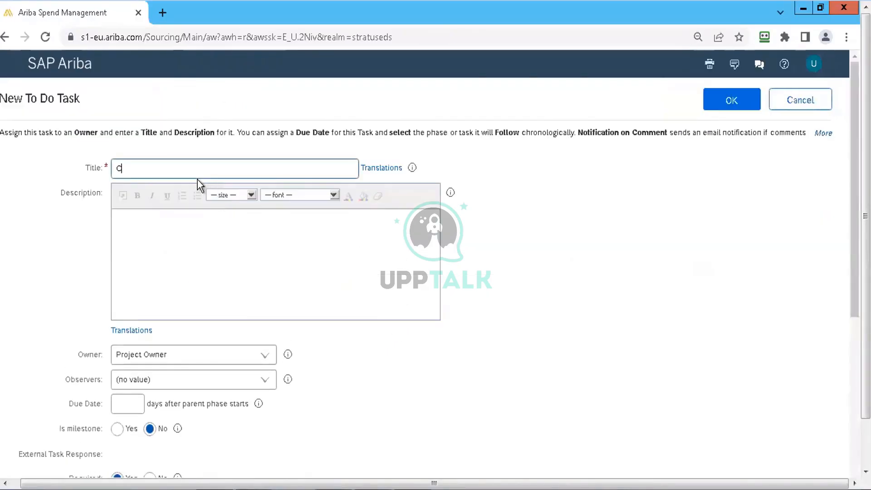
pyautogui.write('reate RFP')
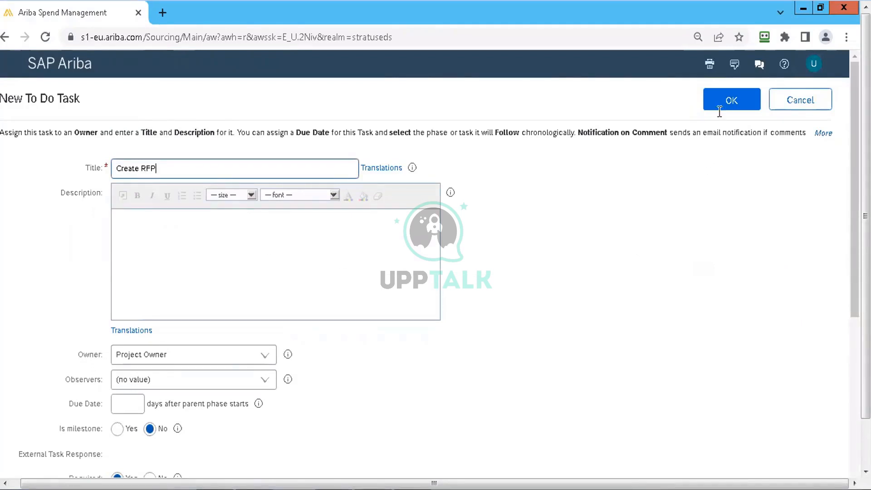
pyautogui.click(720, 108)
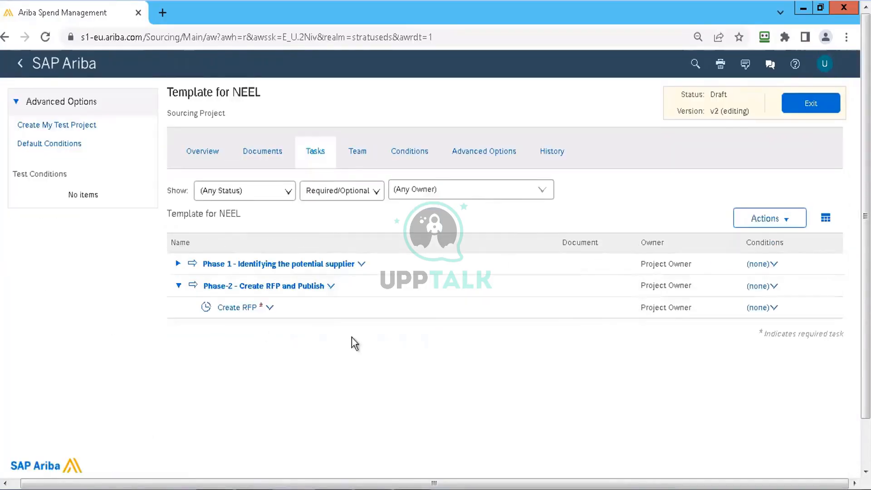
# Associate the RFP template document with the "Create RFP" task as a To Do task, and expand Phase 1
pyautogui.click(270, 308)
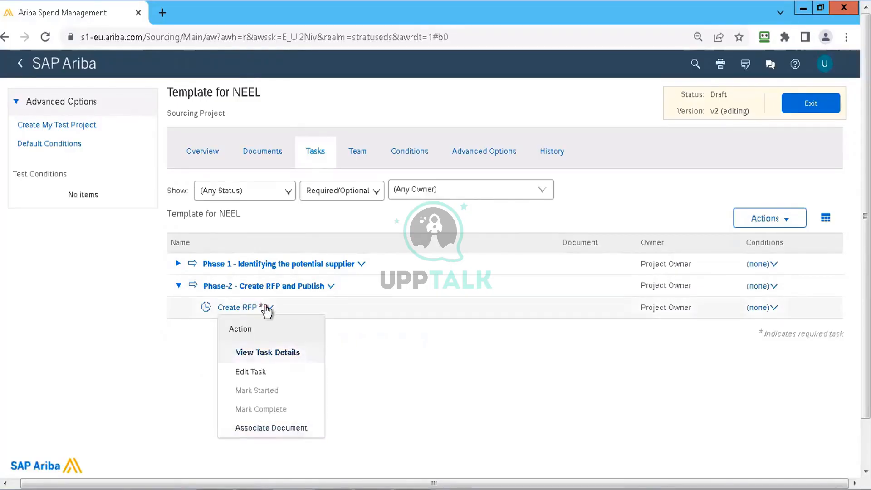
pyautogui.click(284, 427)
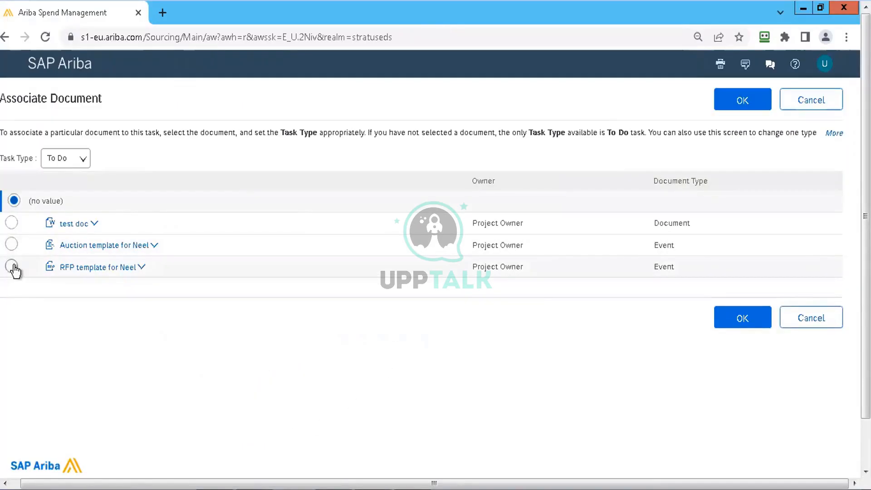
pyautogui.click(12, 266)
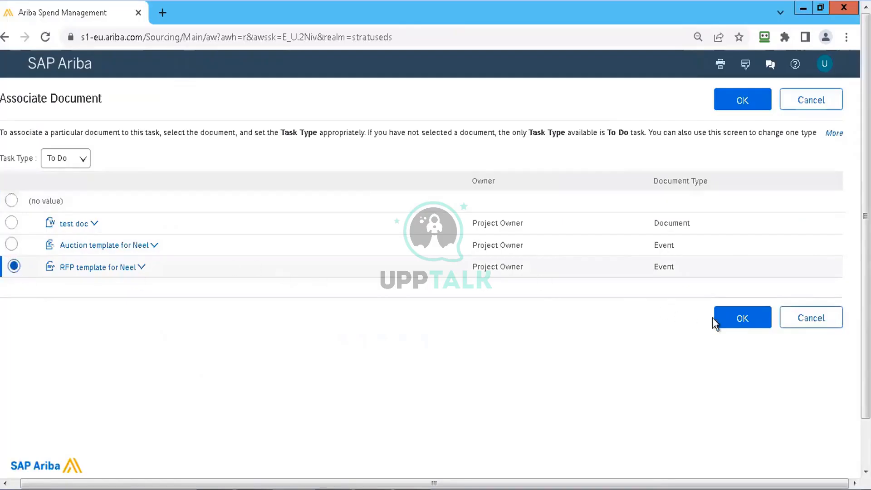
pyautogui.click(728, 321)
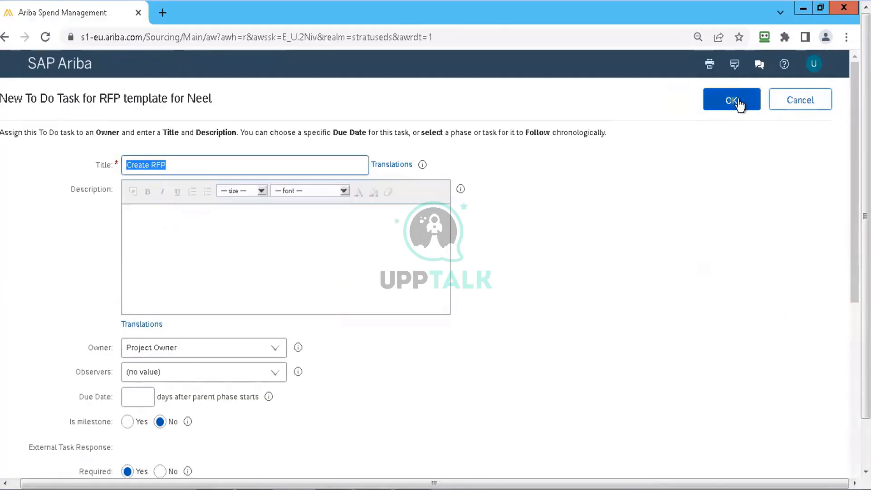
pyautogui.click(738, 103)
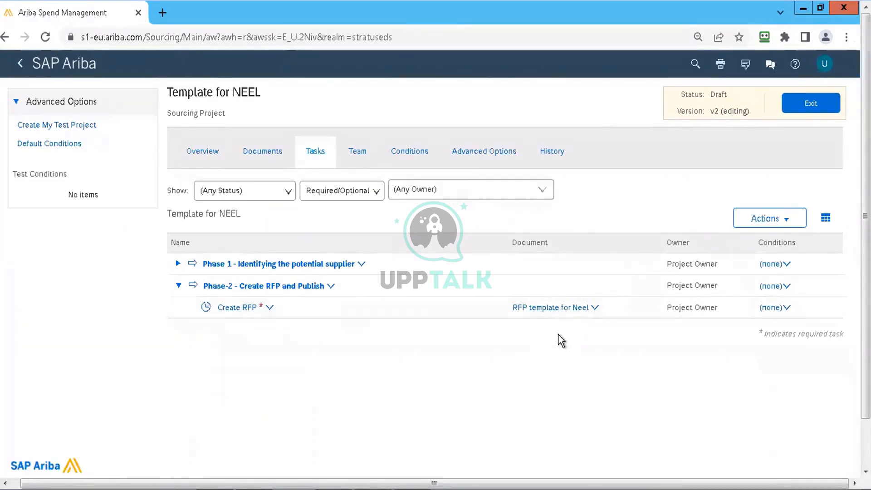
pyautogui.click(177, 264)
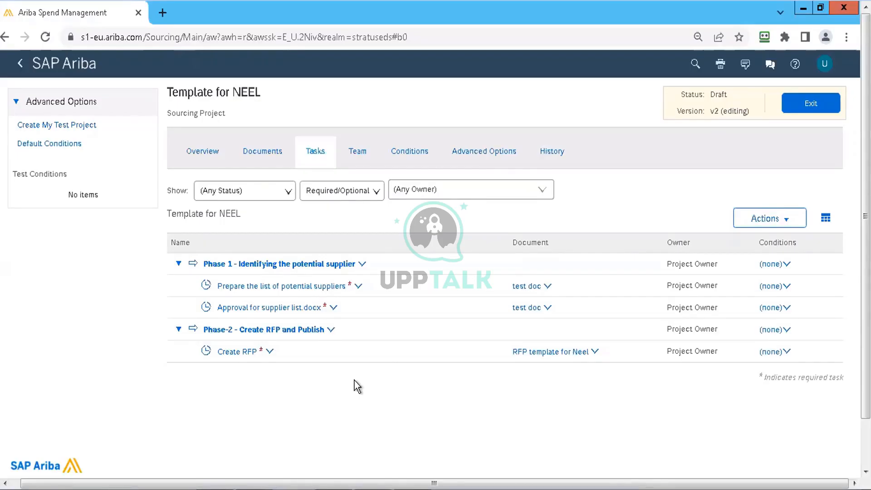
# Create an Approval For Publish task on the RFP template document, choosing the suggested user as approver and keeping the default title
pyautogui.click(262, 163)
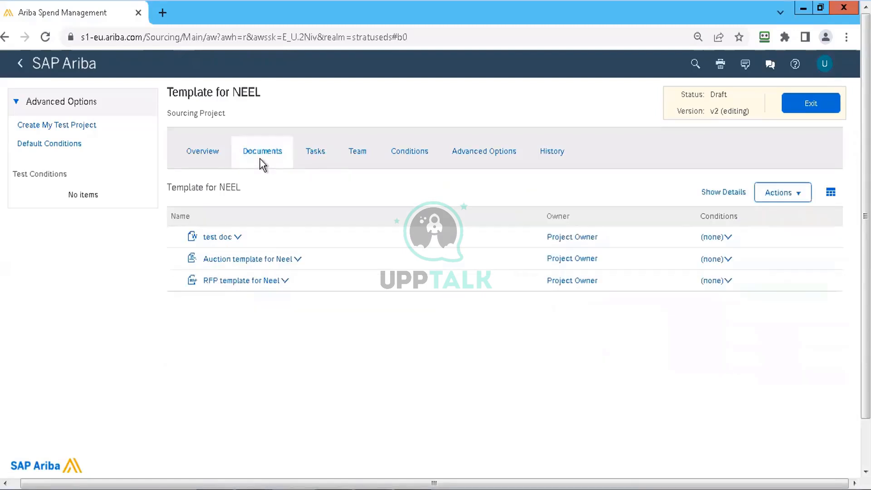
pyautogui.click(285, 281)
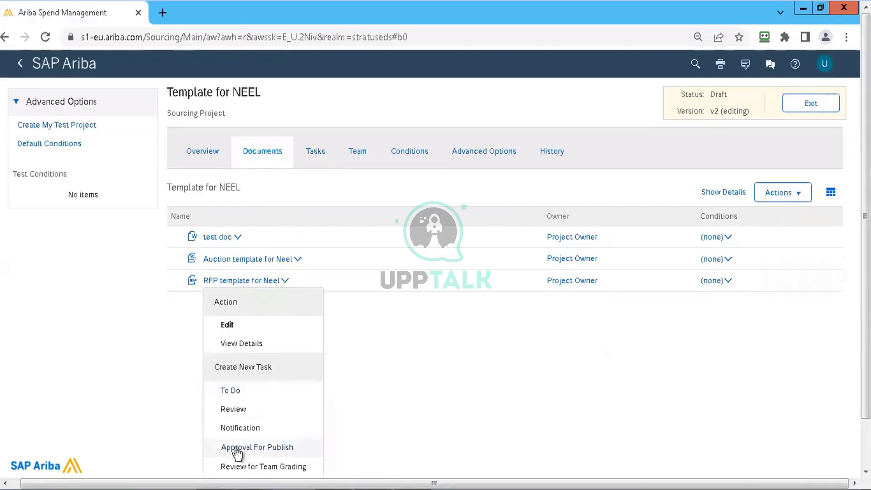
pyautogui.click(267, 449)
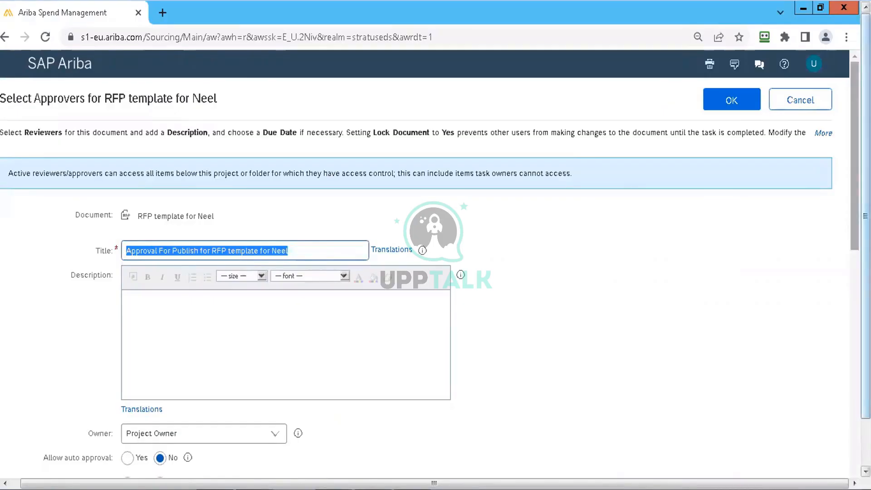
pyautogui.moveTo(854, 114); pyautogui.dragTo(855, 248)
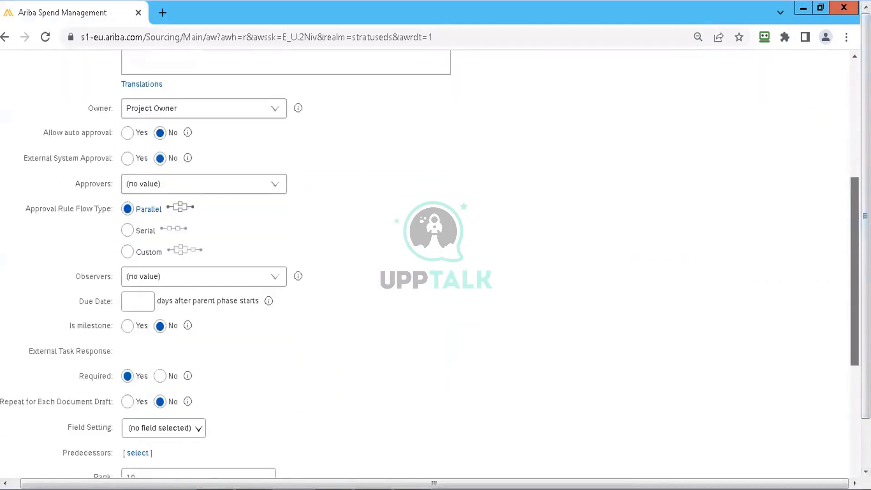
pyautogui.click(274, 184)
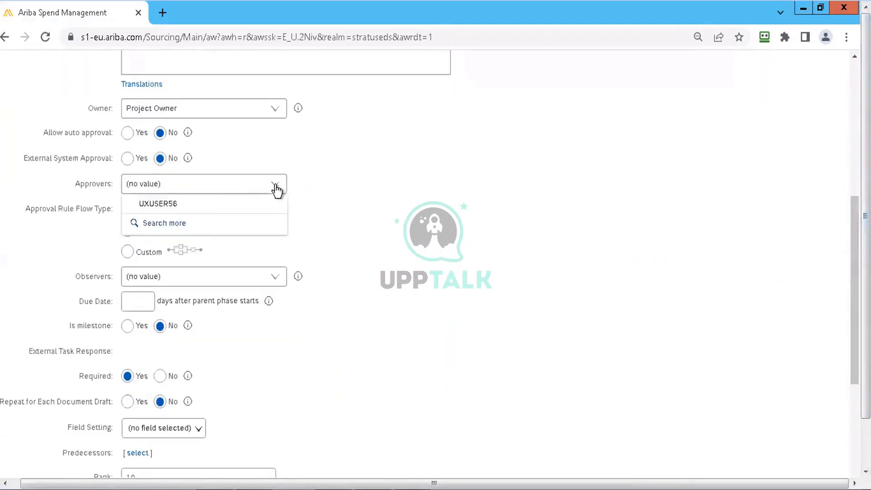
pyautogui.click(158, 206)
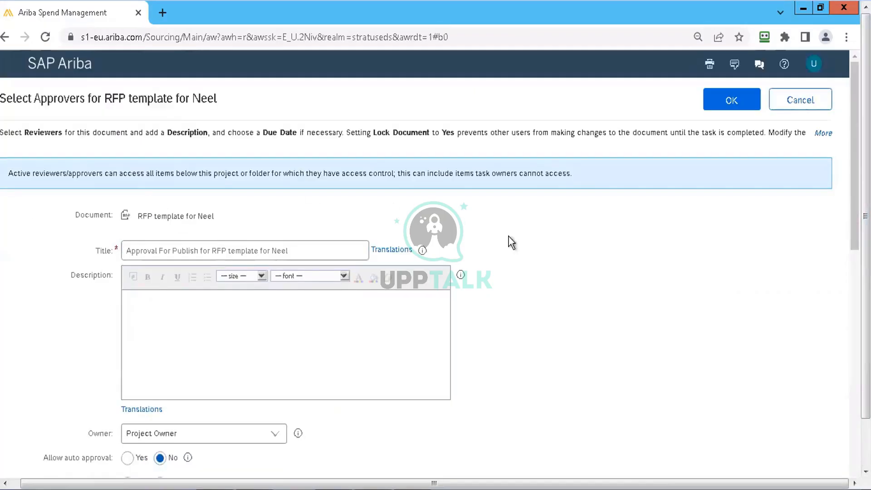
pyautogui.click(720, 111)
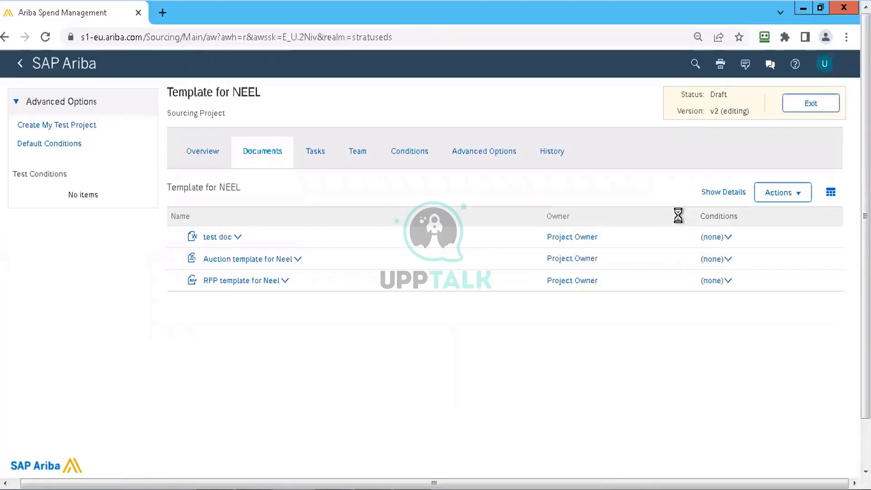
# Move the Approval For Publish task into "Phase-2 - Create RFP and Publish" and order it below "Create RFP"
pyautogui.click(313, 152)
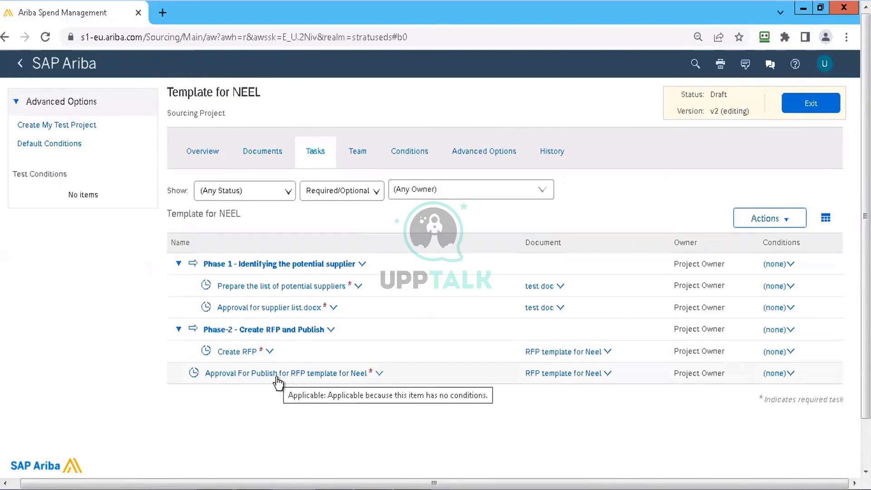
pyautogui.moveTo(277, 384); pyautogui.dragTo(273, 345)
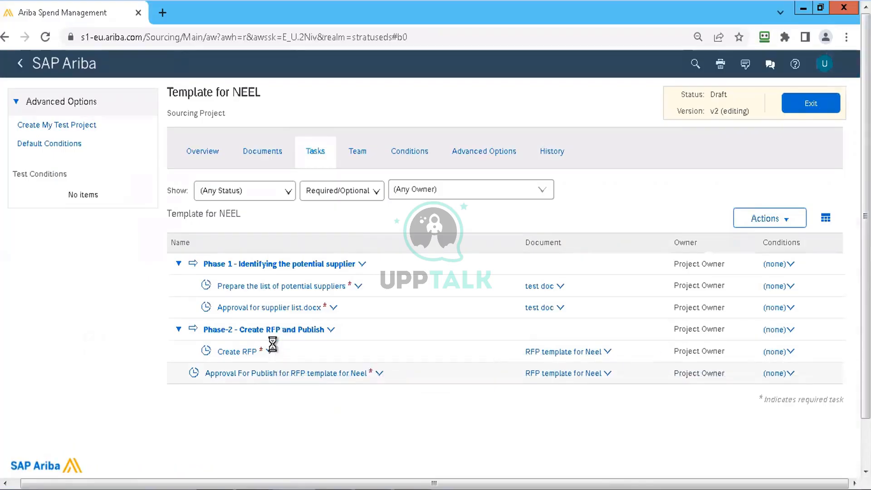
pyautogui.click(247, 374)
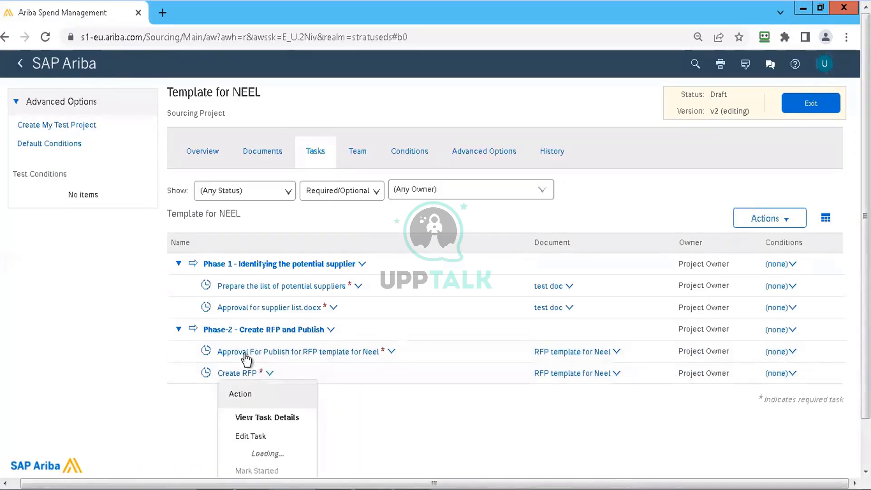
pyautogui.click(132, 388)
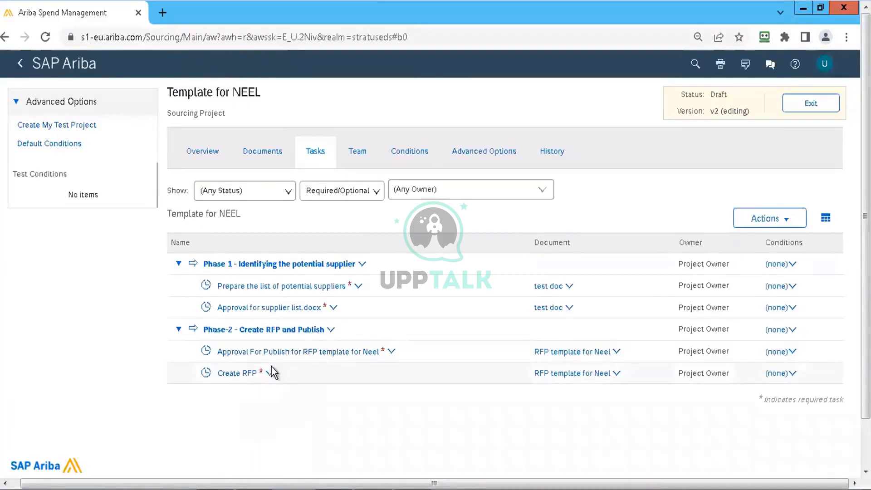
pyautogui.moveTo(248, 373); pyautogui.dragTo(245, 347)
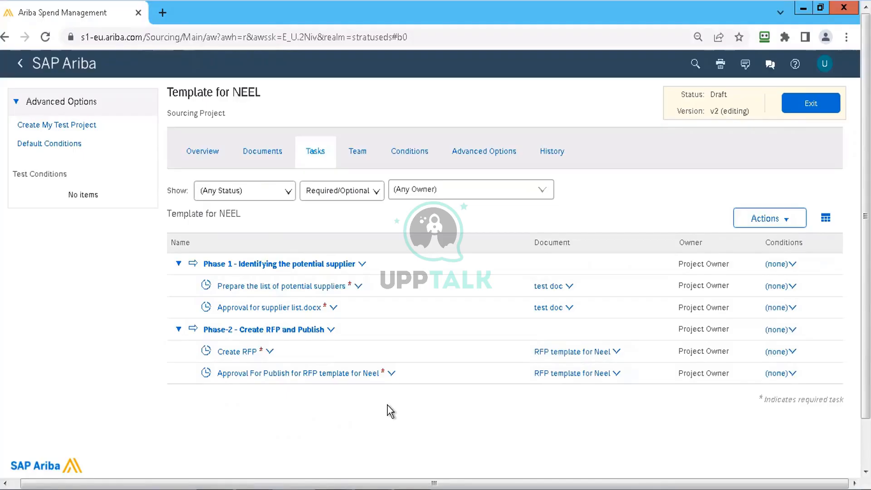
# Examine which new task types are offered for "test doc" and for the RFP template document
pyautogui.click(253, 157)
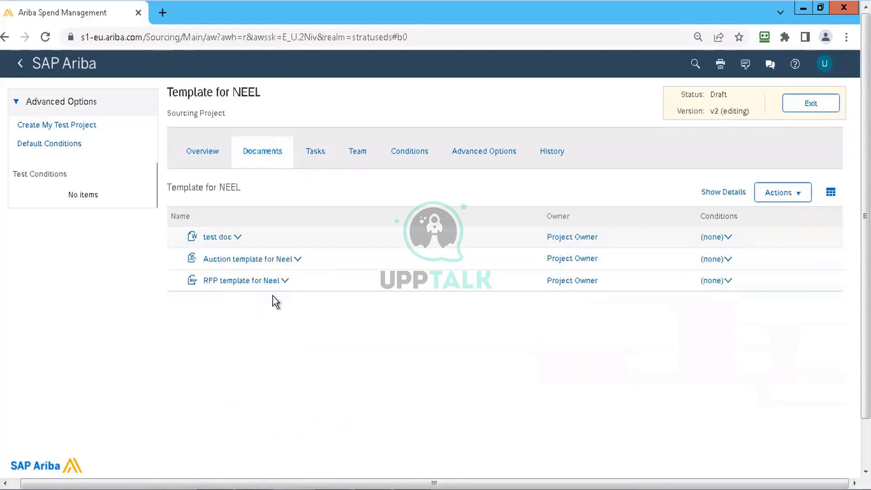
pyautogui.click(236, 238)
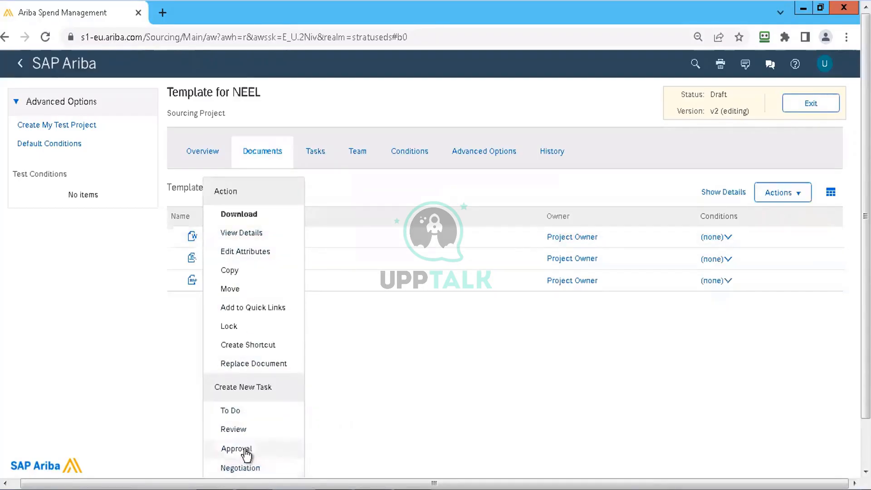
pyautogui.click(346, 372)
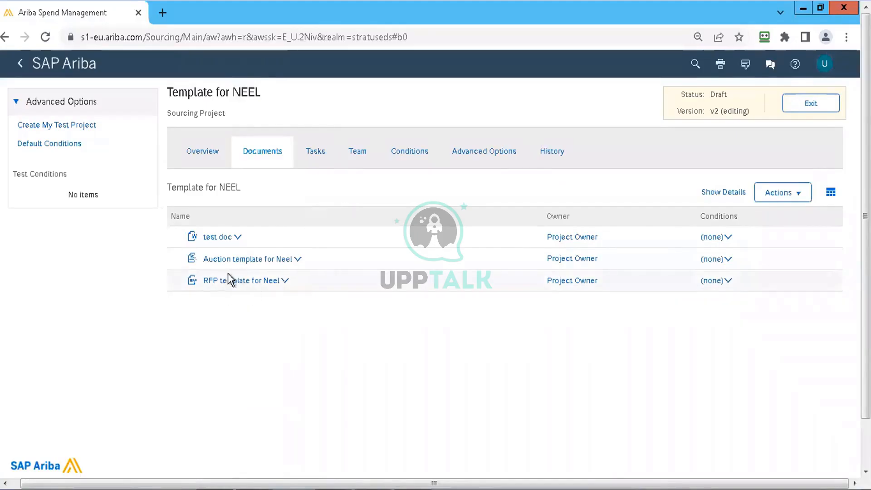
pyautogui.click(284, 282)
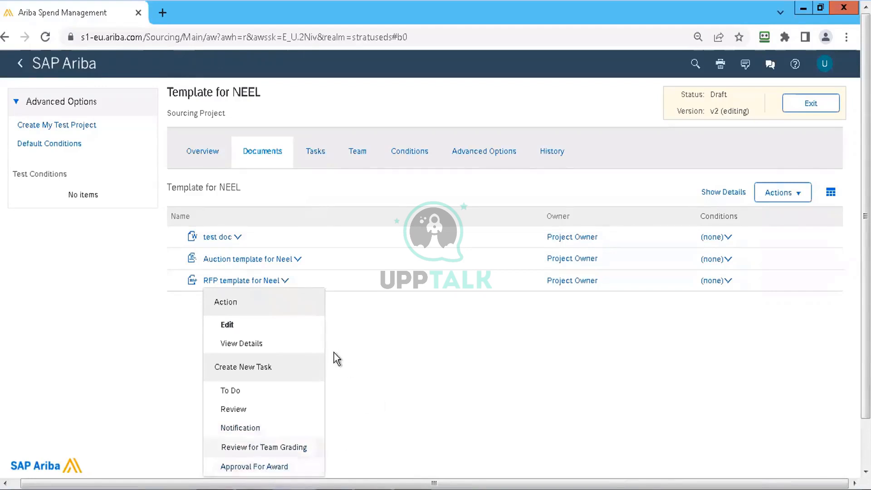
pyautogui.click(353, 351)
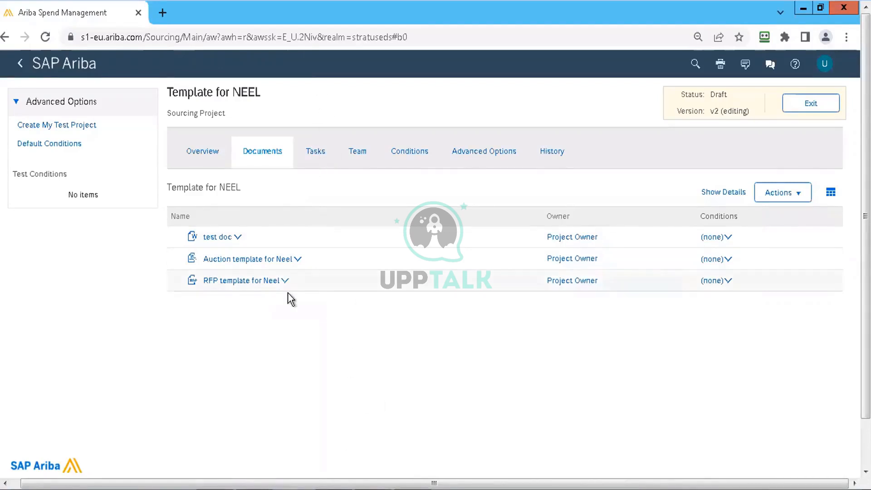
pyautogui.click(285, 282)
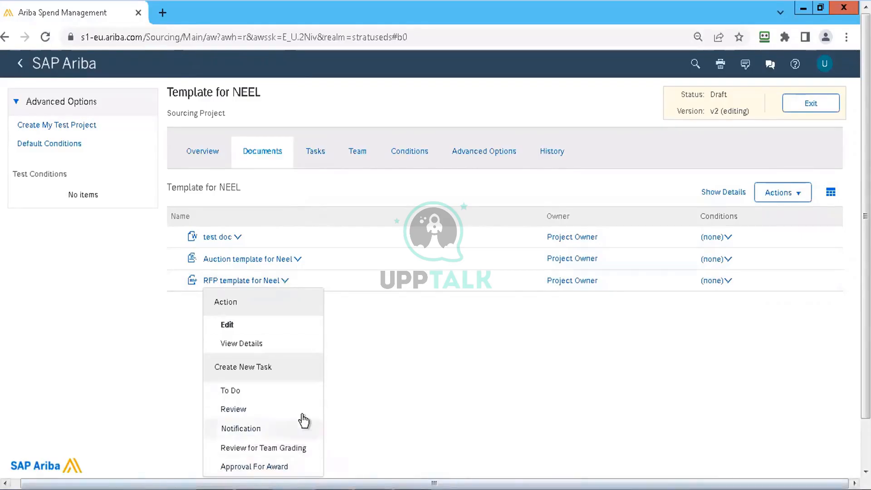
pyautogui.click(366, 351)
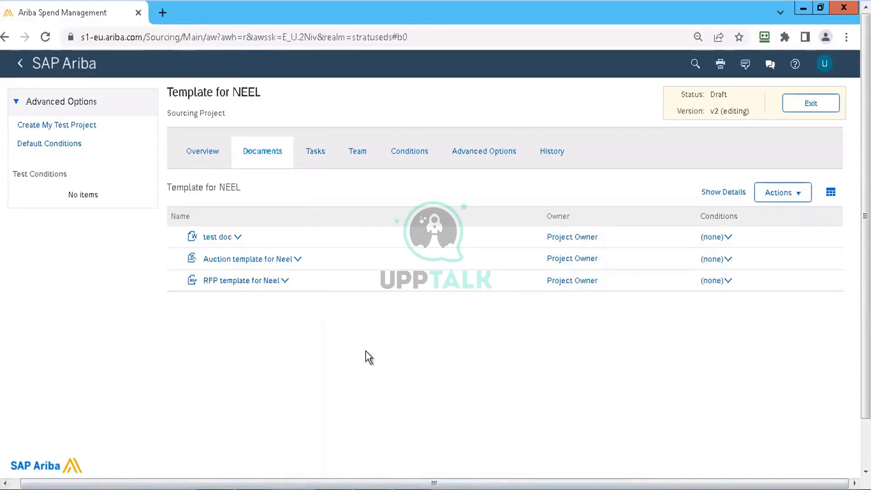
pyautogui.click(285, 283)
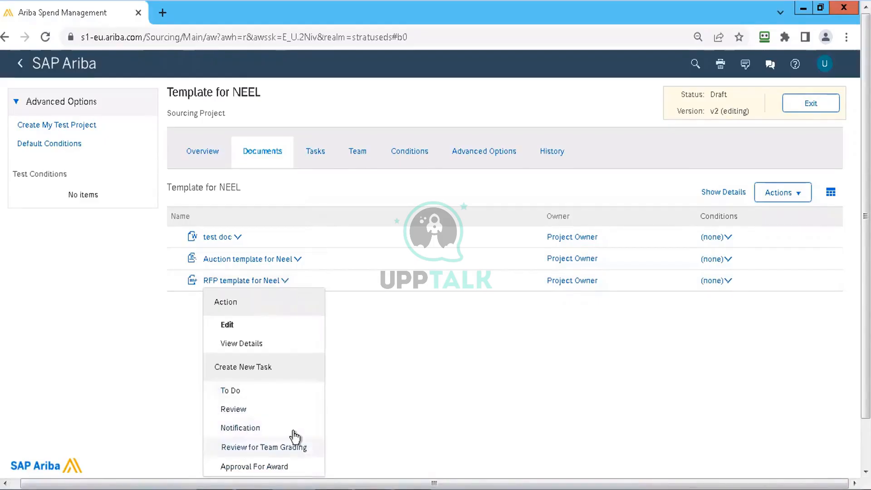
# Create a To Do task titled "Test Task as optional" in the template and set Required to No
pyautogui.click(314, 151)
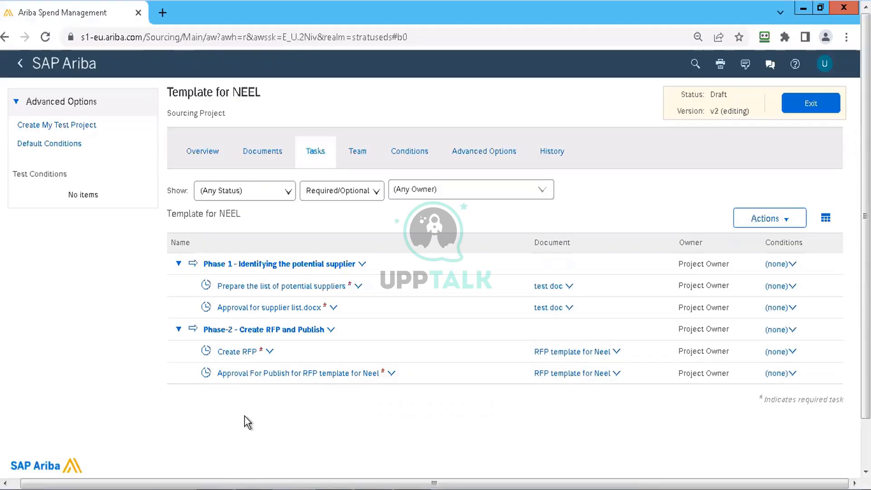
pyautogui.click(783, 222)
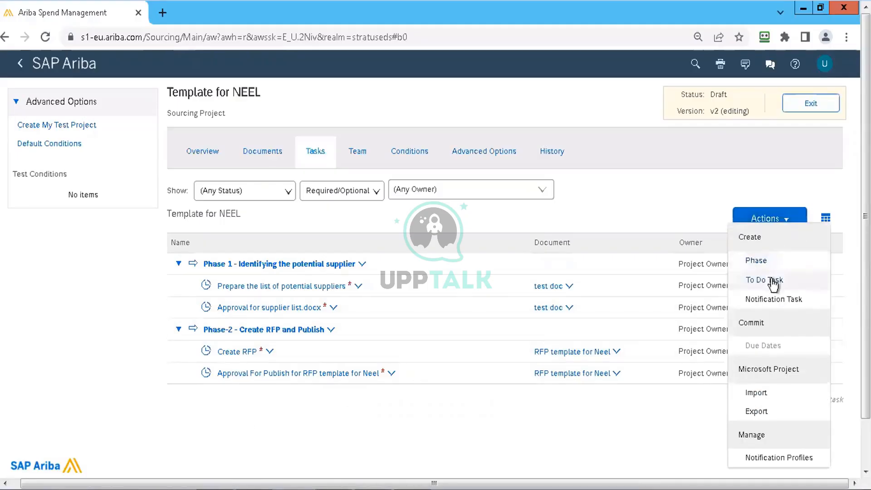
pyautogui.click(771, 278)
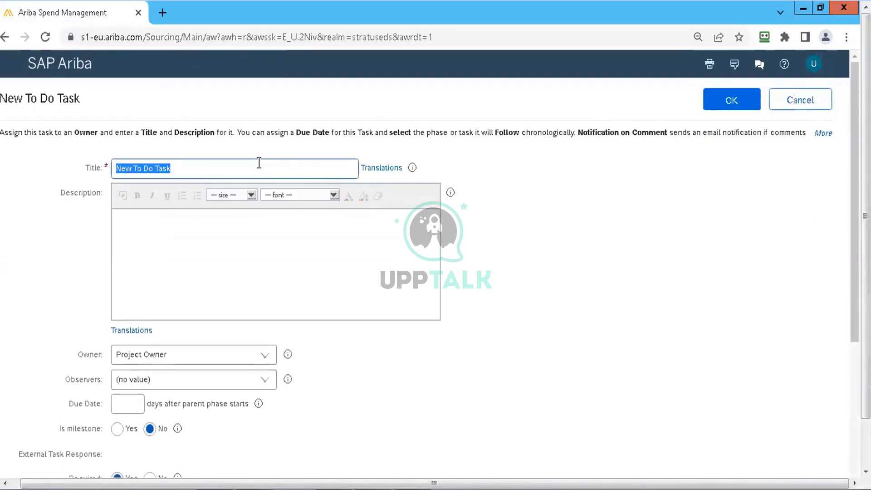
pyautogui.write('Te')
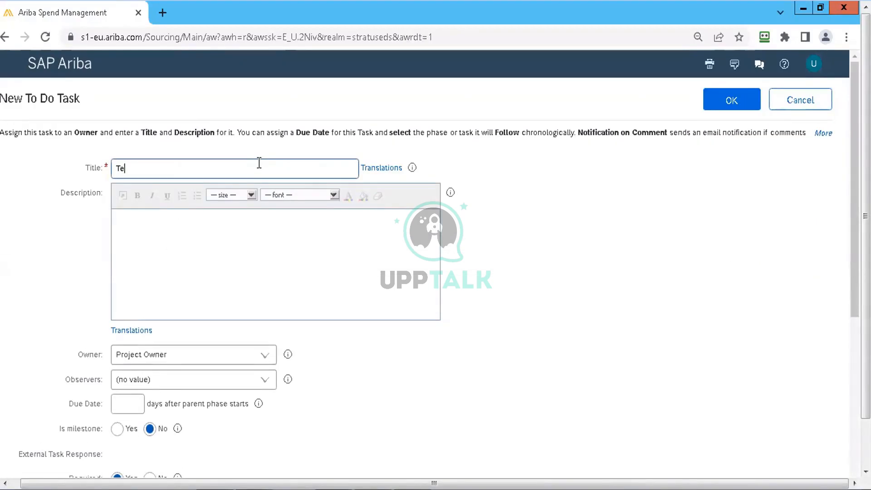
pyautogui.write('st T')
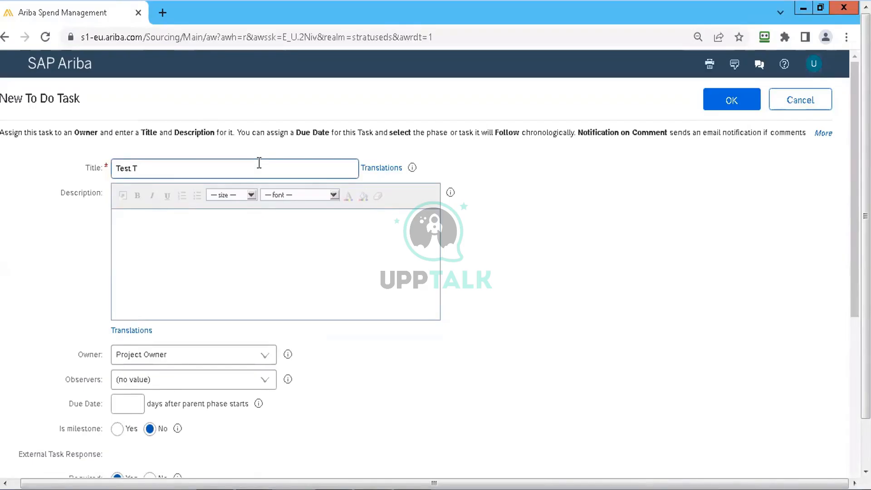
pyautogui.write('ask as optional')
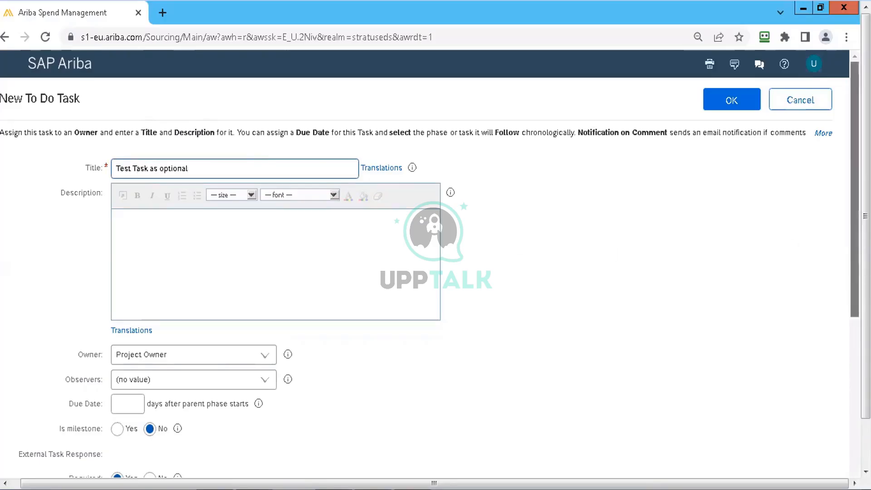
pyautogui.scroll(-4, 280, 300)
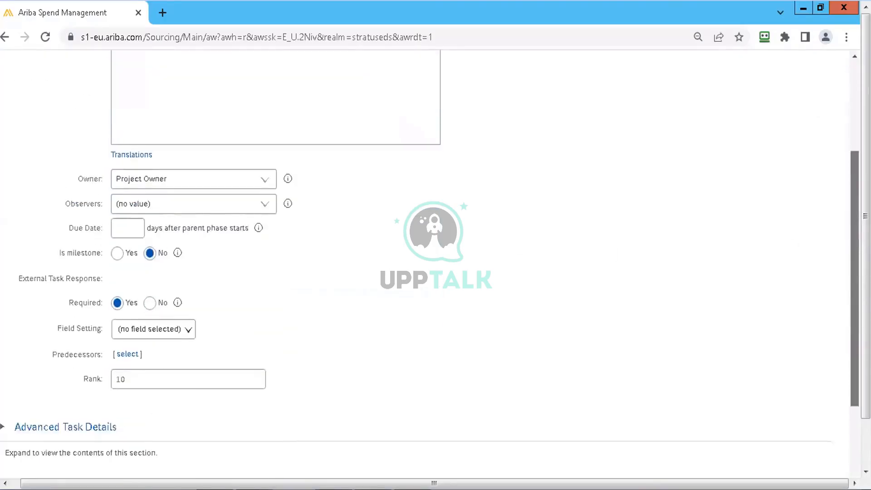
pyautogui.click(150, 307)
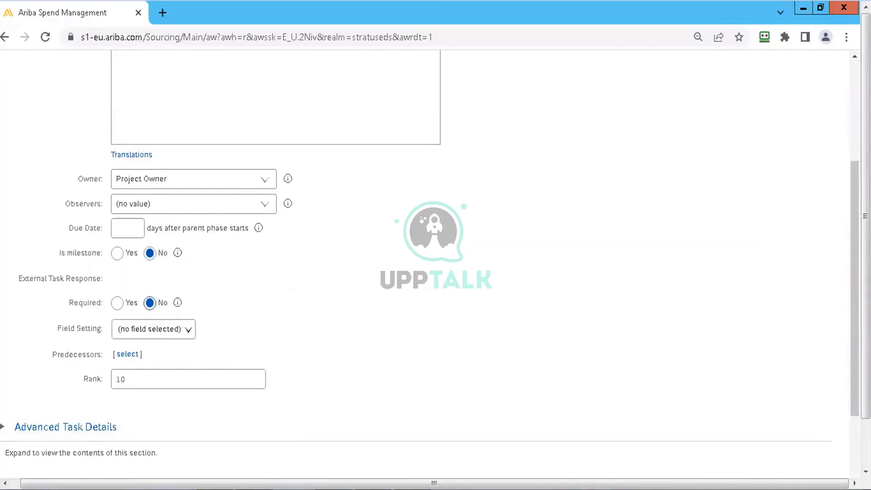
pyautogui.scroll(4, 431, 230)
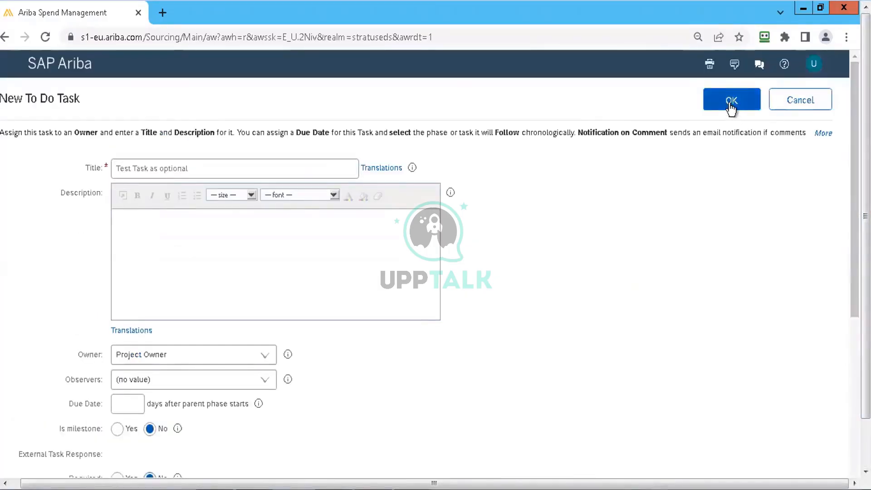
pyautogui.click(731, 104)
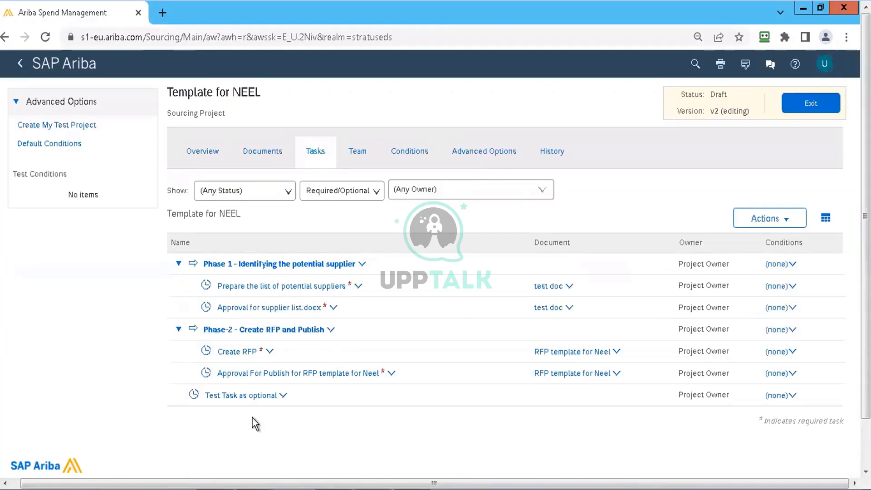
# Move "Test Task as optional" into "Phase-2 - Create RFP and Publish", between "Create RFP" and the Approval For Publish task
pyautogui.moveTo(240, 380); pyautogui.dragTo(240, 364)
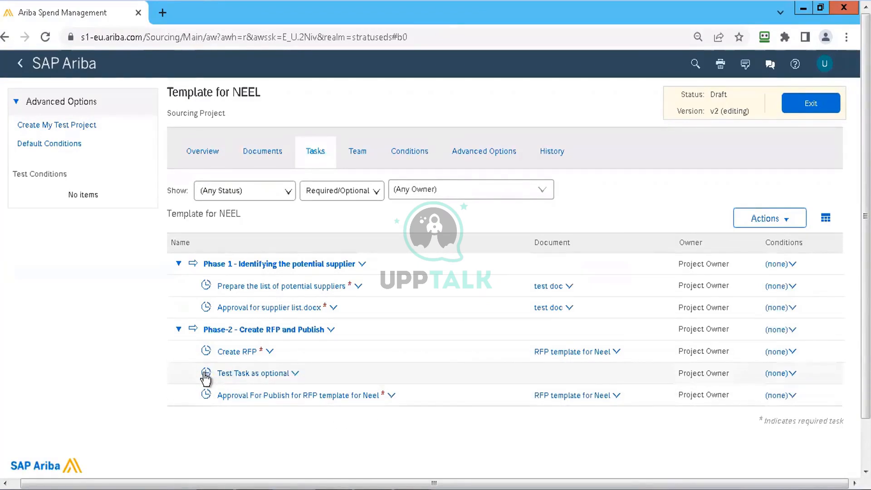
pyautogui.moveTo(205, 377)
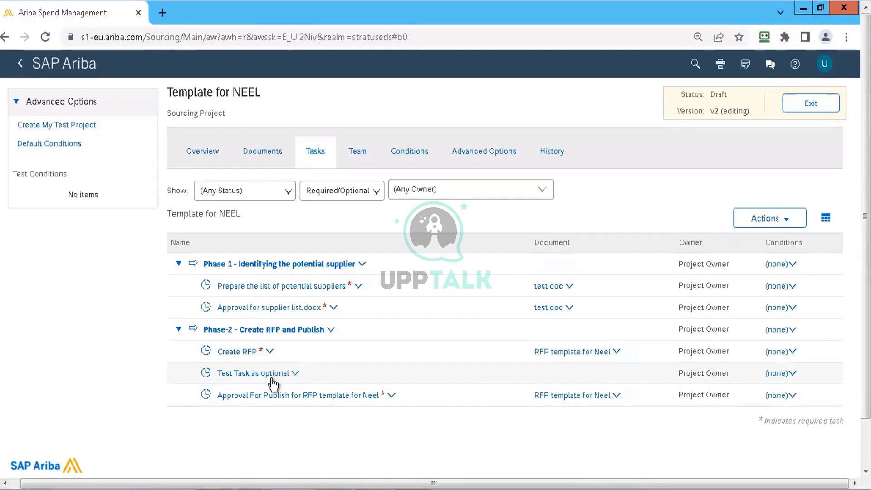
pyautogui.moveTo(273, 384)
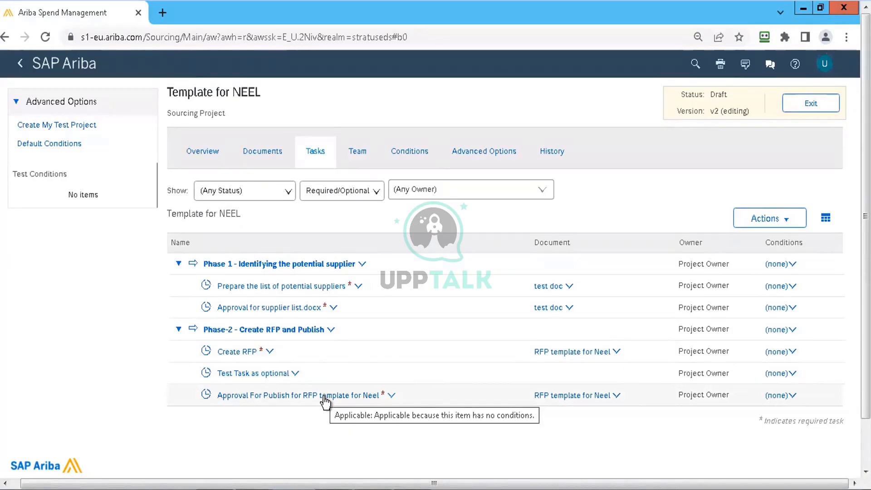
# Add a project group titled "Test group" to the template's team, without members or roles, and save the team
pyautogui.click(358, 152)
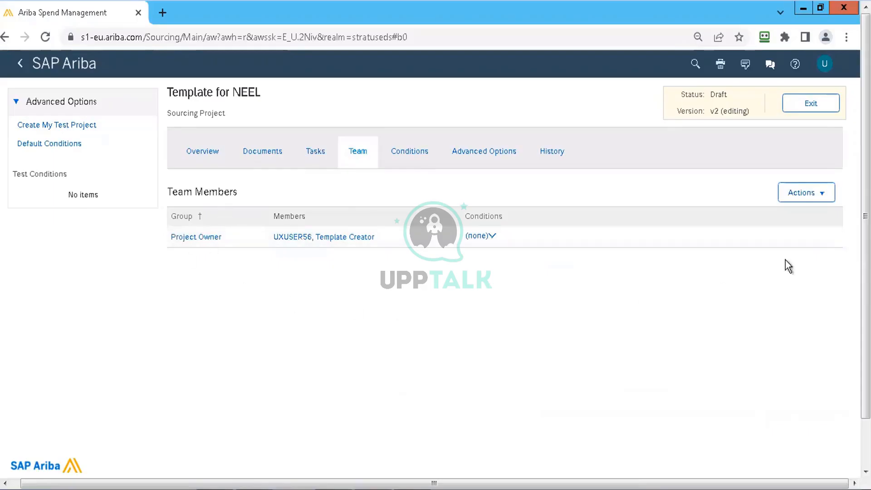
pyautogui.click(810, 194)
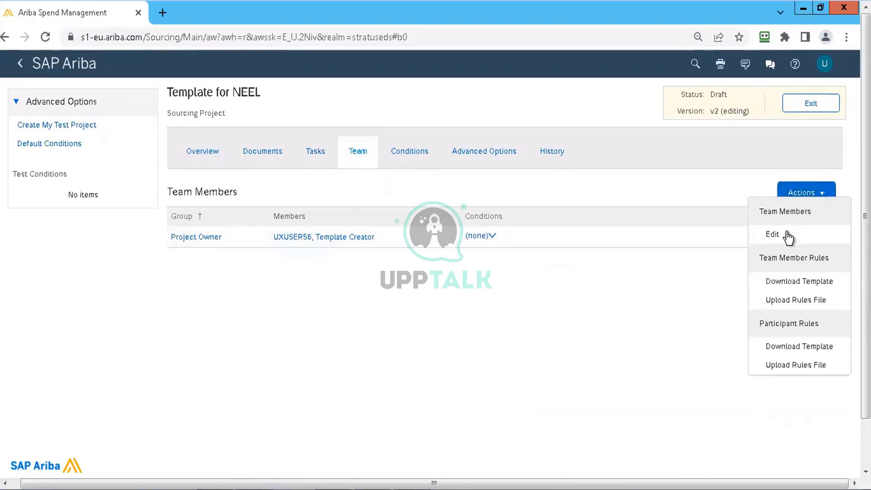
pyautogui.click(788, 237)
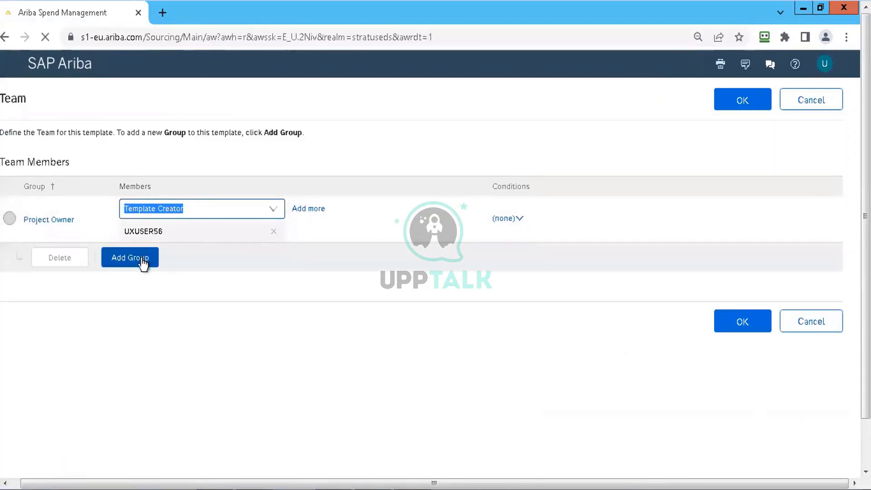
pyautogui.click(143, 259)
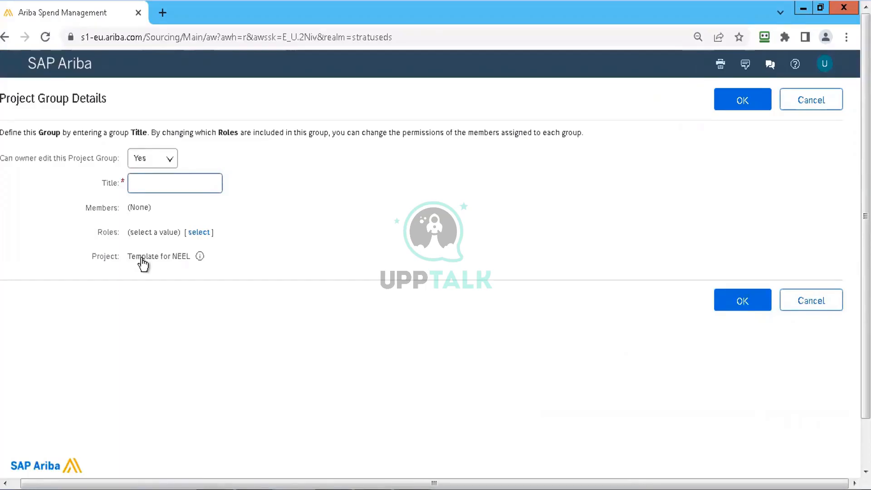
pyautogui.write('Test group')
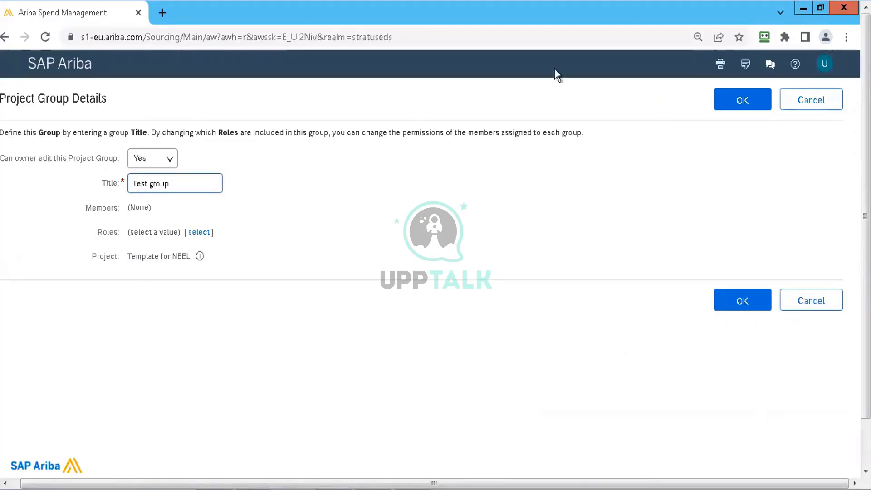
pyautogui.click(750, 101)
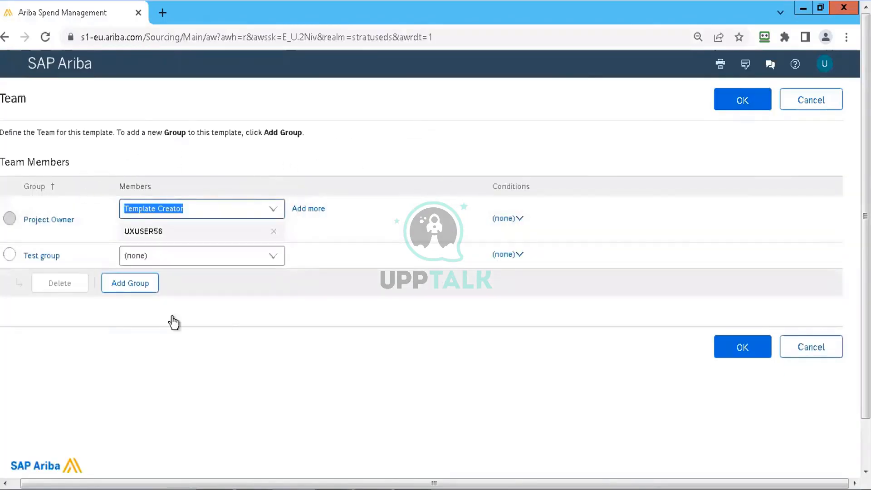
pyautogui.click(742, 101)
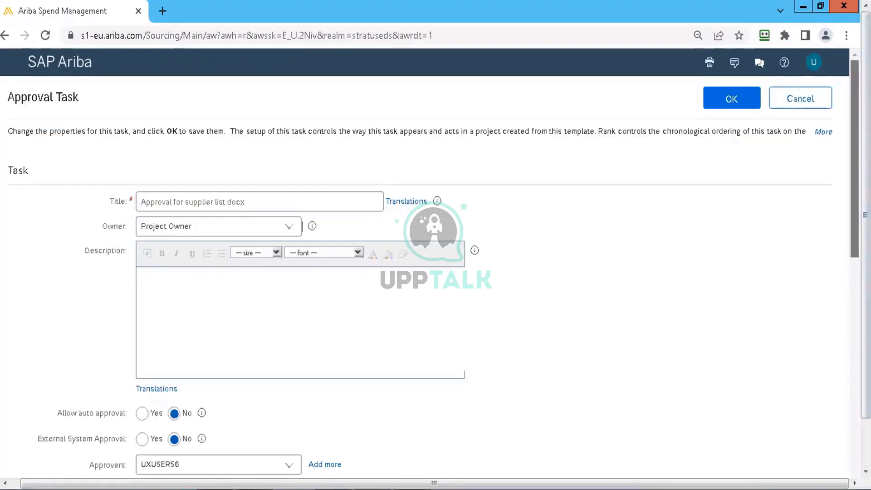
# Set the approval rule flow type of "Approval for supplier list.docx" to Custom and review the existing rule's condition and action settings
pyautogui.scroll(-5, 435, 273)
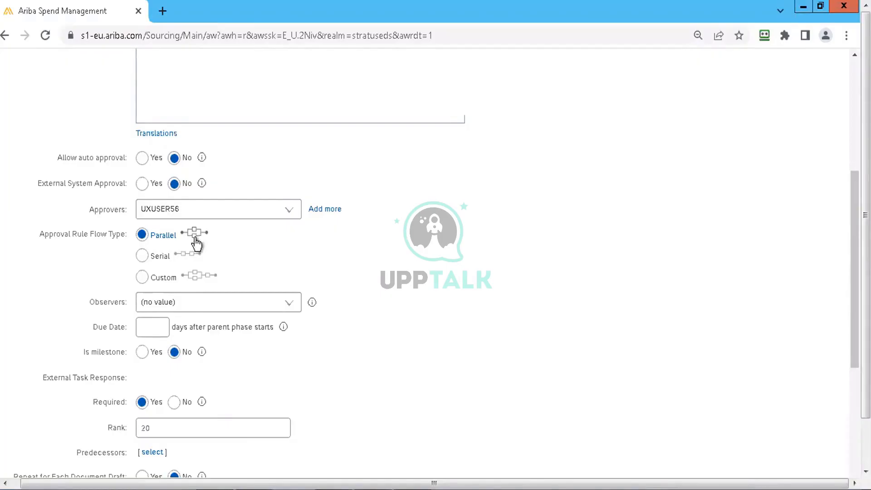
pyautogui.click(193, 272)
pyautogui.click(198, 282)
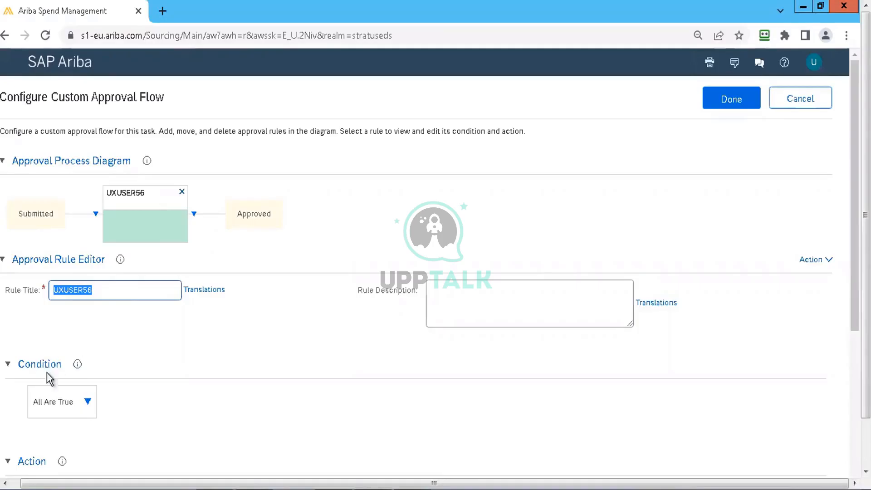
pyautogui.moveTo(854, 222); pyautogui.dragTo(854, 315)
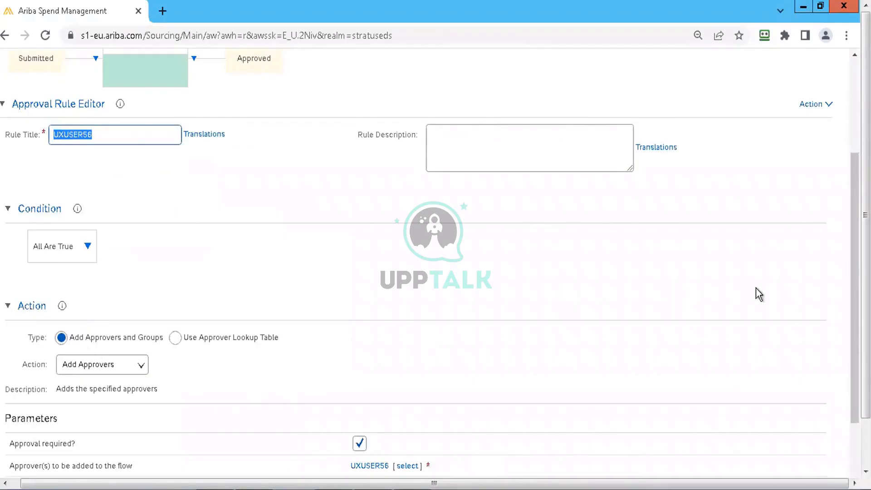
pyautogui.scroll(4, 392, 156)
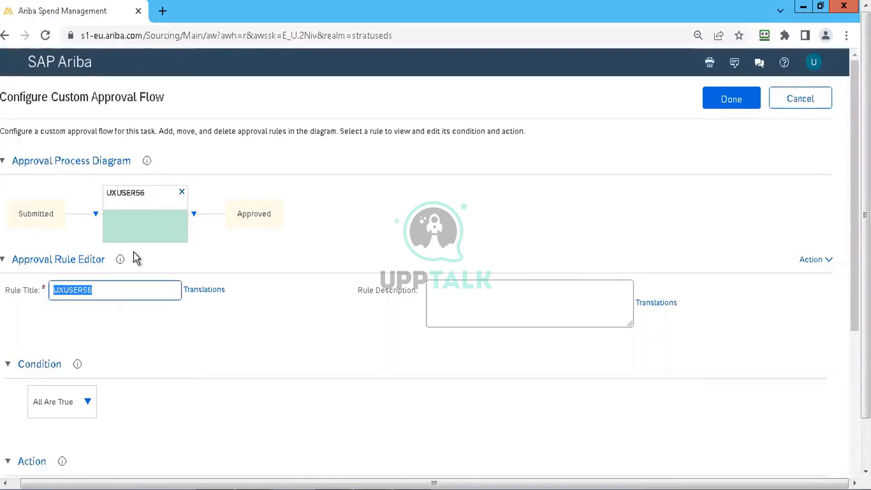
# Add two serial rules in a row after the existing approver rule in the approval process diagram
pyautogui.click(194, 214)
pyautogui.click(220, 228)
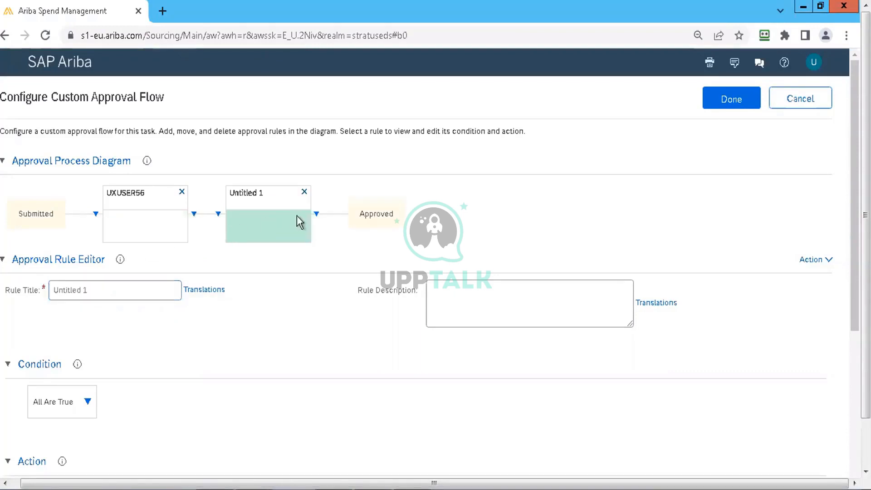
pyautogui.click(315, 215)
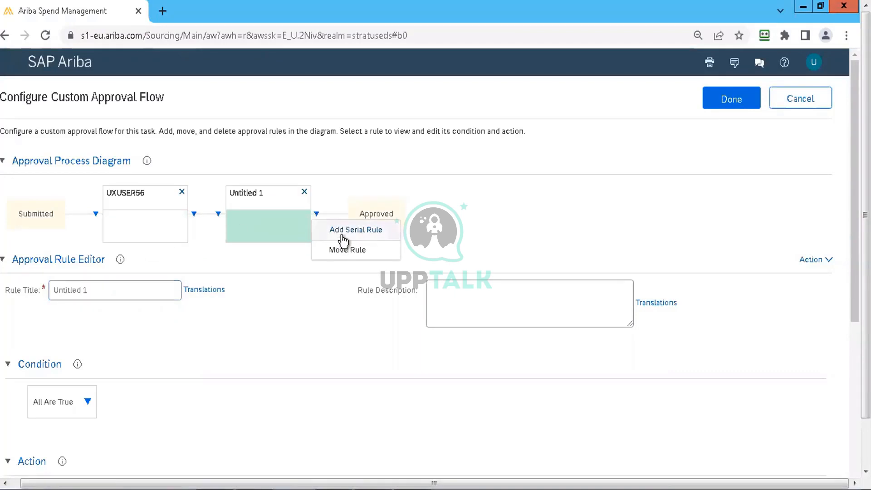
pyautogui.click(341, 234)
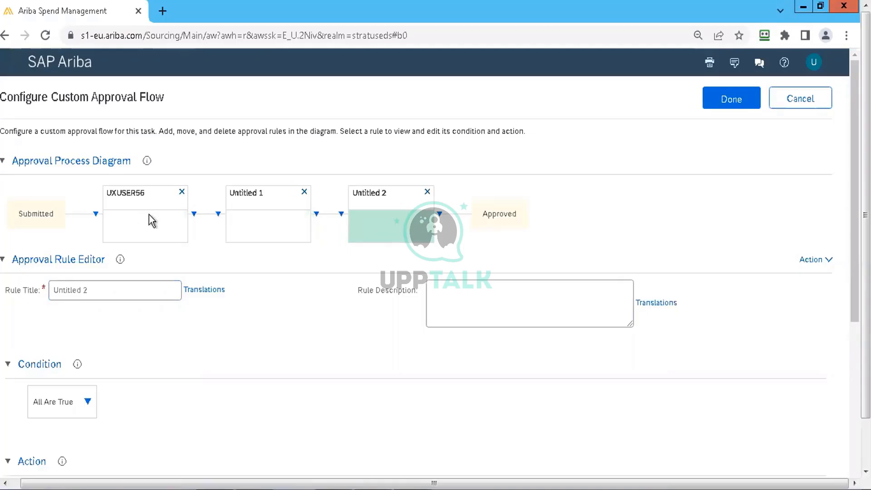
# Look through the three rules in the approval diagram and retitle the first one "Approve 1"
pyautogui.click(140, 227)
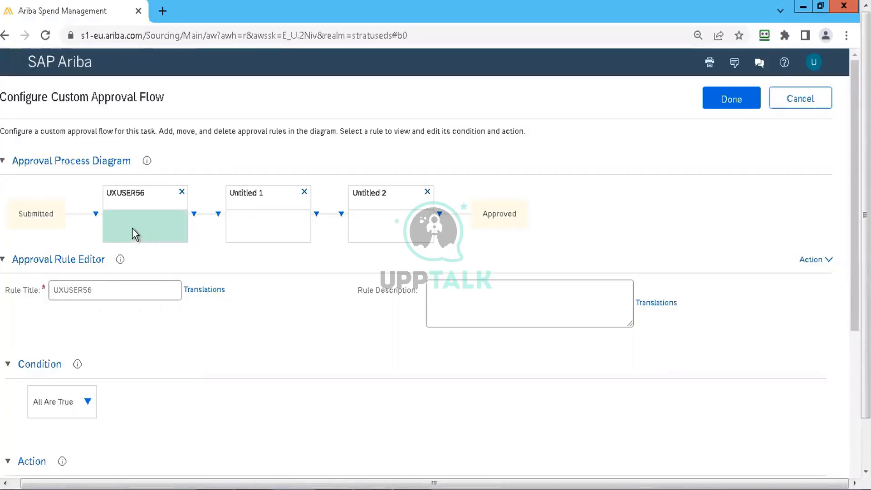
pyautogui.click(266, 222)
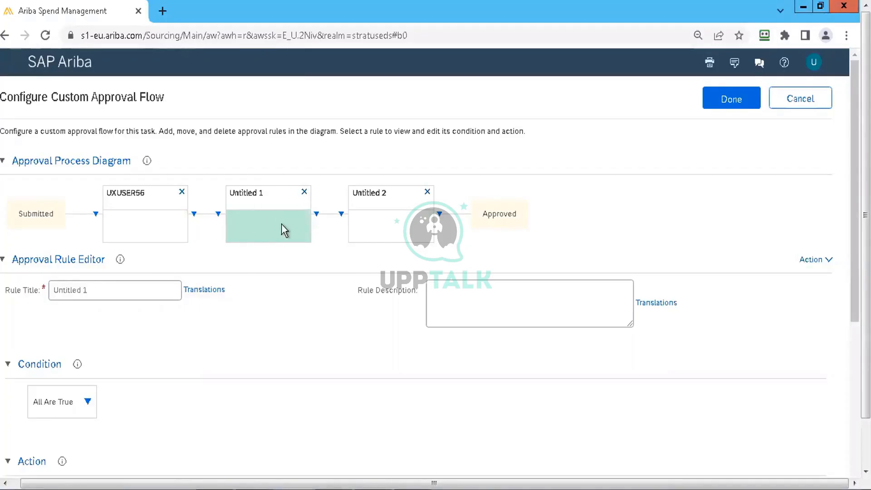
pyautogui.click(410, 225)
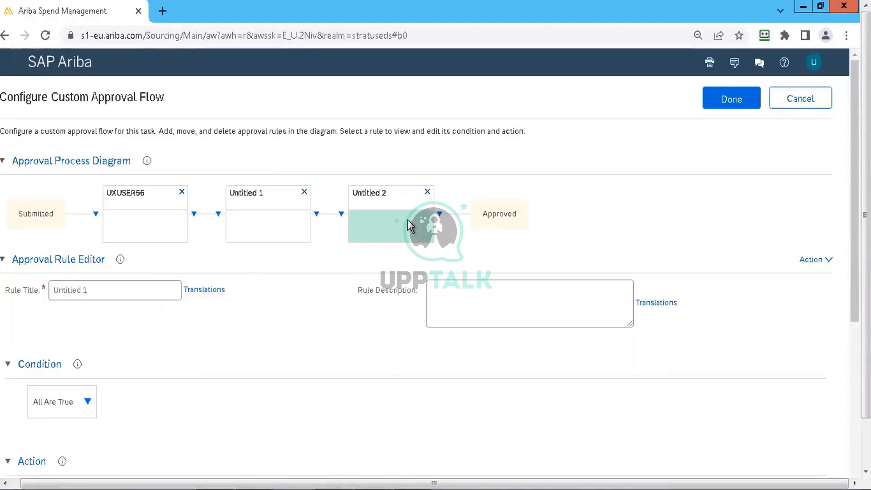
pyautogui.click(122, 221)
pyautogui.moveTo(101, 292); pyautogui.dragTo(37, 291)
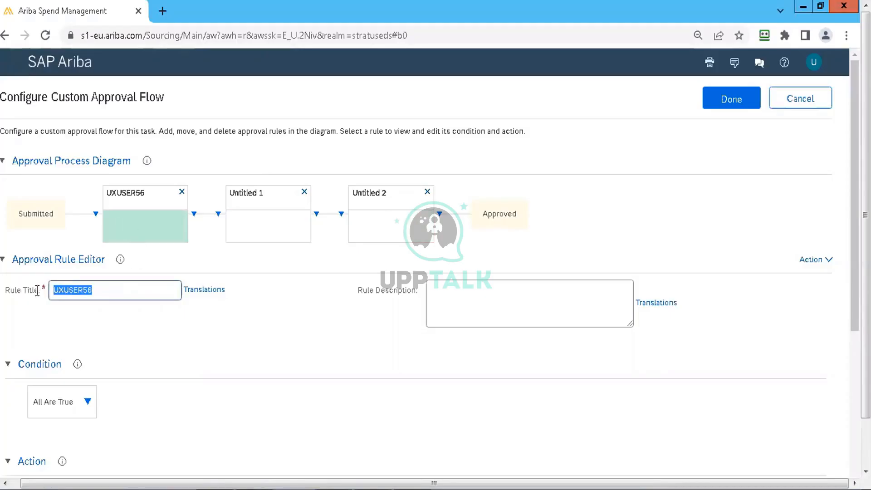
pyautogui.write('Approve')
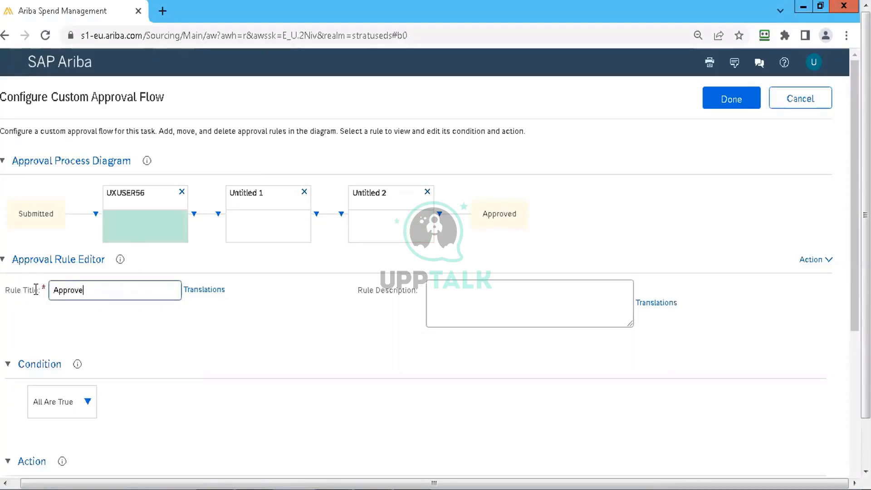
pyautogui.write(' 1')
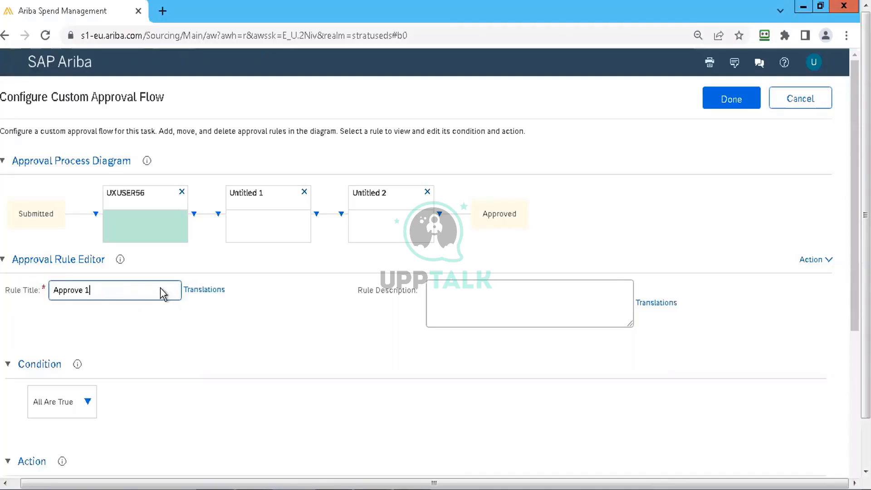
# Retitle the second rule in the approval flow "Approver 2"
pyautogui.click(282, 221)
pyautogui.click(130, 290)
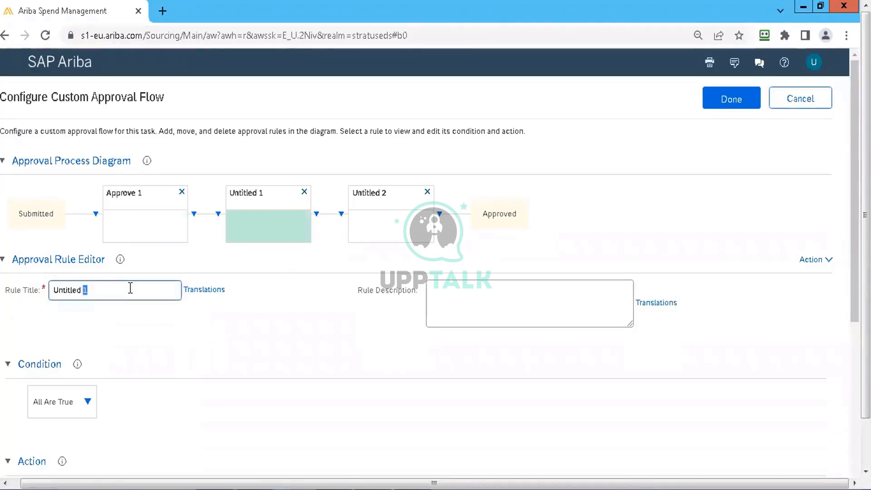
pyautogui.hotkey('ctrl', 'a')
pyautogui.write('Approver 2')
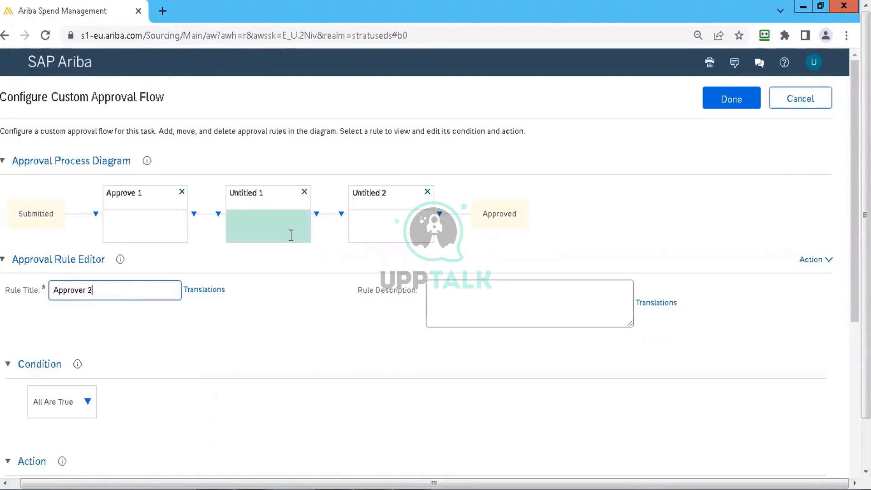
# Retitle the third rule in the approval flow "Approver 3"
pyautogui.click(374, 209)
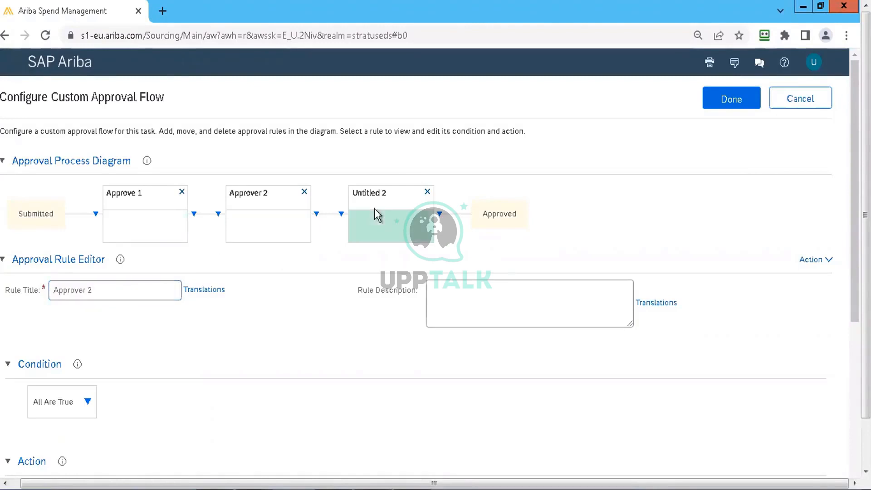
pyautogui.click(149, 286)
pyautogui.hotkey('ctrl', 'a')
pyautogui.write('Approver 3')
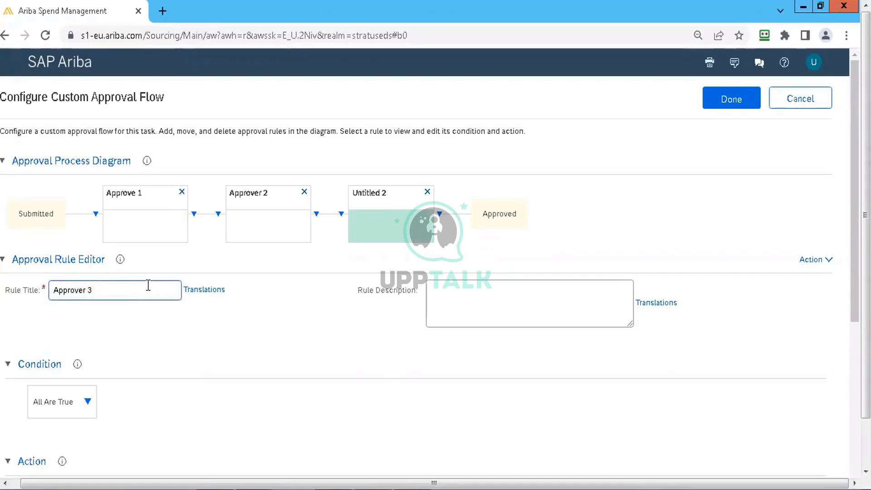
pyautogui.click(268, 363)
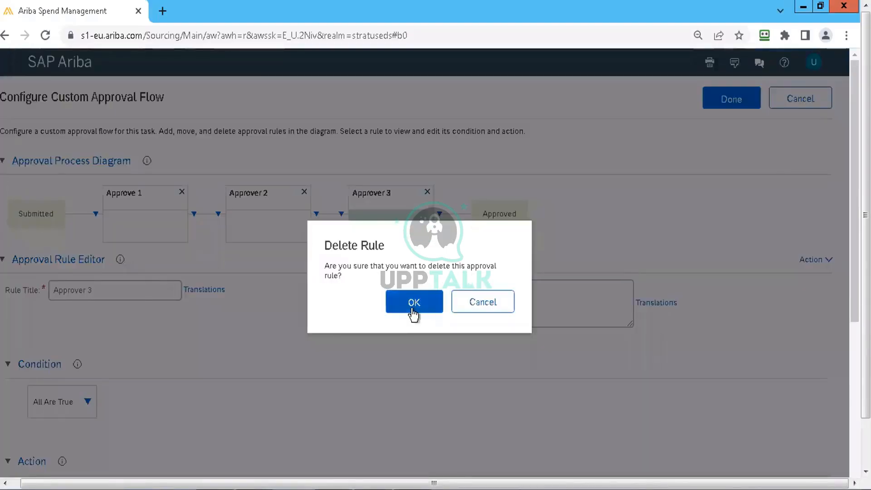
# Delete the Approver 2 and Approver 3 rules from the approval process diagram
pyautogui.click(411, 304)
pyautogui.click(304, 191)
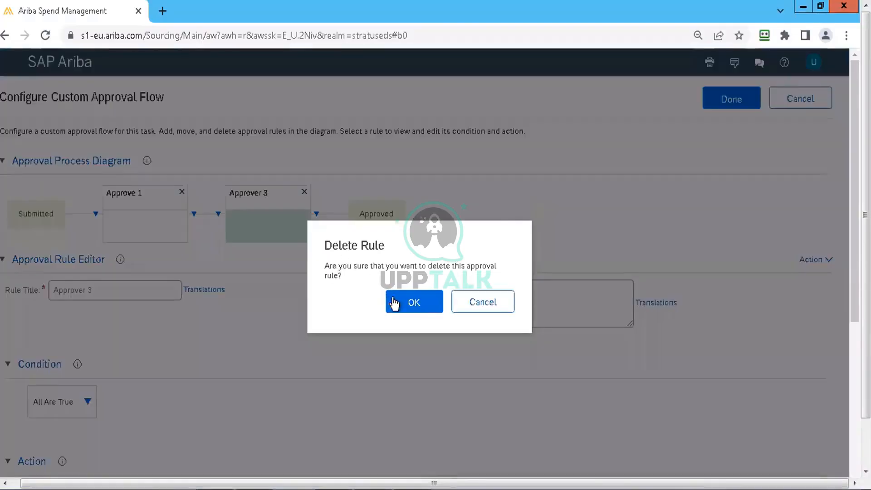
pyautogui.click(402, 310)
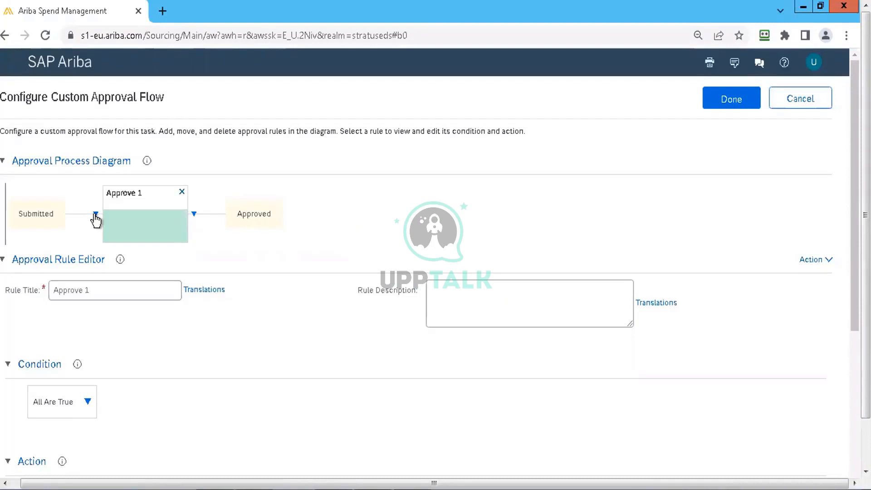
# Add two rules parallel to Approve 1, and a serial rule after the rule in the middle branch
pyautogui.click(96, 215)
pyautogui.click(136, 247)
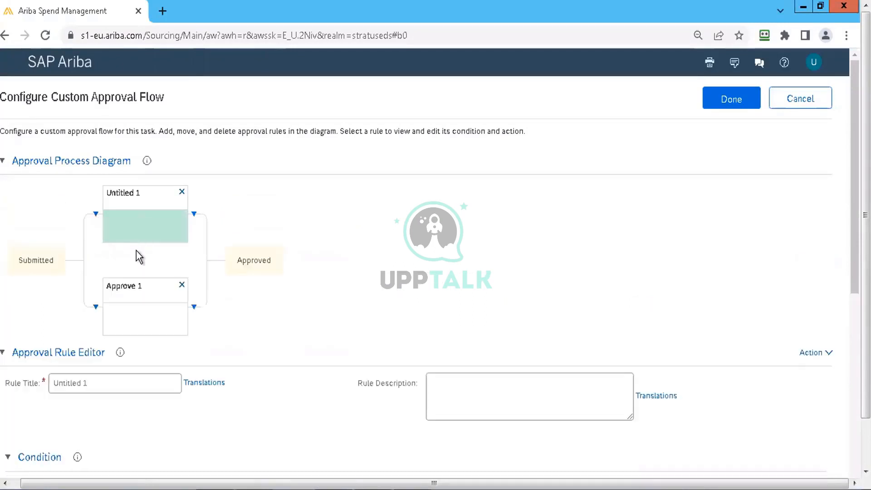
pyautogui.click(96, 307)
pyautogui.click(121, 341)
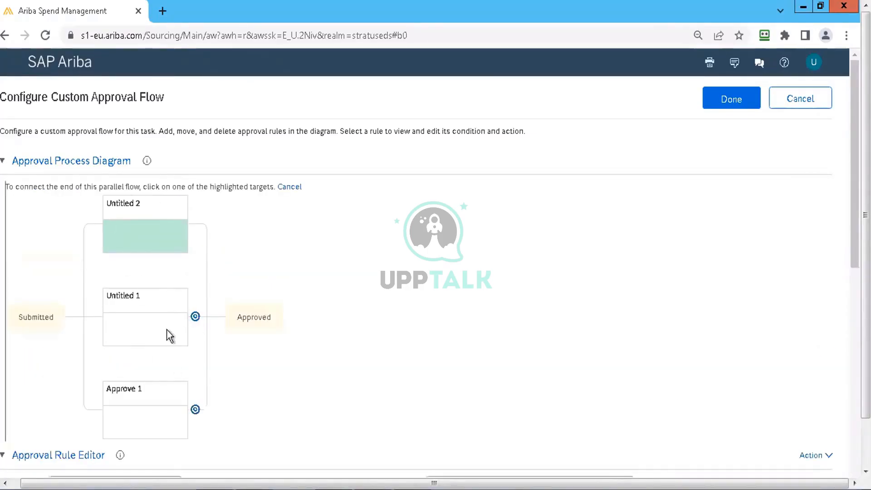
pyautogui.click(196, 409)
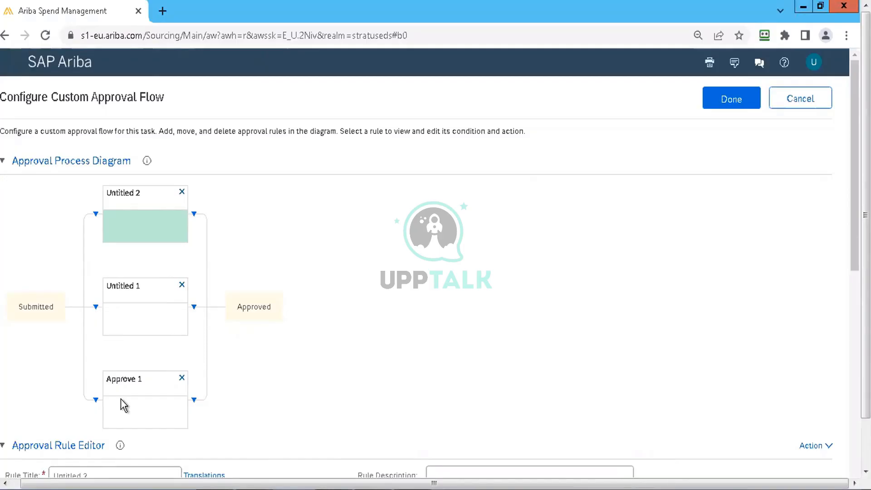
pyautogui.click(193, 307)
pyautogui.click(216, 321)
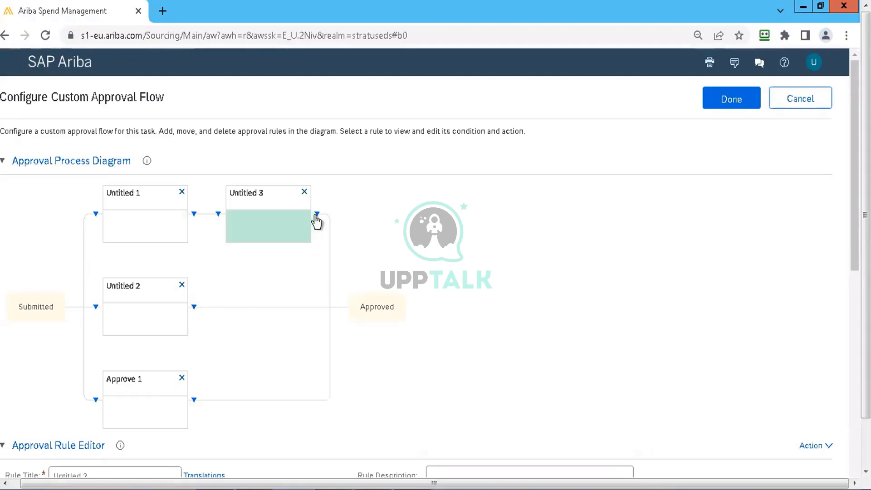
# Add another serial rule at the end of the upper branch and a parallel rule connected alongside it
pyautogui.click(318, 214)
pyautogui.click(351, 232)
pyautogui.click(343, 217)
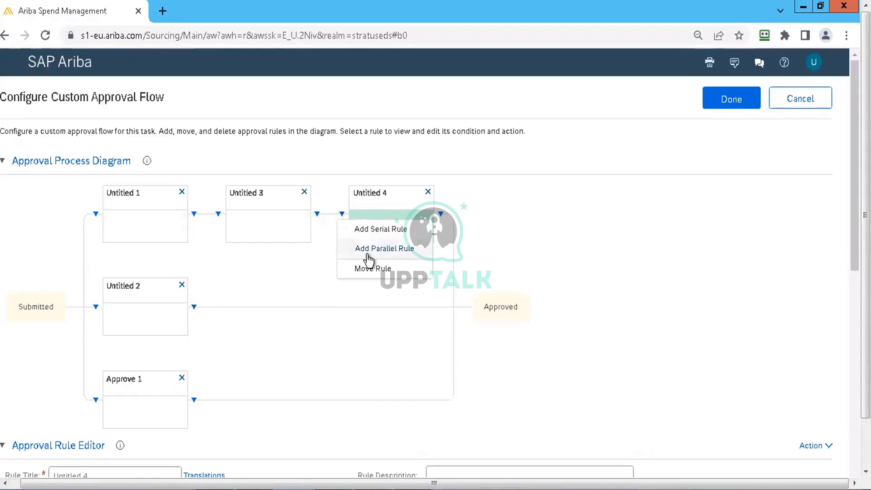
pyautogui.click(367, 254)
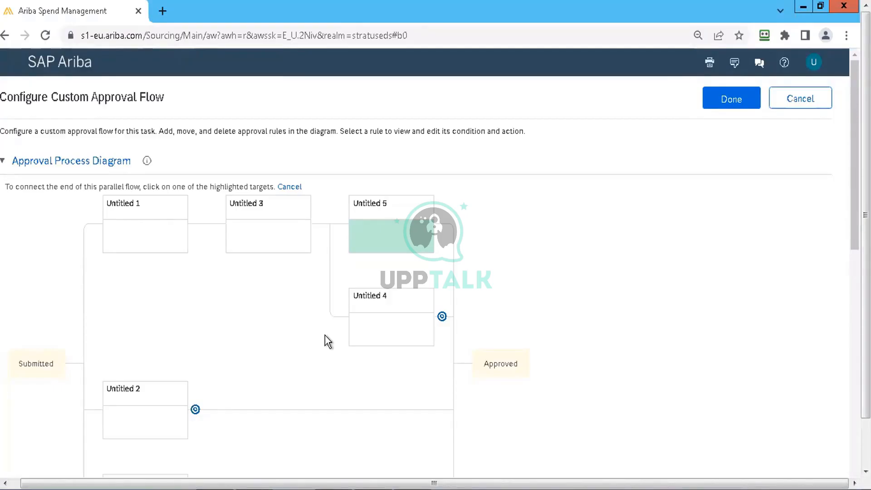
pyautogui.click(441, 316)
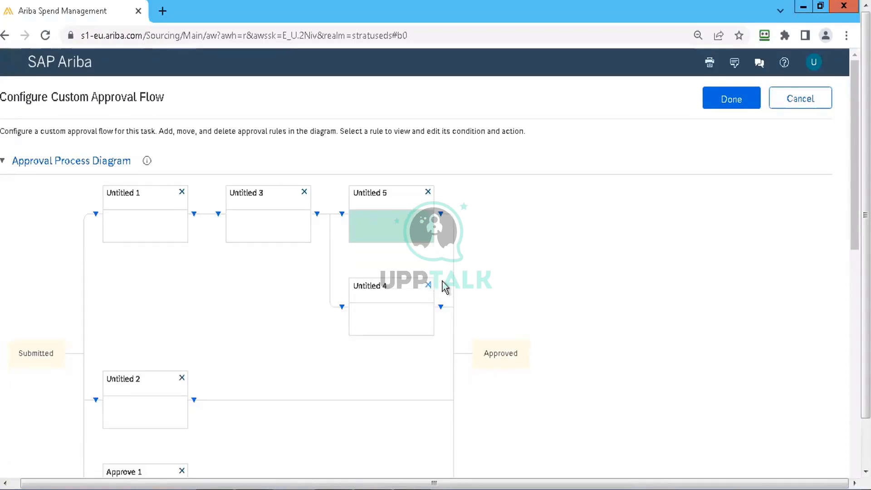
# Delete the two parallel rules, Untitled 4 and Untitled 5, at the end of the upper branch
pyautogui.click(427, 285)
pyautogui.click(426, 303)
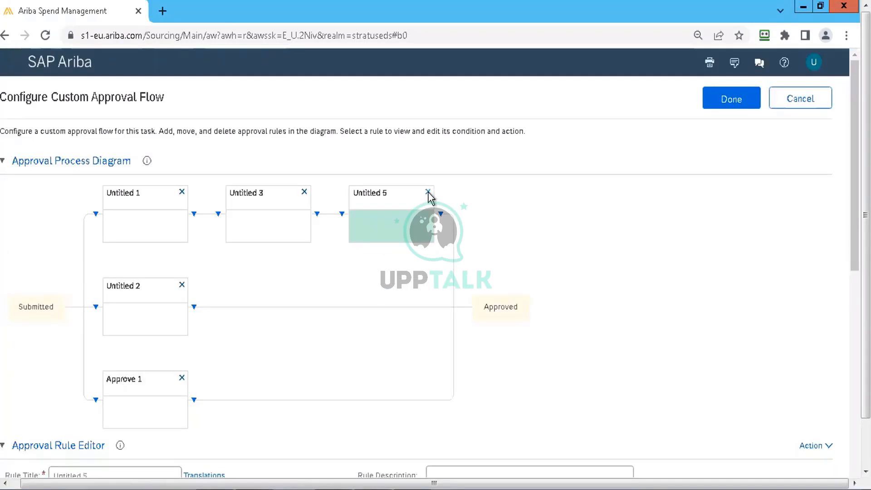
pyautogui.click(427, 192)
pyautogui.click(414, 302)
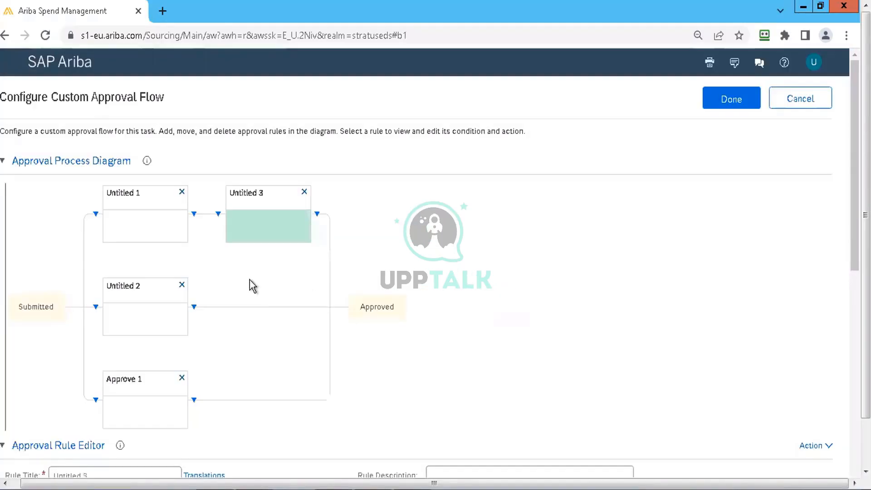
# Delete the Untitled 2 and Approve 1 rules from the lower parallel branches
pyautogui.click(181, 285)
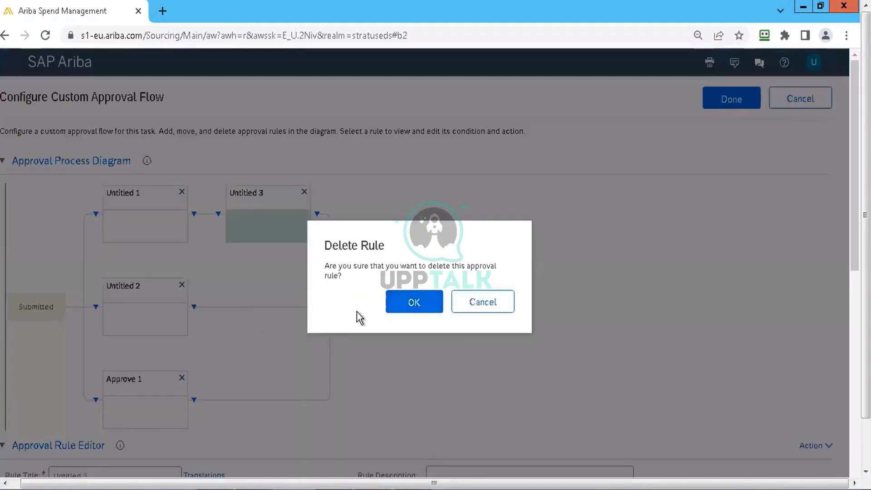
pyautogui.click(413, 301)
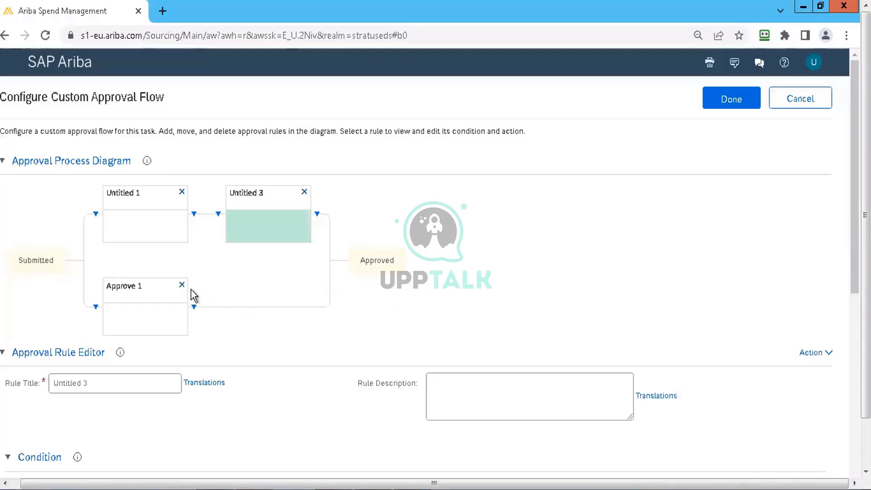
pyautogui.click(182, 285)
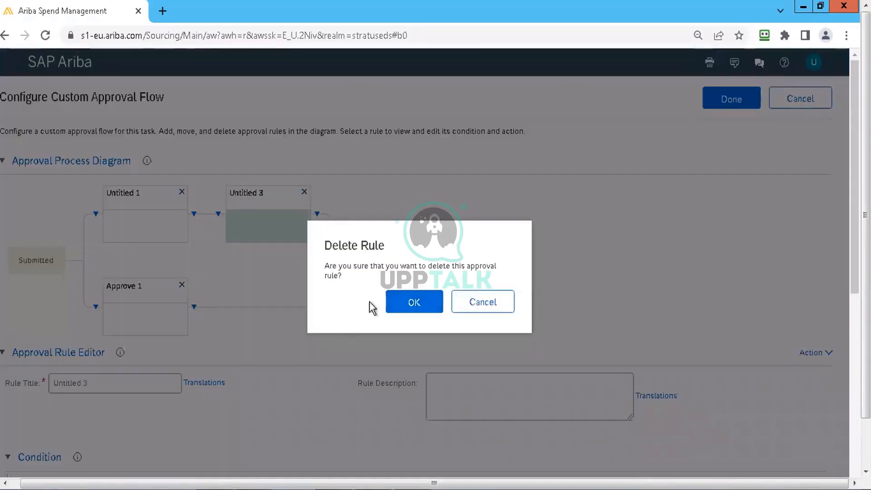
pyautogui.click(399, 301)
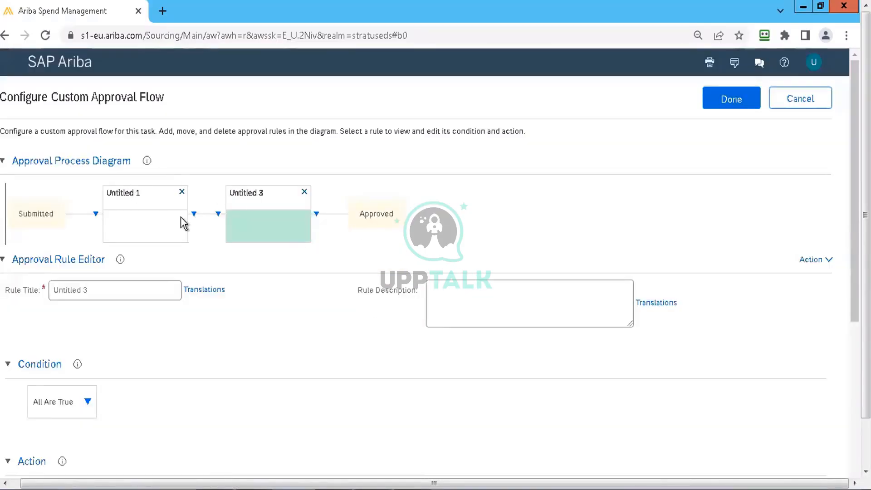
# Retitle the first serial rule in the approval flow "Approver 1"
pyautogui.click(156, 218)
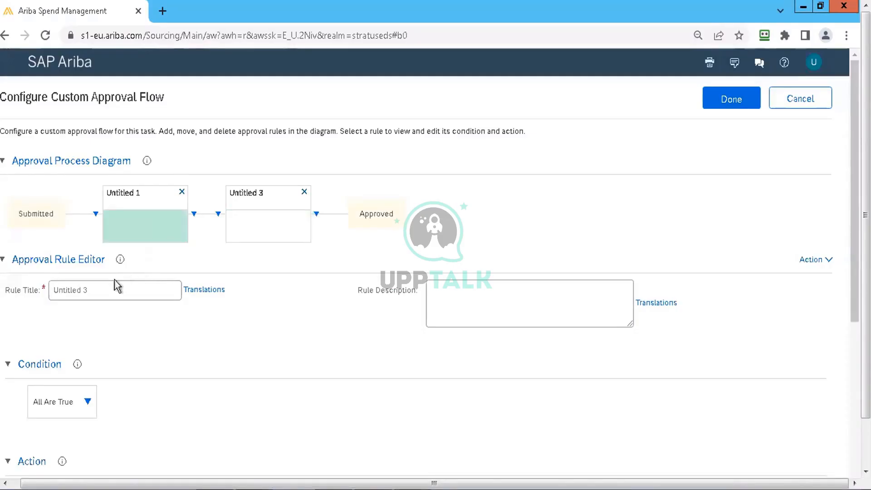
pyautogui.tripleClick(103, 288)
pyautogui.write('A')
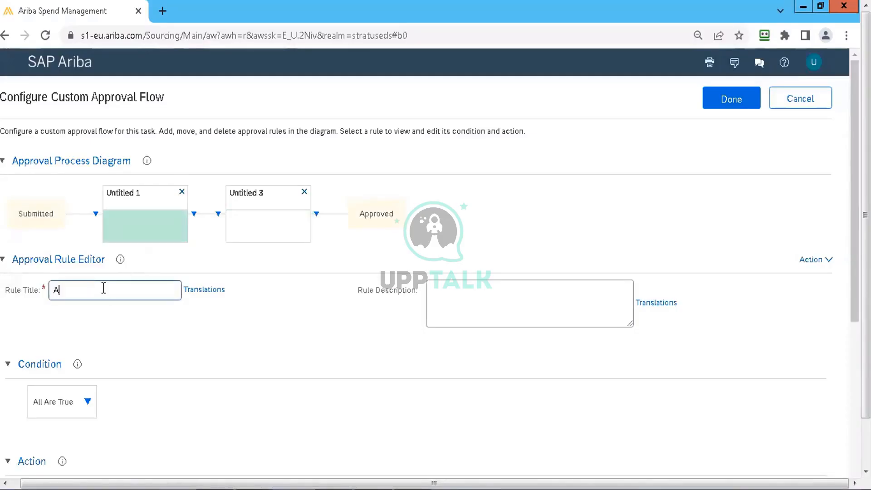
pyautogui.write('pprover 1')
# Retitle the second serial rule in the approval flow "Approver 2"
pyautogui.click(270, 198)
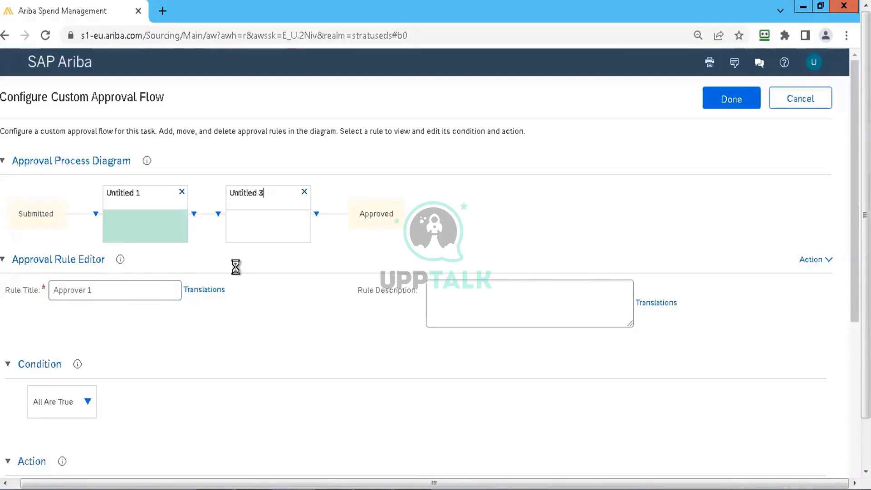
pyautogui.tripleClick(114, 290)
pyautogui.write('Approver 2')
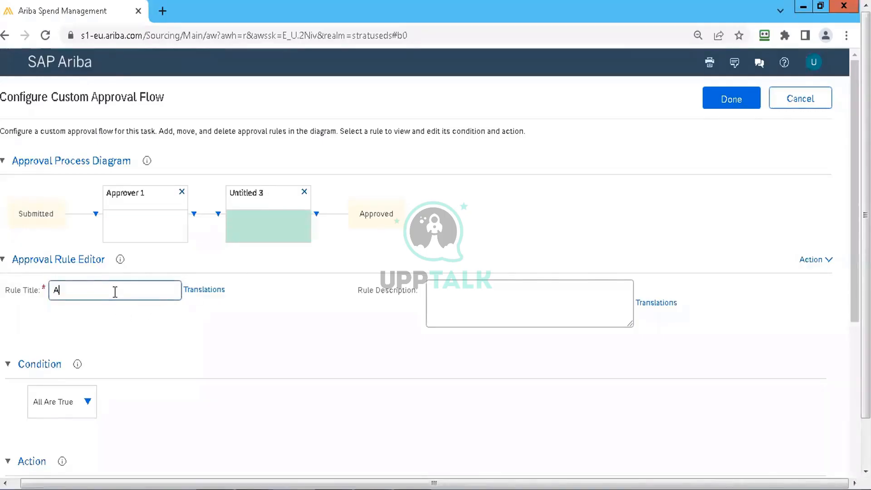
pyautogui.click(188, 353)
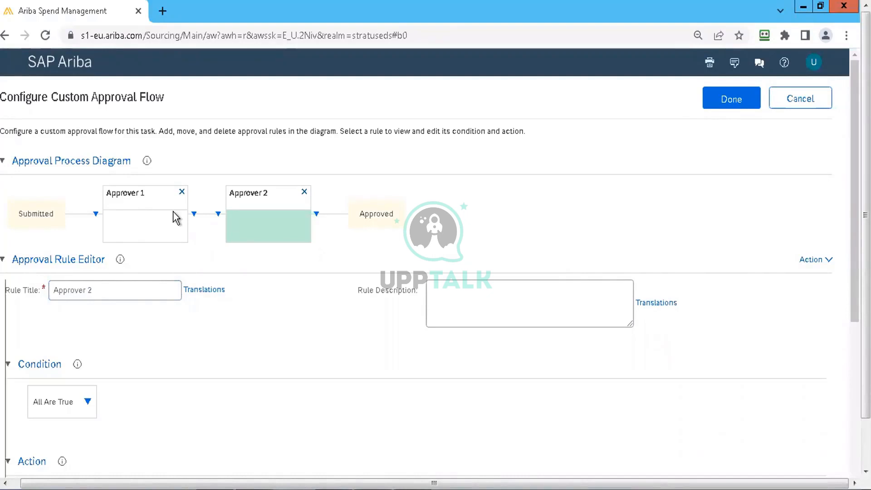
# Set the Approver 1 rule's description to "Approver 1 needs to approve"
pyautogui.click(458, 303)
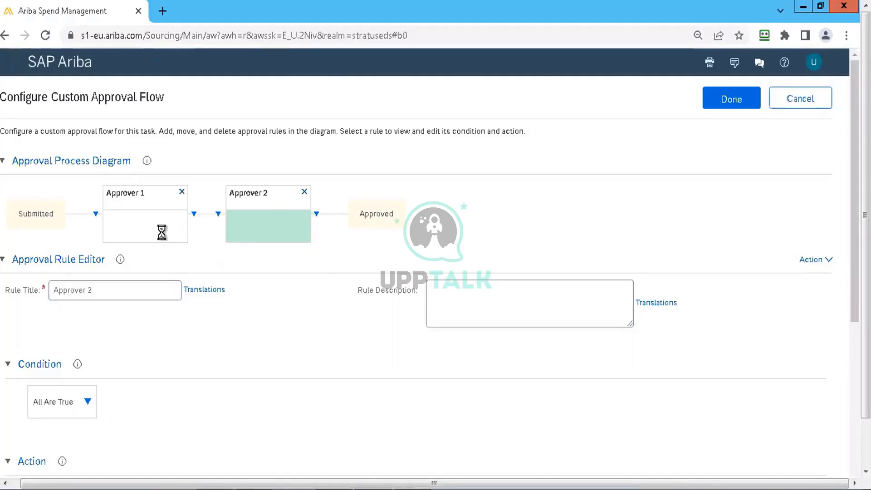
pyautogui.click(162, 231)
pyautogui.click(460, 306)
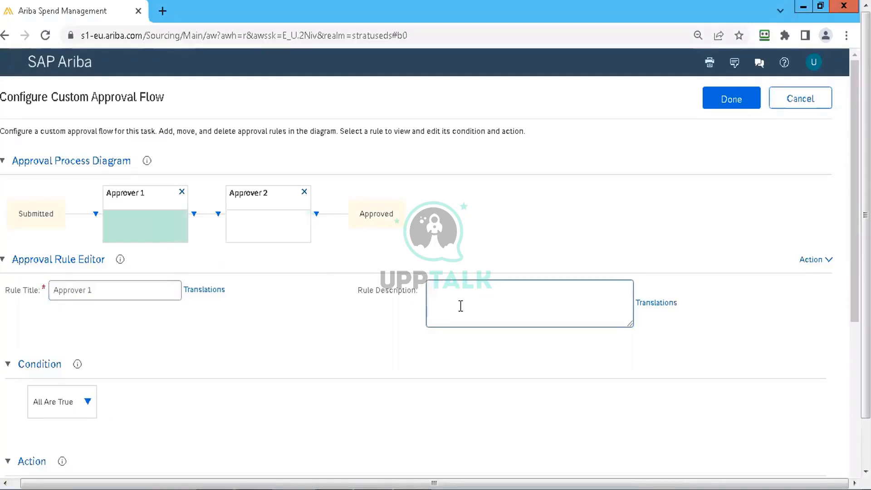
pyautogui.write('Approver 1 needs to a')
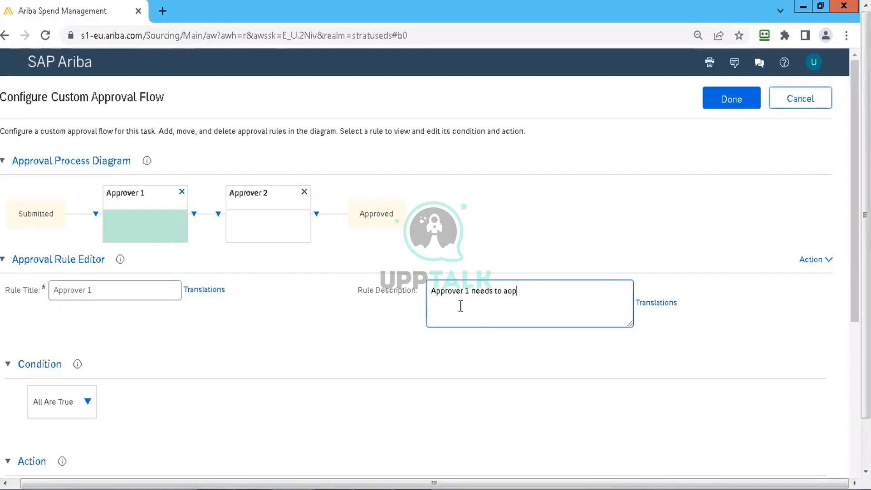
pyautogui.write('pprove')
# Set the Approver 2 rule's description to "Approver 2 needs to approve"
pyautogui.click(267, 214)
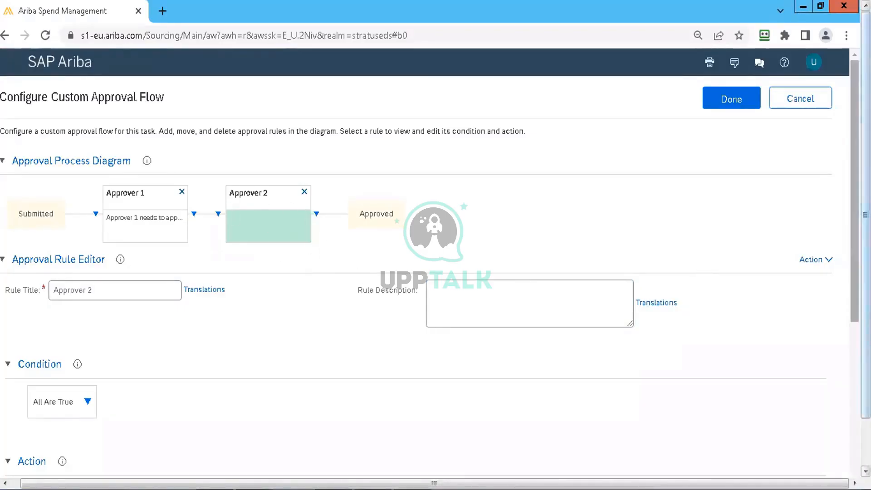
pyautogui.scroll(-6, 435, 272)
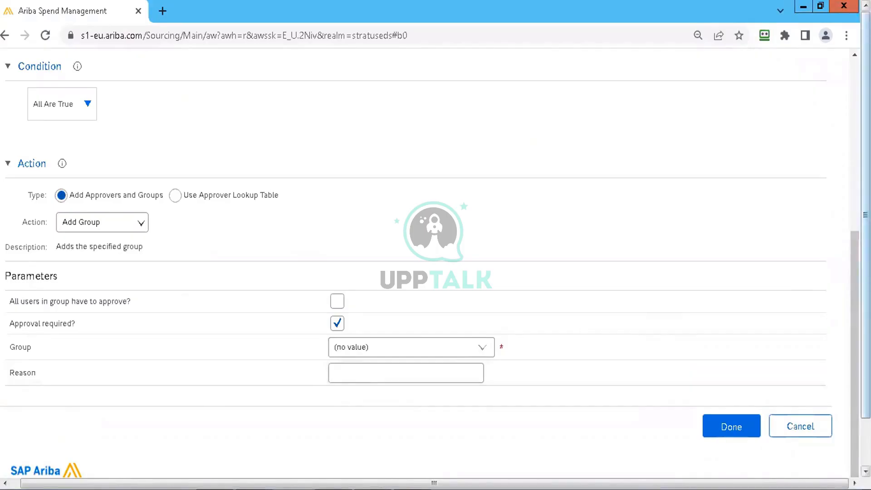
pyautogui.moveTo(854, 272); pyautogui.dragTo(855, 100)
pyautogui.click(455, 301)
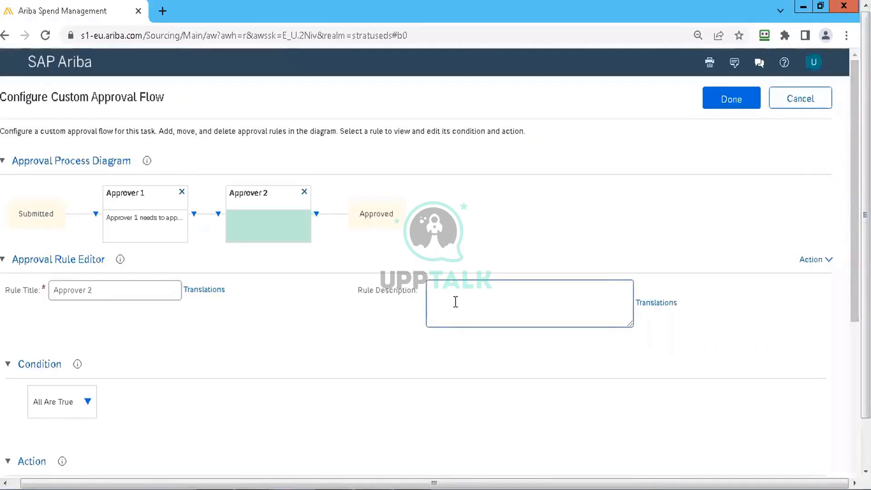
pyautogui.write('Ap')
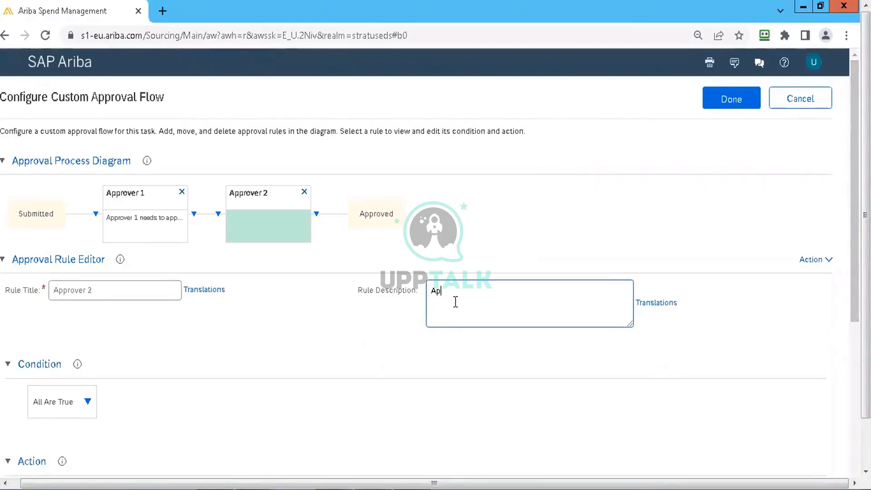
pyautogui.write('prover 2 needs')
pyautogui.write(' to apporve')
pyautogui.press('BackSpace')
pyautogui.press('BackSpace')
pyautogui.press('BackSpace')
pyautogui.press('BackSpace')
pyautogui.write('rove')
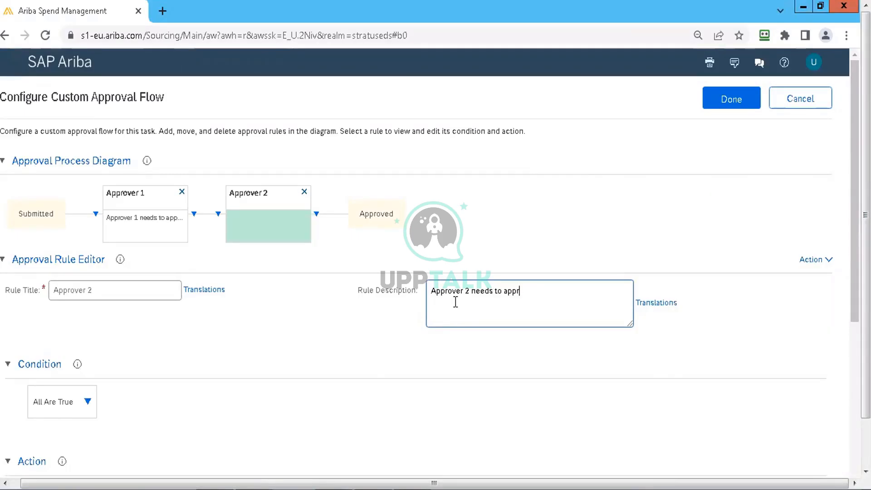
pyautogui.press('BackSpace')
pyautogui.press('BackSpace')
pyautogui.press('BackSpace')
pyautogui.press('BackSpace')
pyautogui.write('rove')
# Add a reference to a condition under All Are True in the Approver 1 rule
pyautogui.click(146, 210)
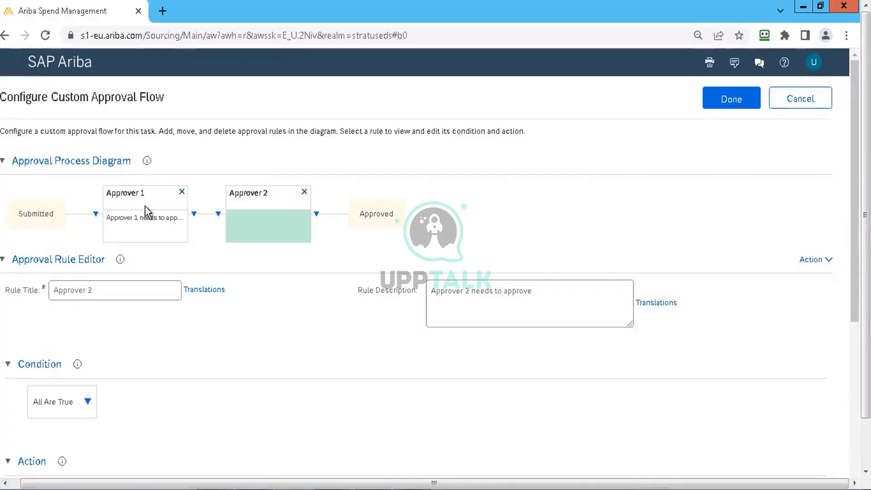
pyautogui.click(137, 206)
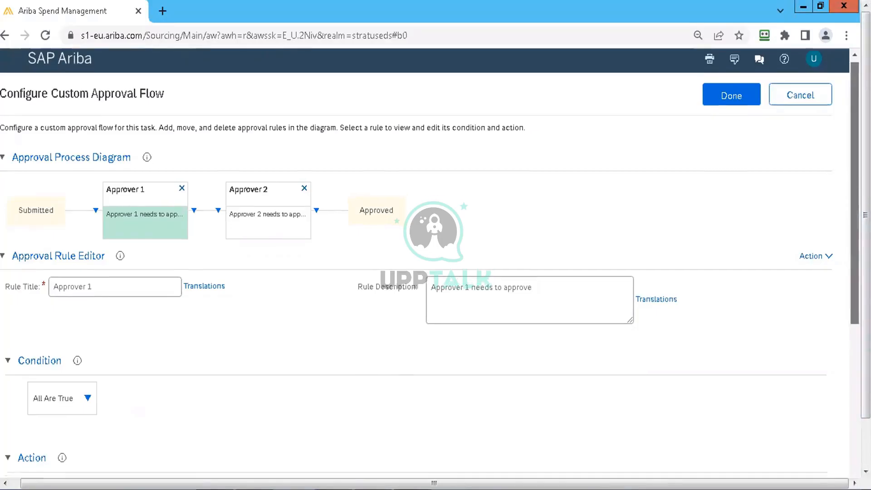
pyautogui.scroll(-2, 430, 263)
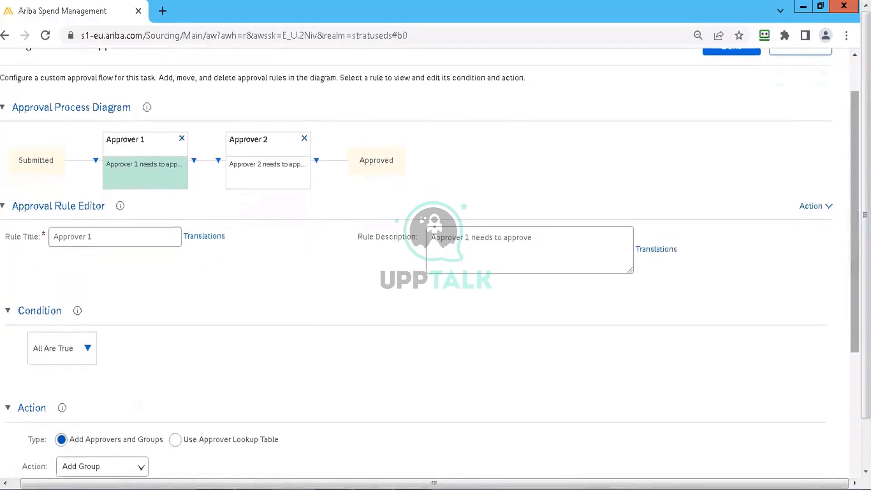
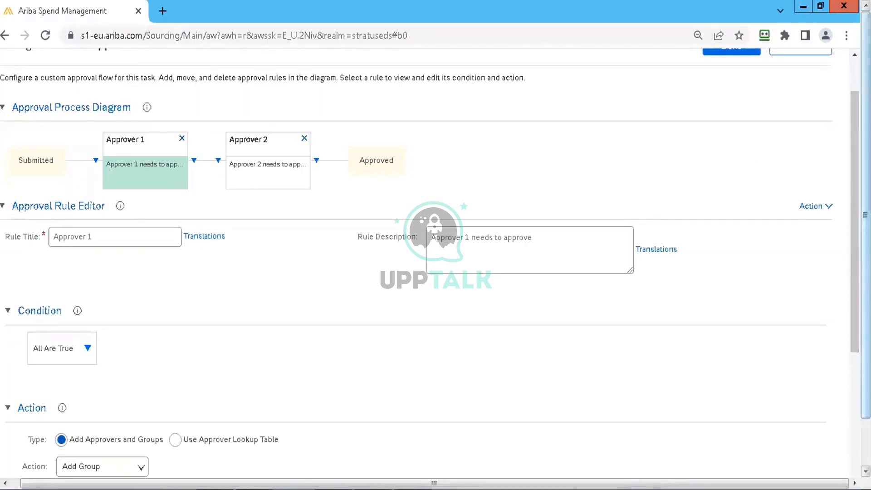
pyautogui.scroll(-2, 856, 218)
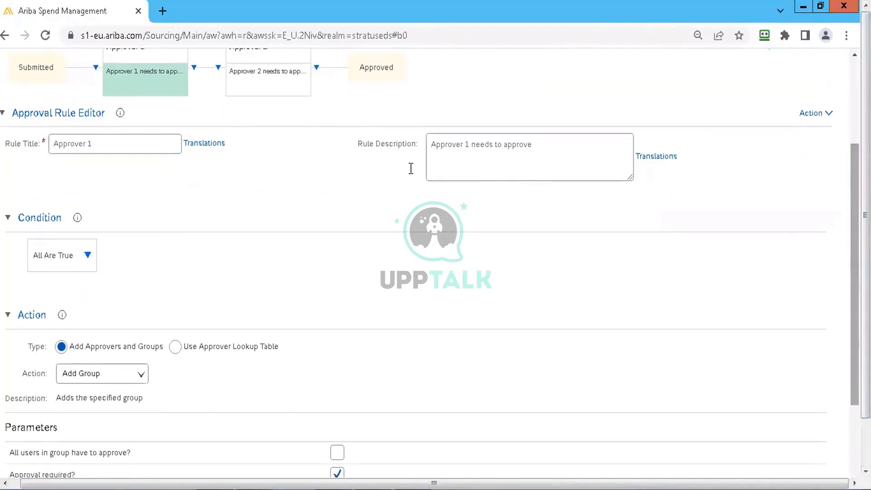
pyautogui.click(88, 255)
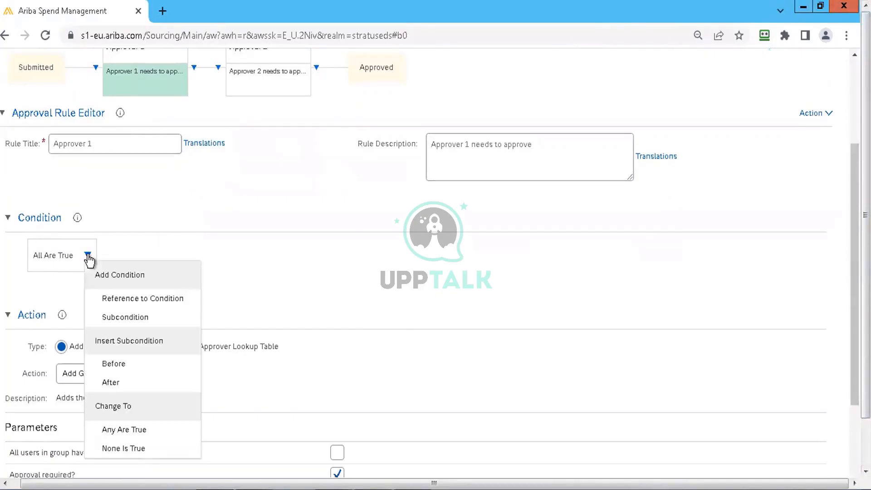
pyautogui.click(148, 300)
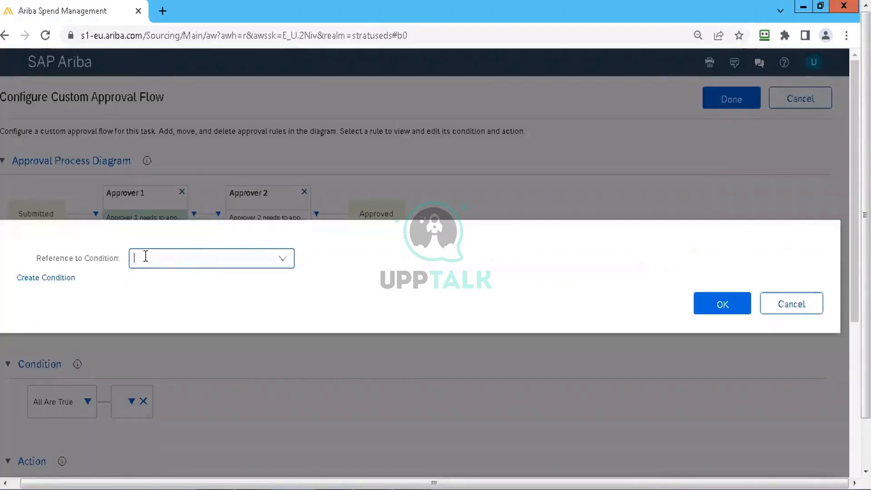
# Create a new condition for the reference and name it "SP value more than 10K"
pyautogui.click(38, 278)
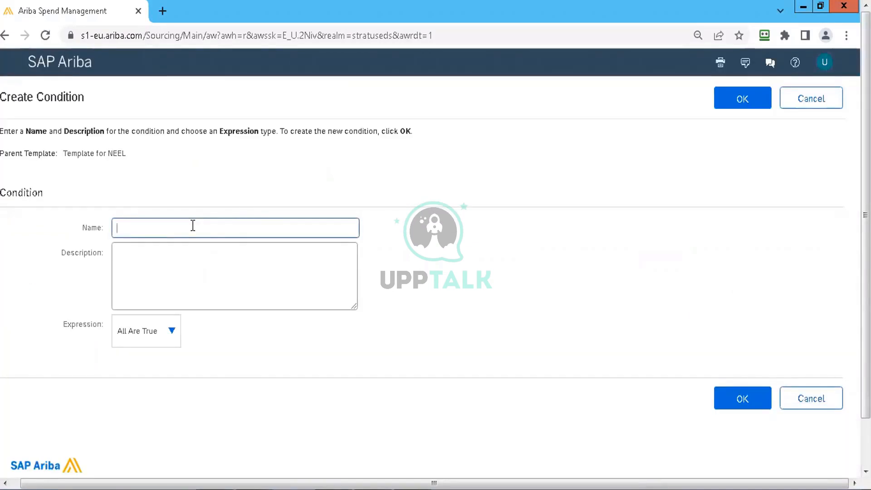
pyautogui.write('SP')
pyautogui.write(' vla')
pyautogui.write('alue more th')
pyautogui.write('an 10K')
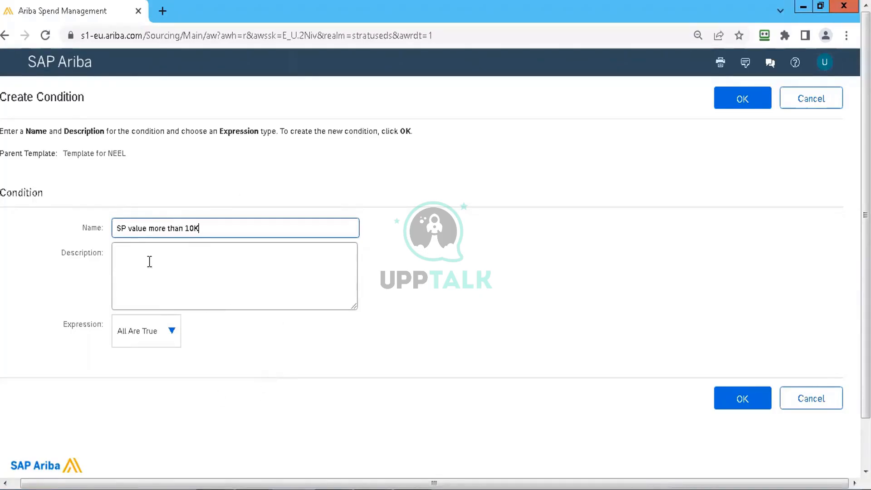
# Add a field match to the condition's expression using the sourcing project field Baseline Spend
pyautogui.click(169, 334)
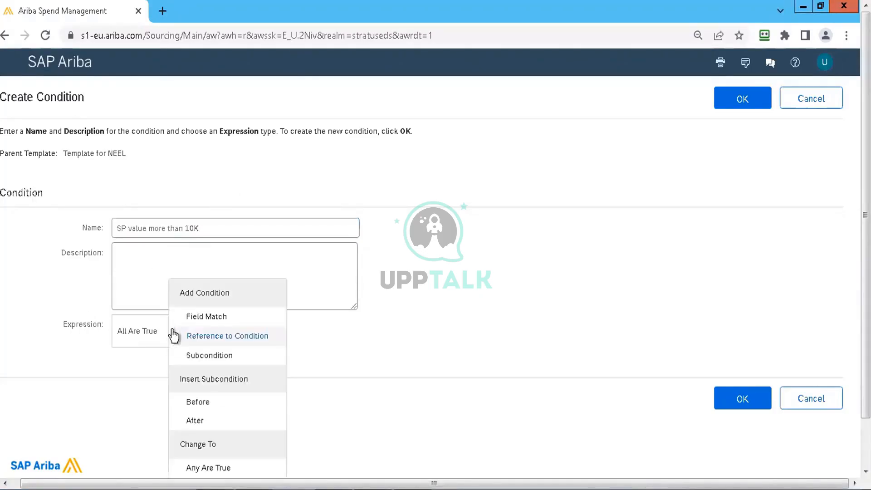
pyautogui.click(211, 322)
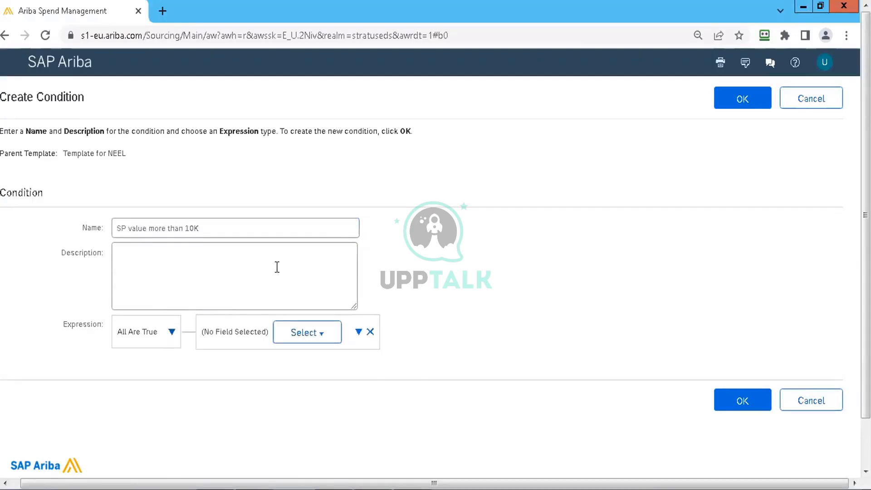
pyautogui.click(312, 333)
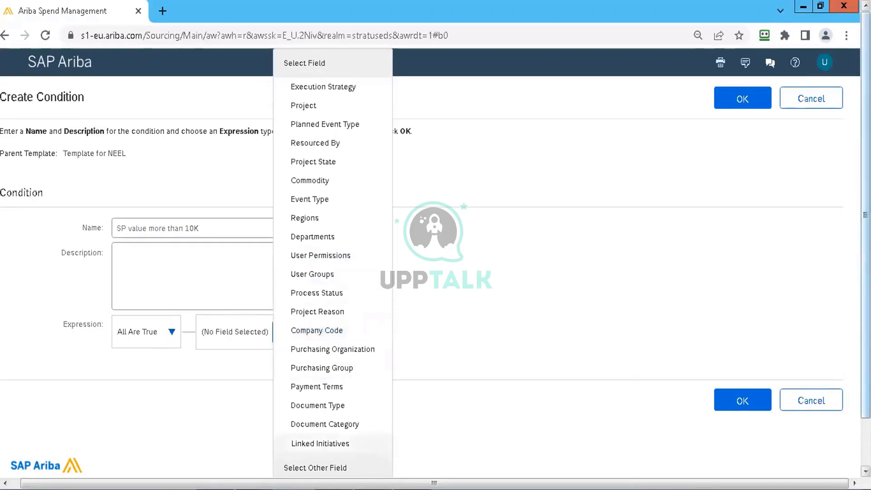
pyautogui.moveTo(866, 347); pyautogui.dragTo(865, 399)
pyautogui.click(312, 475)
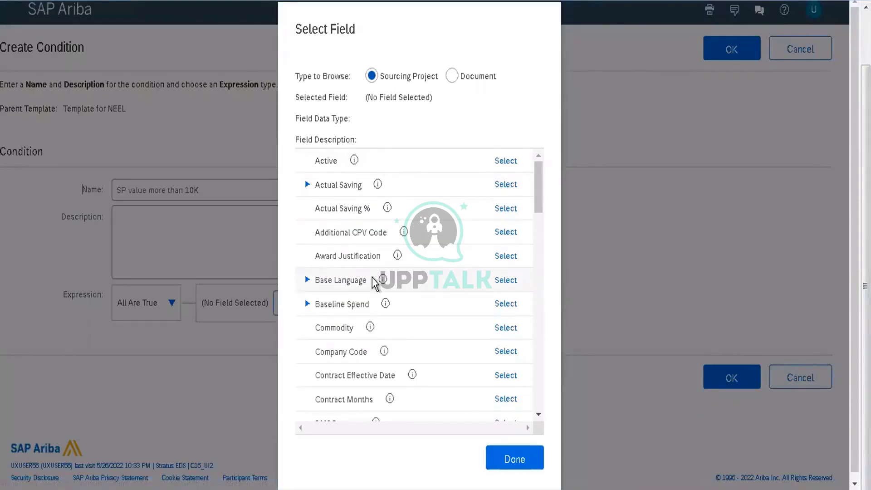
pyautogui.moveTo(539, 177); pyautogui.dragTo(538, 191)
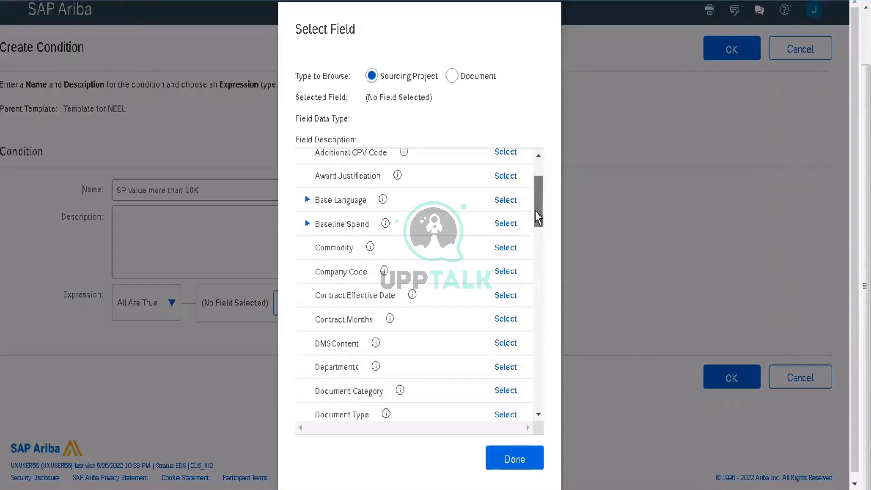
pyautogui.scroll(-3, 537, 218)
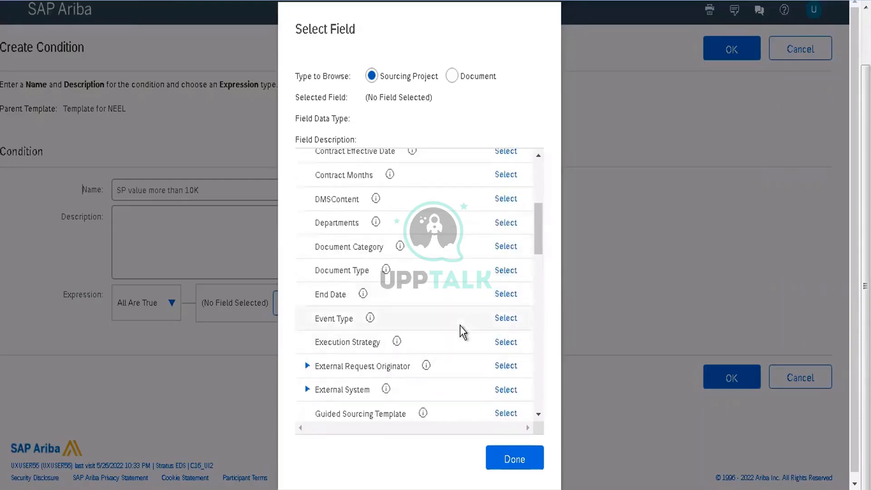
pyautogui.moveTo(536, 225); pyautogui.dragTo(492, 301)
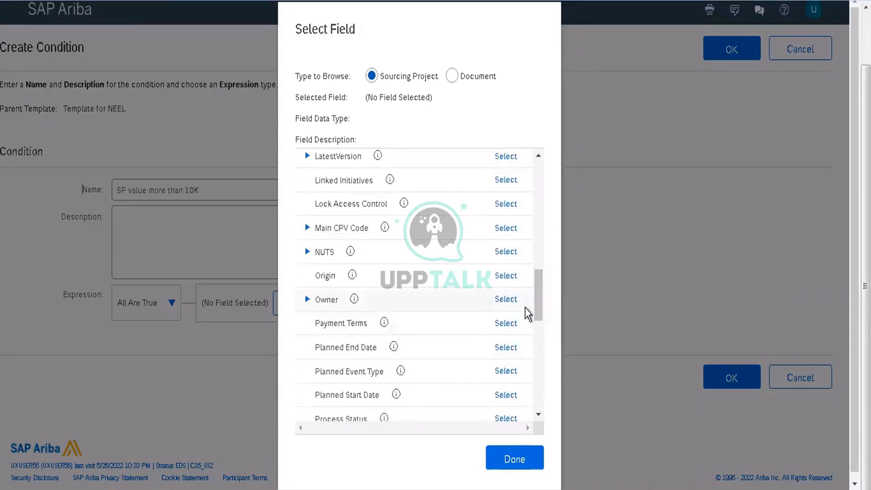
pyautogui.moveTo(539, 292); pyautogui.dragTo(539, 344)
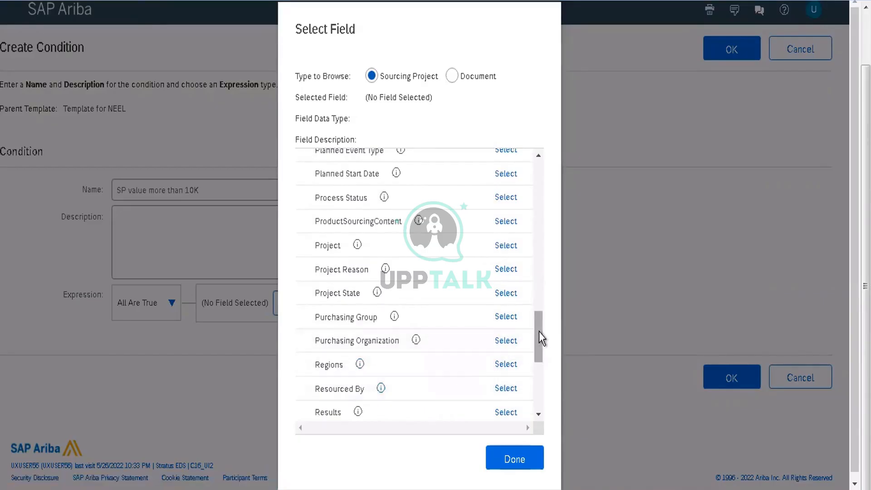
pyautogui.moveTo(540, 330); pyautogui.dragTo(538, 207)
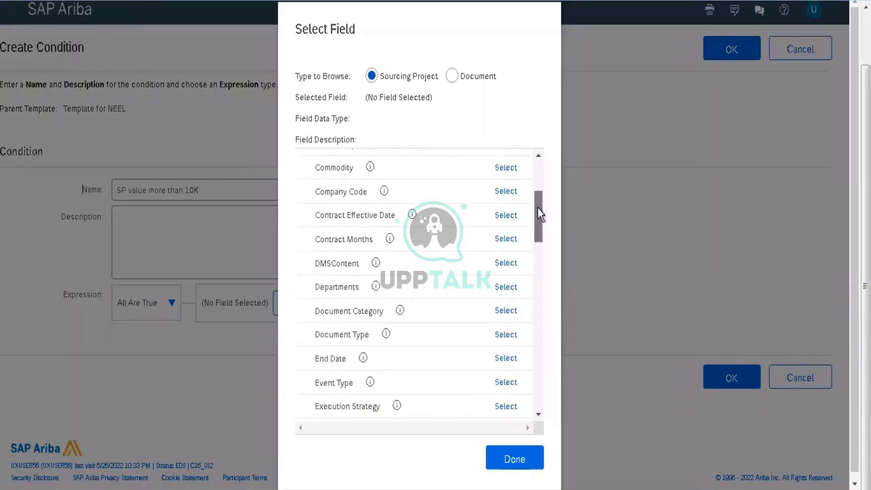
pyautogui.moveTo(537, 208); pyautogui.dragTo(537, 198)
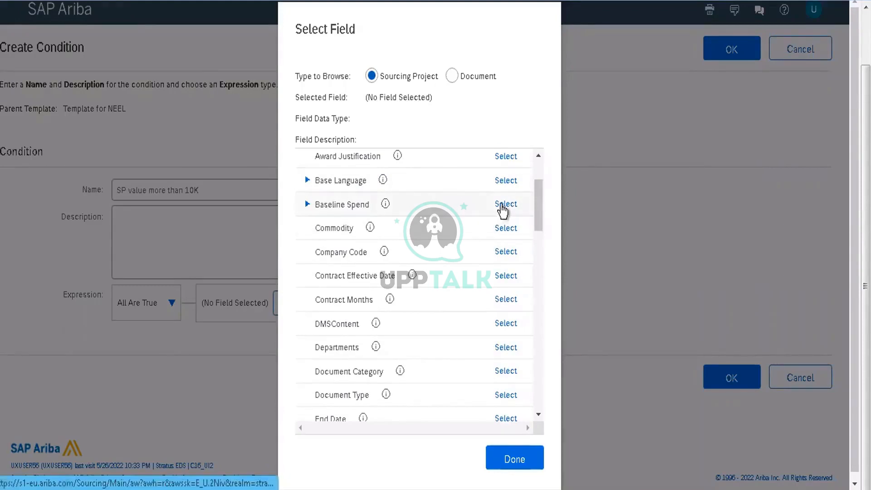
pyautogui.click(505, 204)
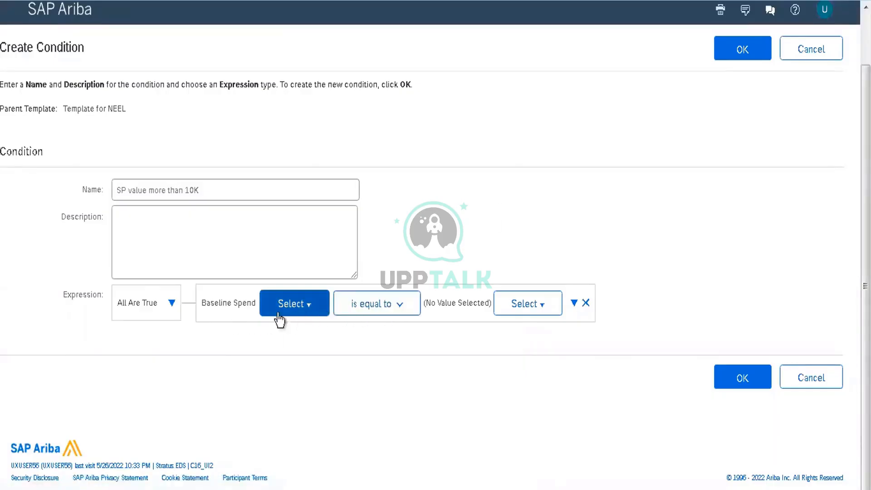
# Set the Baseline Spend match to "is greater than" with a value of 10000 EUR
pyautogui.click(394, 311)
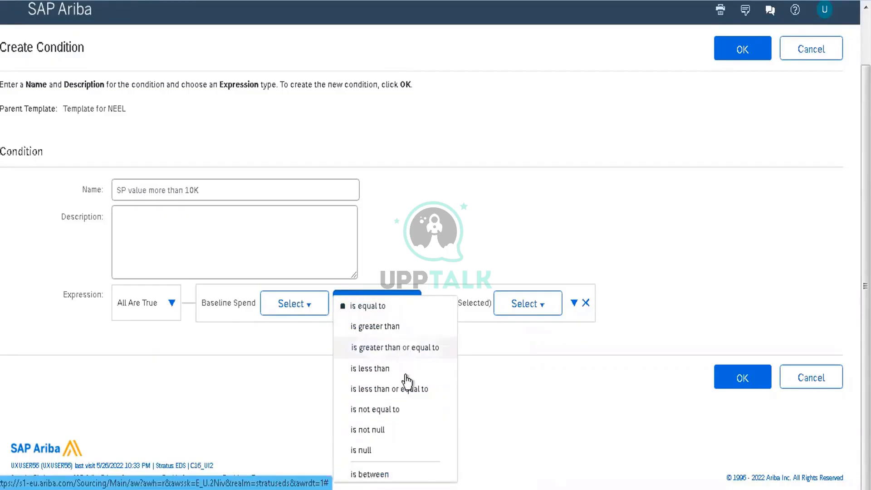
pyautogui.click(390, 327)
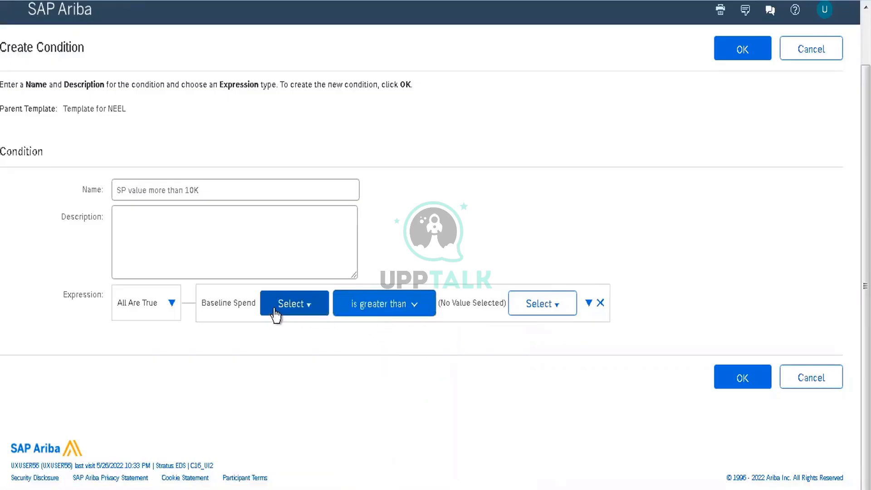
pyautogui.click(557, 312)
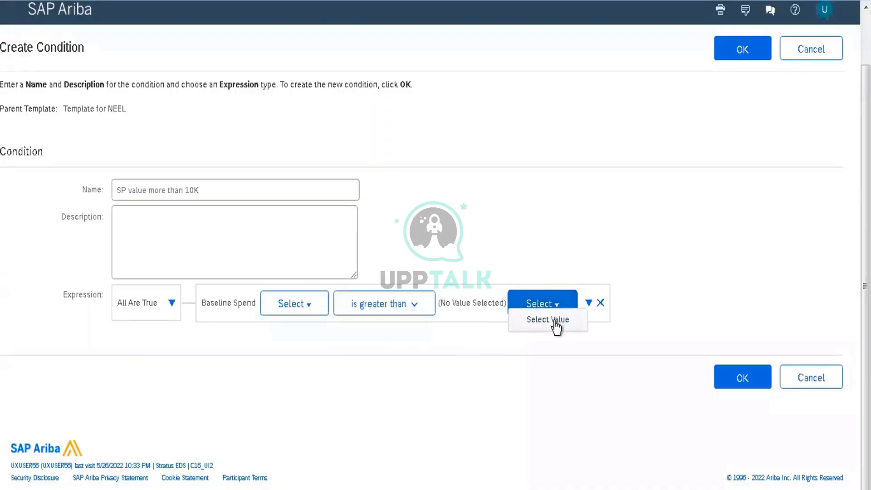
pyautogui.click(556, 324)
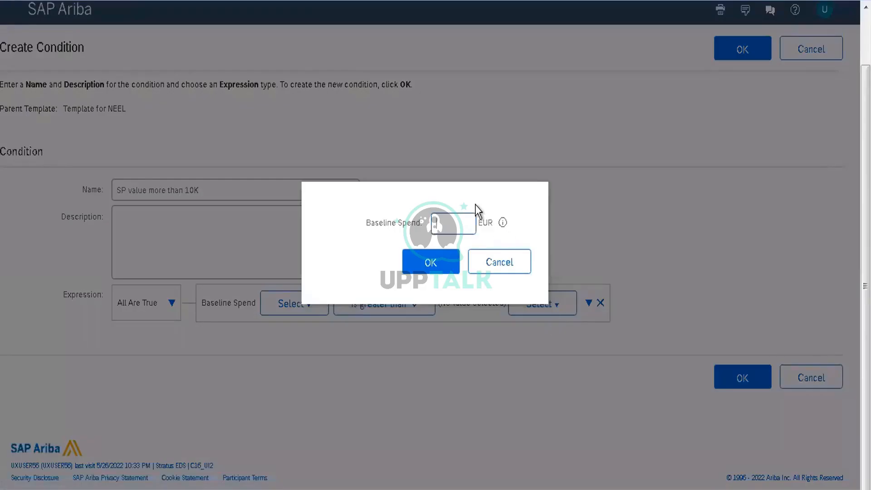
pyautogui.write('10000')
pyautogui.click(440, 266)
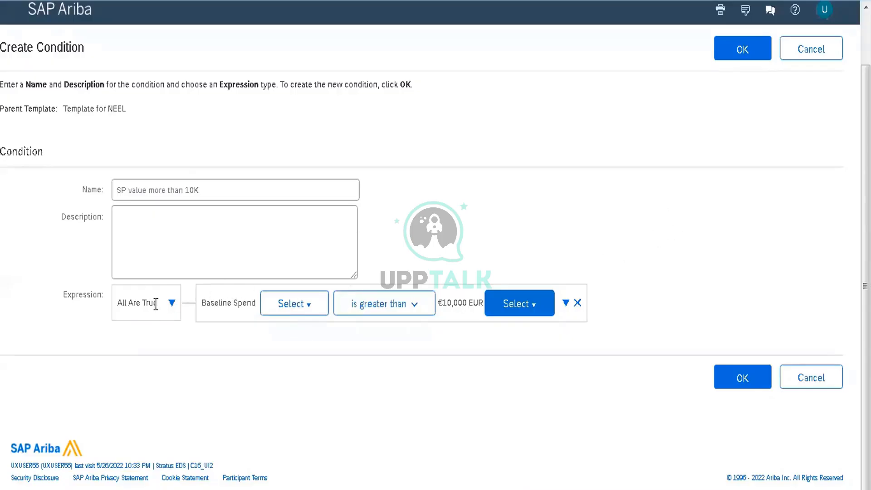
# Add a second field match under All Are True using the sourcing project field Commodity
pyautogui.click(173, 303)
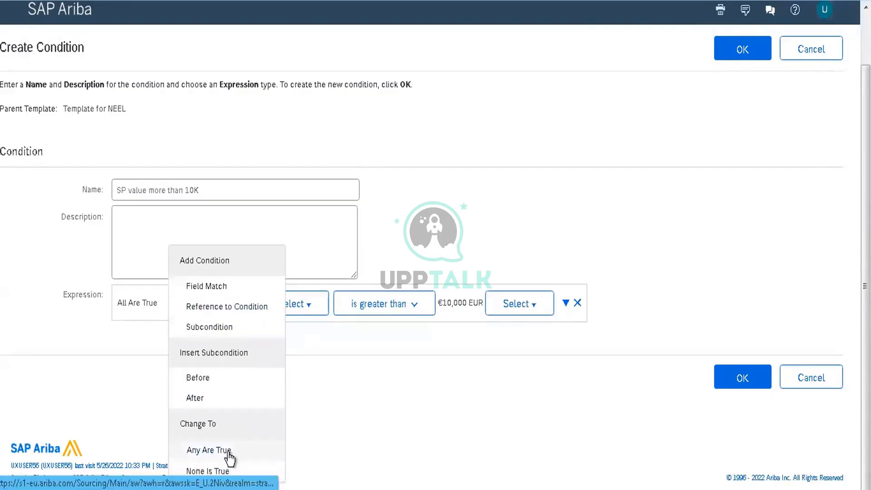
pyautogui.click(356, 351)
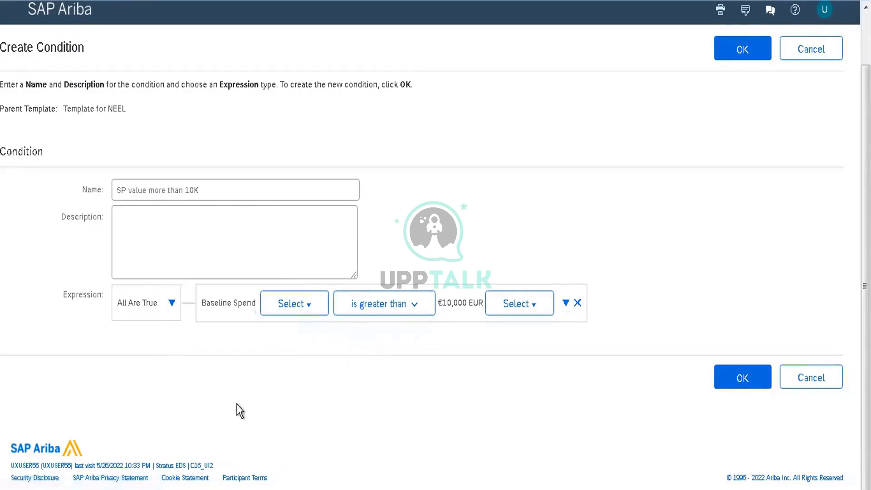
pyautogui.click(172, 304)
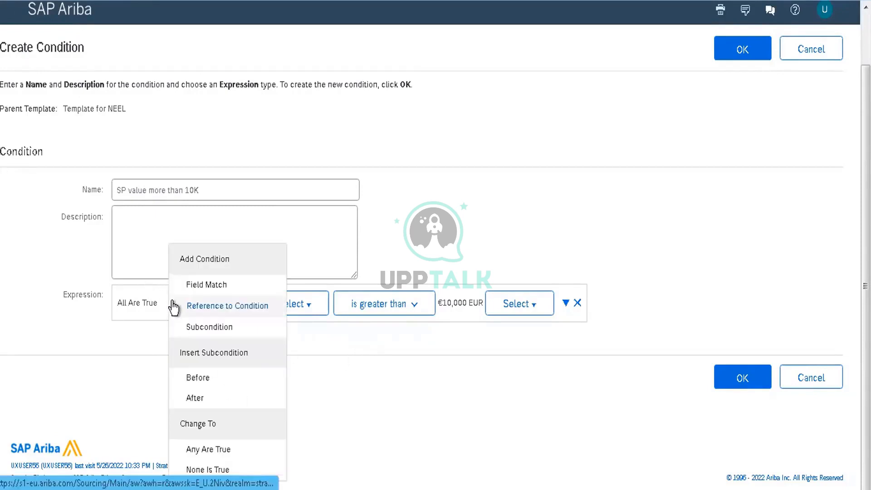
pyautogui.click(203, 285)
pyautogui.click(317, 353)
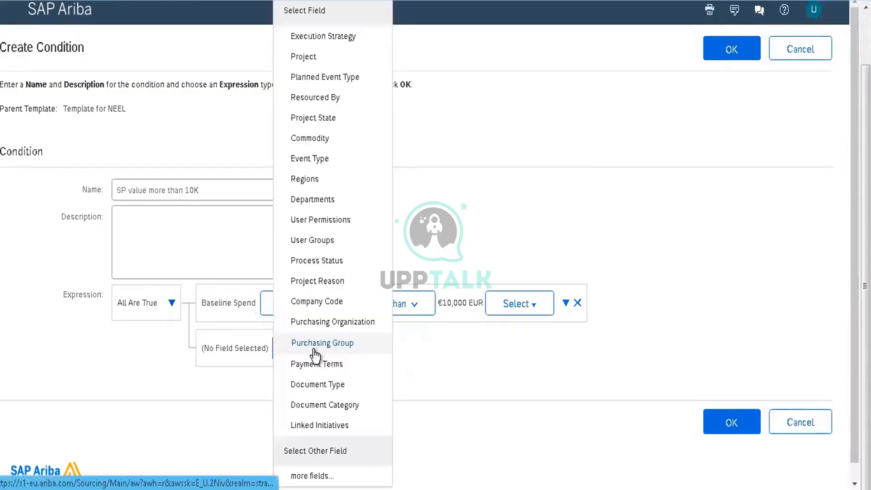
pyautogui.click(312, 475)
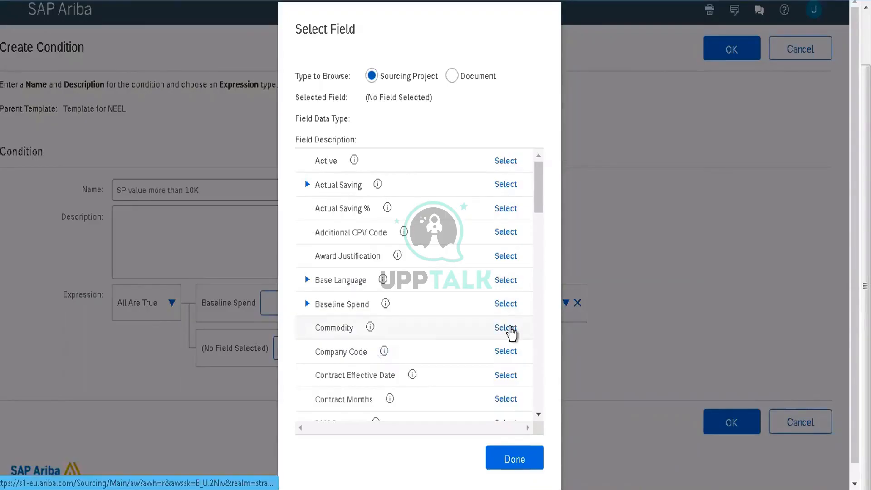
pyautogui.click(510, 327)
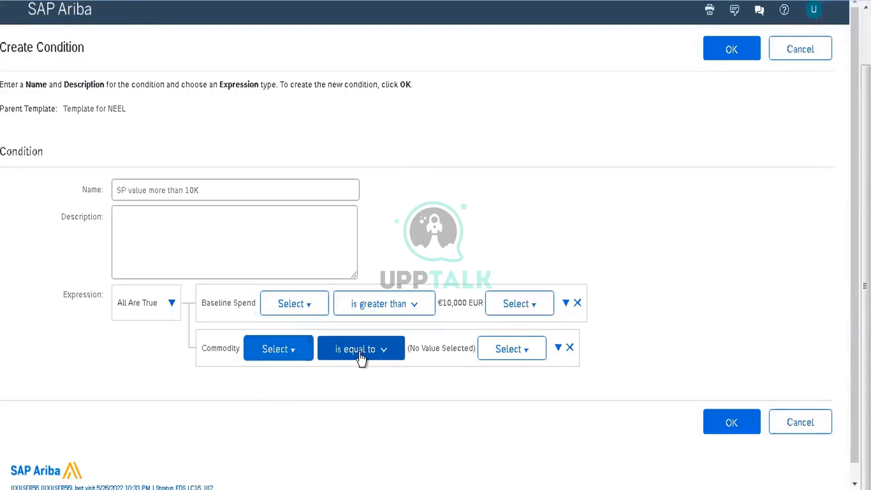
# Set the Commodity match's value to Footwear, found under Apparel and Luggage and Personal Care Products
pyautogui.click(505, 358)
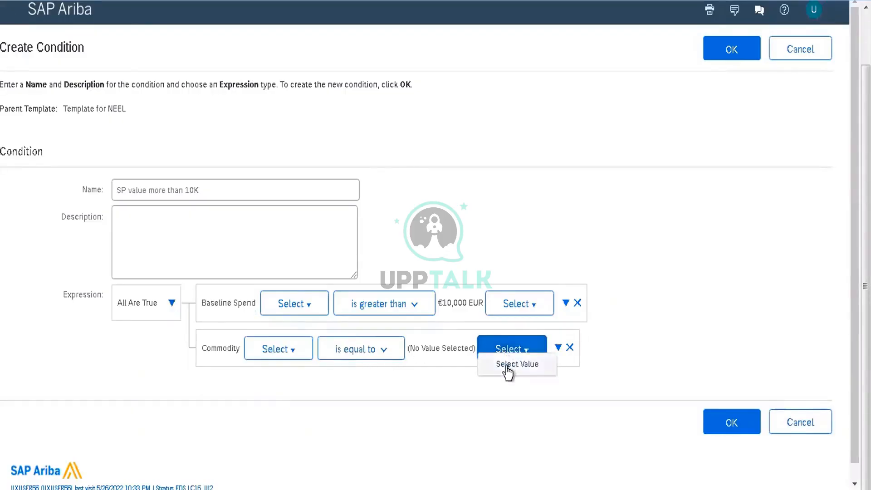
pyautogui.click(505, 364)
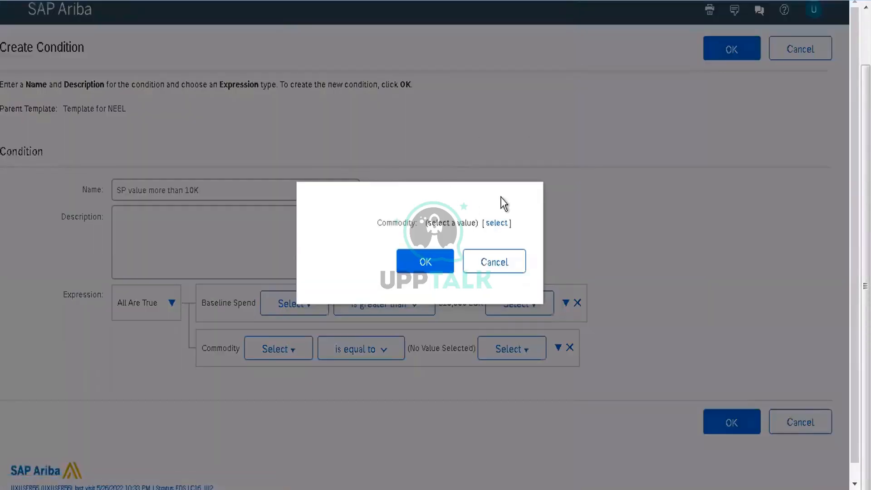
pyautogui.click(496, 223)
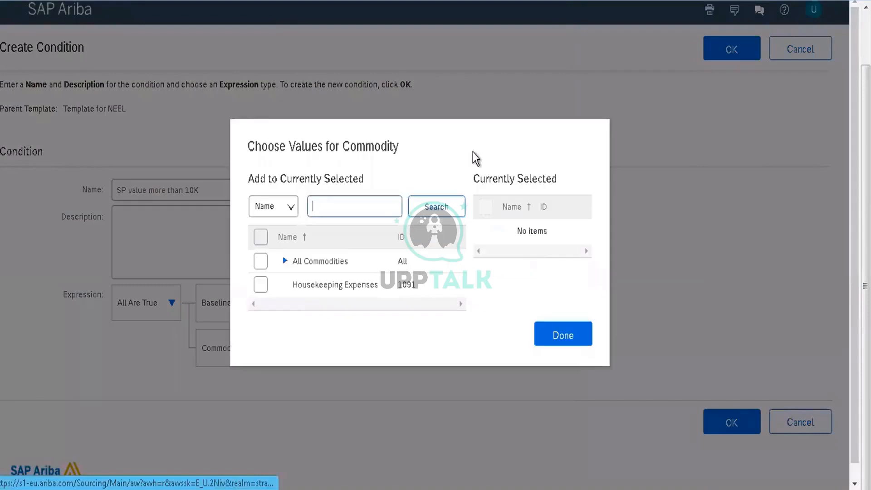
pyautogui.click(283, 263)
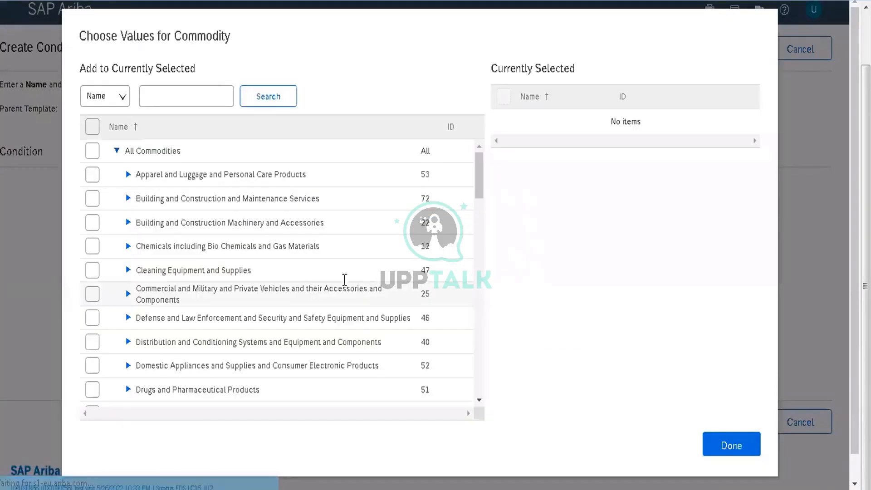
pyautogui.click(128, 175)
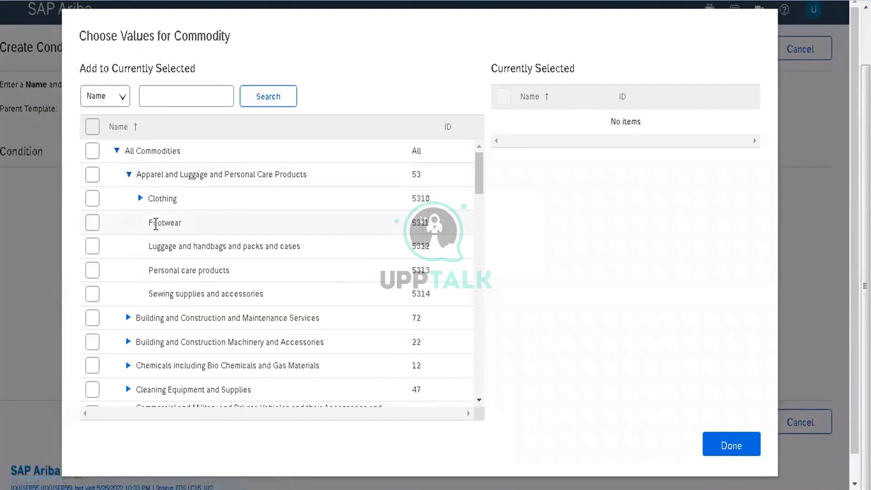
pyautogui.click(92, 223)
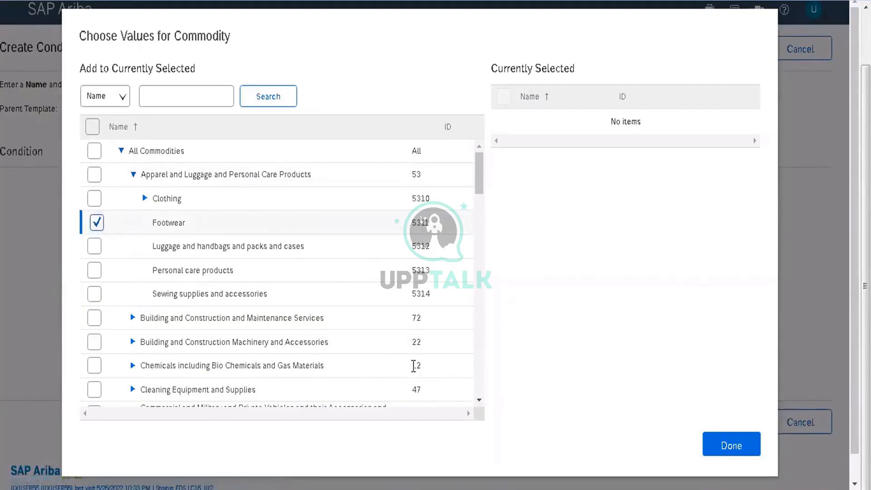
pyautogui.click(721, 446)
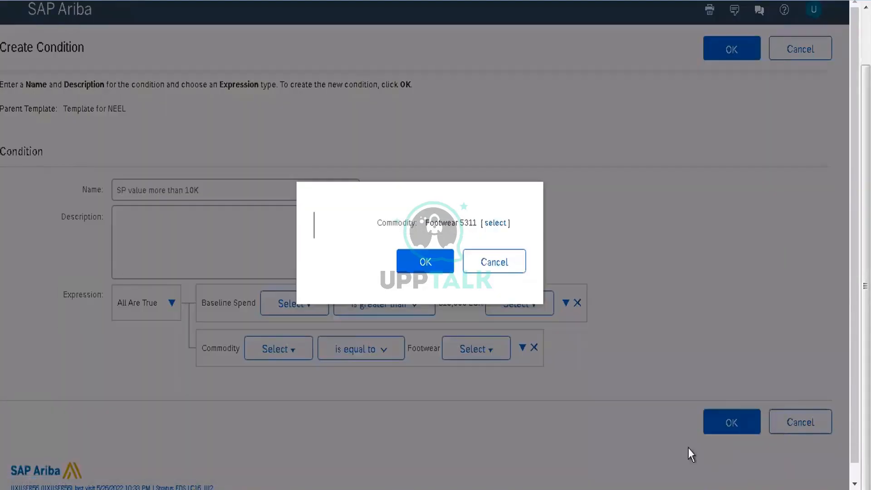
pyautogui.click(425, 262)
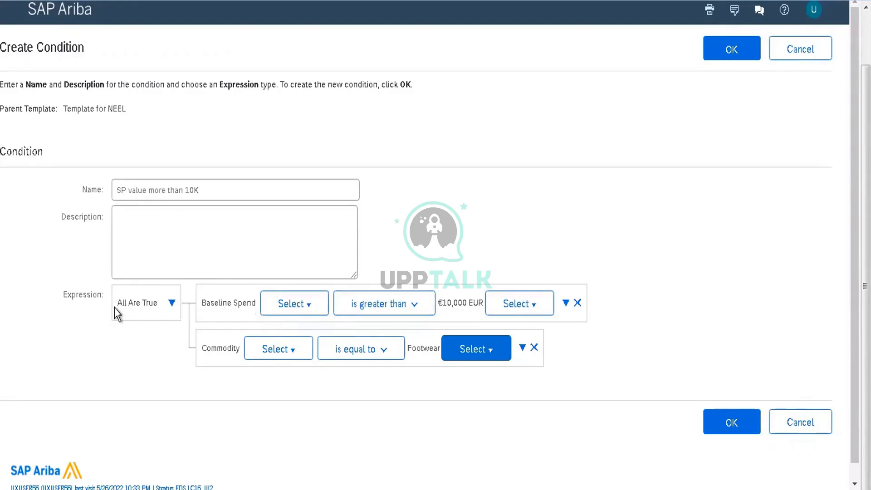
# Change the expression's operator to Any Are True and return it to All Are True
pyautogui.click(171, 304)
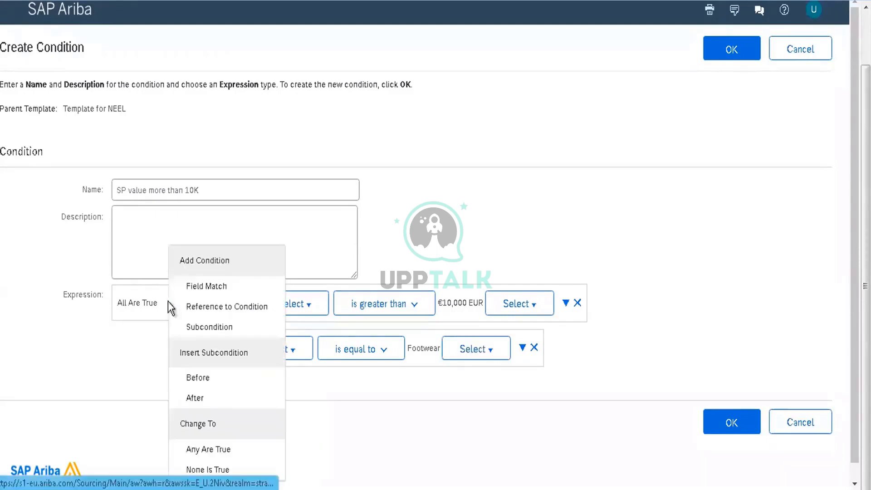
pyautogui.click(221, 451)
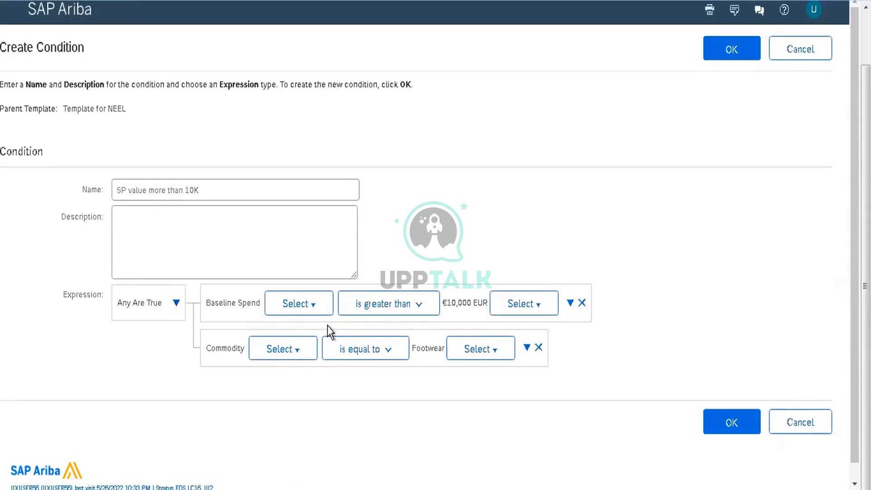
pyautogui.click(176, 303)
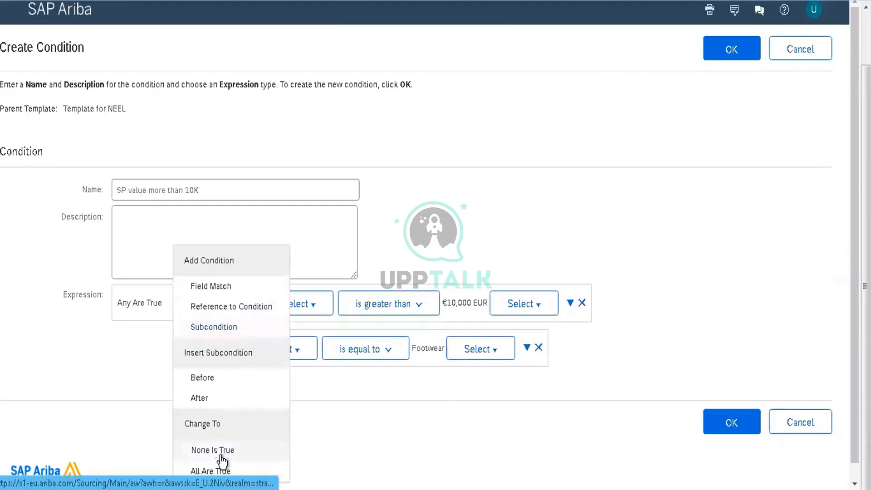
pyautogui.click(227, 470)
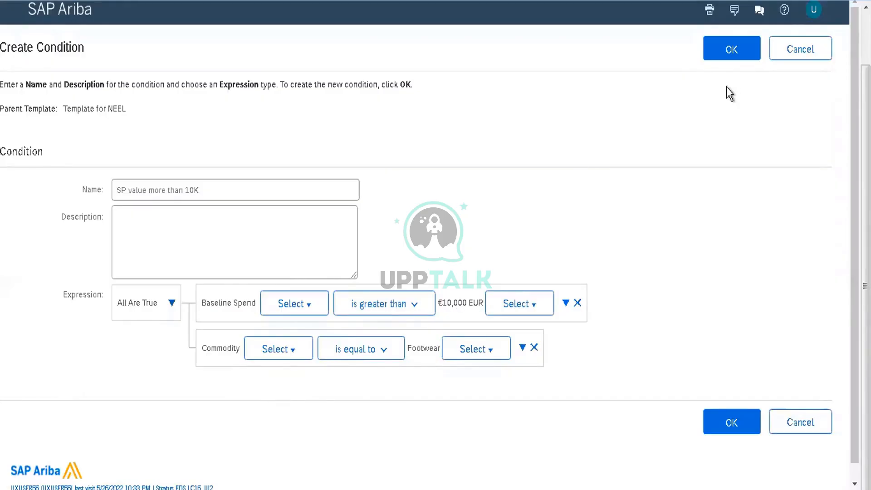
# Save the new condition and accept "SP value more than 10K" as the condition reference of the Approver 1 rule
pyautogui.click(730, 49)
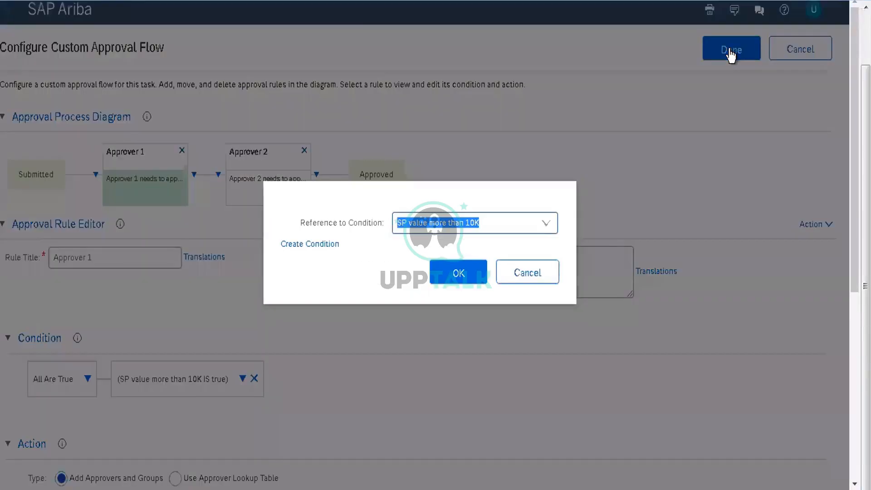
pyautogui.click(452, 279)
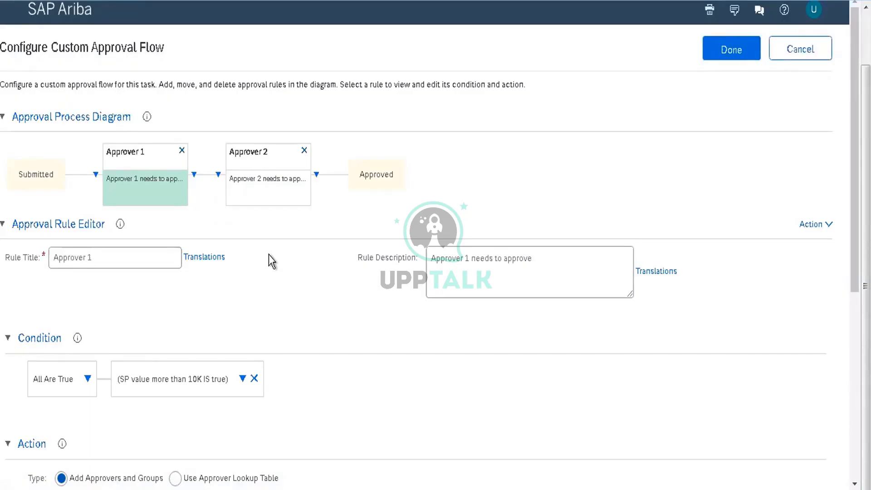
# Switch Approver 2's action type to Use Approver Lookup Table, review its settings, and return to Add Approvers and Groups
pyautogui.click(273, 175)
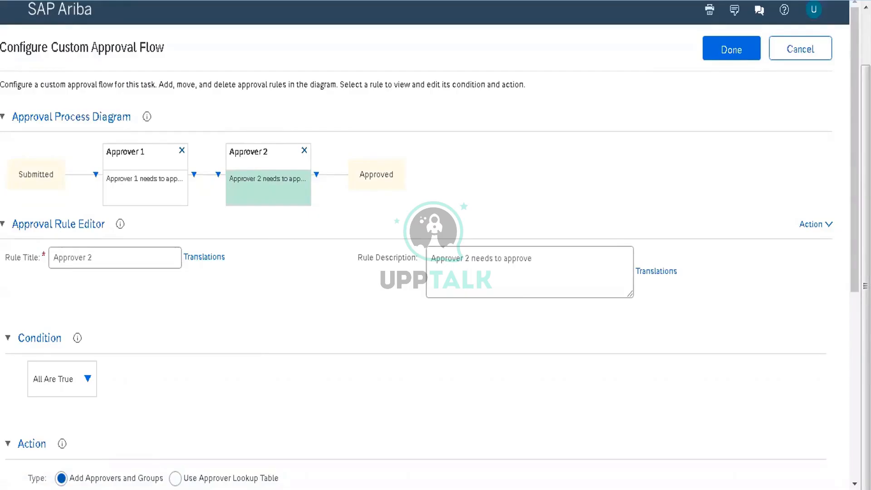
pyautogui.scroll(-7, 839, 334)
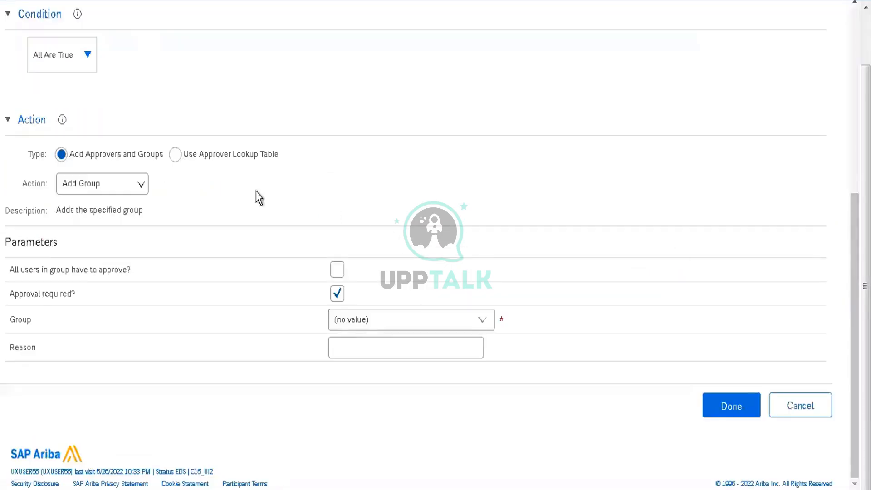
pyautogui.click(175, 155)
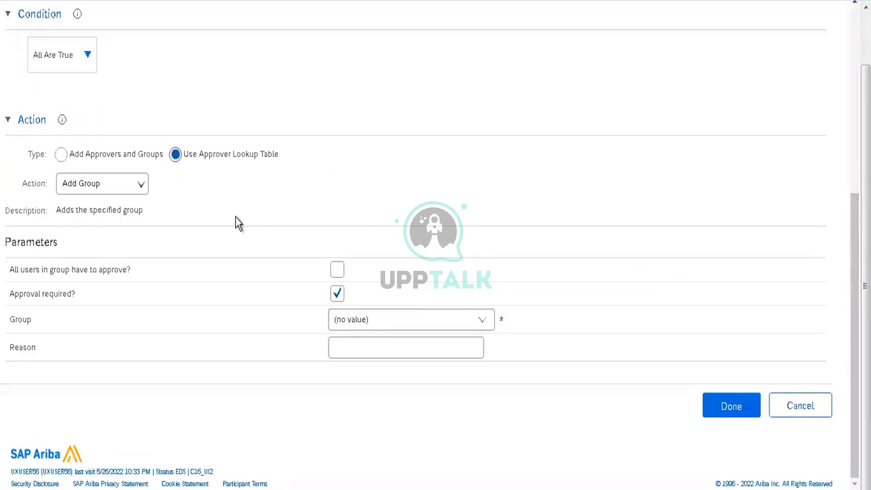
pyautogui.scroll(7, 236, 222)
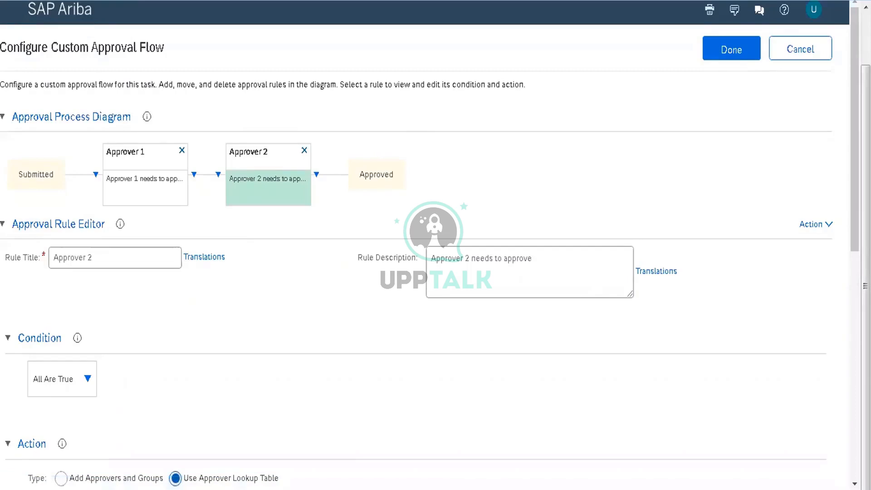
pyautogui.scroll(-9, 381, 215)
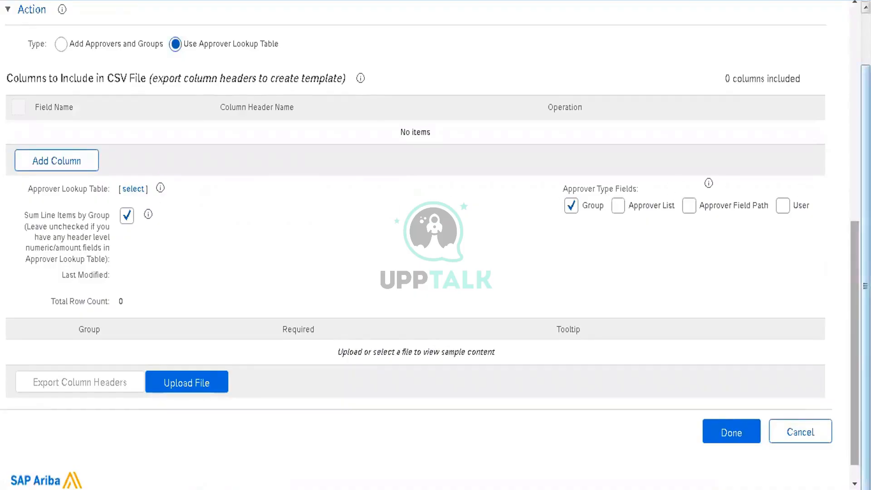
pyautogui.scroll(8, 837, 107)
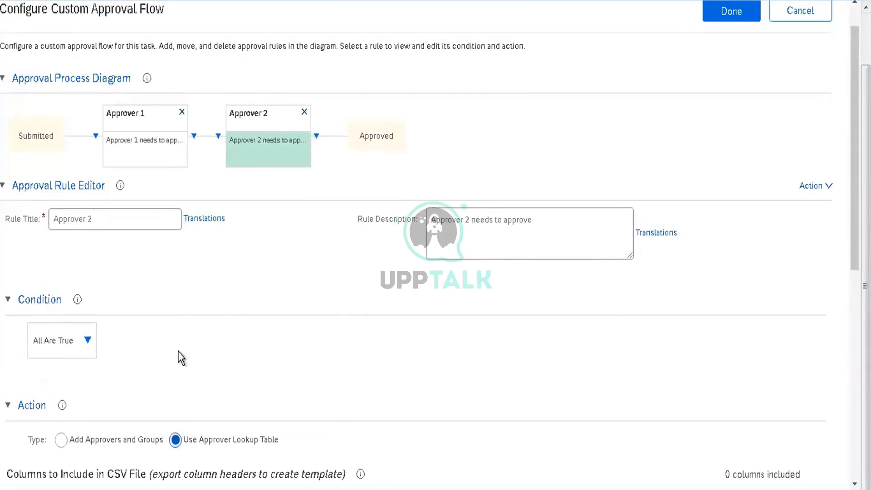
pyautogui.click(61, 440)
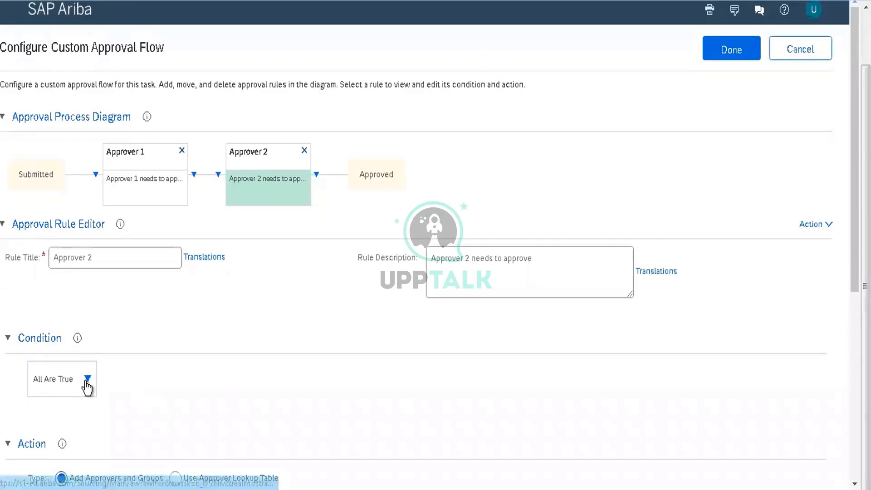
pyautogui.click(87, 378)
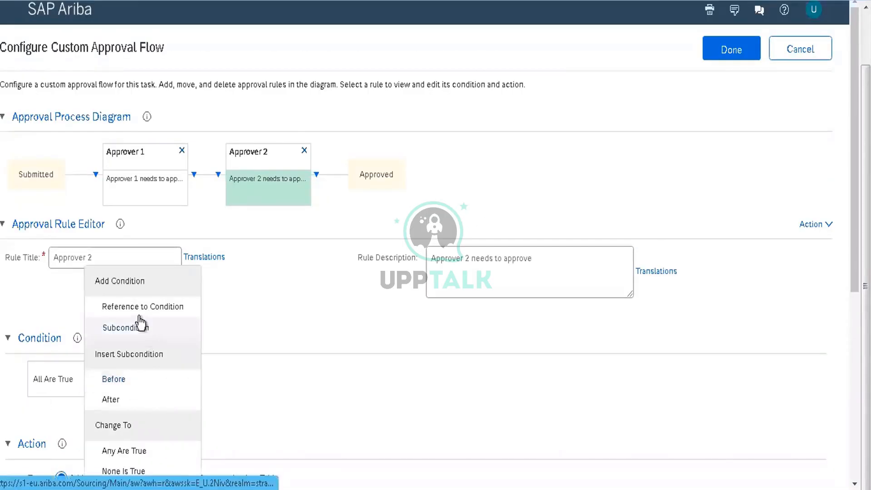
pyautogui.click(301, 383)
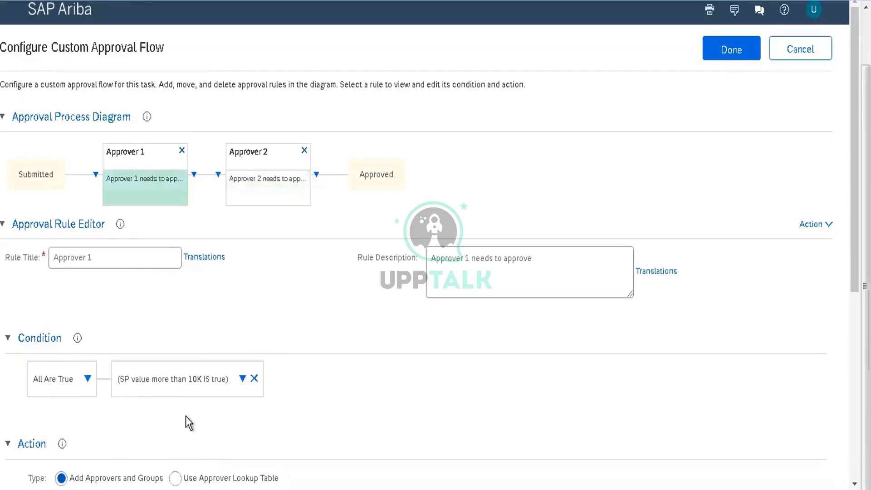
pyautogui.click(242, 378)
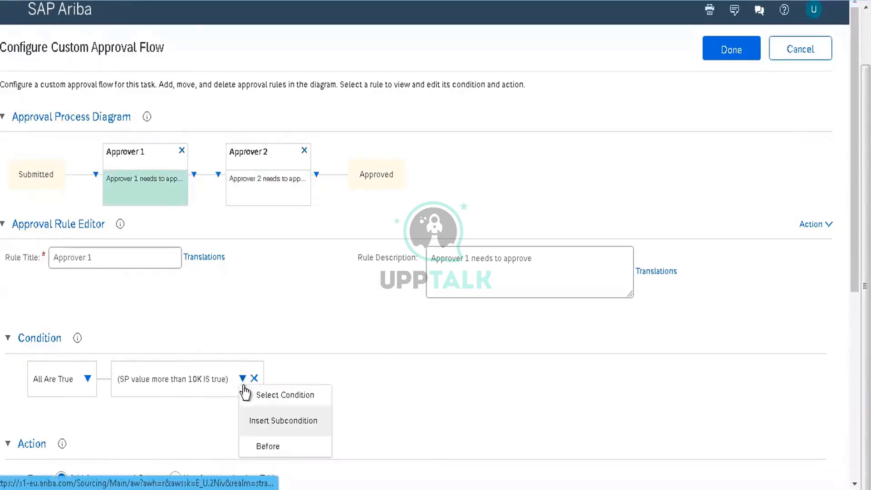
pyautogui.click(203, 316)
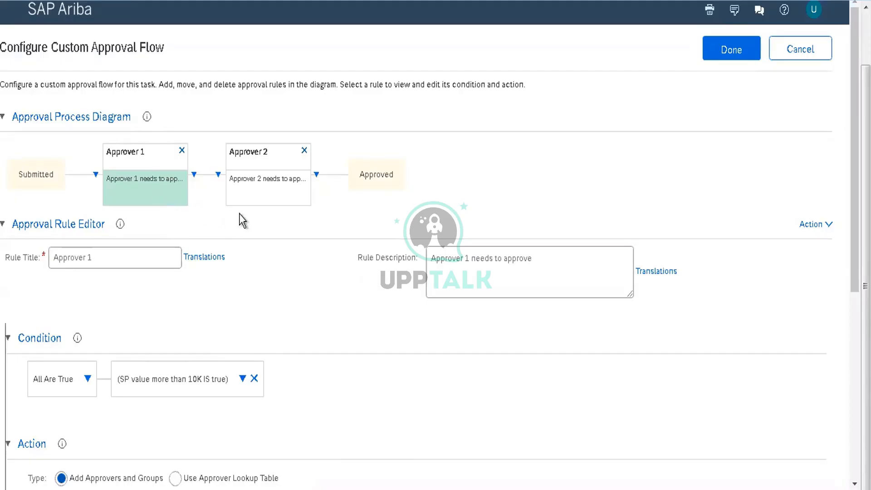
# Add a reference to condition under All Are True in the Approver 2 rule and check the existing conditions
pyautogui.click(272, 192)
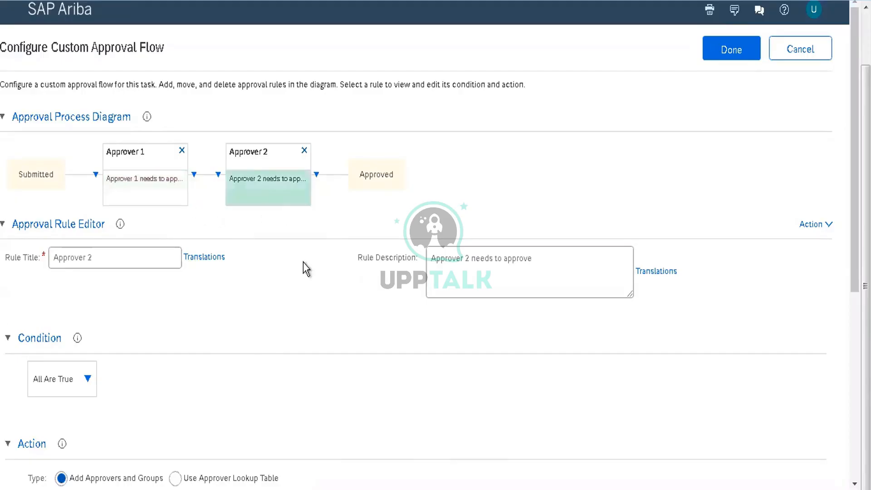
pyautogui.click(86, 380)
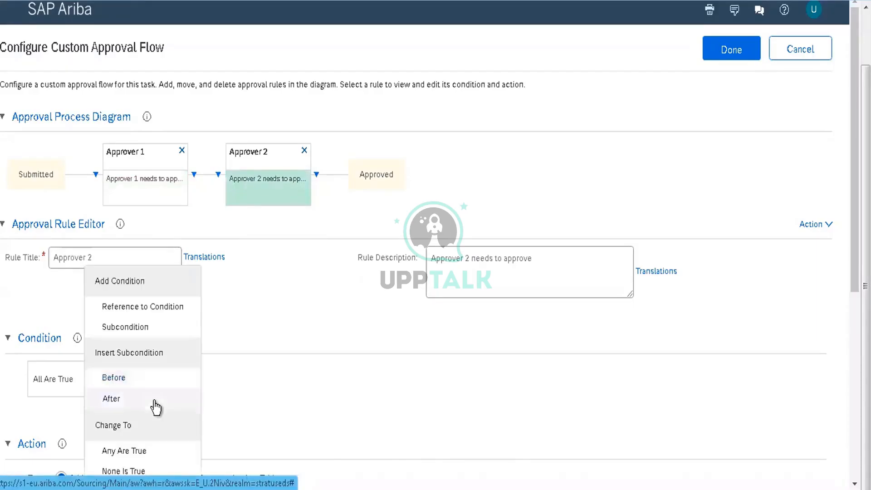
pyautogui.click(131, 308)
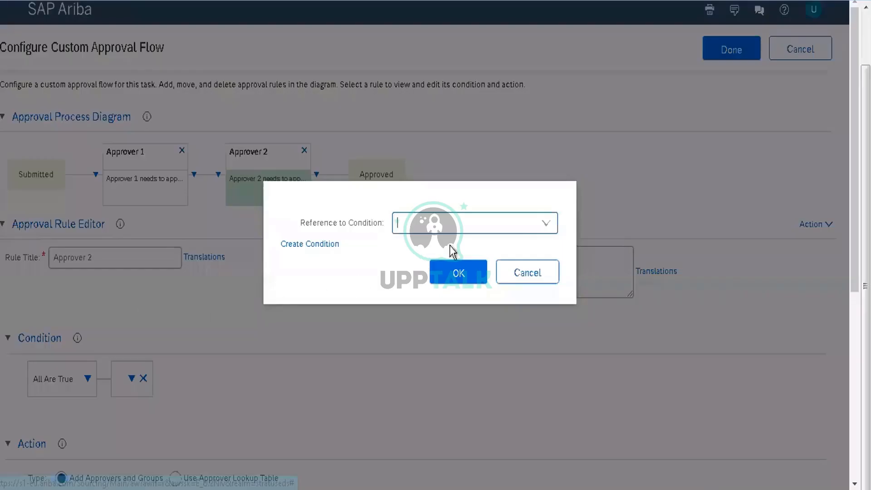
pyautogui.click(547, 224)
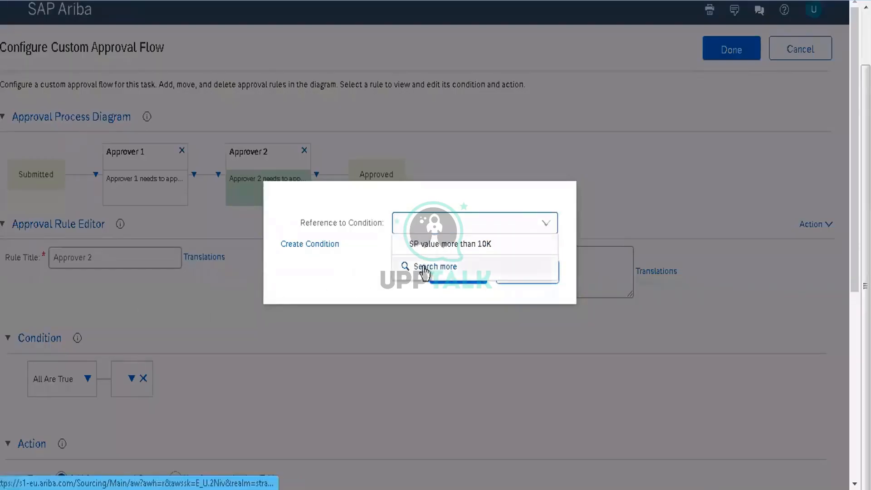
# Create a new condition for Approver 2's reference and name it "Condition for approver 2"
pyautogui.click(312, 252)
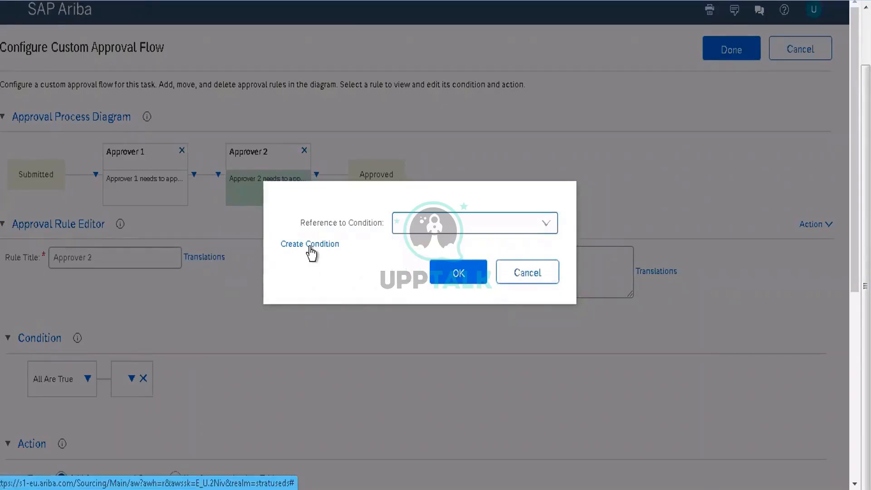
pyautogui.click(309, 244)
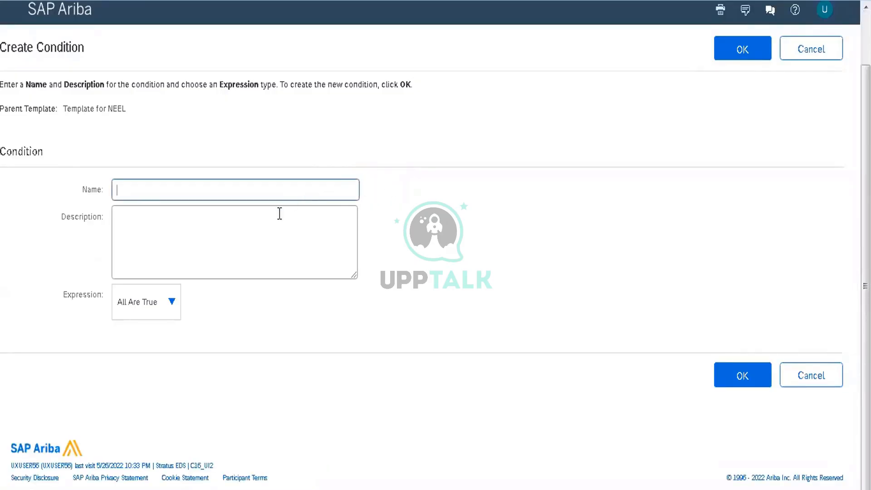
pyautogui.write('Condition for approver')
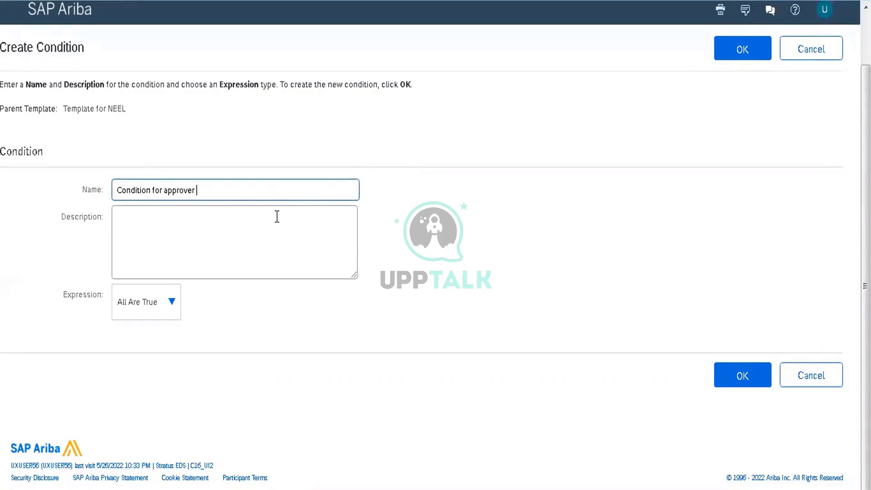
pyautogui.write(' 2')
# Add a field match to the All Are True expression and choose the sourcing project's Execution Strategy as its field
pyautogui.click(171, 301)
pyautogui.click(203, 286)
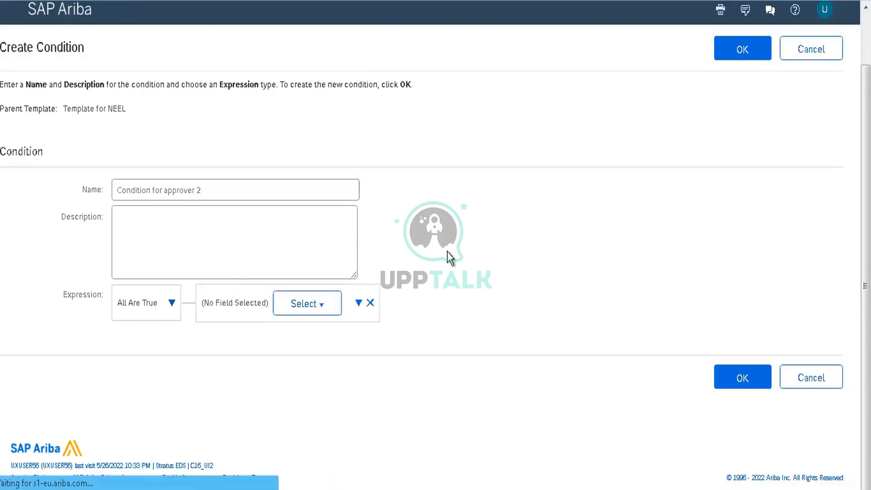
pyautogui.click(311, 312)
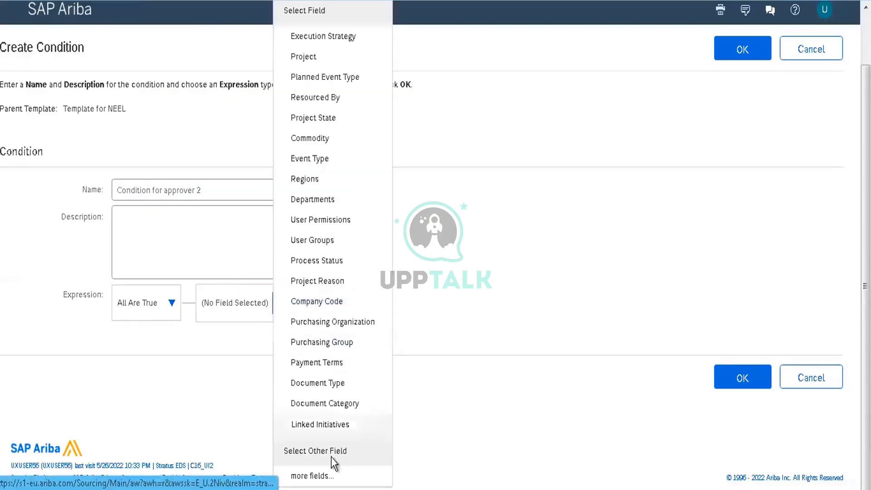
pyautogui.click(323, 476)
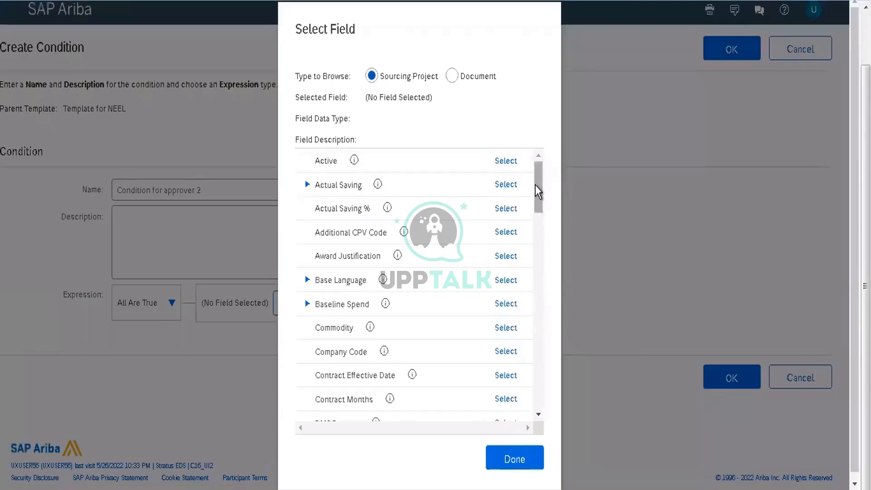
pyautogui.moveTo(534, 184); pyautogui.dragTo(536, 318)
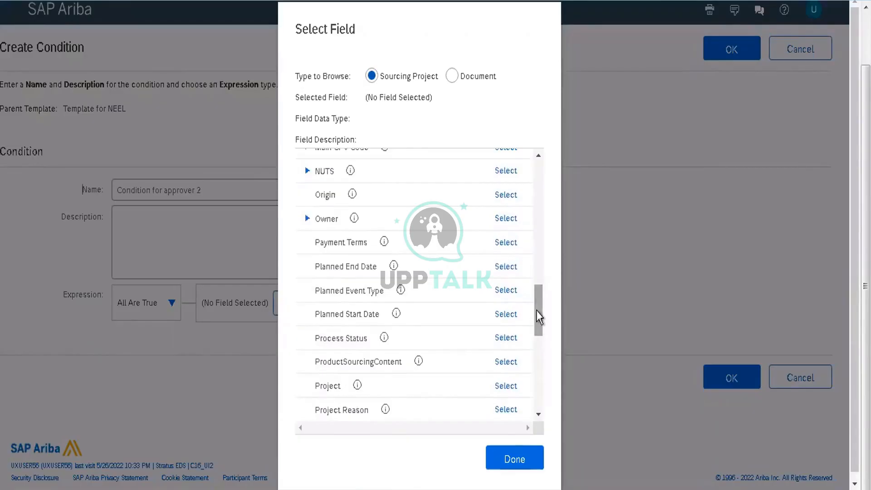
pyautogui.moveTo(537, 309); pyautogui.dragTo(536, 337)
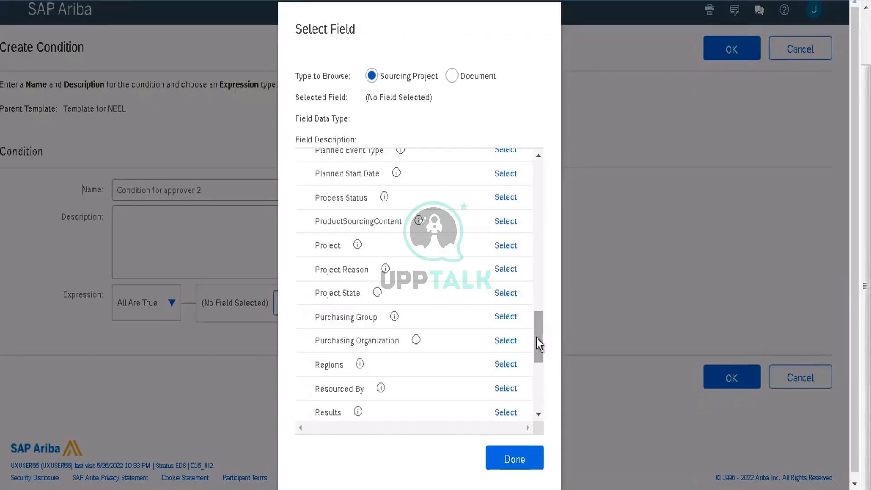
pyautogui.moveTo(536, 337); pyautogui.dragTo(539, 242)
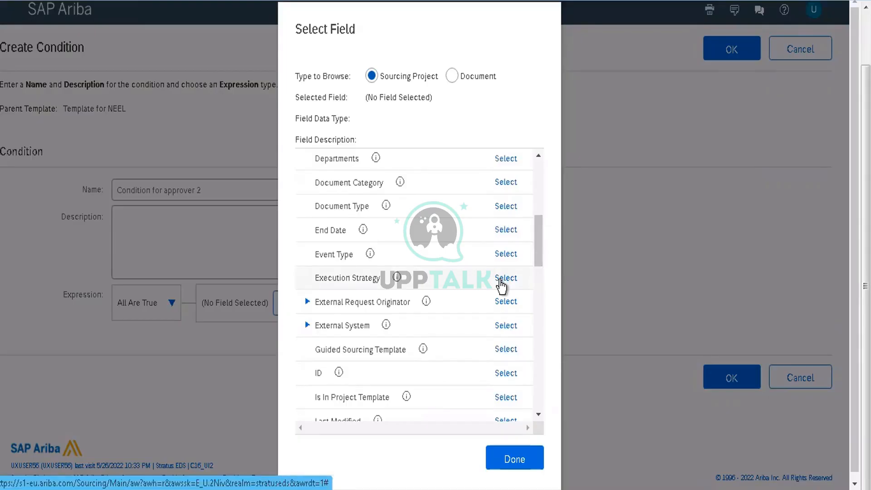
pyautogui.click(500, 278)
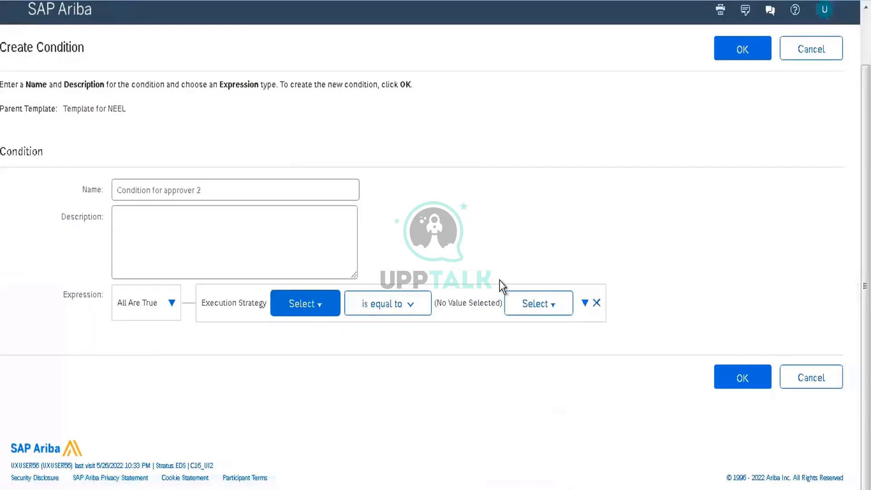
# Set the Execution Strategy field match to be equal to Online Sourcing
pyautogui.click(539, 307)
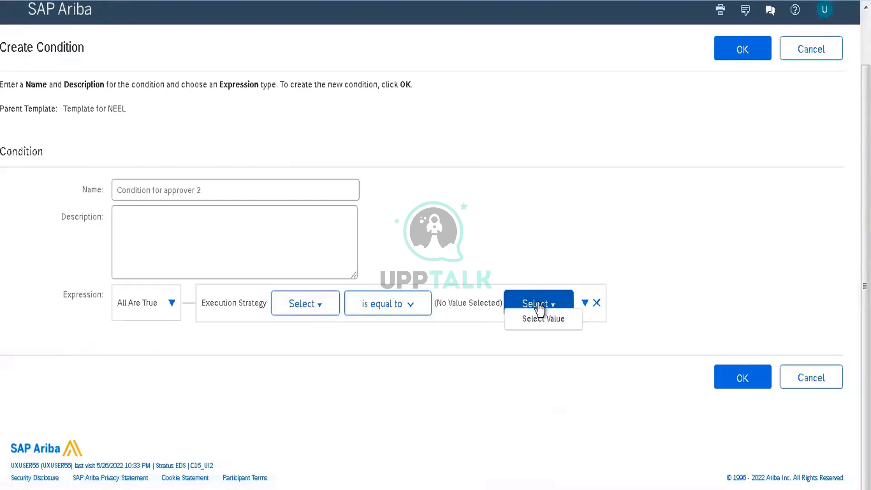
pyautogui.click(542, 319)
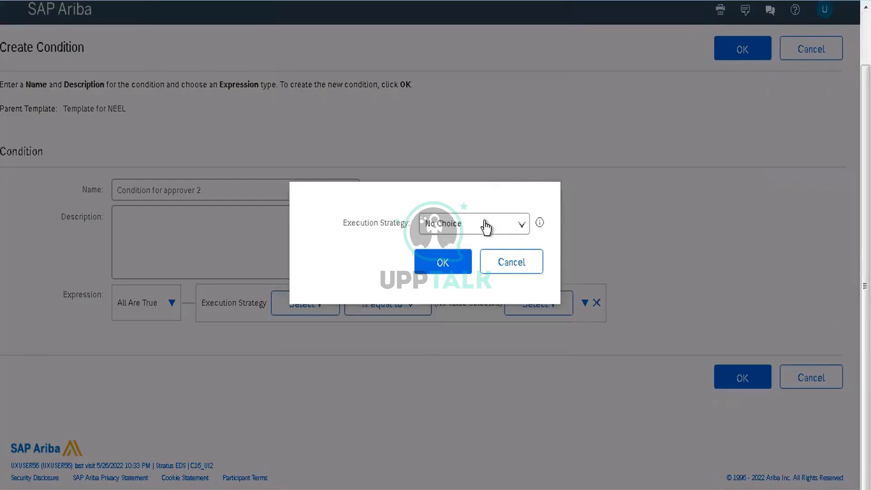
pyautogui.click(486, 225)
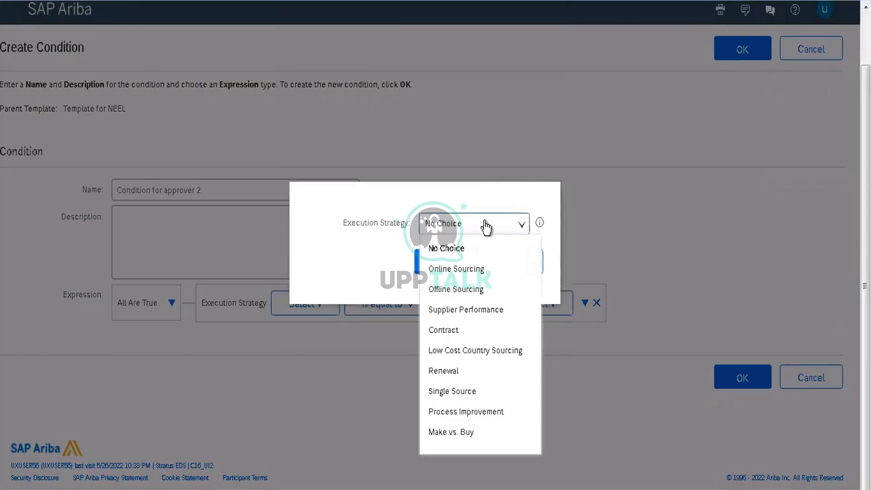
pyautogui.click(481, 272)
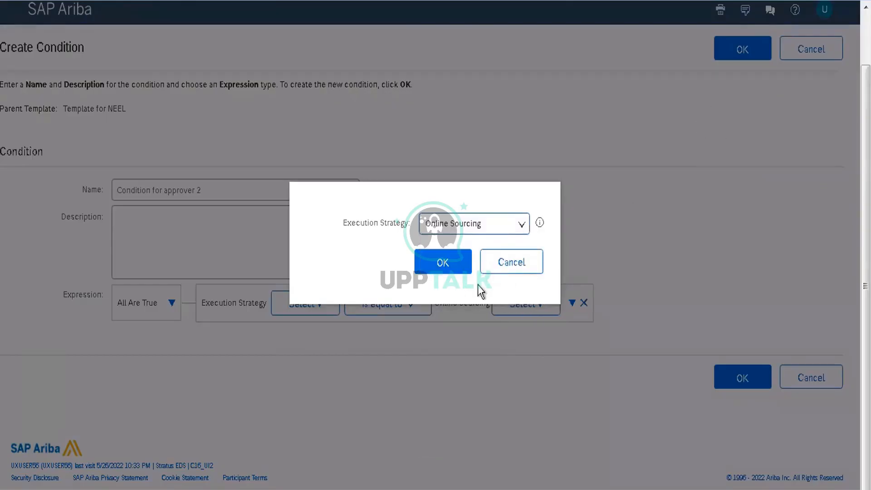
pyautogui.click(441, 263)
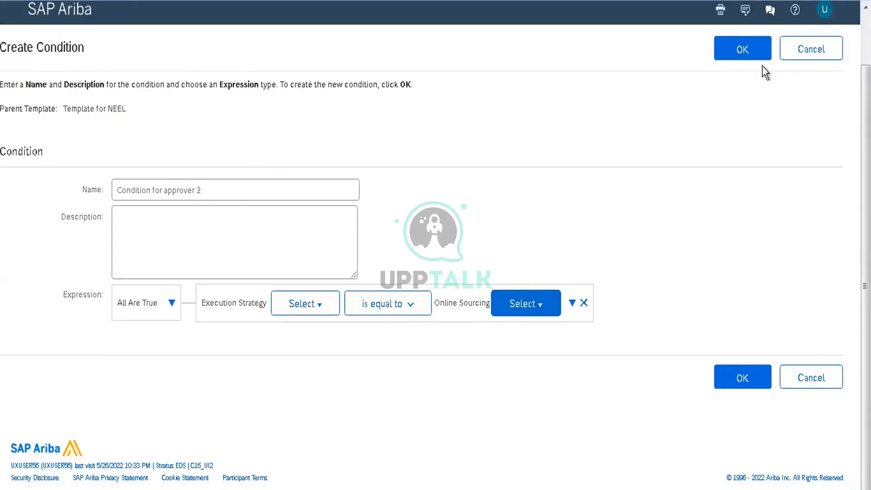
# Save the condition as the Approver 2 rule's condition reference and try to complete the custom approval flow
pyautogui.click(751, 53)
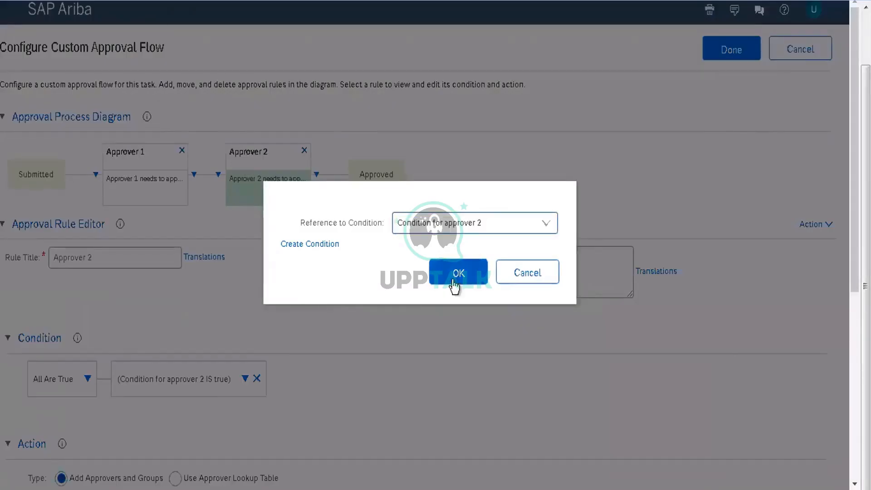
pyautogui.click(452, 281)
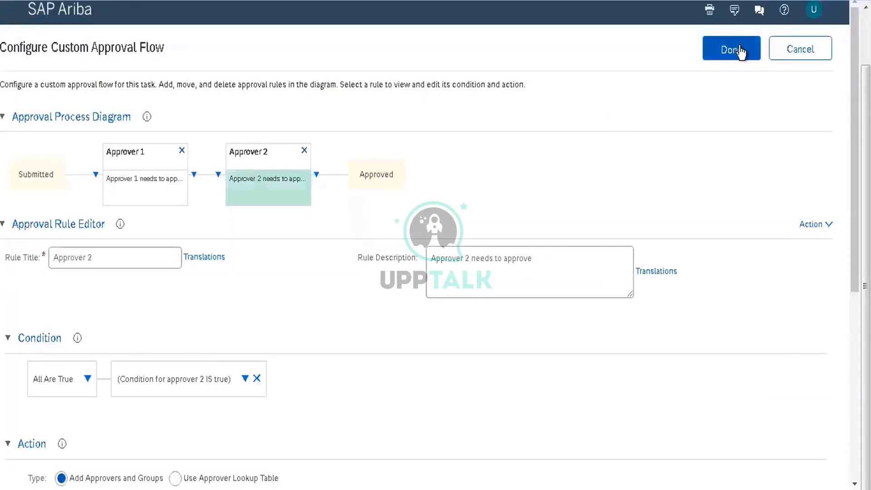
pyautogui.click(739, 51)
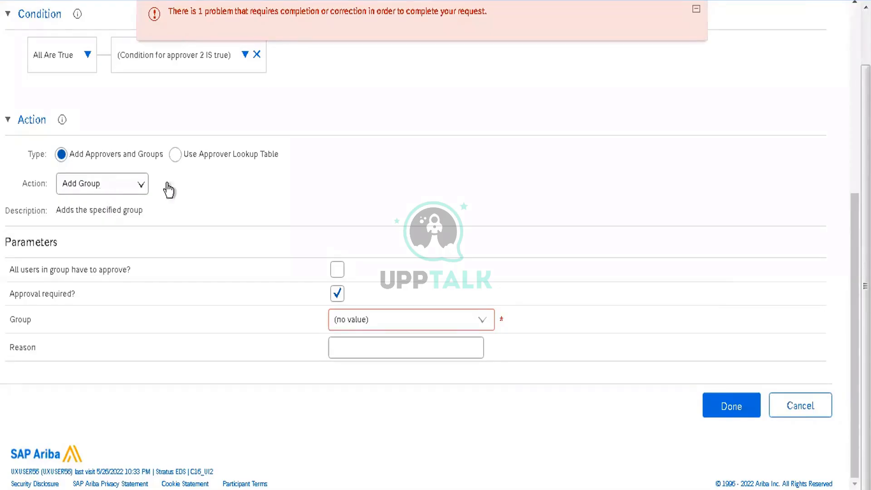
# Switch Approver 2's action to Add Project Group and browse the available project groups without choosing one
pyautogui.click(130, 187)
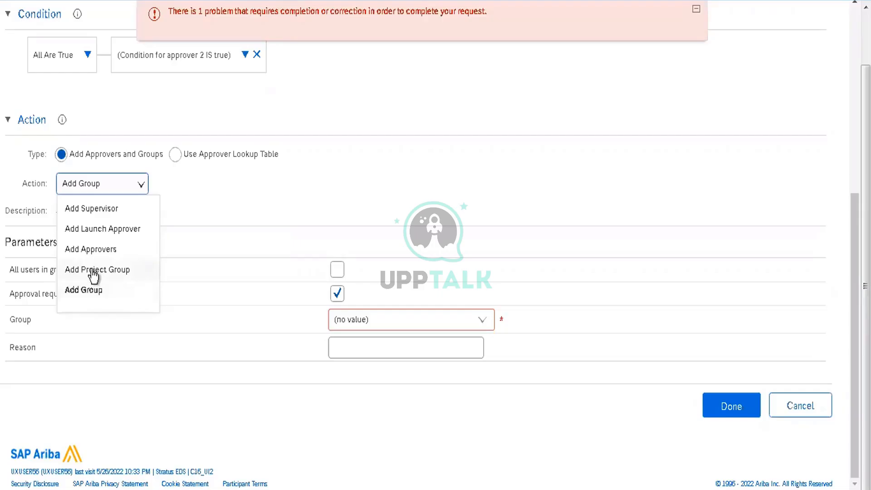
pyautogui.click(93, 270)
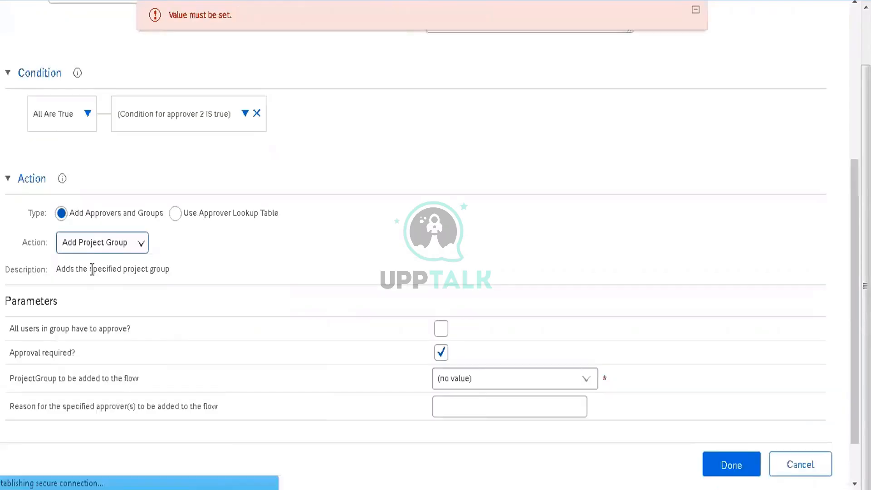
pyautogui.click(581, 386)
pyautogui.click(468, 406)
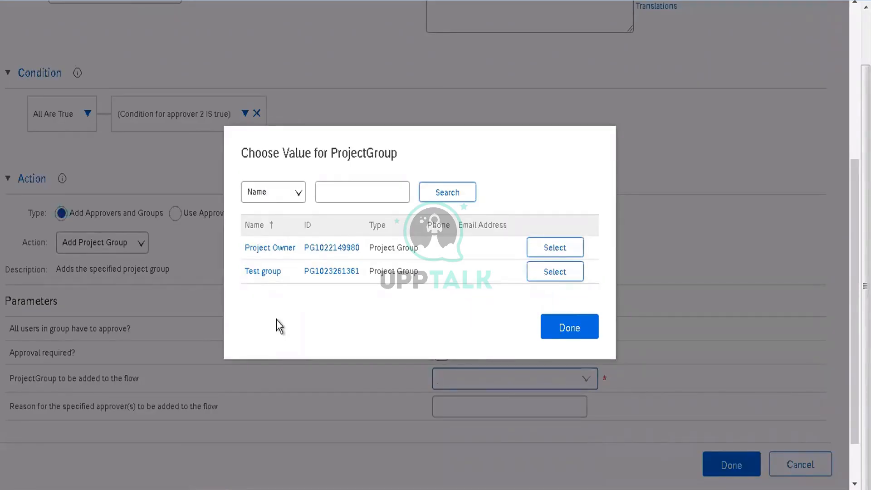
pyautogui.click(573, 334)
# Switch Approver 2's action to Add Group and browse the full list of groups without choosing one
pyautogui.click(140, 244)
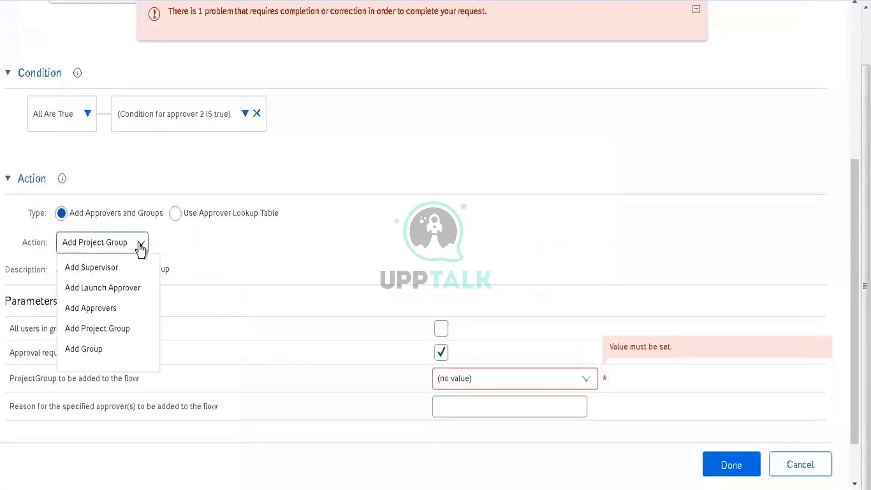
pyautogui.click(115, 354)
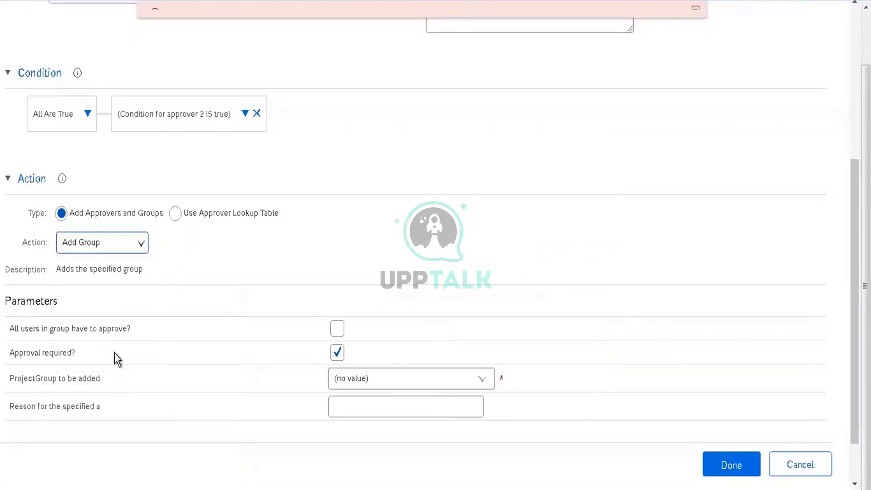
pyautogui.click(482, 380)
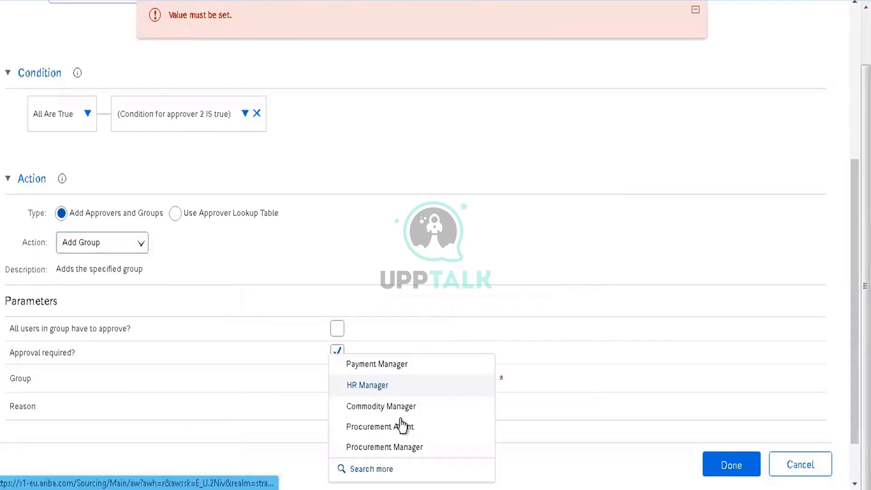
pyautogui.click(378, 469)
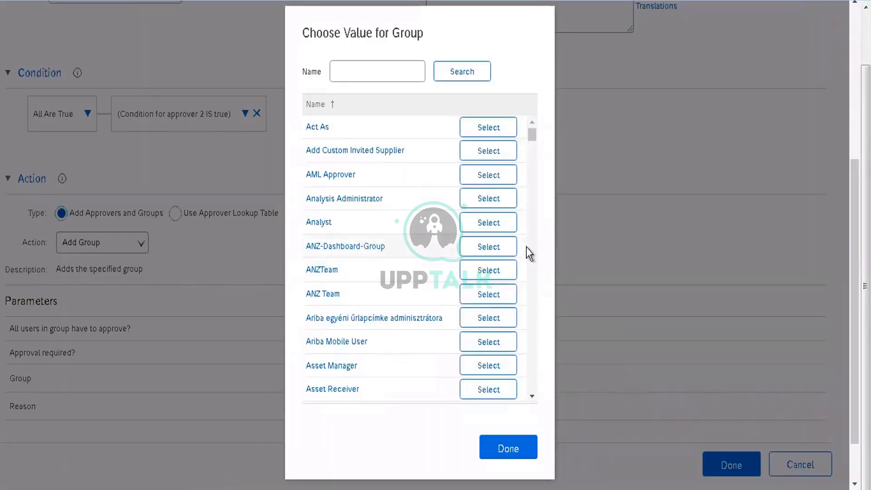
pyautogui.scroll(-10, 526, 247)
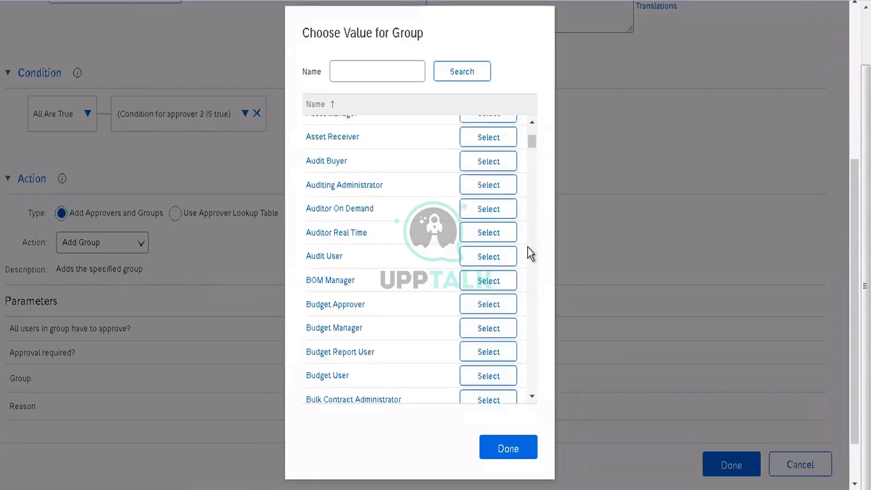
pyautogui.scroll(-5, 531, 253)
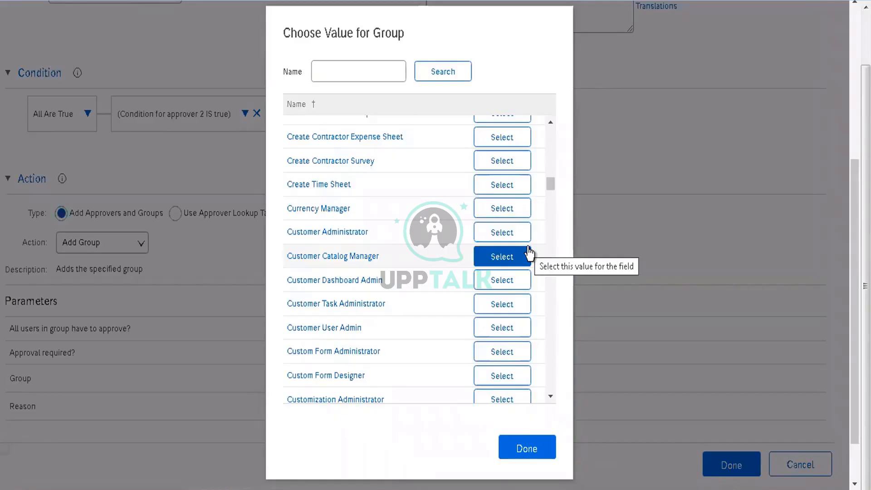
pyautogui.click(542, 448)
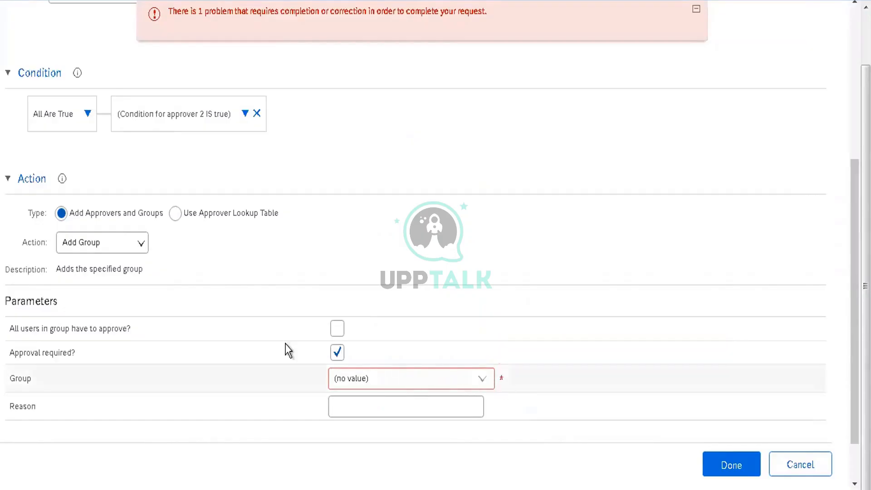
# Set Approver 2's action to Add Project Group and choose Test group as the project group added to the flow
pyautogui.click(140, 244)
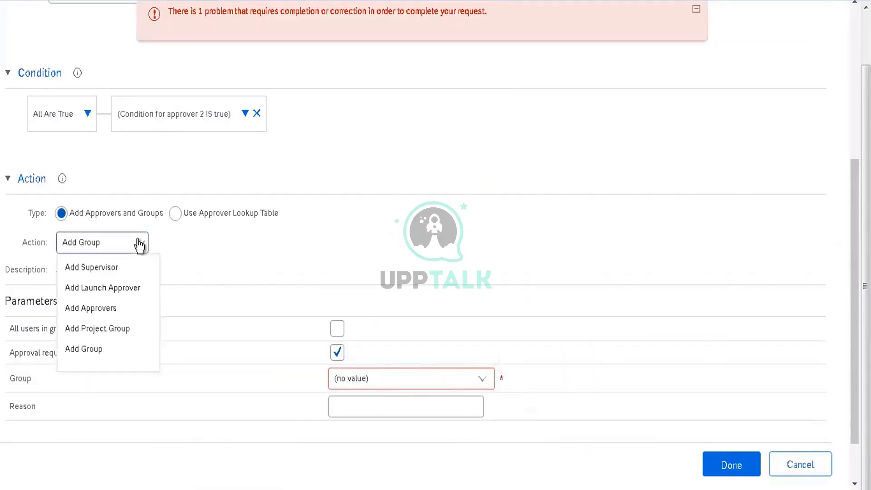
pyautogui.click(108, 330)
pyautogui.click(587, 379)
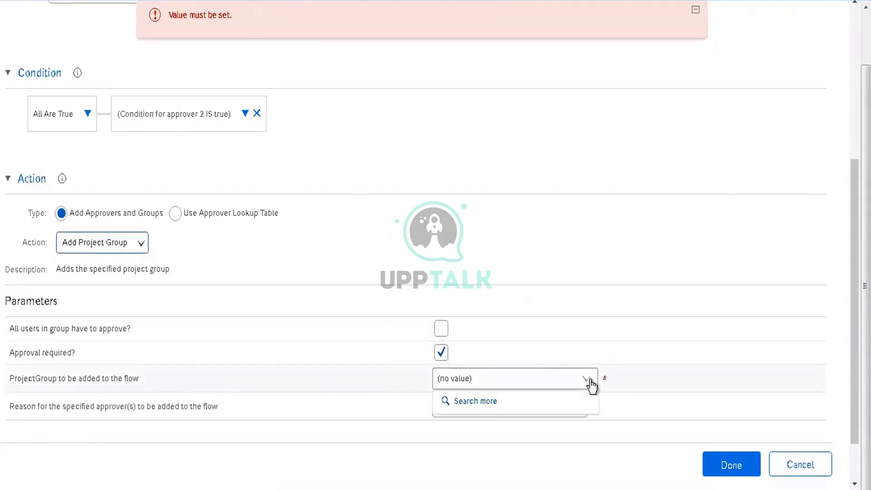
pyautogui.click(488, 401)
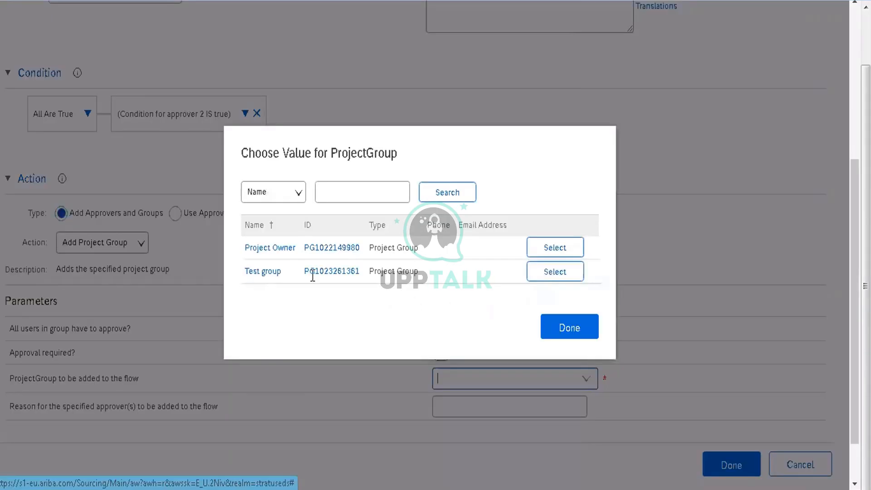
pyautogui.click(535, 272)
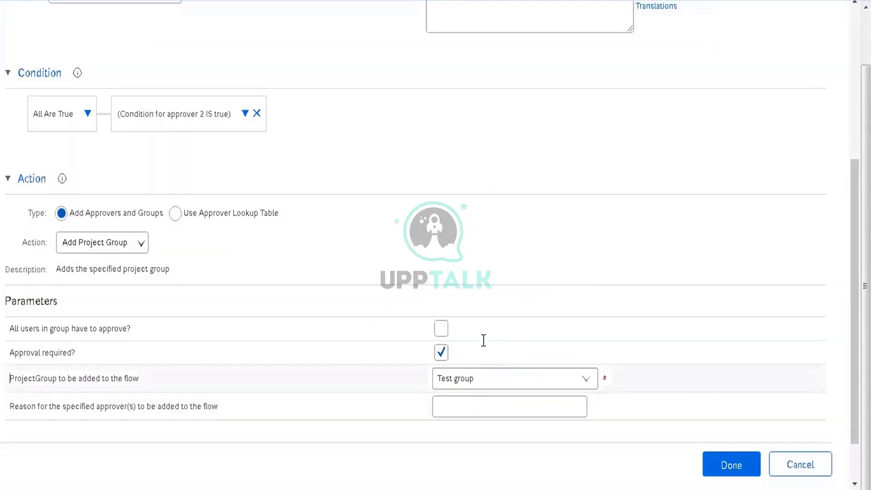
# Enter "Project test group should approve" as the reason for adding the approvers to the flow
pyautogui.click(464, 409)
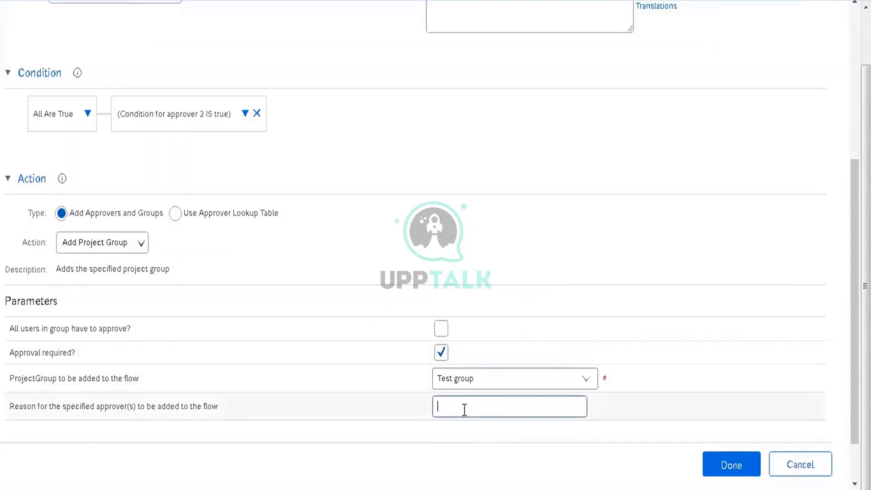
pyautogui.write('Projecttest group should ')
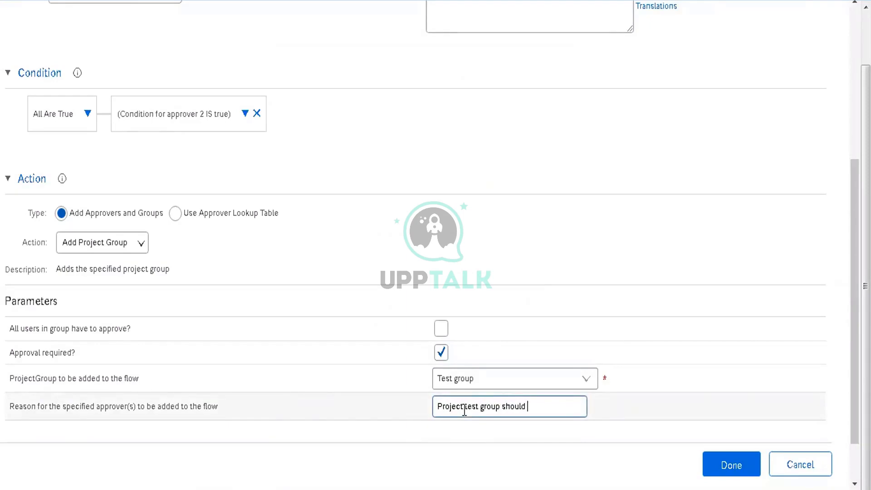
pyautogui.write('approve')
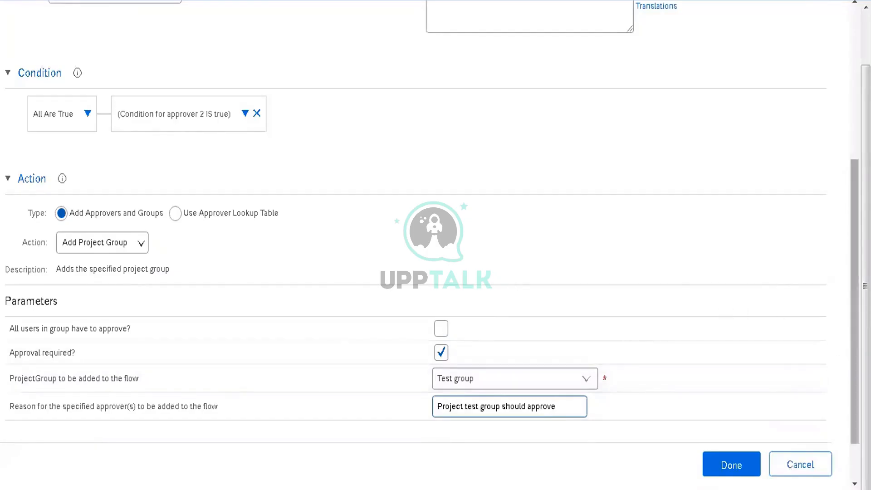
# Set the group added by the Approver 1 rule to Procurement Agent
pyautogui.scroll(5, 853, 281)
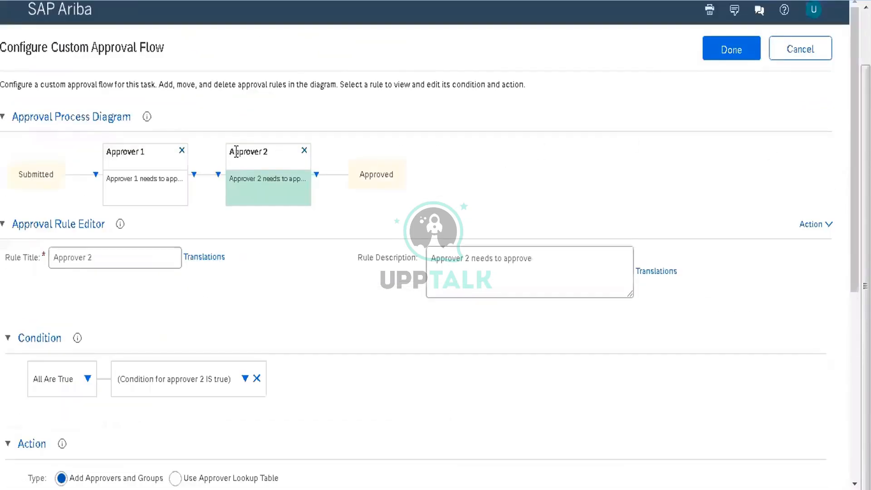
pyautogui.click(129, 191)
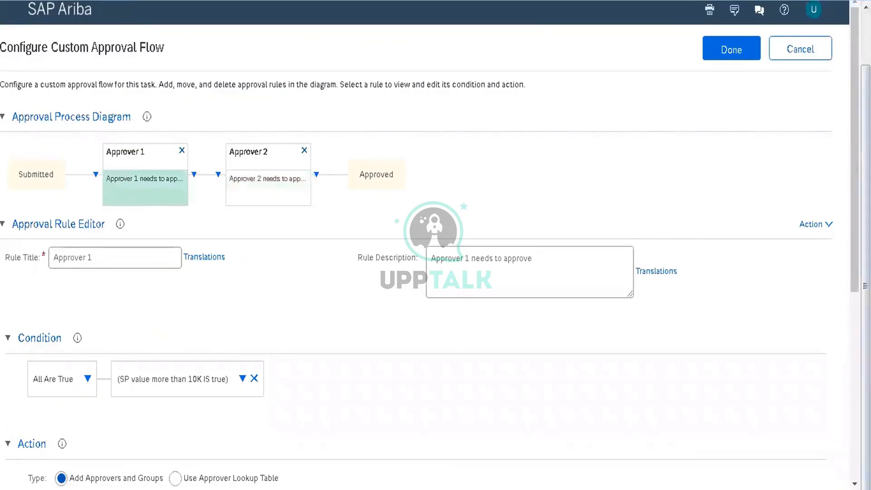
pyautogui.scroll(-5, 436, 245)
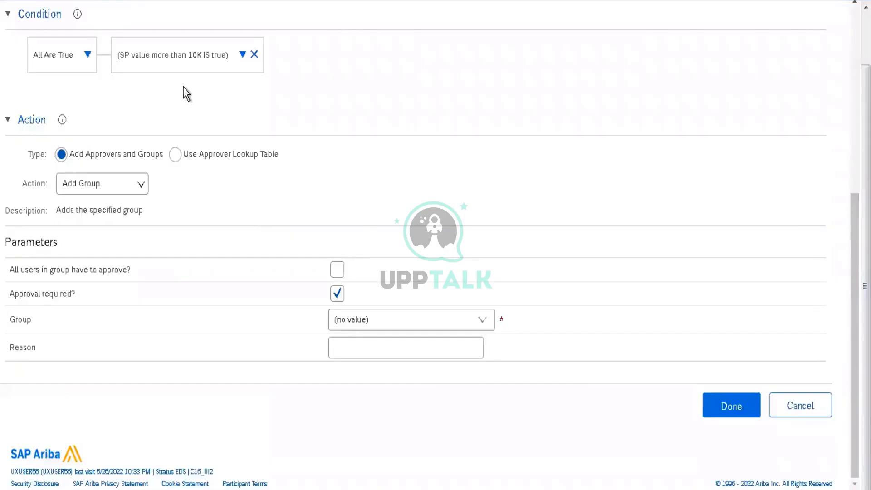
pyautogui.click(484, 321)
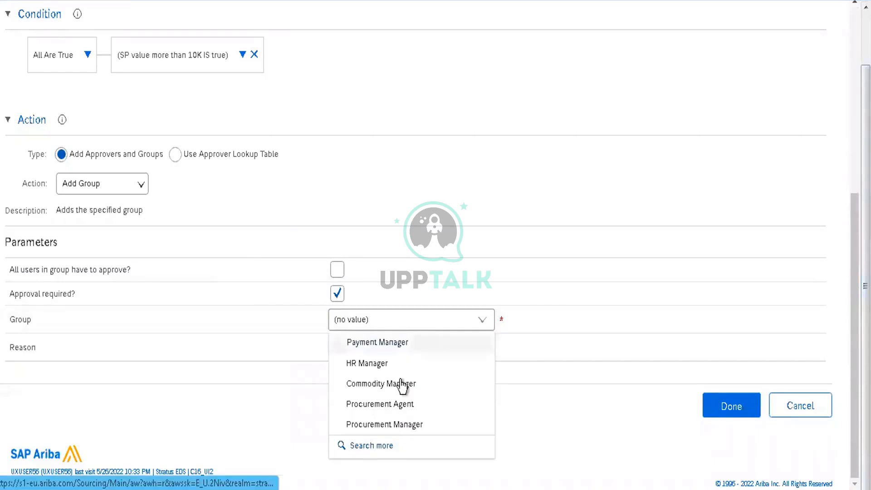
pyautogui.click(388, 404)
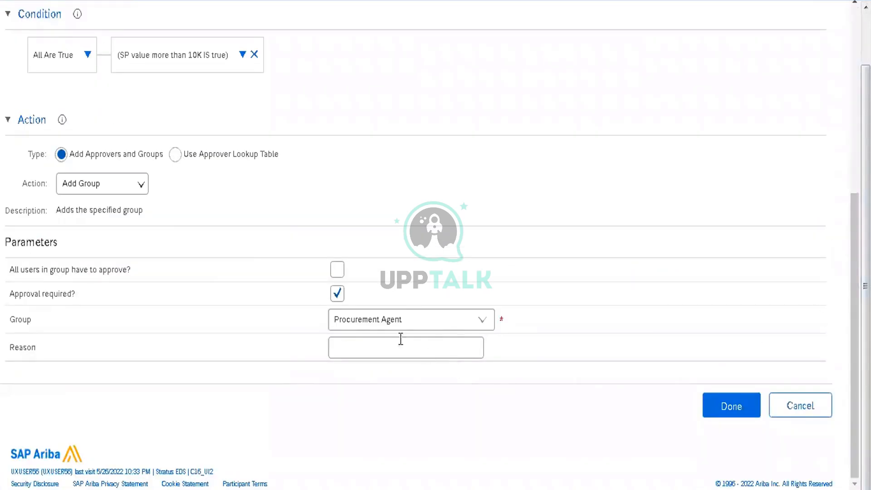
pyautogui.click(363, 347)
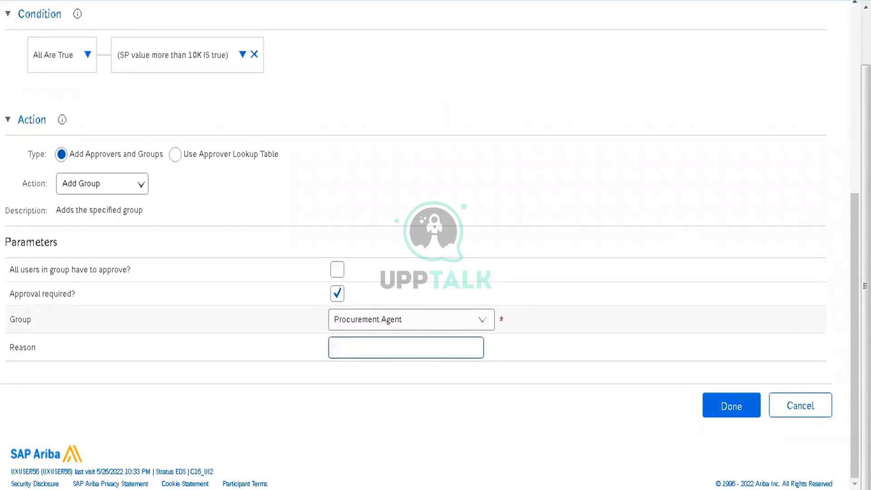
# Review the Approver 2 rule's condition and project group settings, and return to the Approver 1 rule's Reason field for editing
pyautogui.scroll(7, 855, 318)
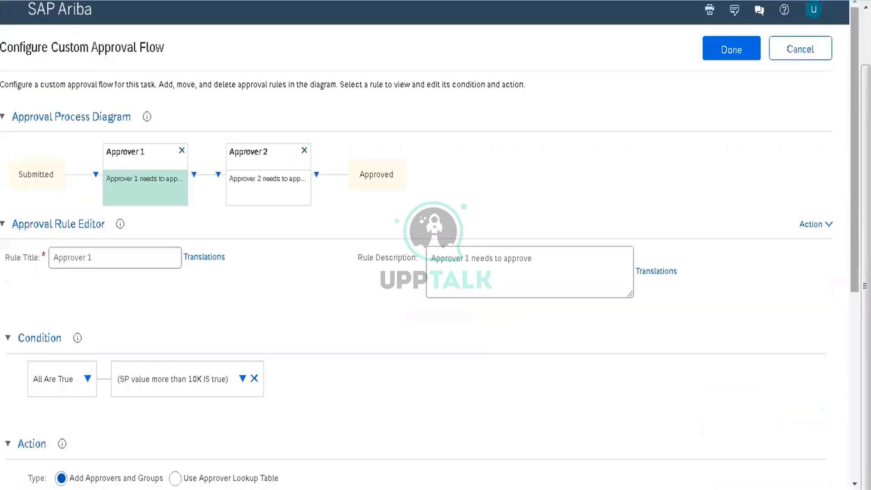
pyautogui.click(273, 169)
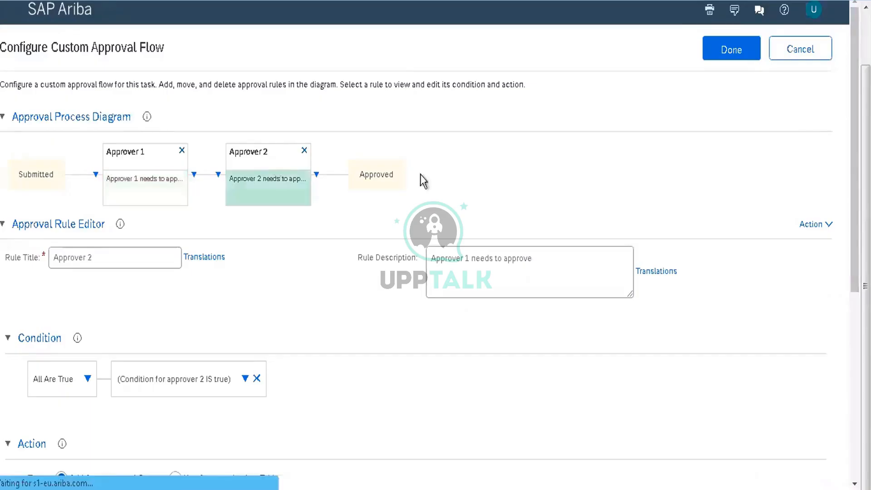
pyautogui.scroll(-7, 426, 245)
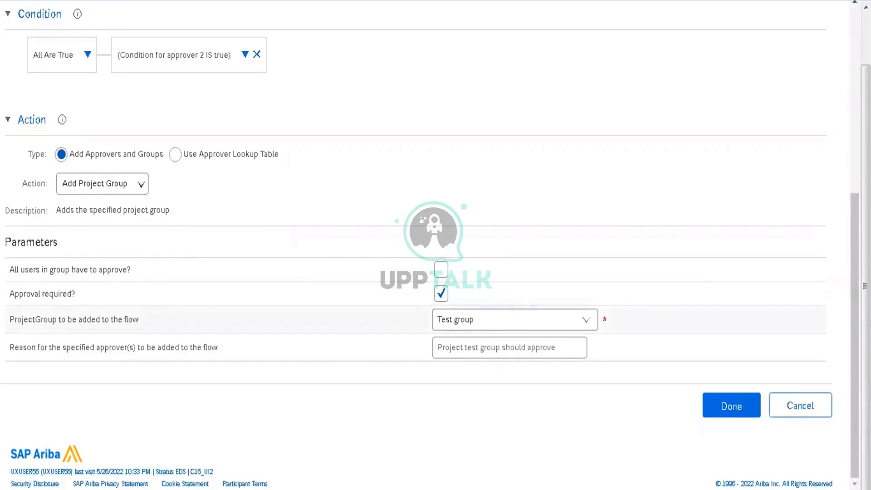
pyautogui.scroll(7, 358, 174)
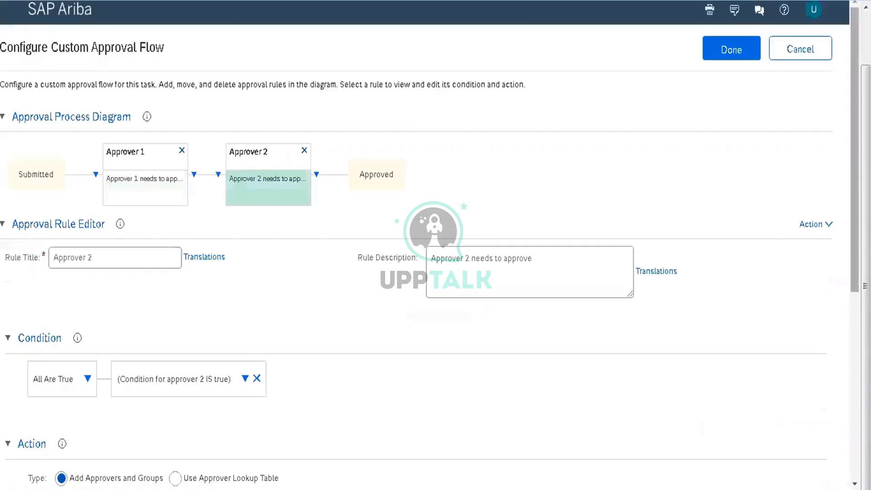
pyautogui.click(145, 181)
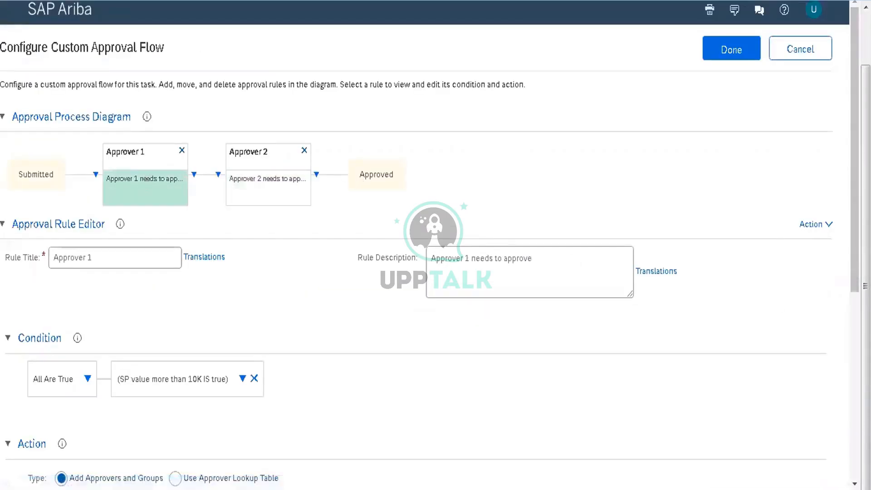
pyautogui.scroll(-7, 572, 262)
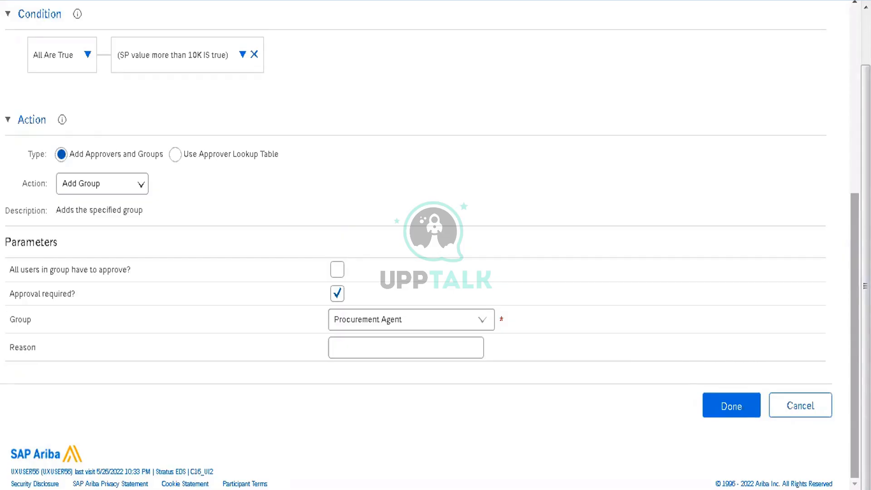
pyautogui.click(413, 340)
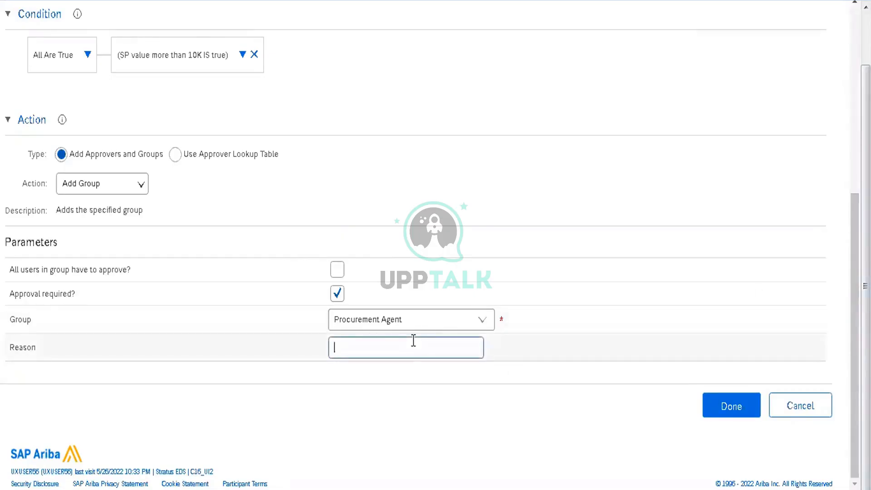
# Enter the reason "PA should approve as approver 1" for the Procurement Agent group rule and save the approval task
pyautogui.write('PA should approve as approver 1')
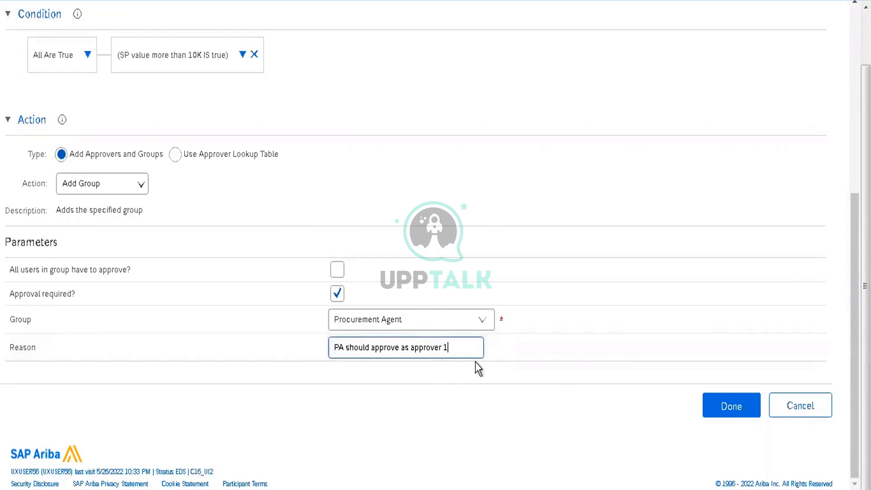
pyautogui.click(720, 414)
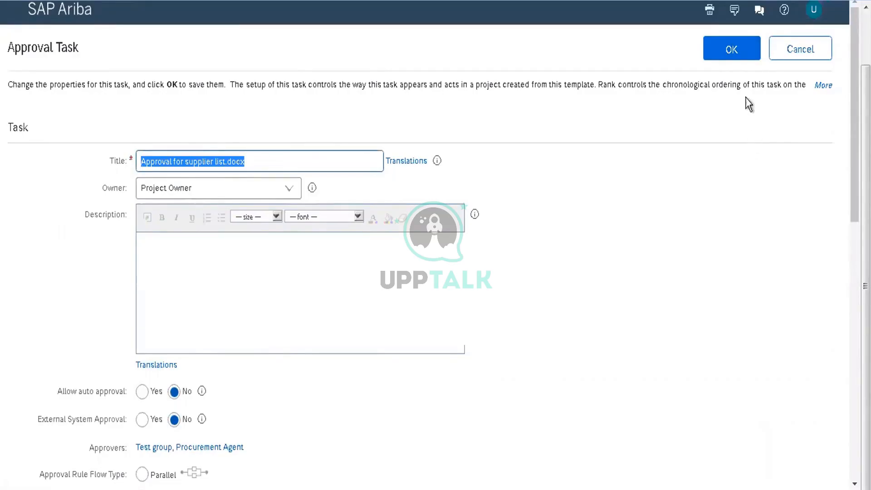
pyautogui.click(731, 51)
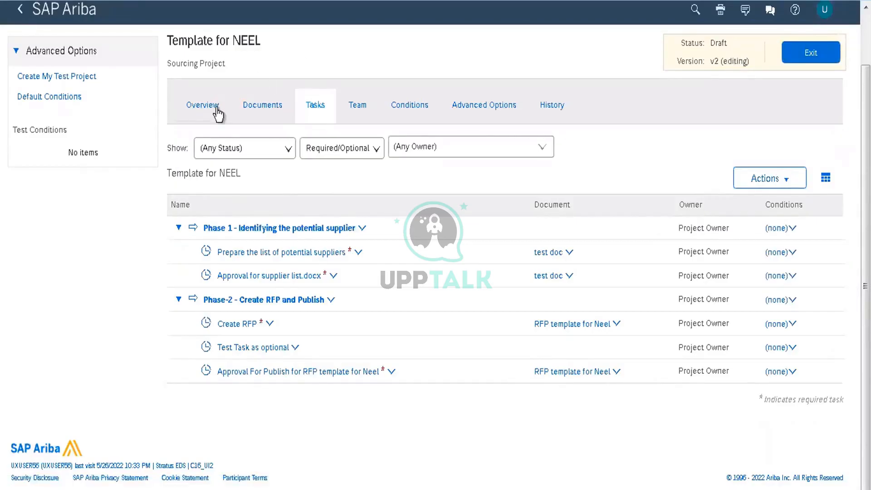
# Publish the edited sourcing project template from its overview and leave the template
pyautogui.click(200, 109)
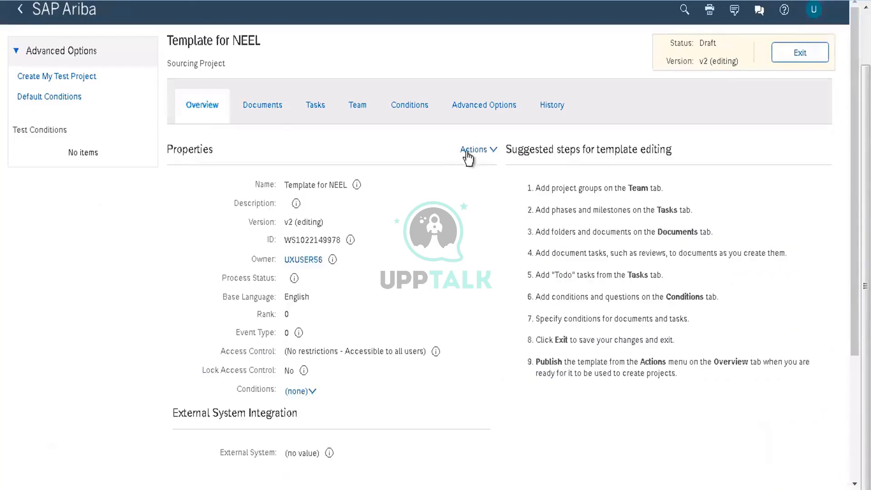
pyautogui.click(467, 154)
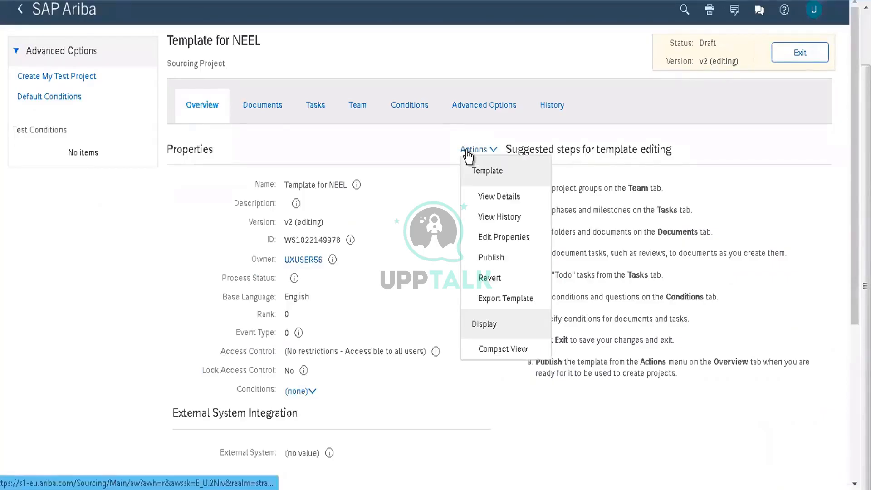
pyautogui.click(504, 258)
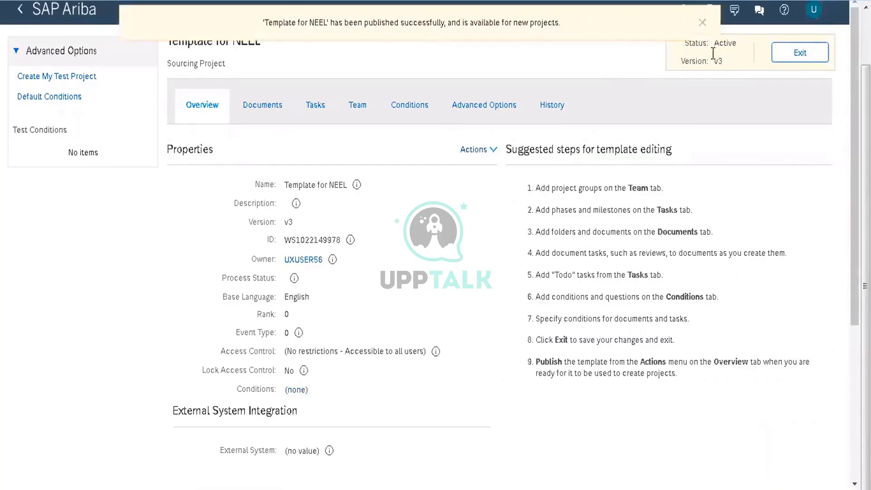
pyautogui.click(702, 22)
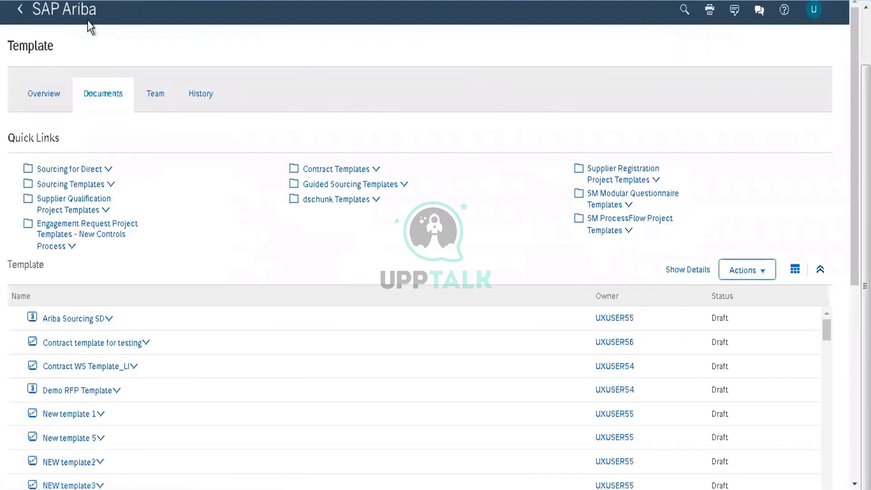
# Return to the home dashboard and start a new sourcing project as a Full Project
pyautogui.click(97, 27)
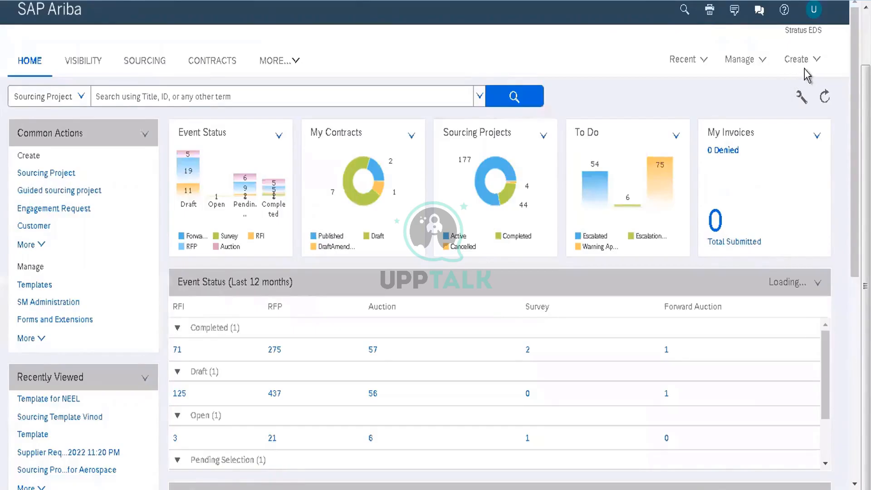
pyautogui.click(796, 59)
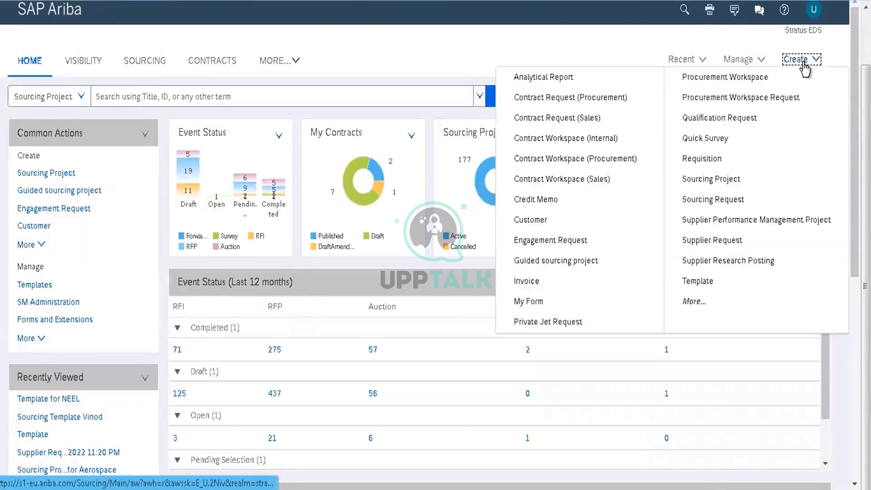
pyautogui.click(728, 181)
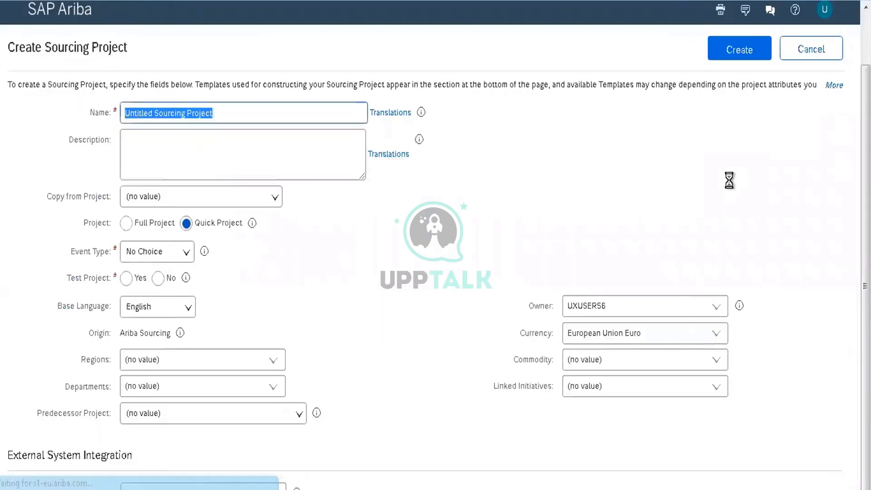
pyautogui.click(126, 223)
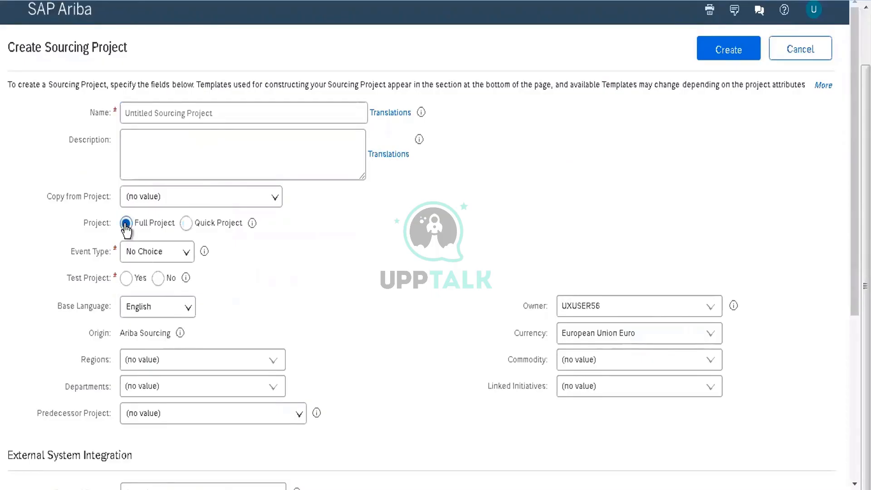
# Name the project "SP test project for" plus the person's first name and set Test Project to No
pyautogui.click(218, 117)
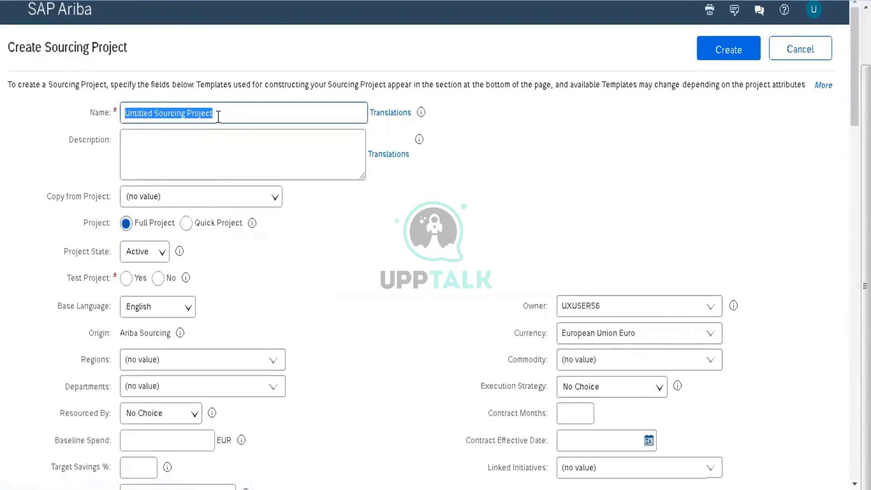
pyautogui.write('SP test ')
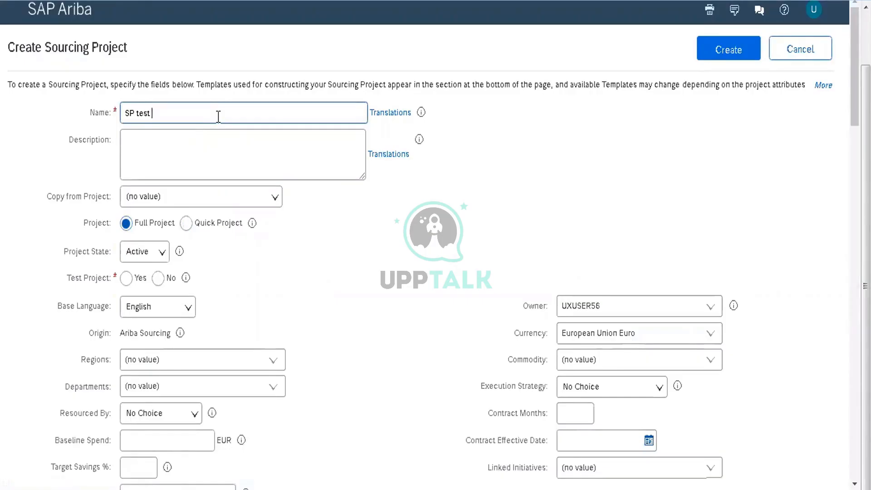
pyautogui.write('project for neel')
pyautogui.click(331, 289)
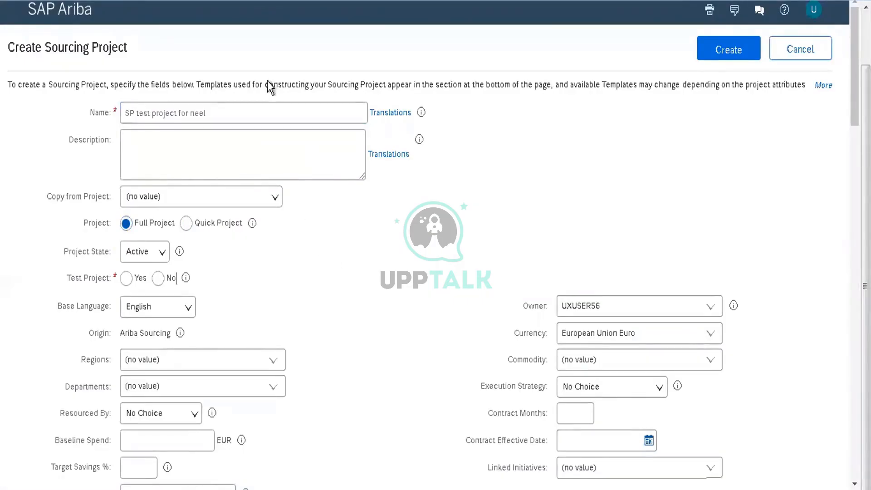
pyautogui.click(158, 278)
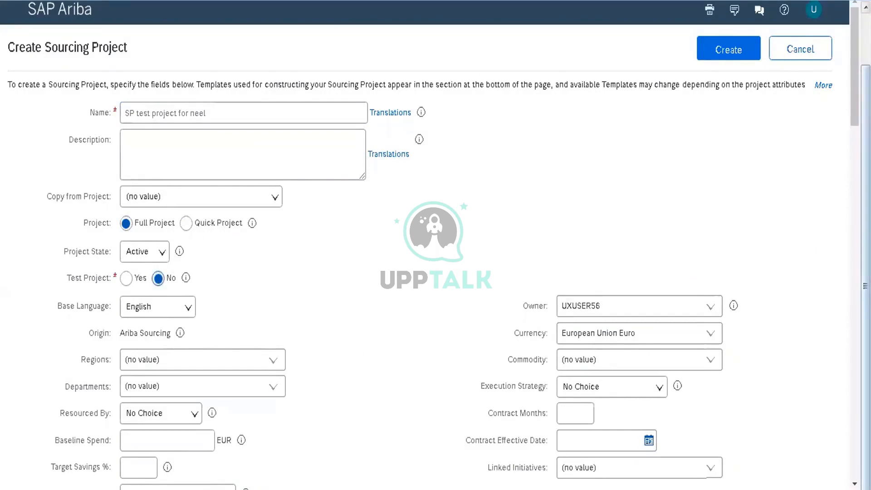
# Set the project's execution strategy to Online Sourcing
pyautogui.scroll(-3, 451, 98)
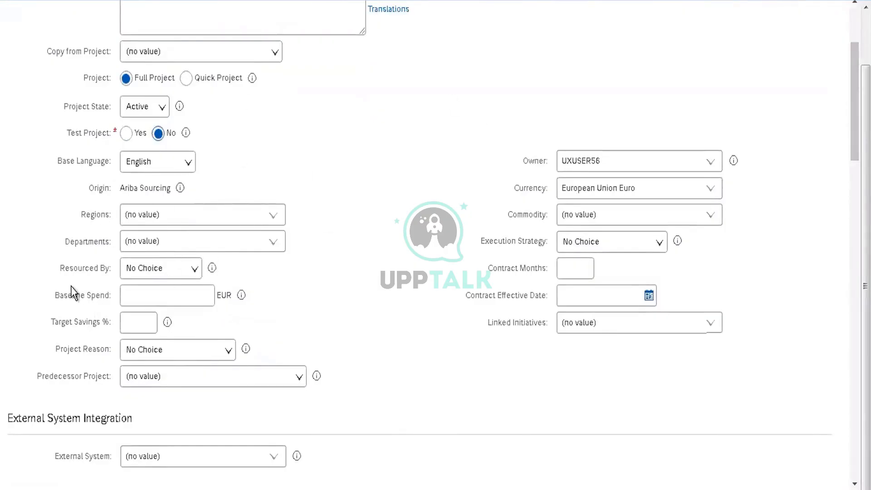
pyautogui.click(152, 273)
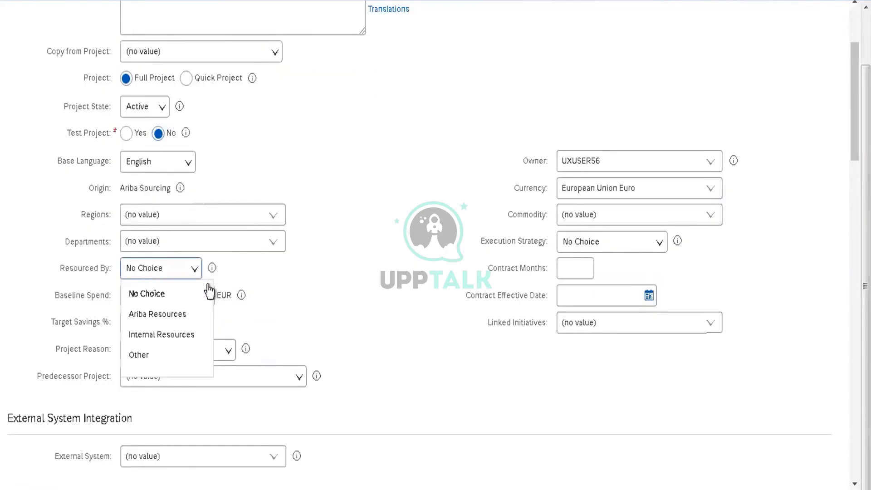
pyautogui.click(581, 244)
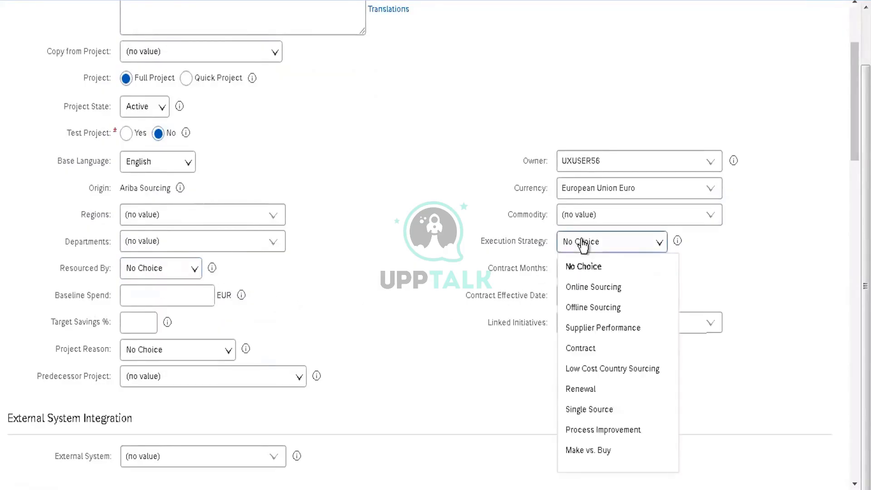
pyautogui.click(606, 295)
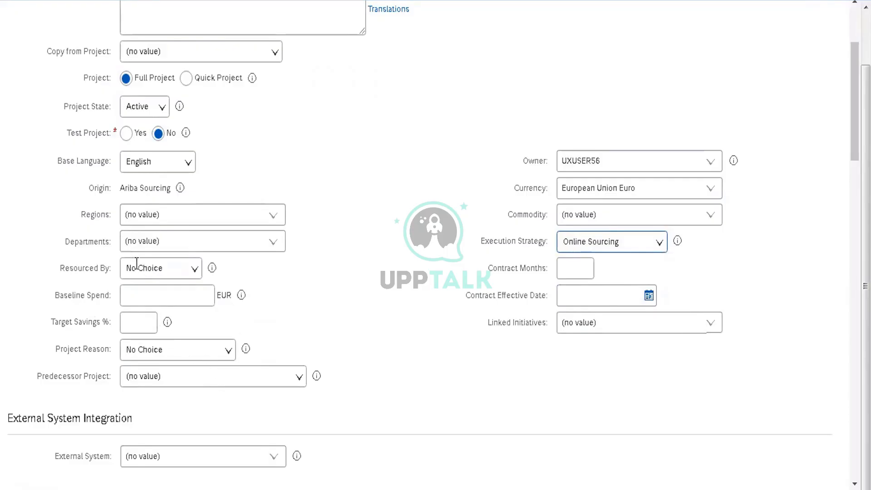
# Set the project's baseline spend to 12000 EUR
pyautogui.click(138, 291)
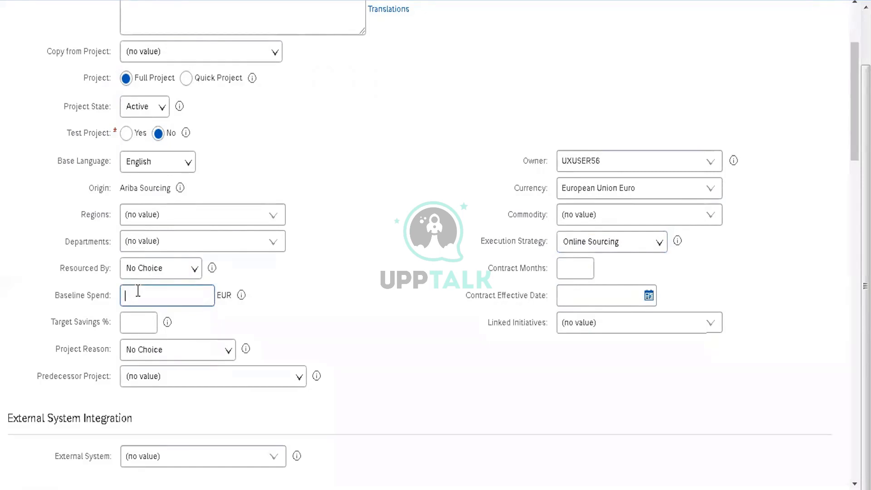
pyautogui.write('10')
pyautogui.write('000')
pyautogui.press('BackSpace')
pyautogui.press('BackSpace')
pyautogui.press('BackSpace')
pyautogui.press('BackSpace')
pyautogui.write('2000')
pyautogui.click(330, 326)
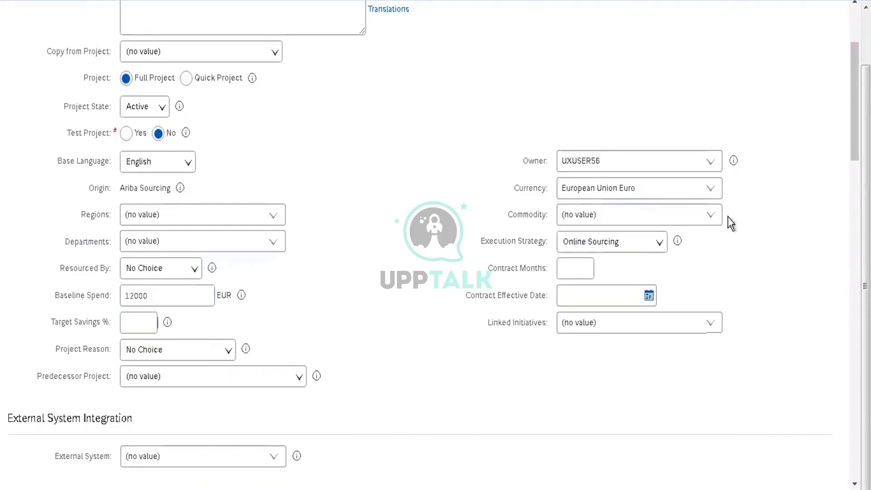
# Assign the Footwear 5311 commodity, found under Apparel and Luggage and Personal Care Products, to the project
pyautogui.click(710, 216)
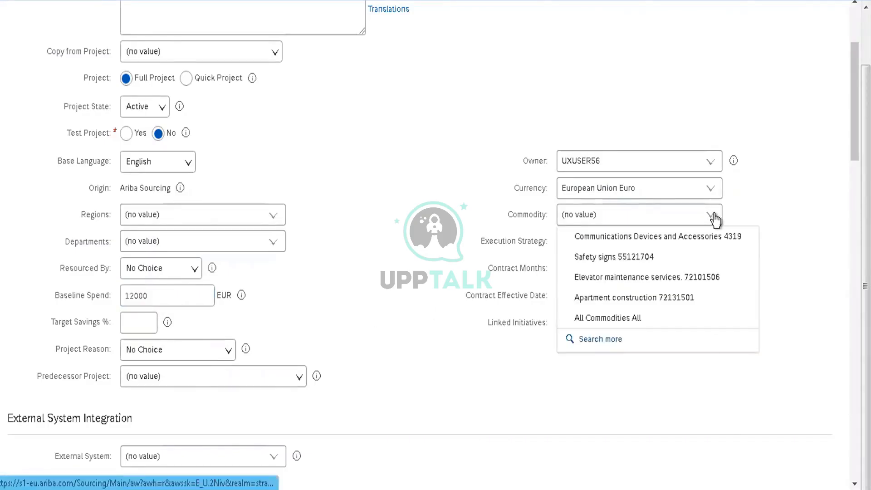
pyautogui.click(610, 337)
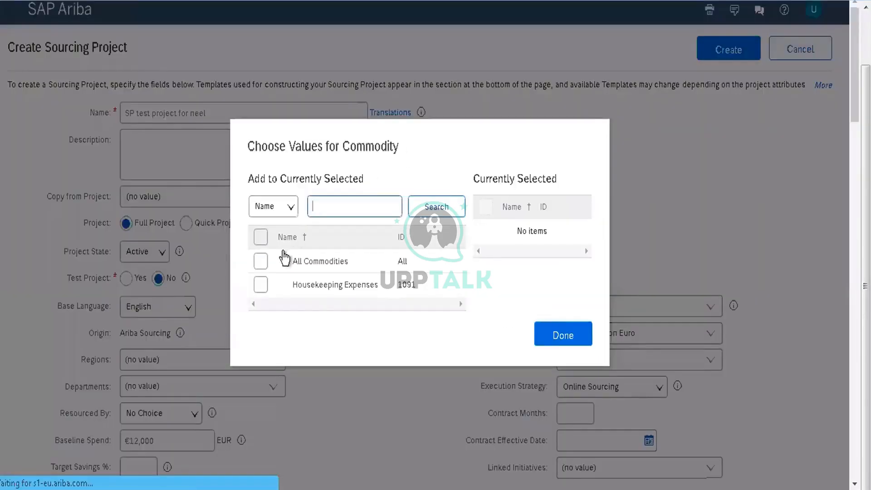
pyautogui.click(284, 260)
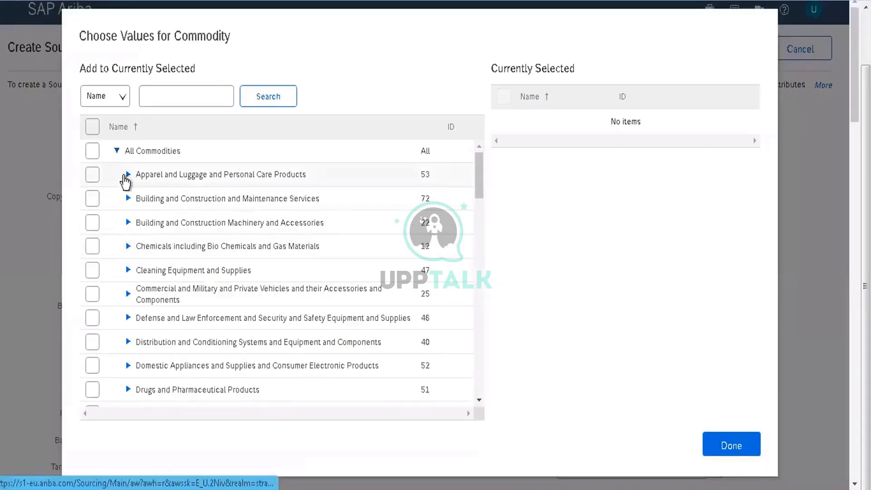
pyautogui.click(128, 176)
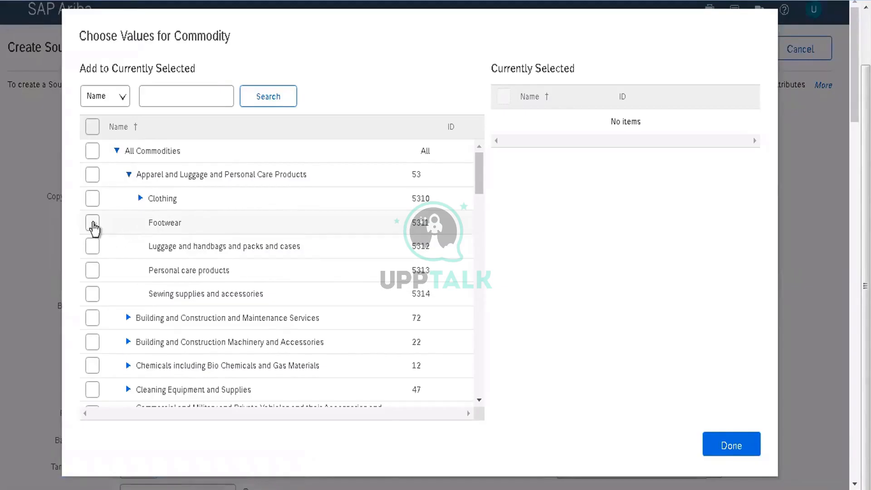
pyautogui.click(92, 224)
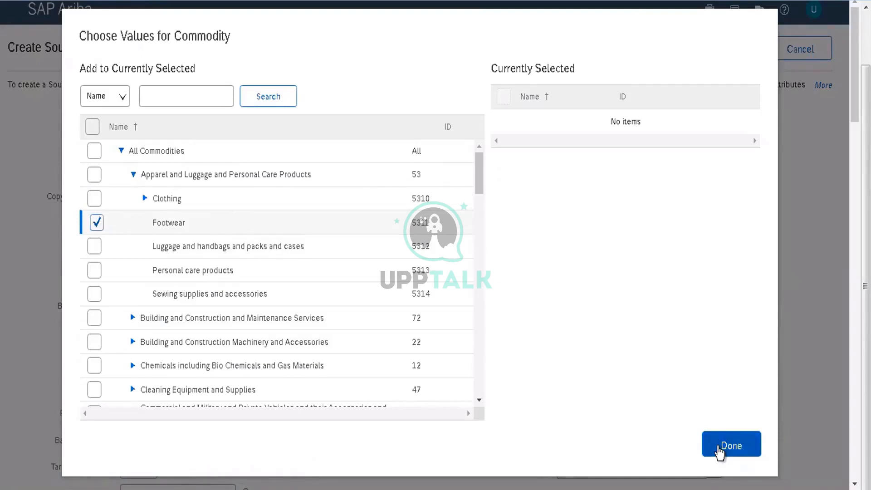
pyautogui.click(717, 445)
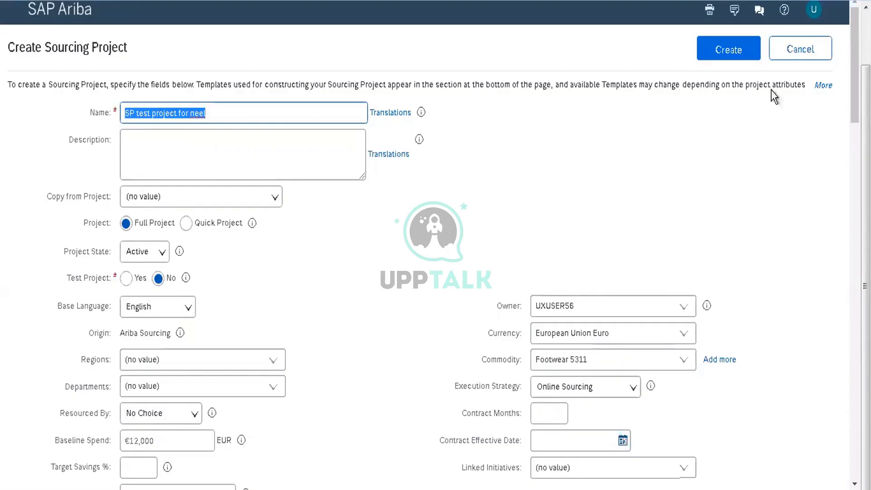
# Choose the newly published template from the template list and create the sourcing project from it
pyautogui.click(735, 54)
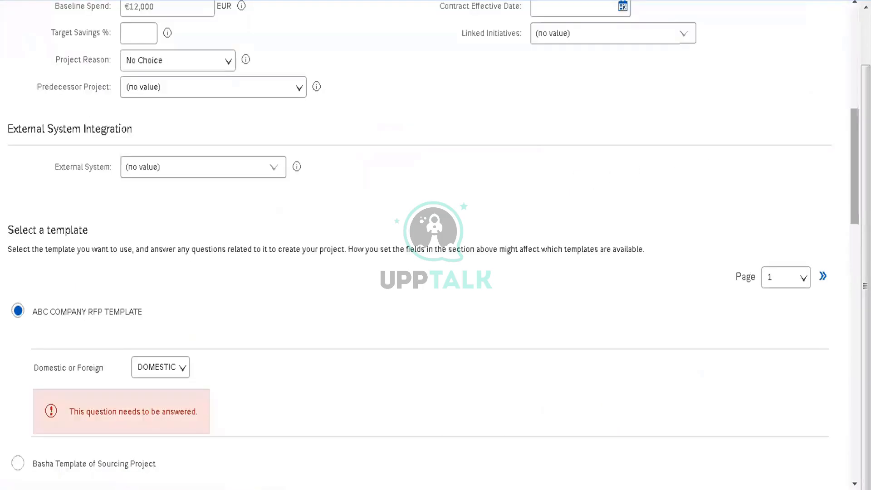
pyautogui.scroll(-12, 435, 245)
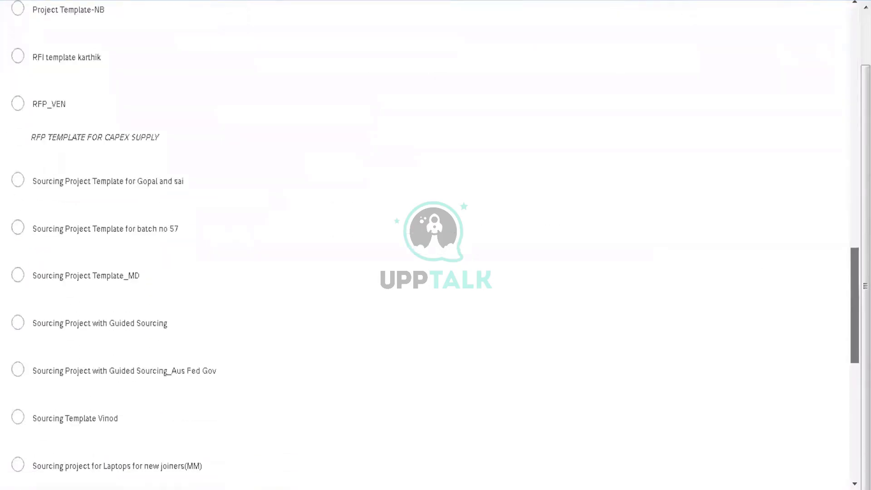
pyautogui.scroll(-4, 435, 245)
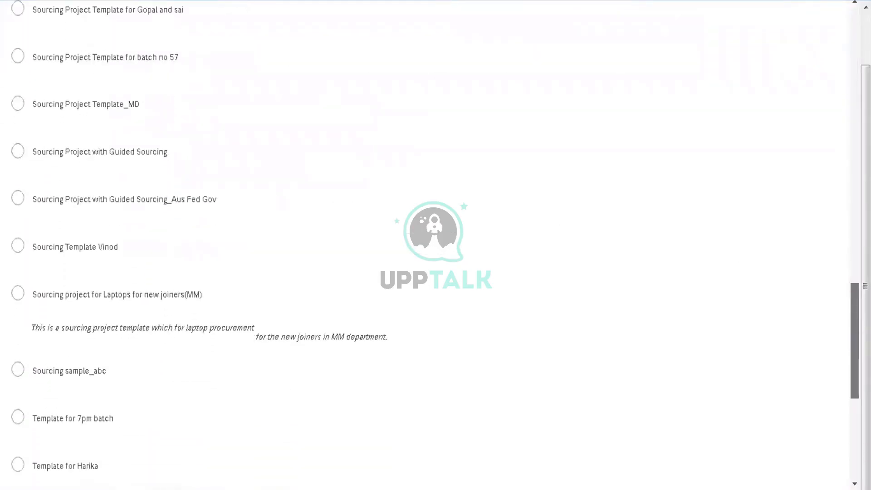
pyautogui.scroll(3, 435, 245)
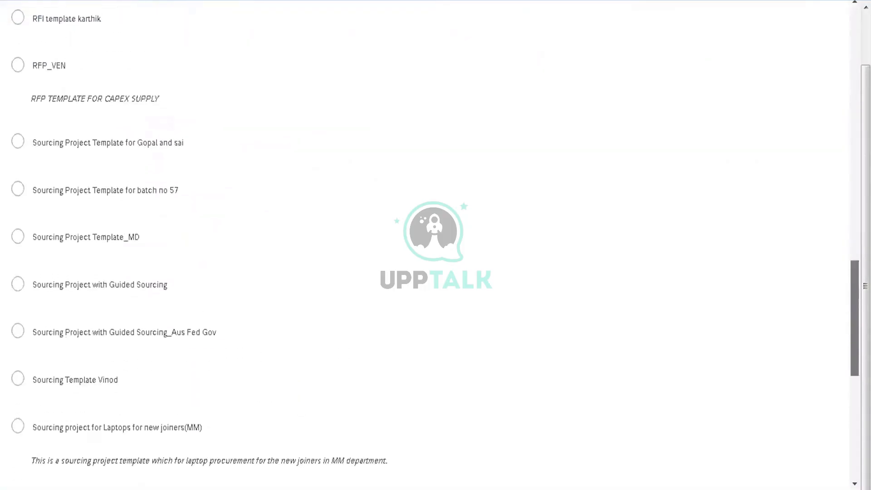
pyautogui.scroll(-6, 435, 245)
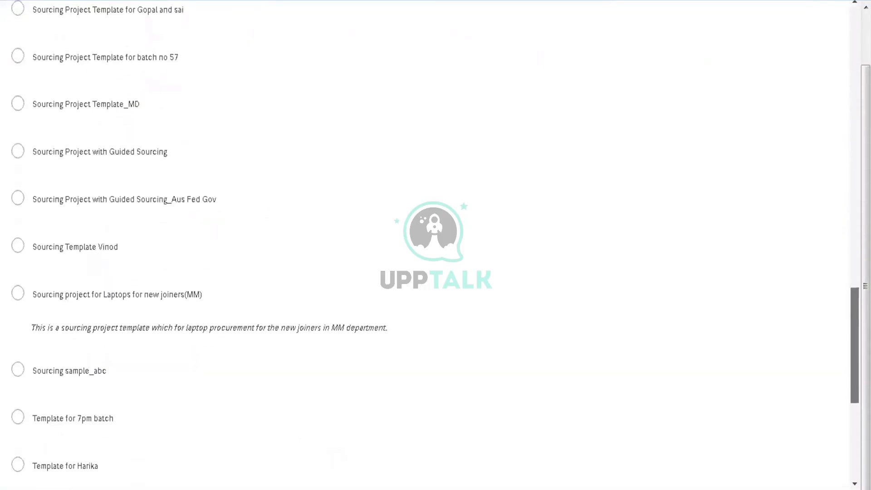
pyautogui.moveTo(855, 366); pyautogui.dragTo(855, 390)
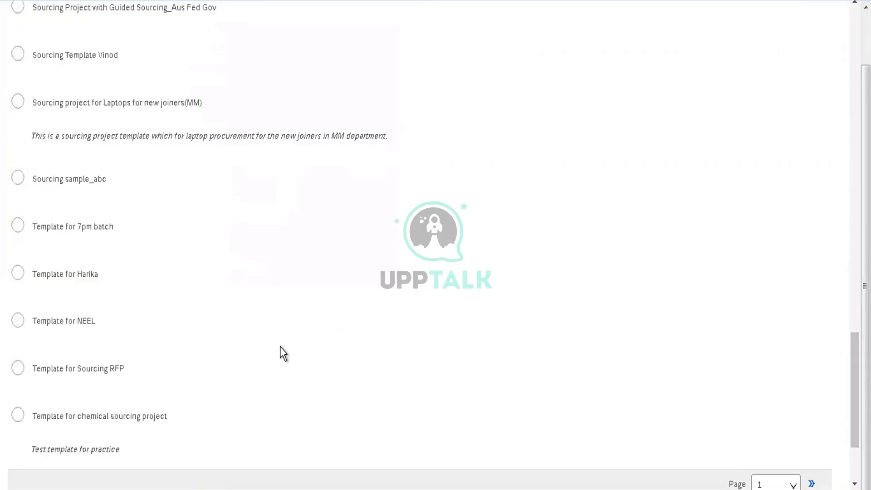
pyautogui.click(17, 321)
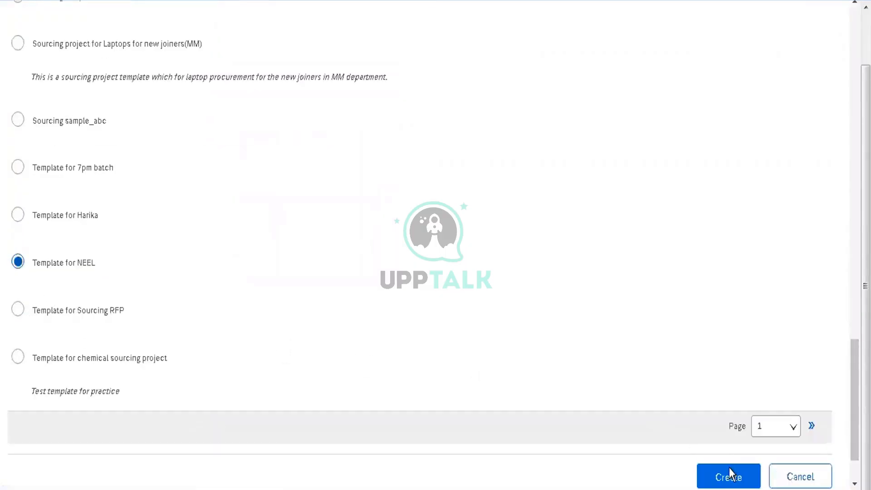
pyautogui.click(728, 477)
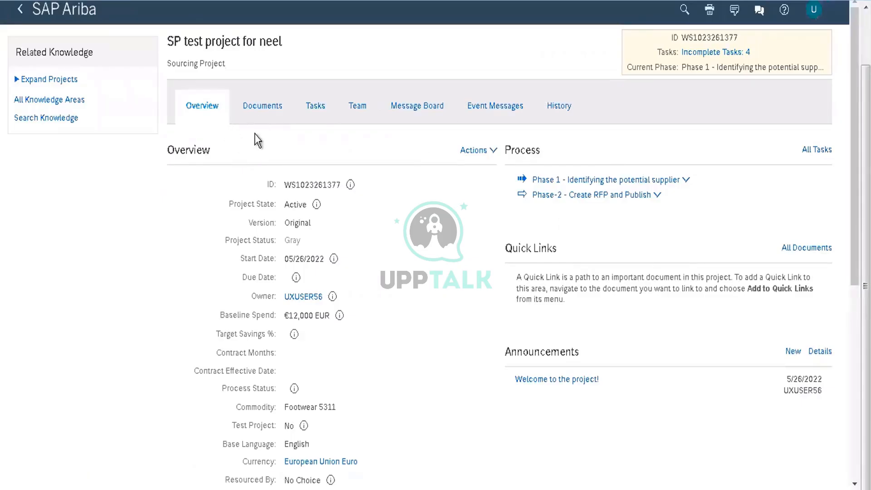
# Open the active template the project was created from, in the full template list, and review its conditions
pyautogui.click(75, 20)
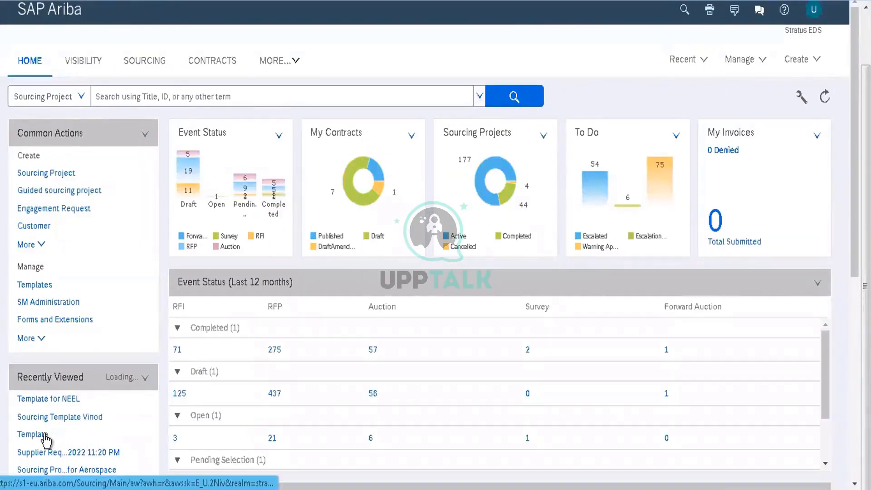
pyautogui.click(46, 435)
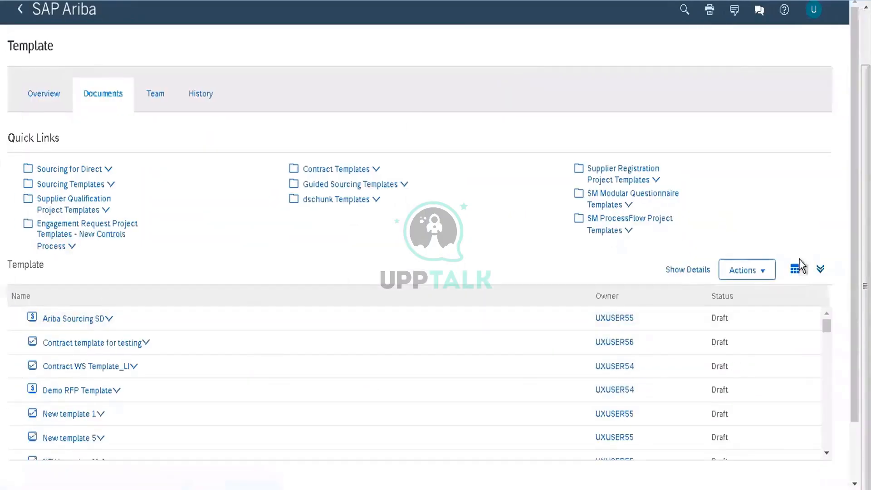
pyautogui.click(818, 270)
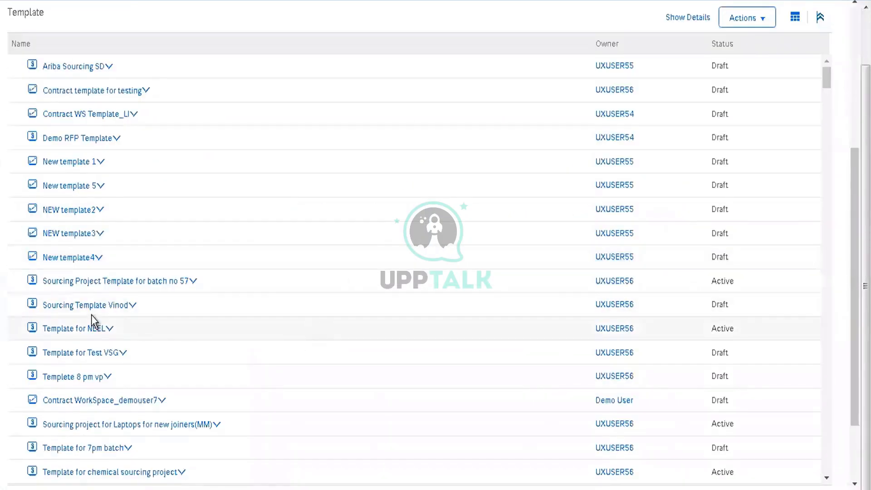
pyautogui.click(104, 332)
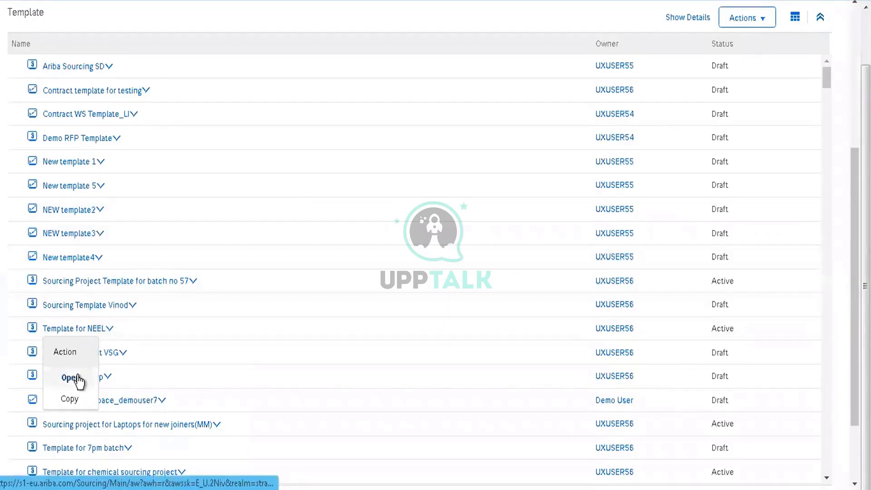
pyautogui.click(74, 376)
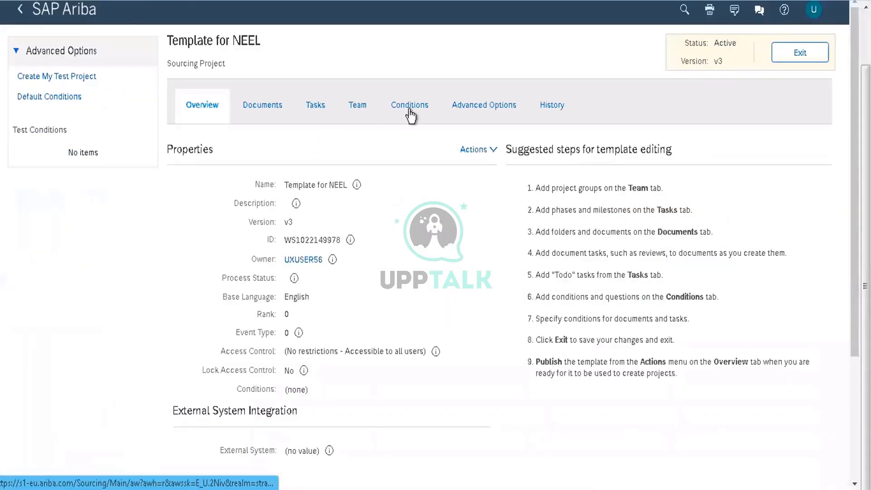
pyautogui.click(411, 114)
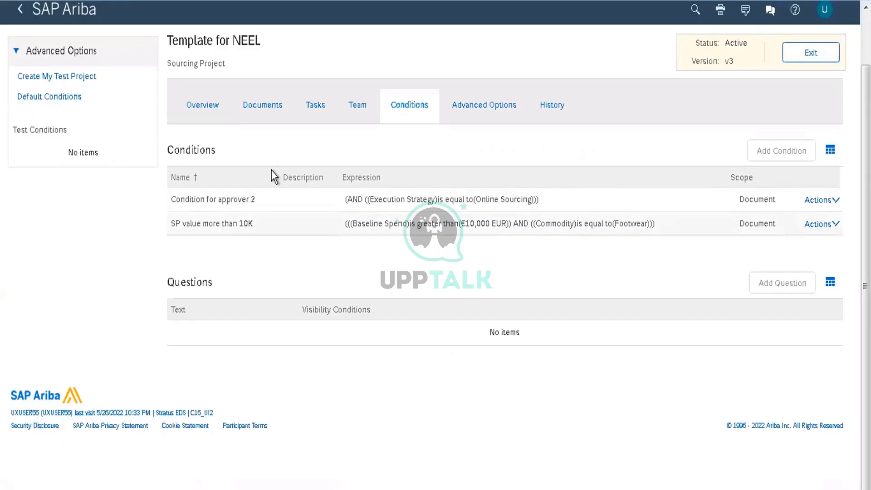
# Reopen the new test sourcing project and view the approval flow of its "Approval for supplier list.docx" task
pyautogui.click(65, 13)
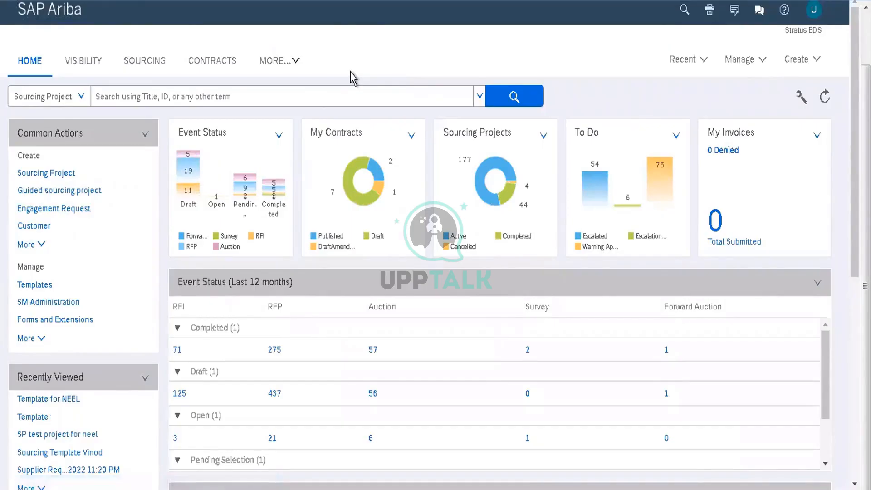
pyautogui.click(70, 436)
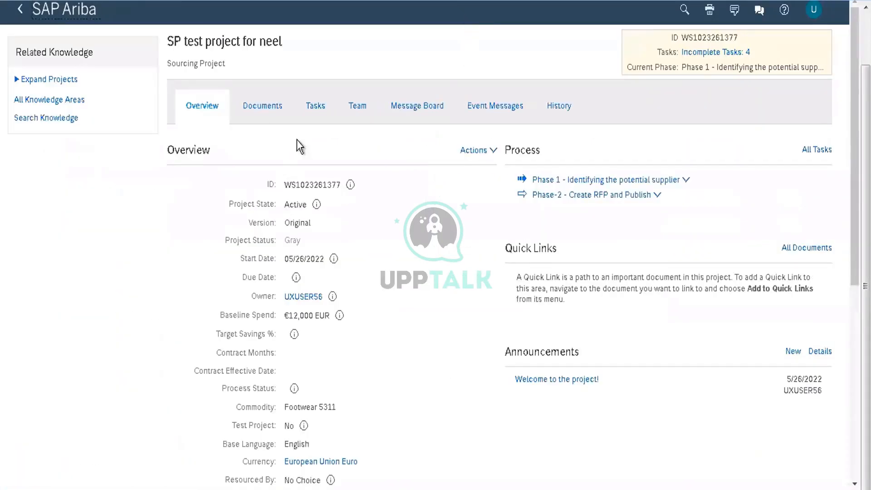
pyautogui.click(313, 109)
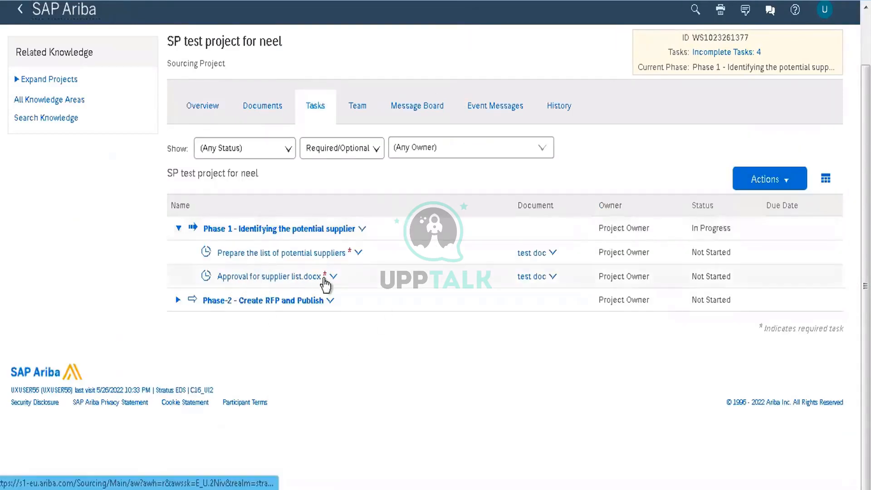
pyautogui.click(333, 277)
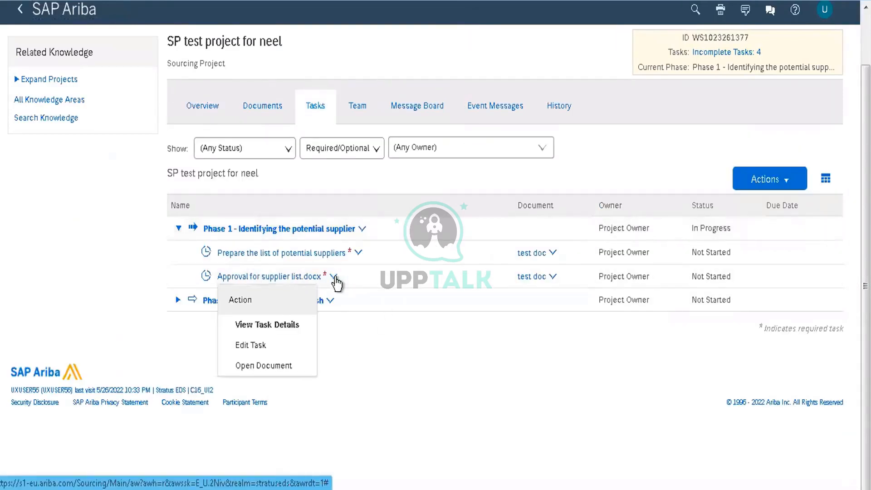
pyautogui.click(289, 331)
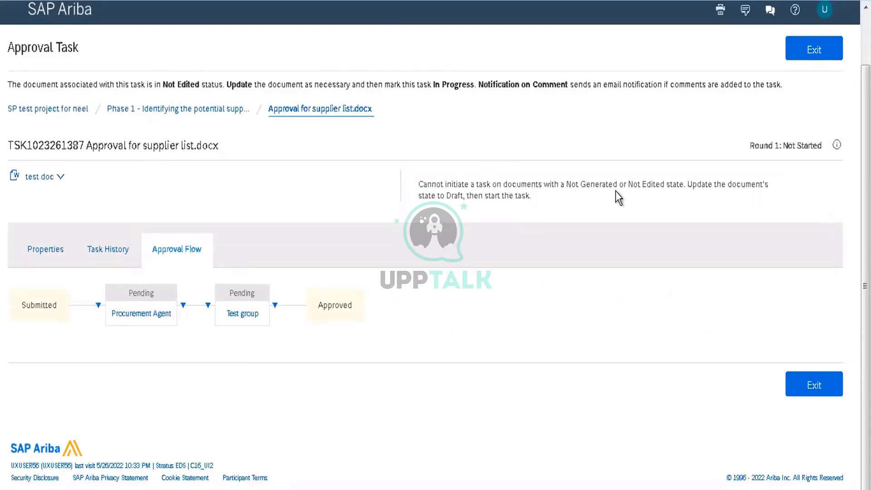
pyautogui.click(812, 56)
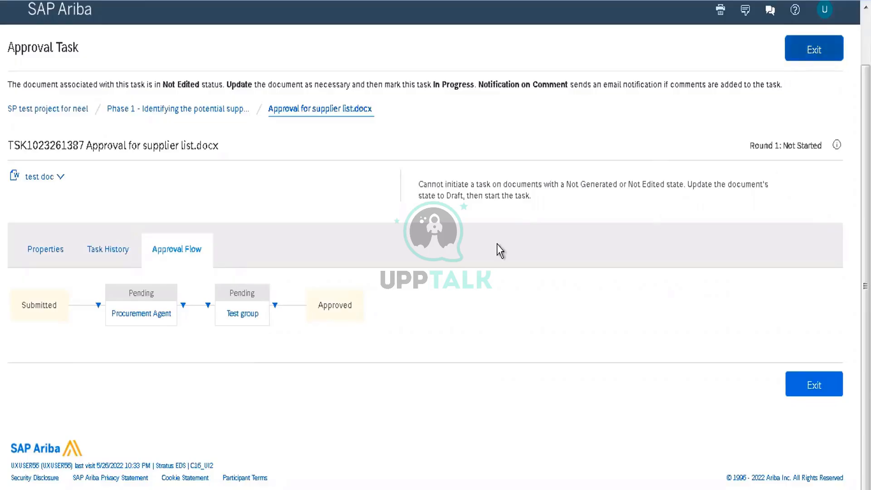
# Edit the project overview to set the execution strategy to Offline Sourcing and save the change
pyautogui.click(189, 97)
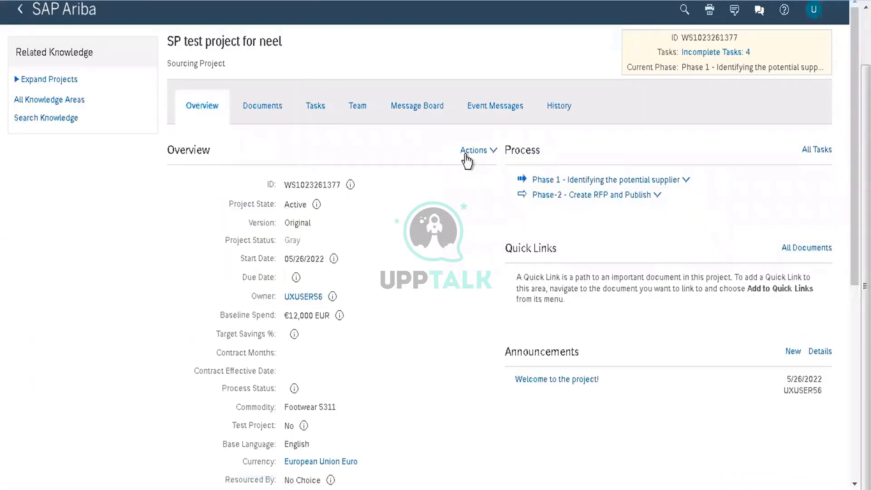
pyautogui.click(472, 151)
pyautogui.click(481, 168)
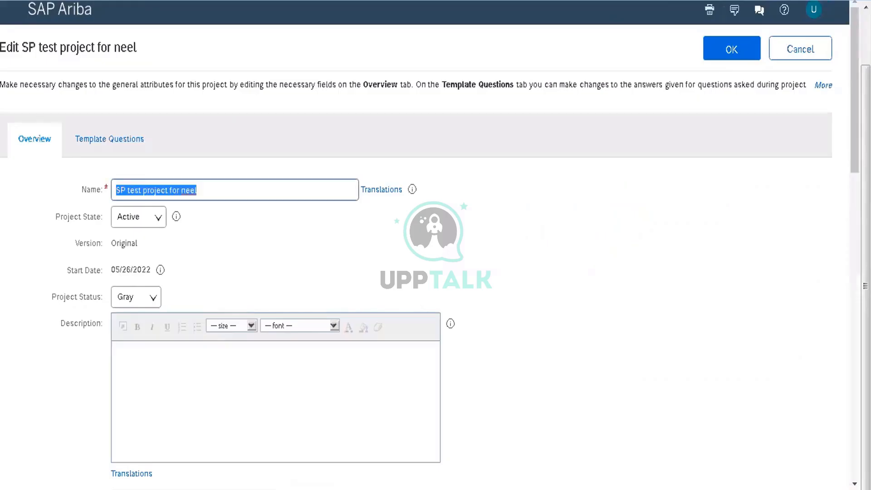
pyautogui.scroll(-10, 436, 245)
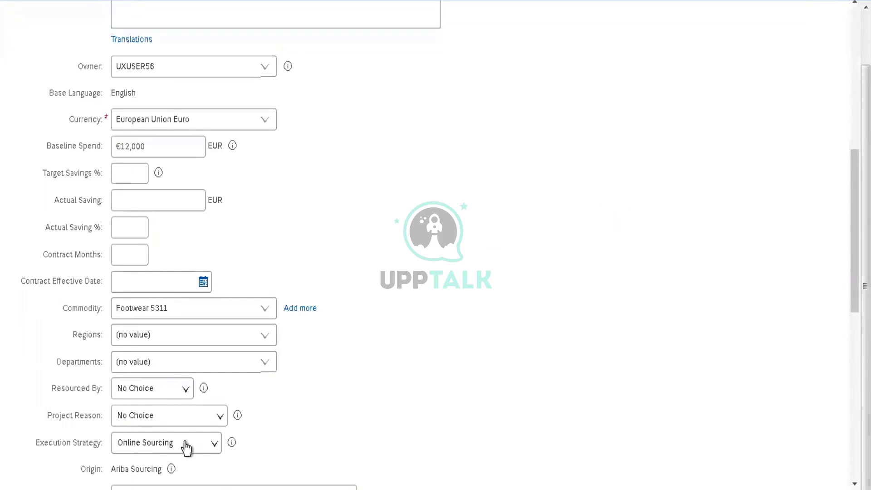
pyautogui.click(186, 448)
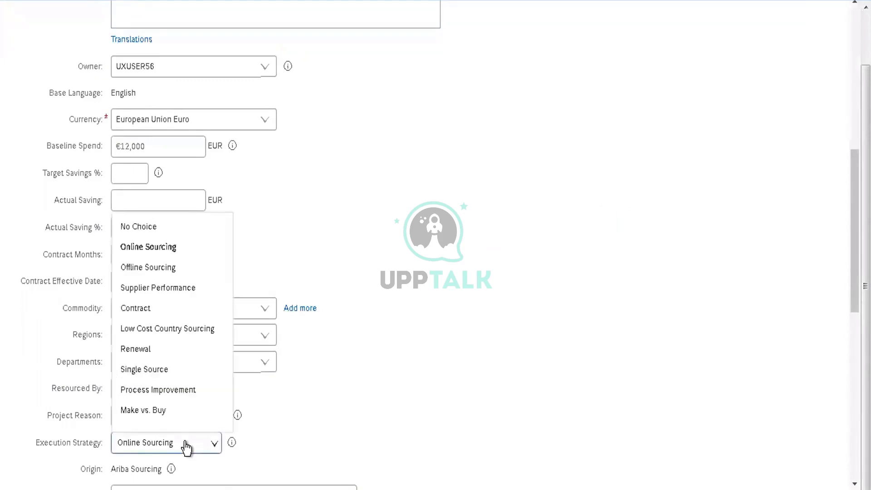
pyautogui.click(155, 268)
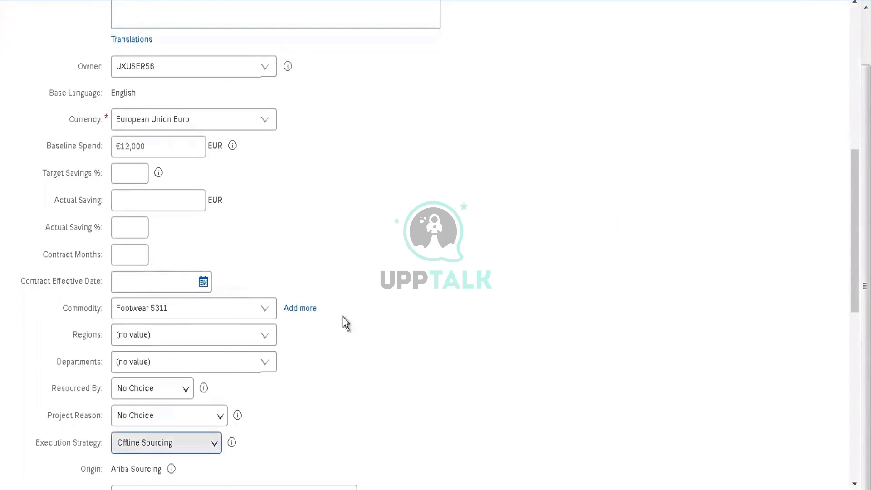
pyautogui.scroll(10, 435, 245)
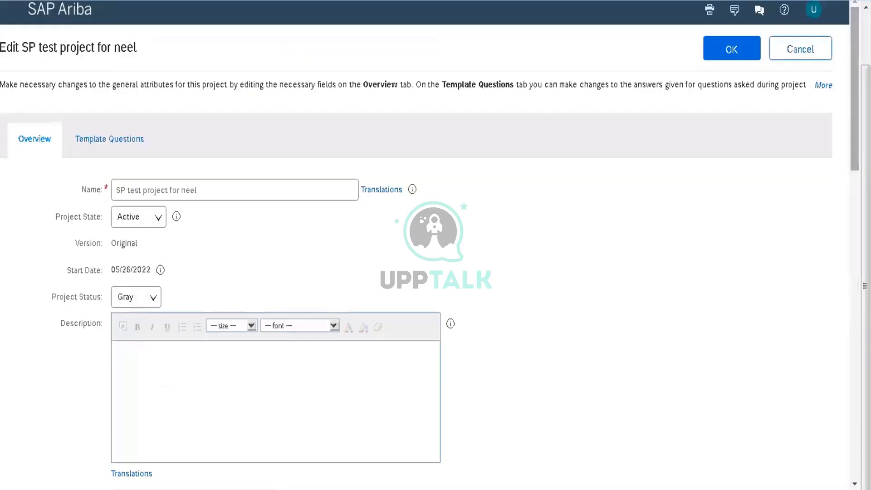
pyautogui.click(721, 50)
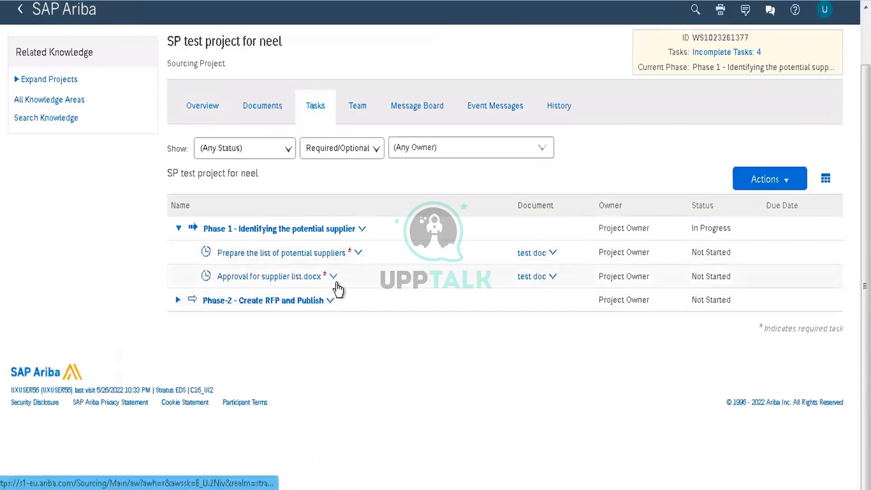
# Check which approvers the "Approval for supplier list.docx" task has with the Offline Sourcing strategy
pyautogui.click(334, 277)
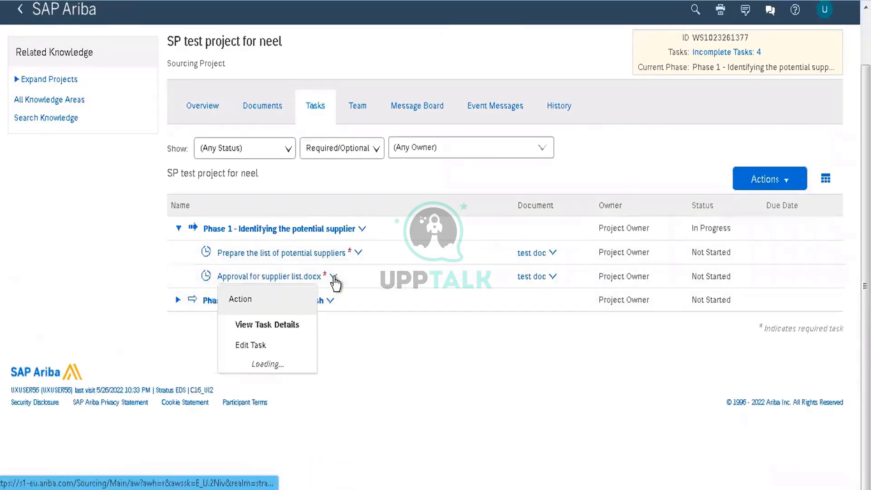
pyautogui.click(279, 327)
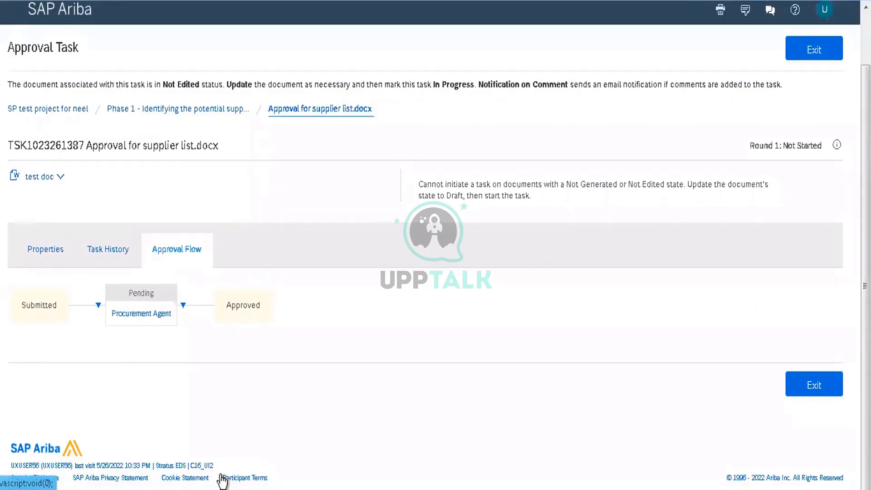
pyautogui.click(813, 54)
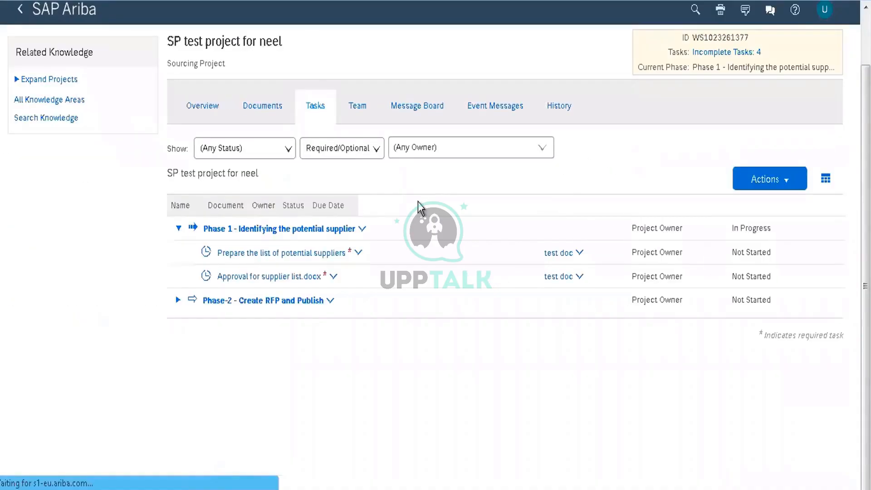
# Edit the project overview to set the baseline spend to 9000 EUR and save the change
pyautogui.click(203, 109)
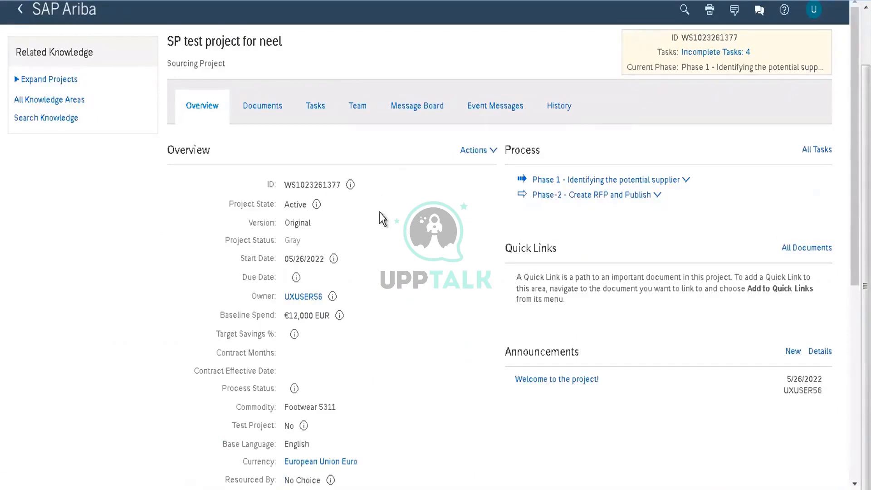
pyautogui.click(476, 154)
pyautogui.click(495, 167)
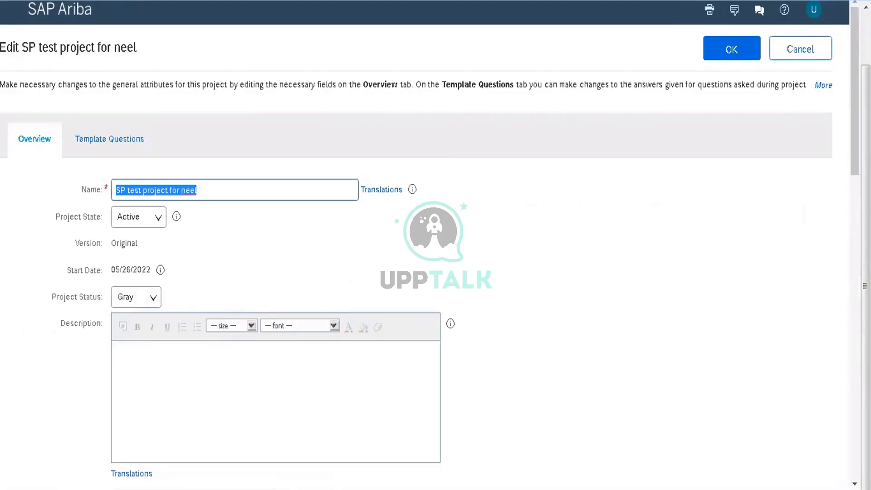
pyautogui.scroll(-10, 426, 245)
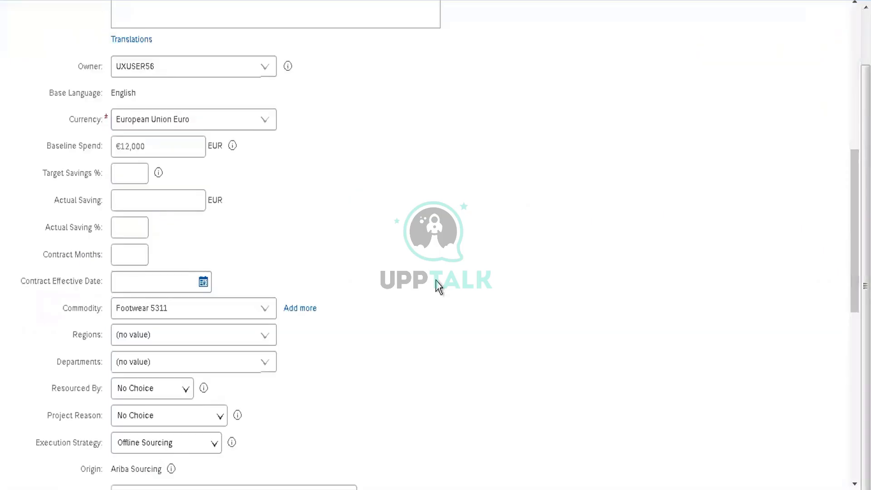
pyautogui.moveTo(169, 146); pyautogui.dragTo(37, 134)
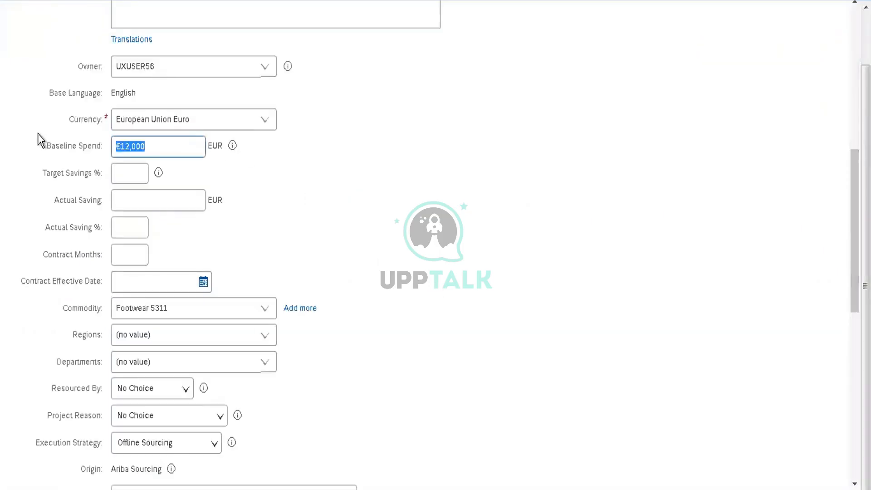
pyautogui.write('9000')
pyautogui.click(284, 221)
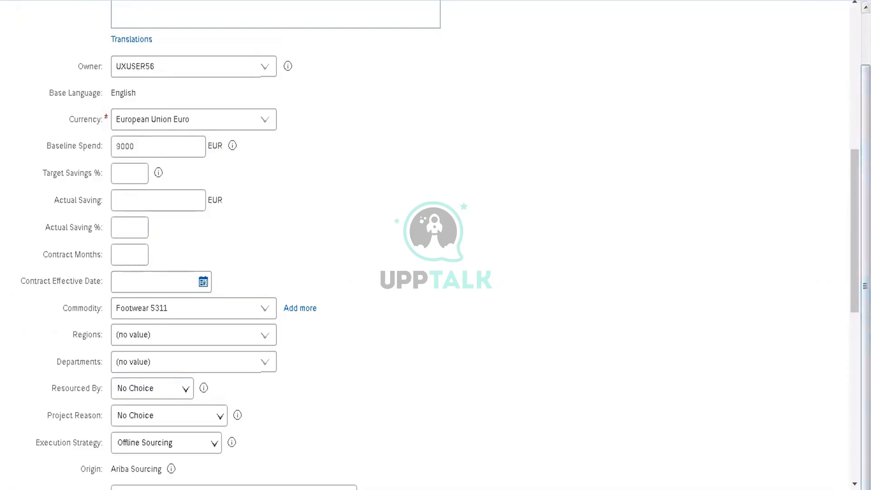
pyautogui.scroll(10, 425, 245)
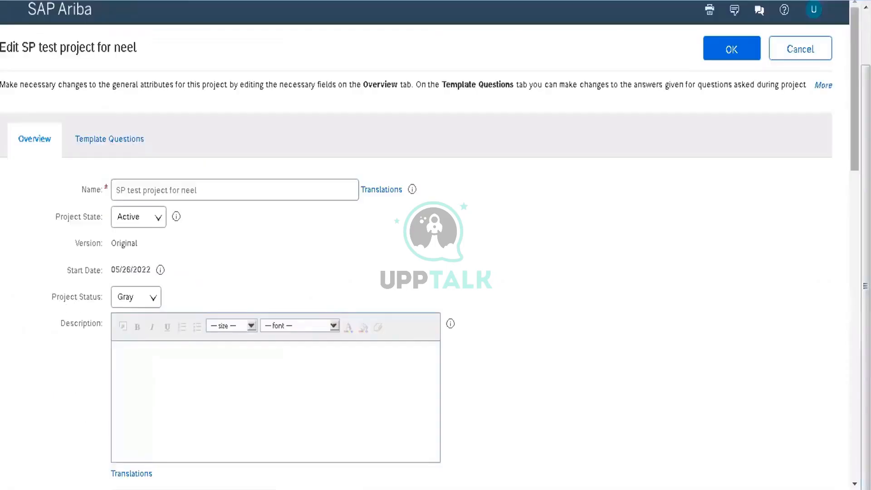
pyautogui.click(723, 50)
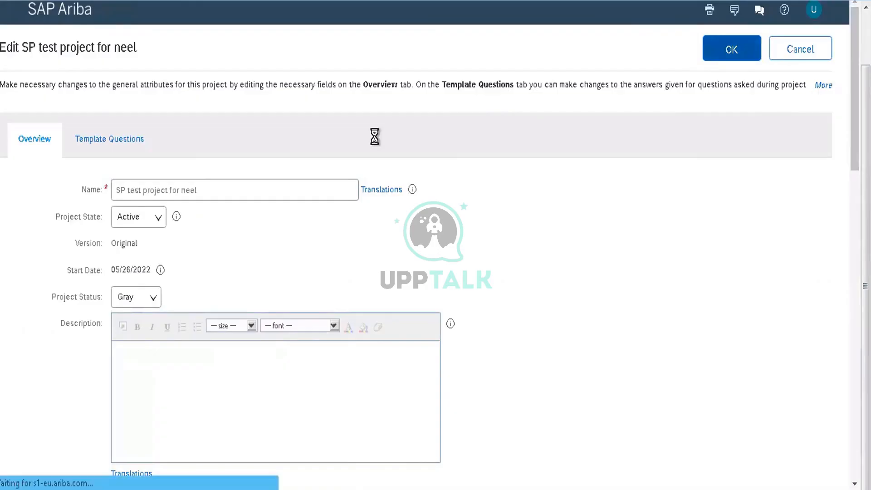
# Recheck the approval flow of the "Approval for supplier list.docx" task with the 9000 EUR baseline spend
pyautogui.click(270, 112)
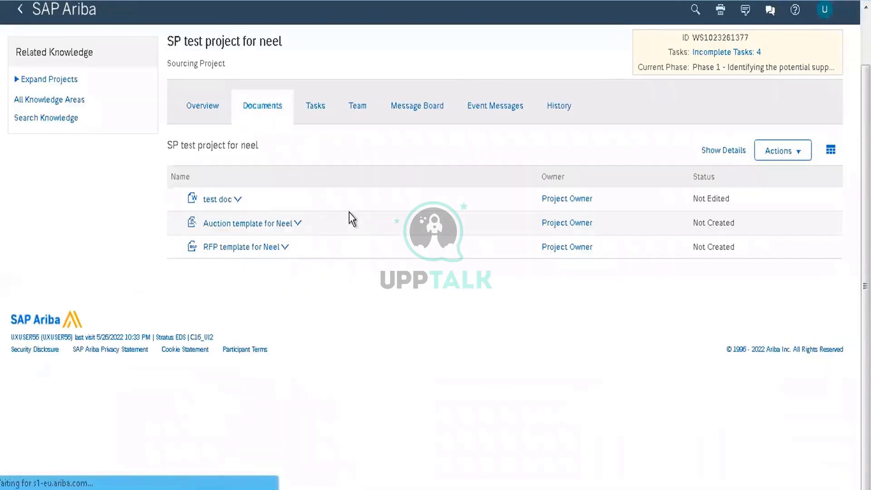
pyautogui.click(313, 102)
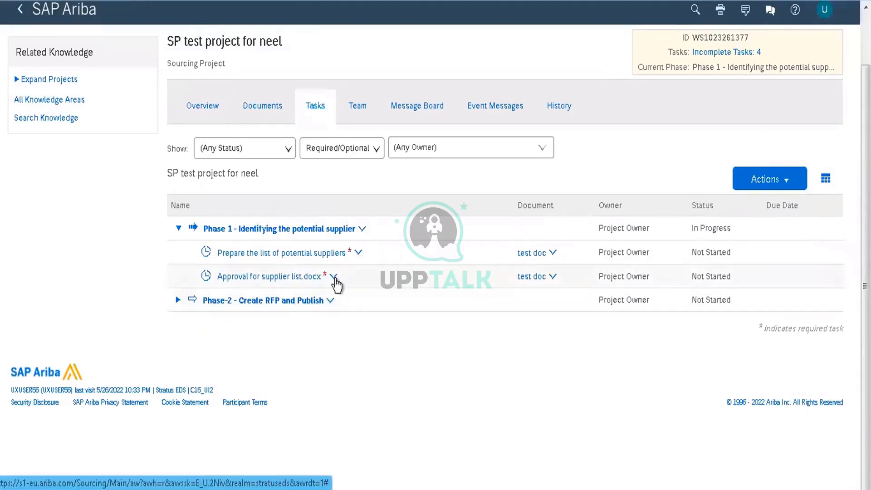
pyautogui.click(334, 278)
pyautogui.click(296, 320)
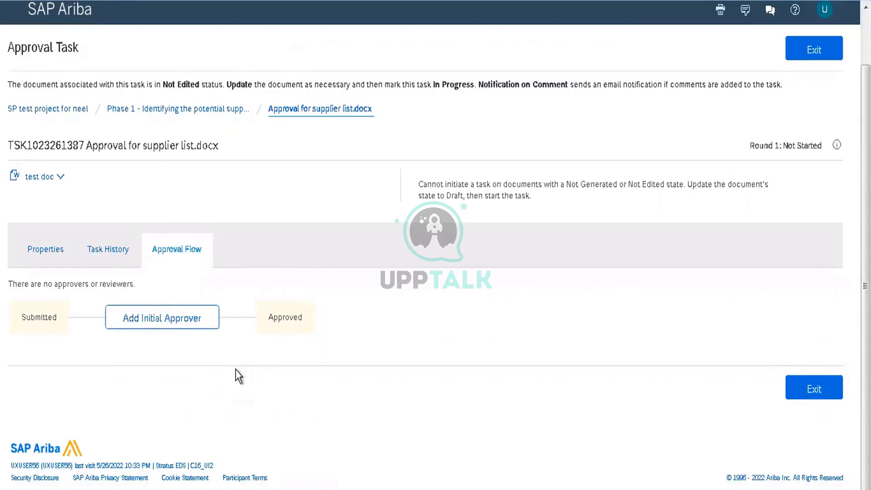
pyautogui.click(796, 59)
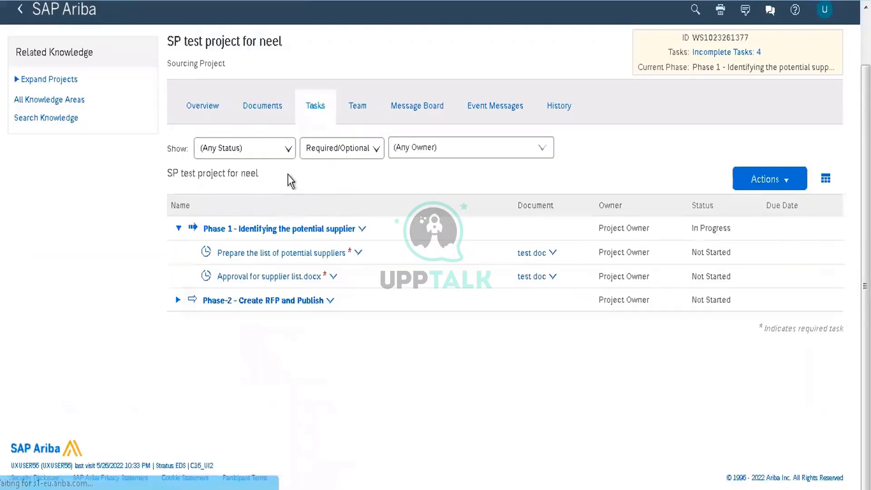
# Edit the project overview to set the execution strategy to Online Sourcing and save the change
pyautogui.click(208, 107)
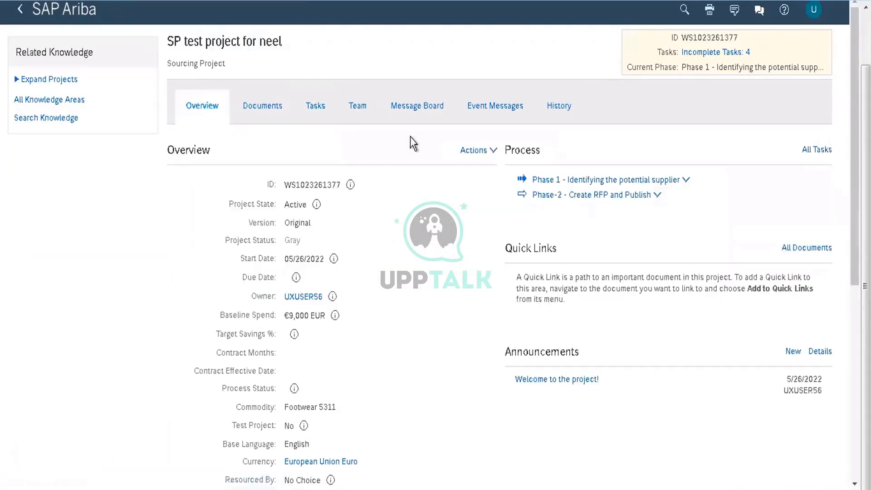
pyautogui.click(465, 152)
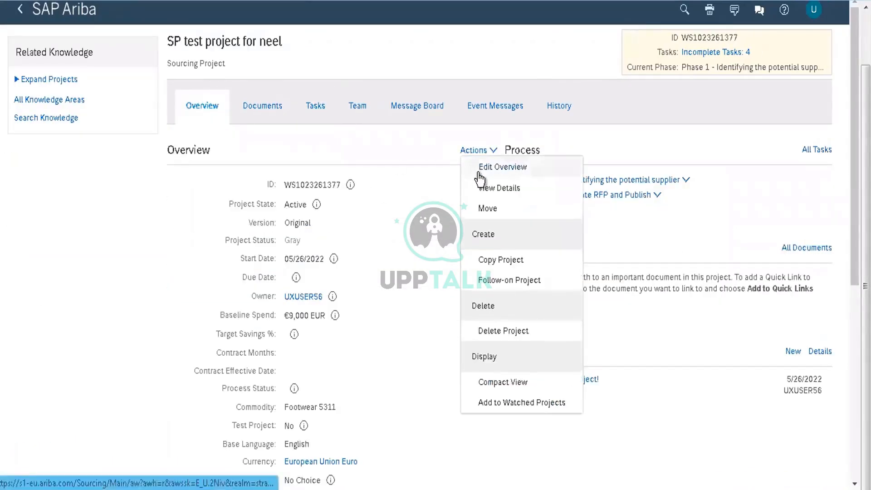
pyautogui.click(482, 166)
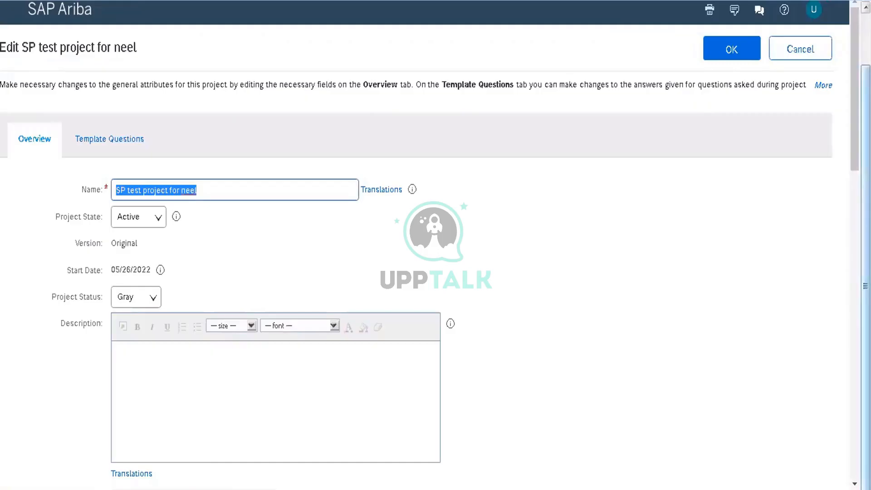
pyautogui.scroll(-10, 435, 245)
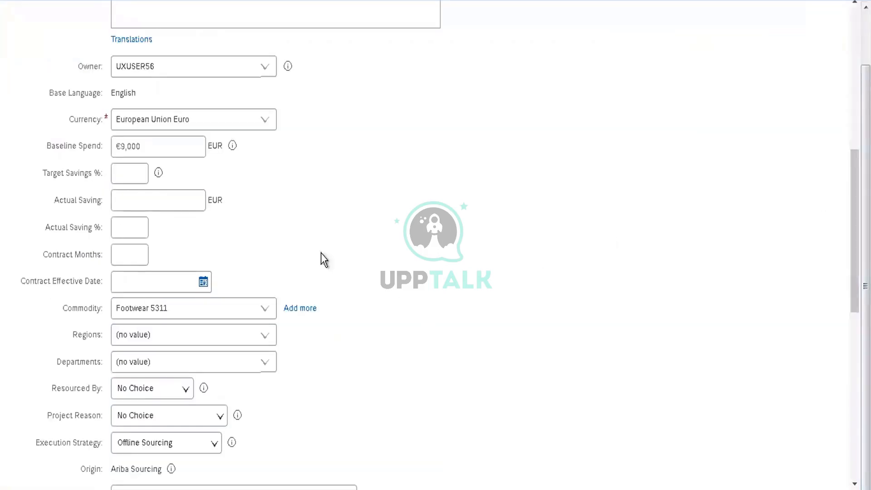
pyautogui.click(171, 449)
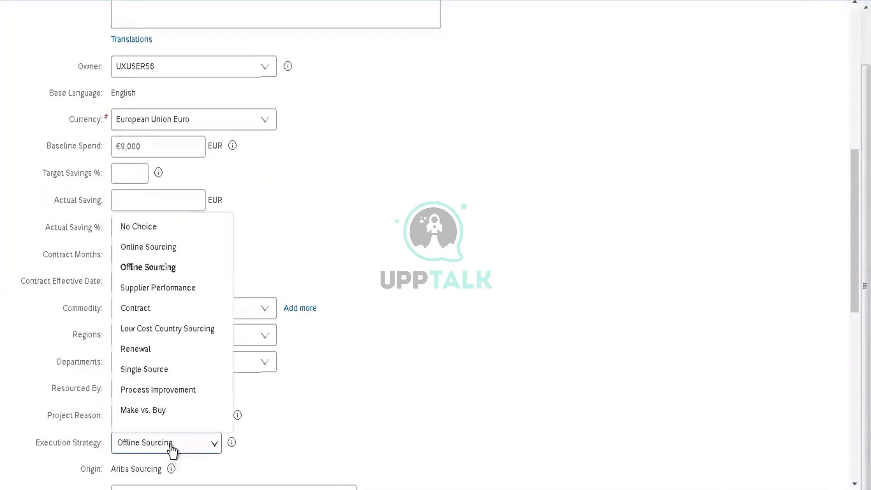
pyautogui.click(145, 247)
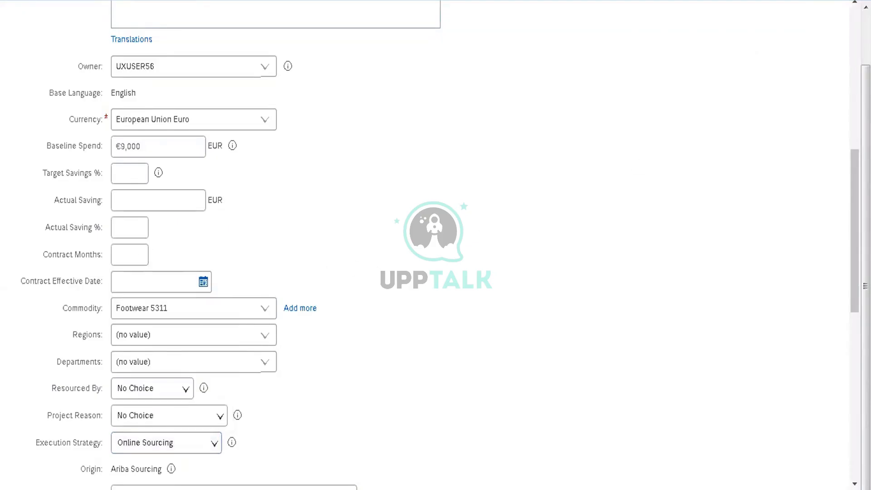
pyautogui.scroll(10, 435, 245)
pyautogui.click(731, 48)
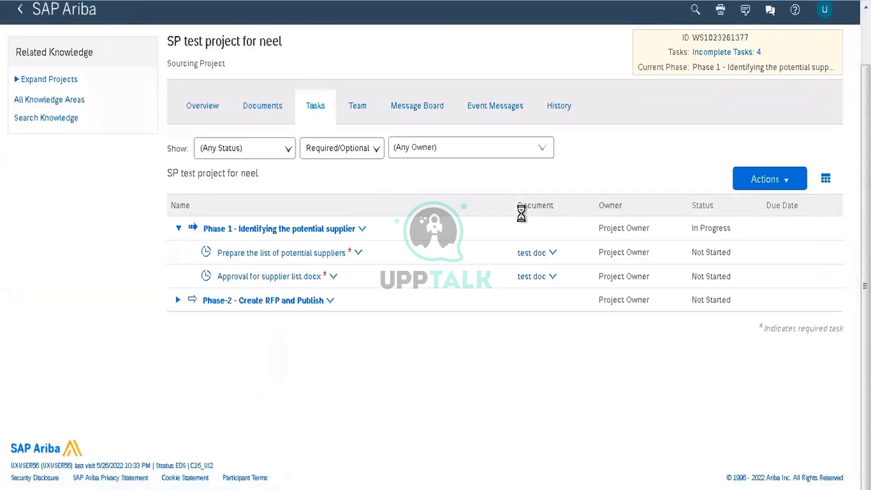
# Check the approval flow of the "Approval for supplier list.docx" task with the Online Sourcing strategy, and exit the task
pyautogui.click(333, 278)
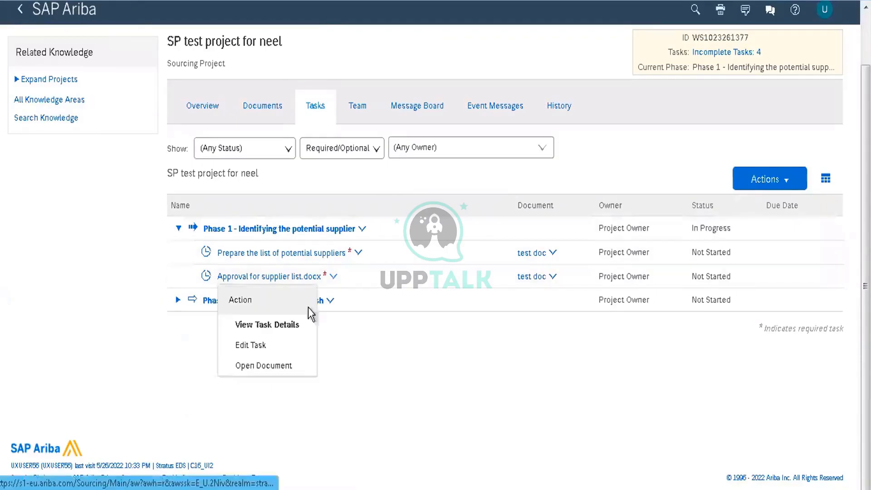
pyautogui.click(284, 331)
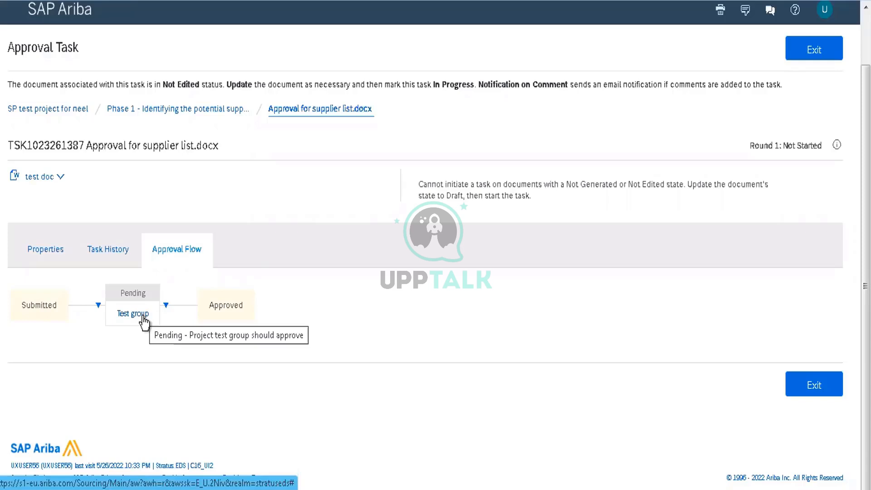
pyautogui.click(814, 53)
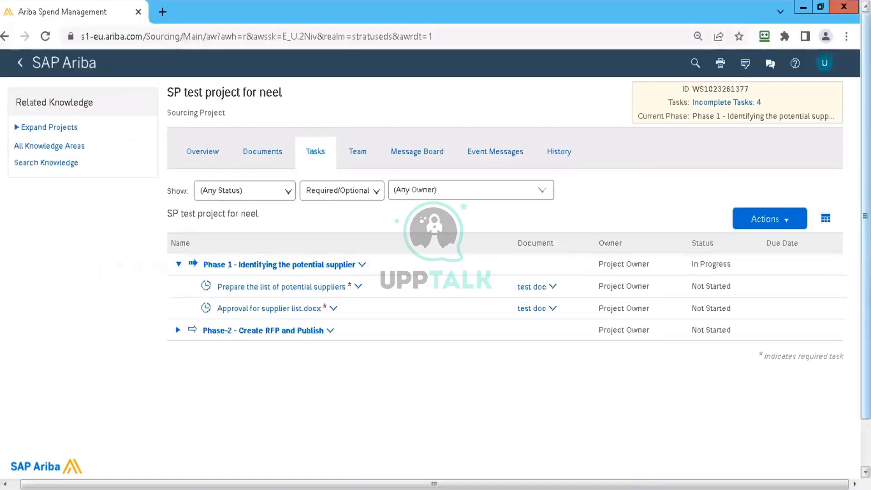
# Return to the home page and open the template library's documents list
pyautogui.click(59, 63)
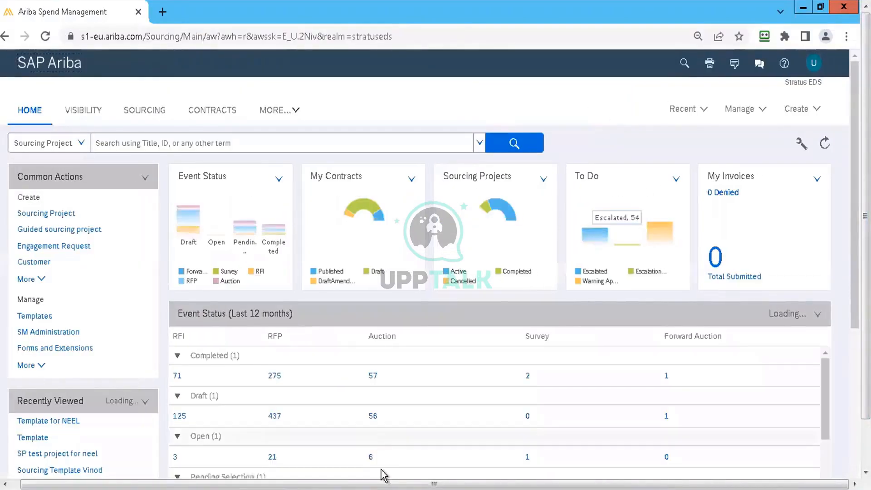
pyautogui.click(741, 112)
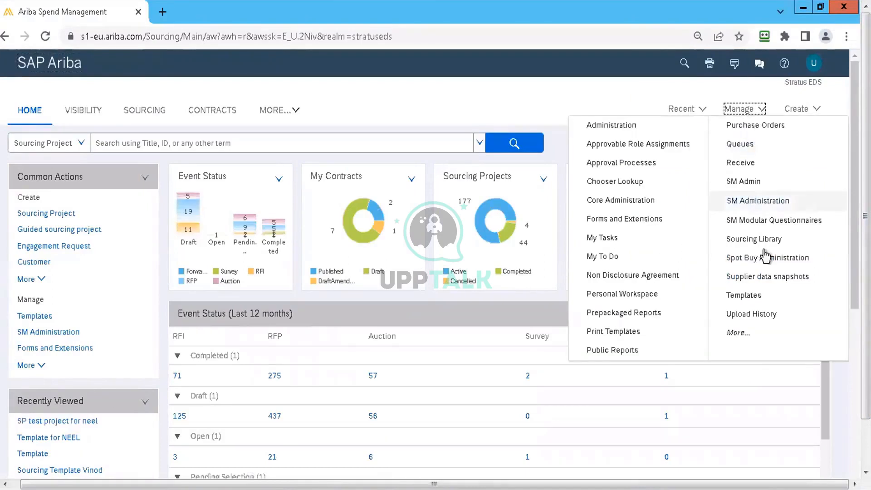
pyautogui.click(737, 299)
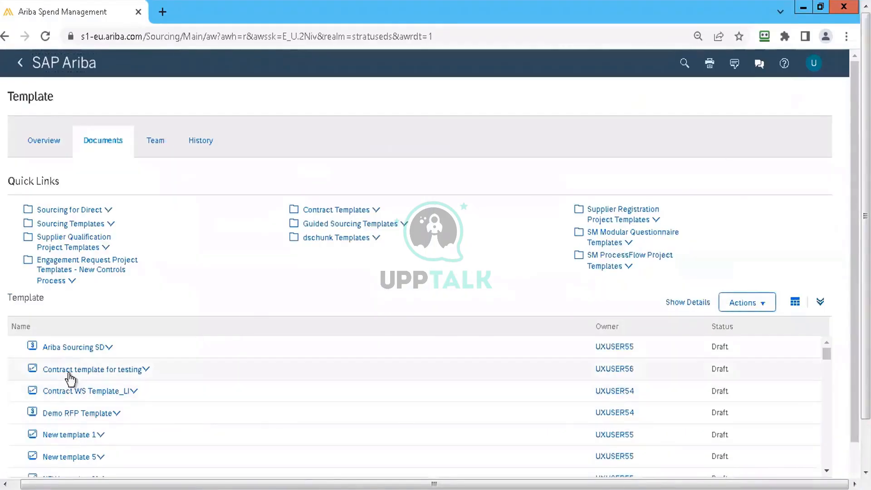
pyautogui.click(148, 370)
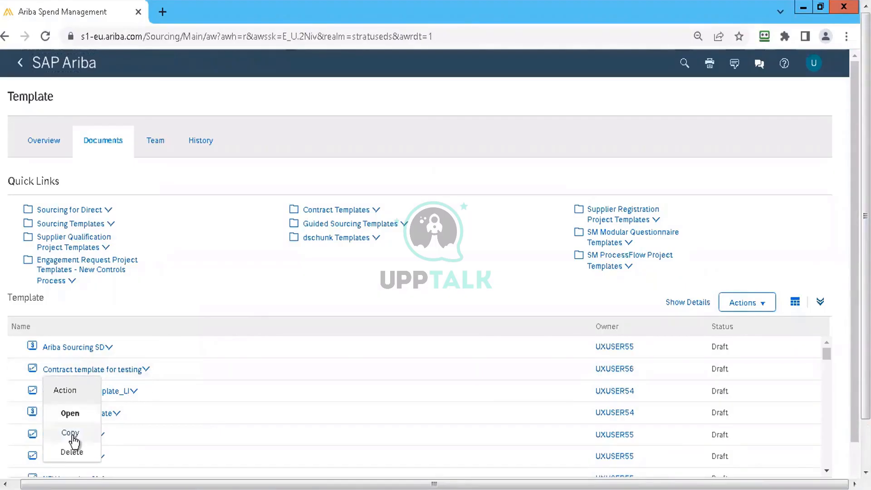
pyautogui.click(472, 268)
# Start a new template in the library with Contract Workspace (Procurement) as its project type
pyautogui.click(732, 308)
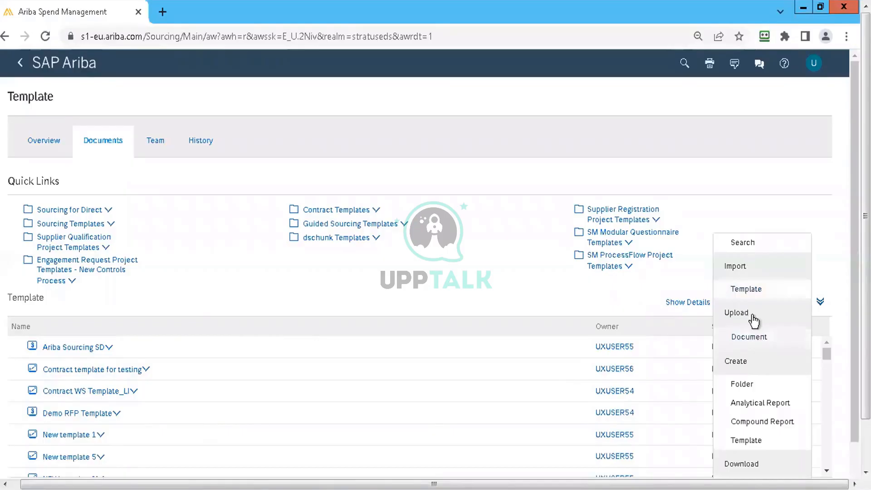
pyautogui.click(753, 440)
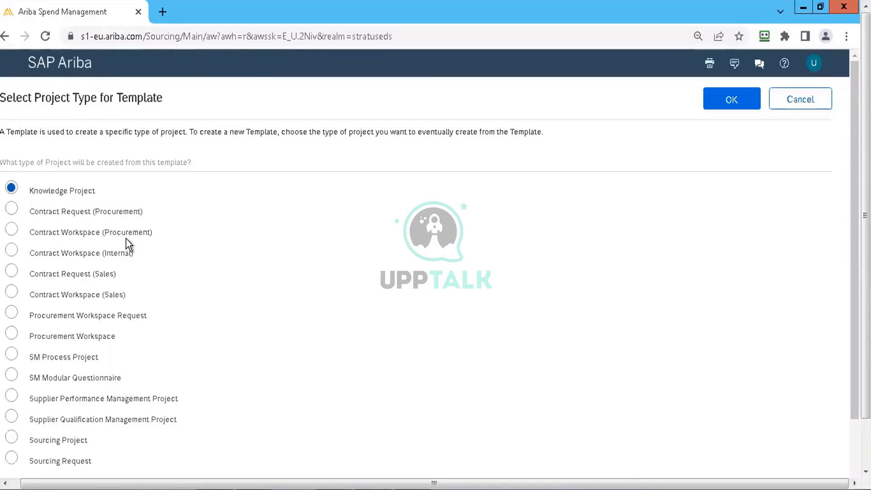
pyautogui.click(12, 231)
pyautogui.click(734, 105)
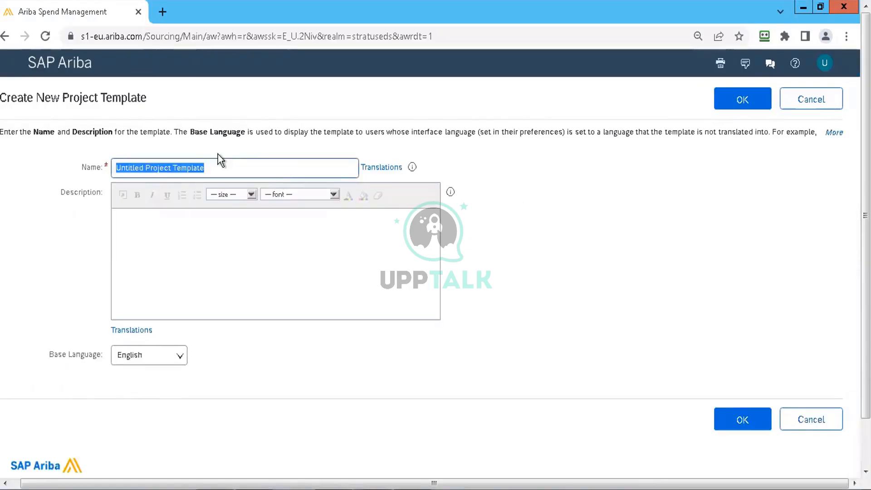
# Name the new template "Contract Workspace template for" followed by the person's first name, and create it
pyautogui.write('Con')
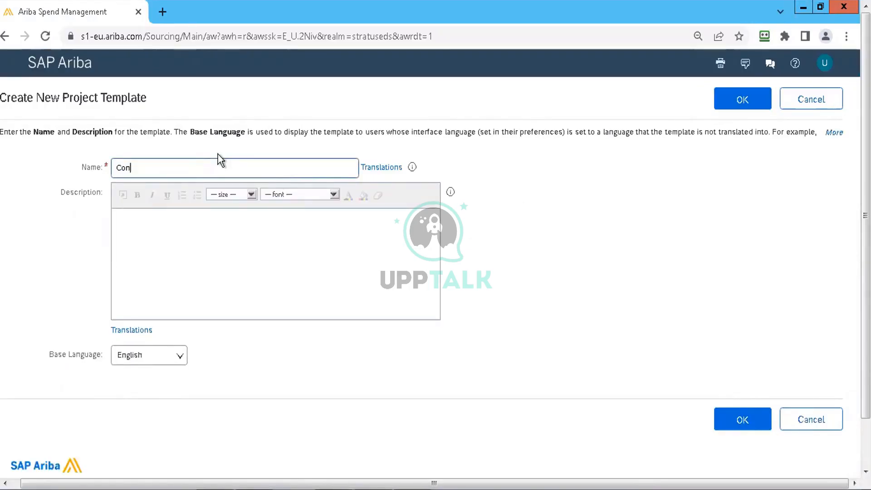
pyautogui.write('tract Workspace template ')
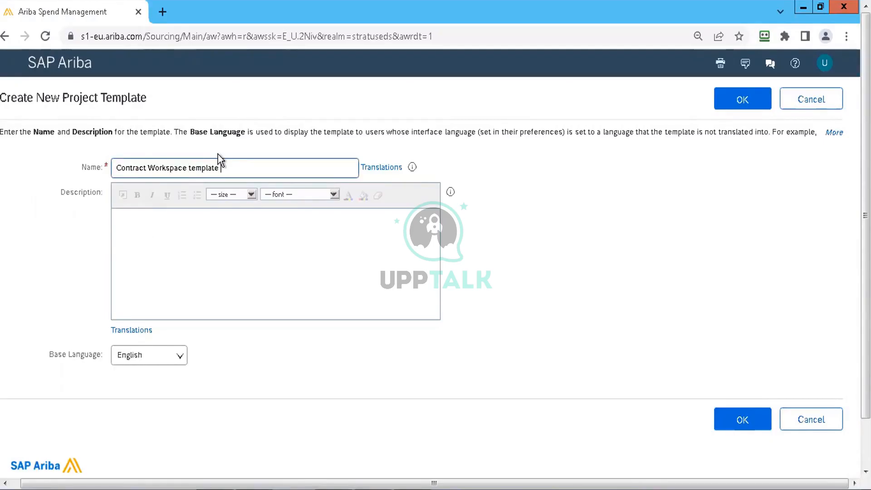
pyautogui.write('for ')
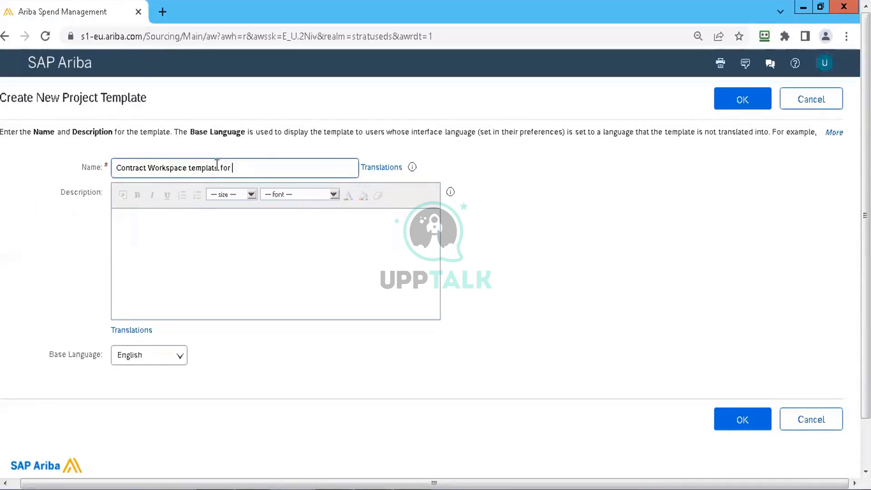
pyautogui.write('Neel')
pyautogui.click(728, 104)
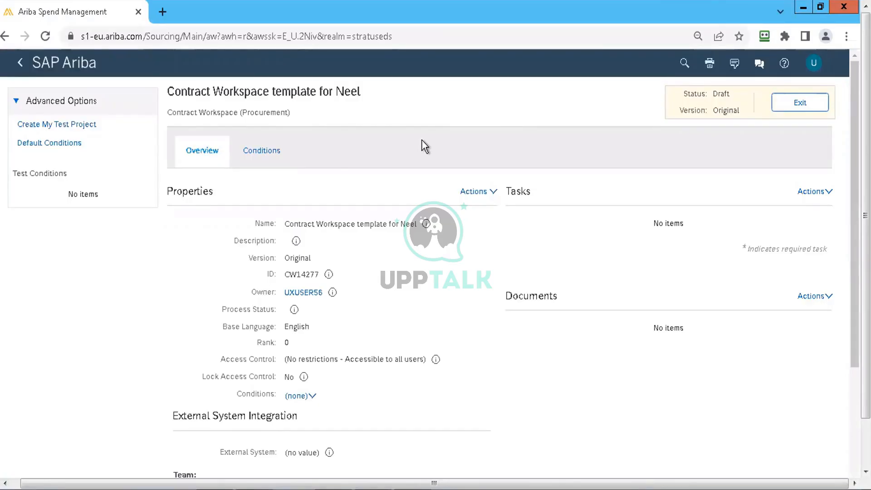
# Display the new template in Full View and look through its Documents, Tasks, Team, Conditions, Advanced Options and History sections
pyautogui.click(479, 193)
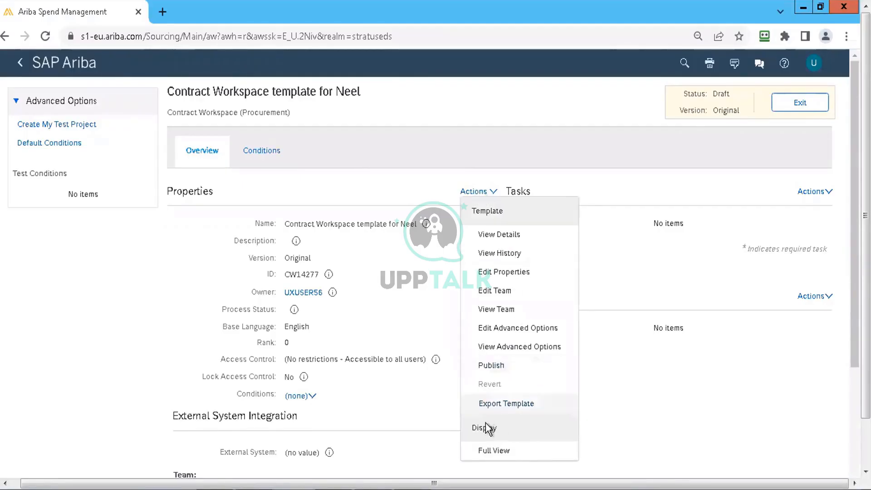
pyautogui.click(493, 451)
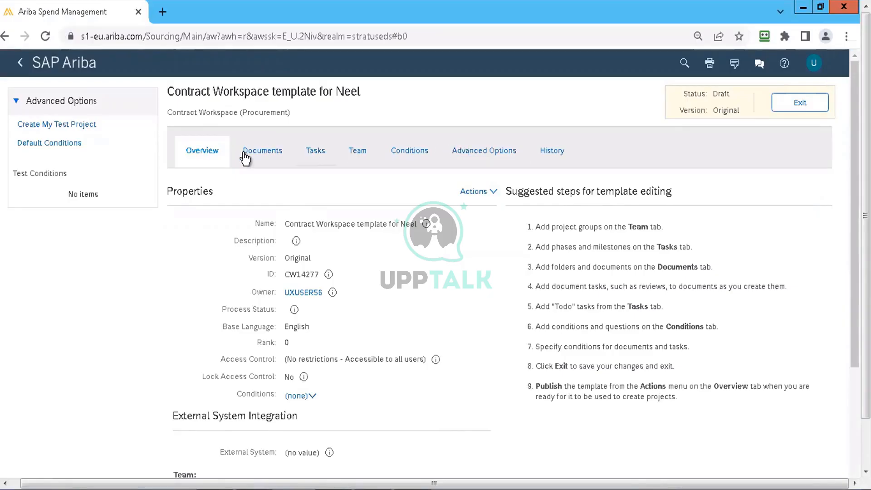
pyautogui.click(210, 152)
pyautogui.click(257, 152)
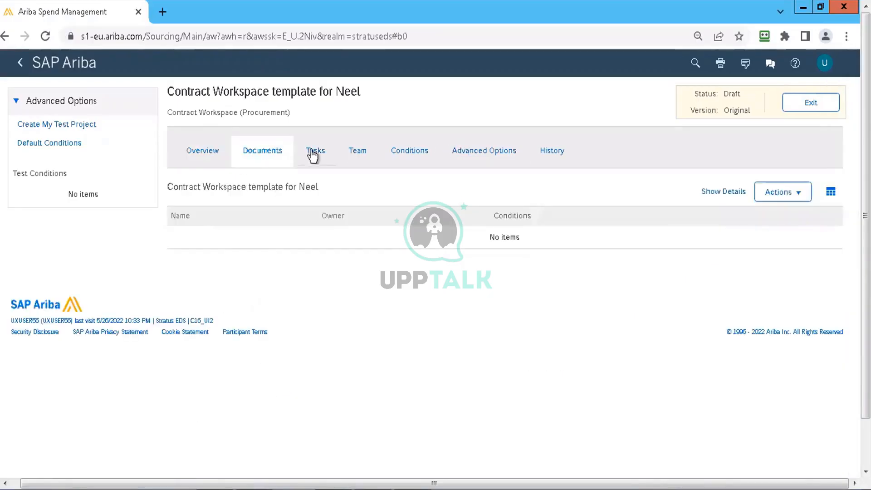
pyautogui.click(314, 151)
pyautogui.click(356, 155)
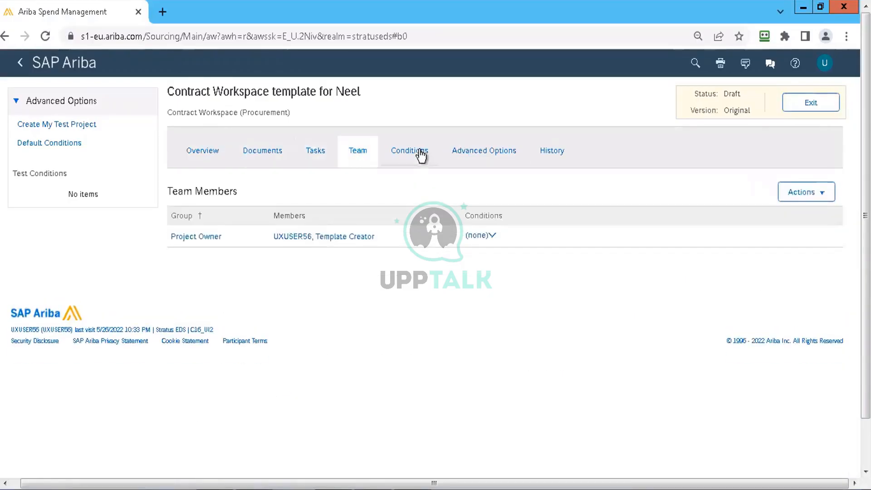
pyautogui.click(419, 152)
pyautogui.click(482, 155)
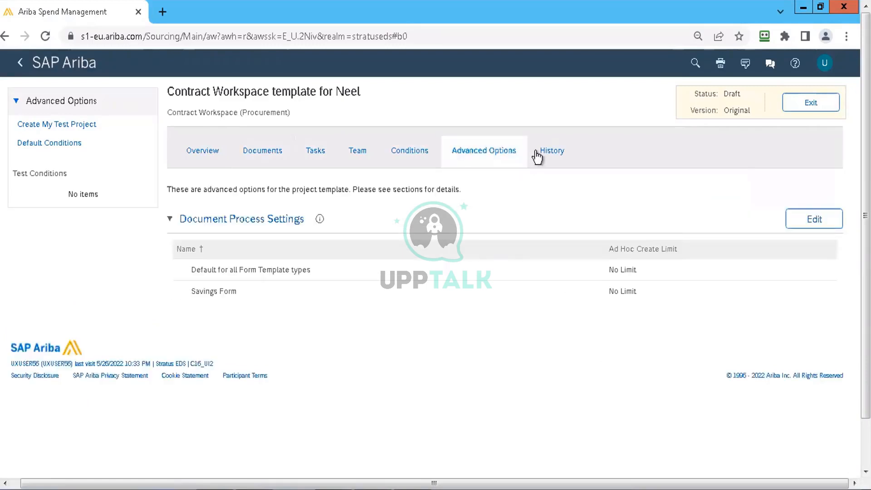
pyautogui.click(539, 153)
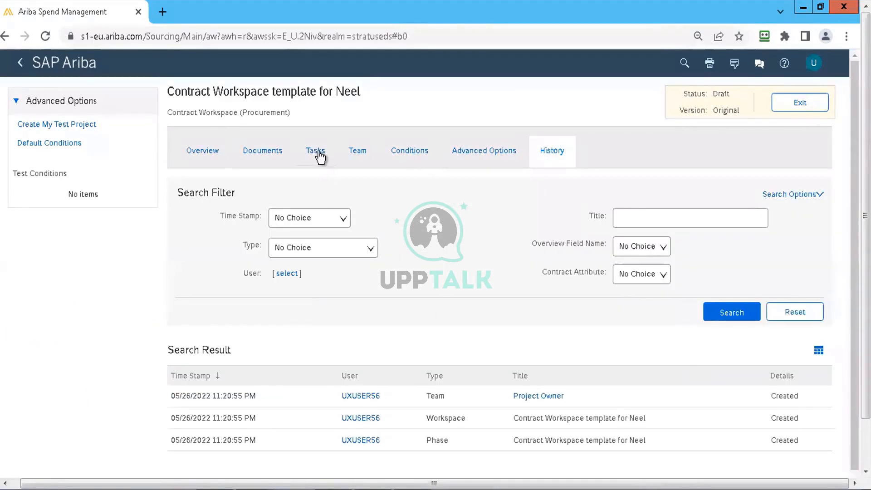
pyautogui.click(317, 154)
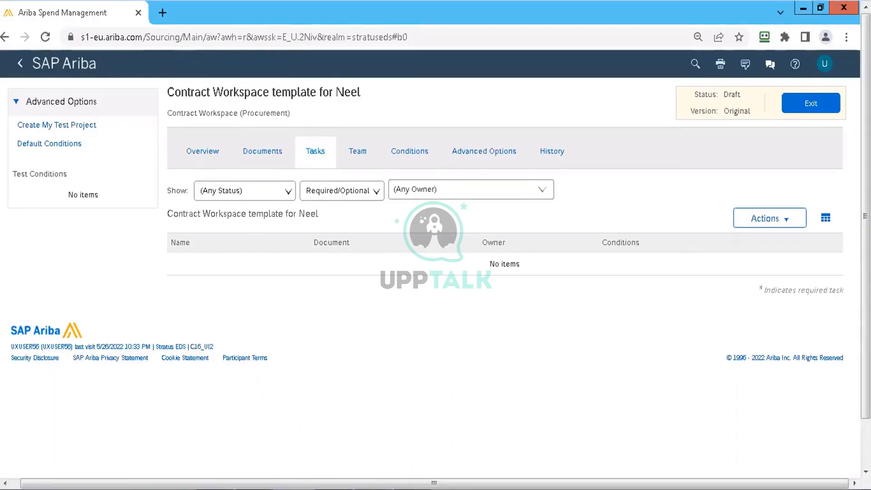
# Switch to the SAP ARIBA PowerPoint presentation and review the topics under Sourcing and Contract Management on the first slide
pyautogui.hotkey('alt', 'Tab')
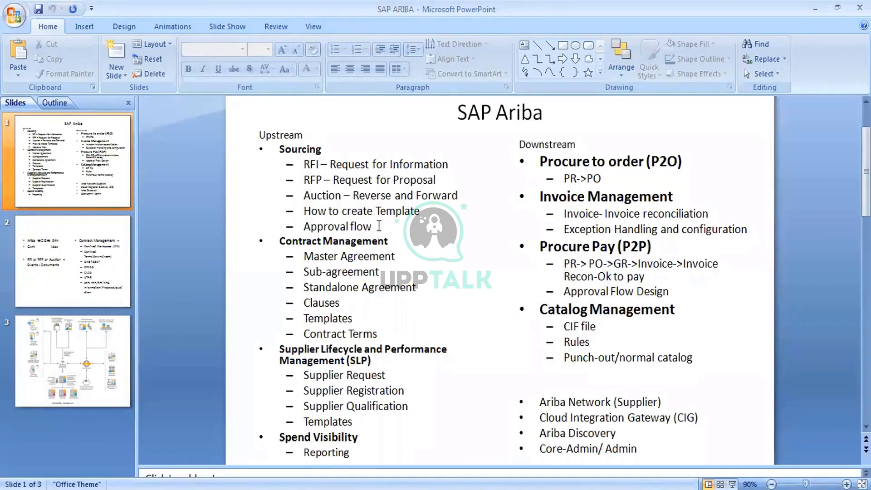
pyautogui.moveTo(373, 227); pyautogui.dragTo(303, 195)
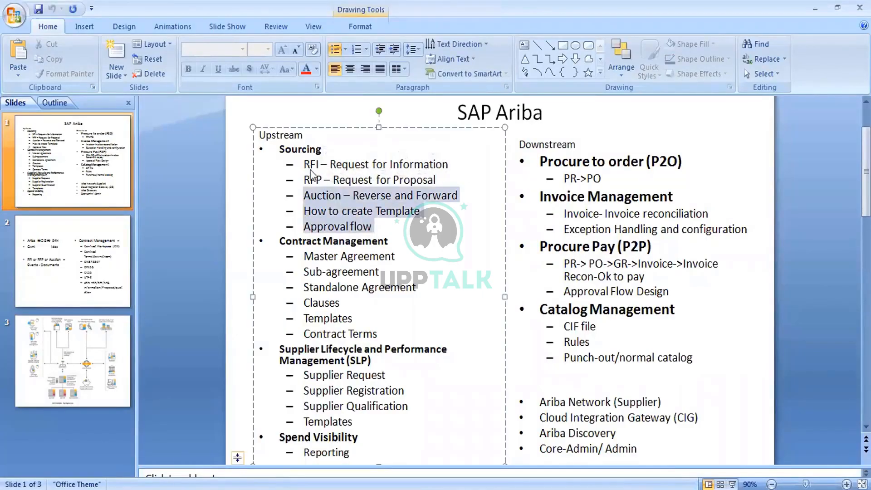
pyautogui.click(313, 256)
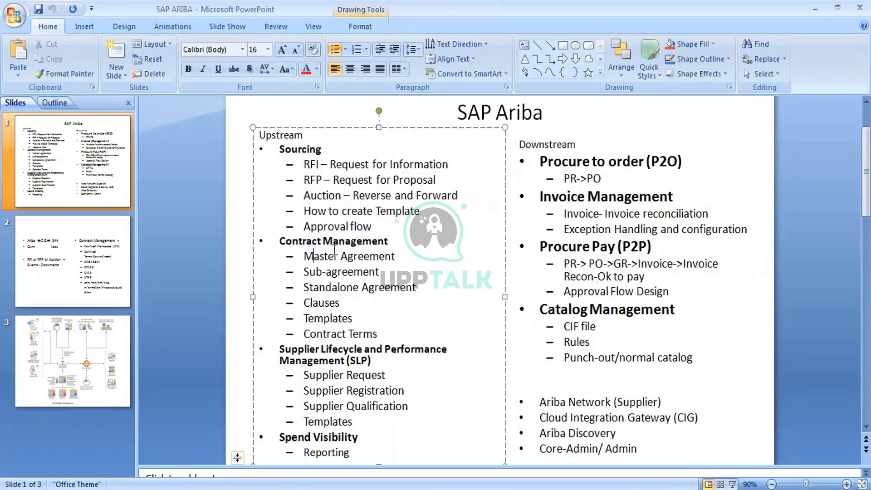
pyautogui.moveTo(380, 334); pyautogui.dragTo(363, 327)
pyautogui.click(364, 328)
pyautogui.moveTo(382, 334); pyautogui.dragTo(309, 258)
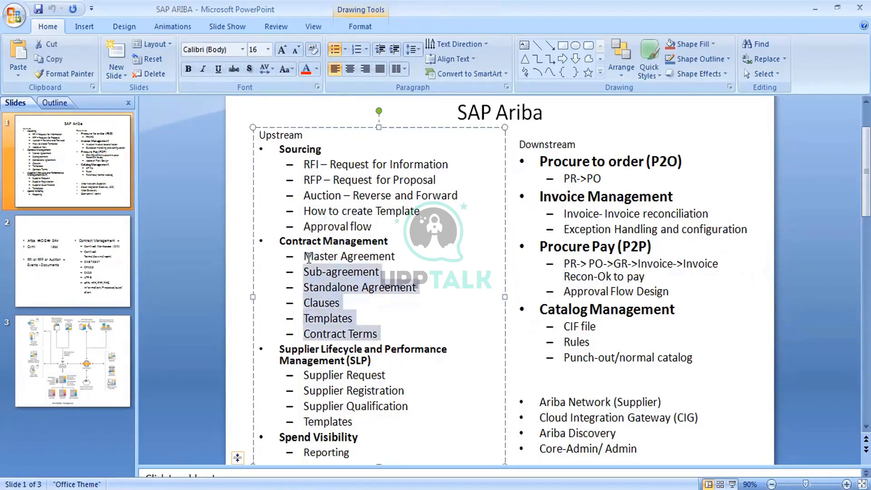
pyautogui.click(316, 282)
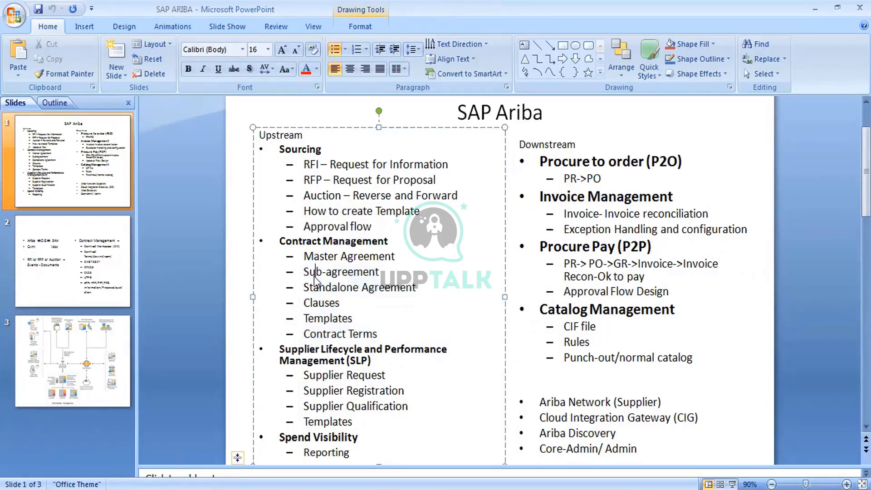
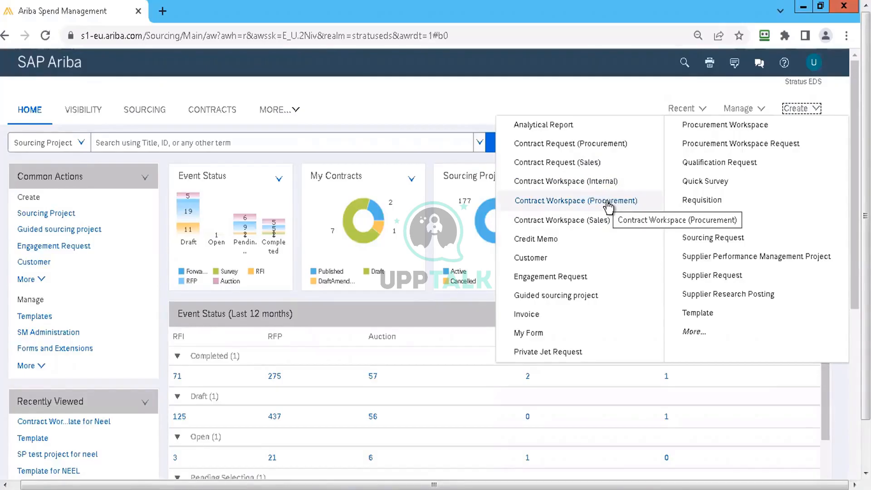
# Start a new procurement contract workspace and enter "Contract for Employee Dresses" as its name
pyautogui.click(584, 208)
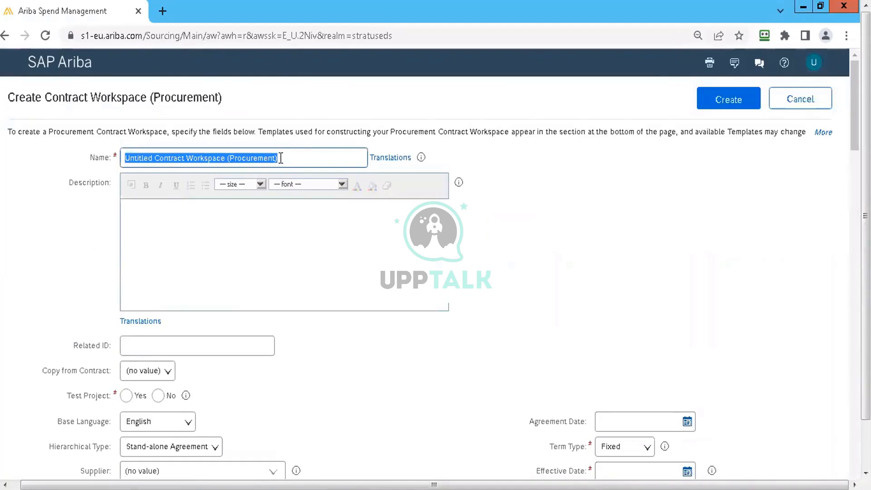
pyautogui.write('Contra')
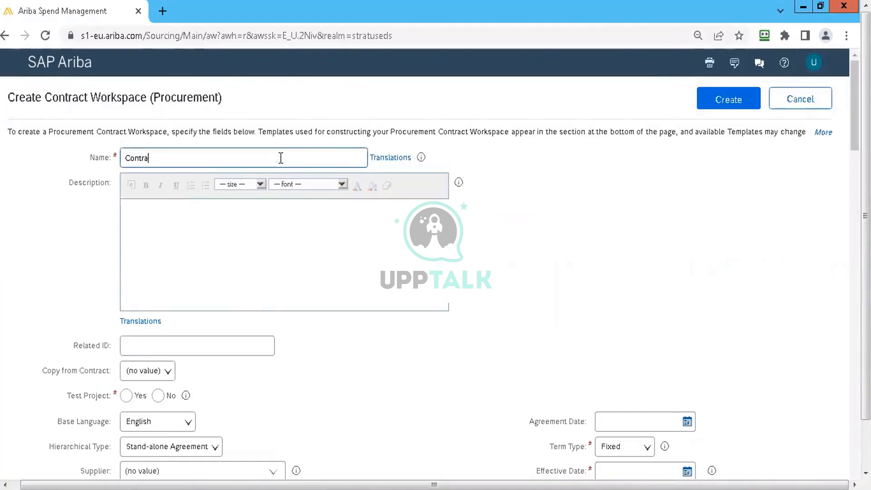
pyautogui.write('ct for')
pyautogui.write('Employee Dresses')
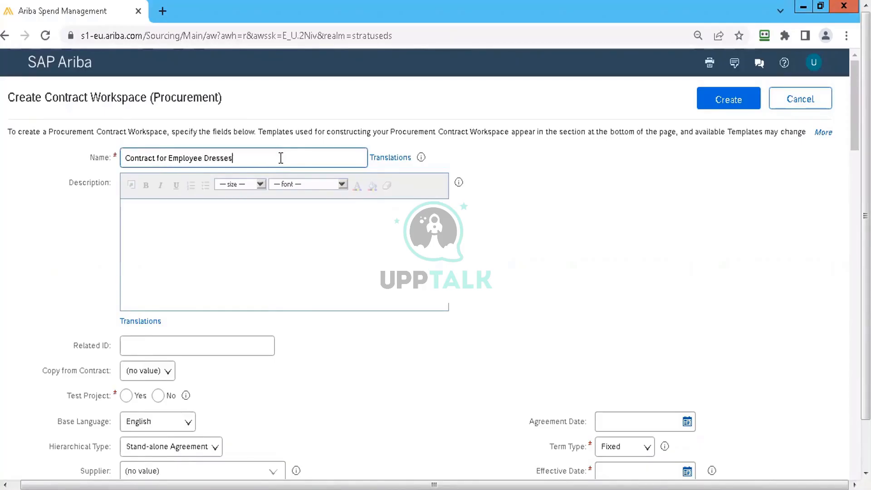
pyautogui.click(216, 223)
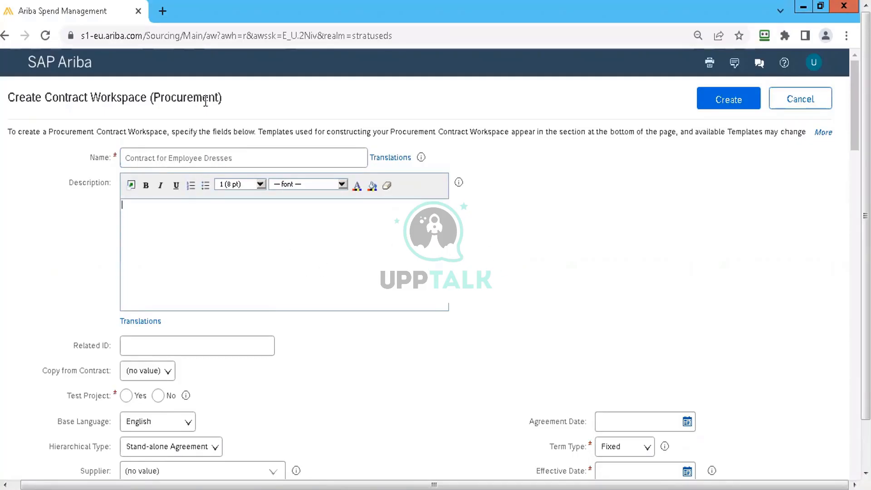
# Insert the word "Workspace" so the name reads "Contract Workspace for Employee Dresses"
pyautogui.click(158, 155)
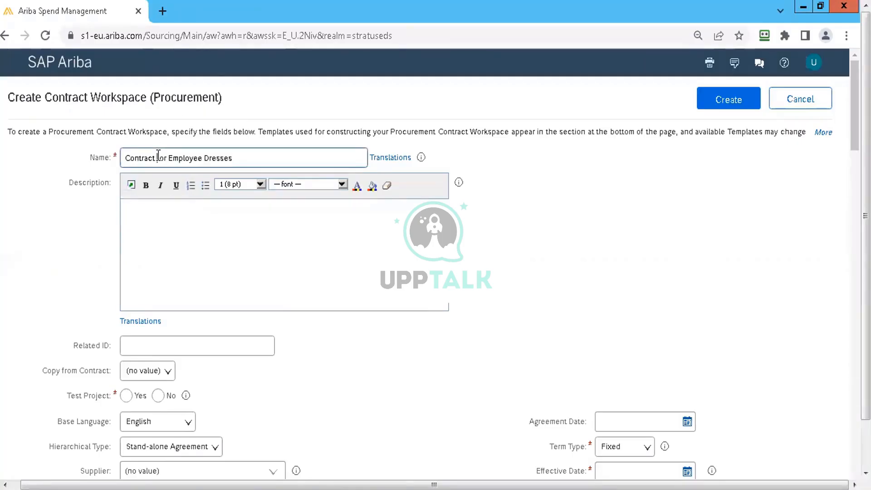
pyautogui.write('W')
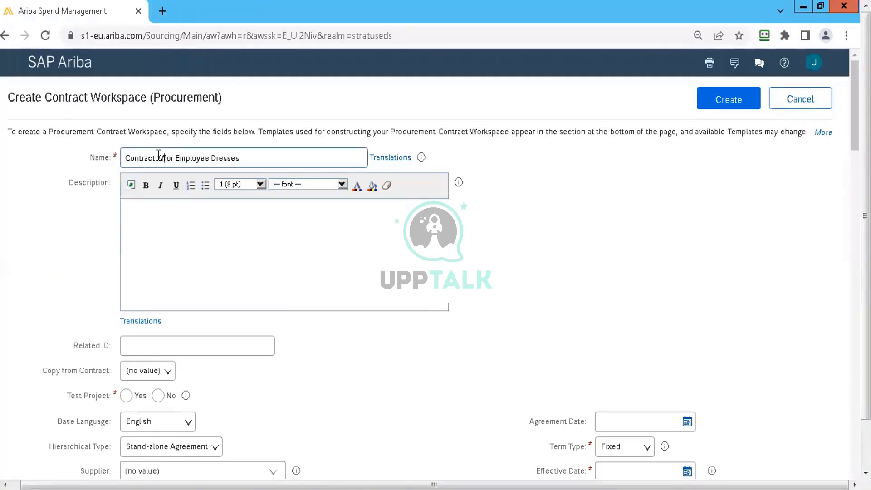
pyautogui.write('ork')
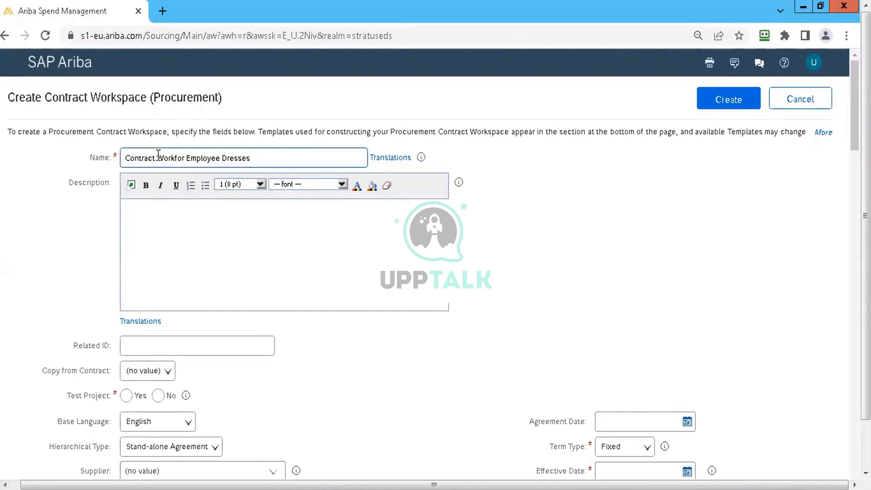
pyautogui.write('space')
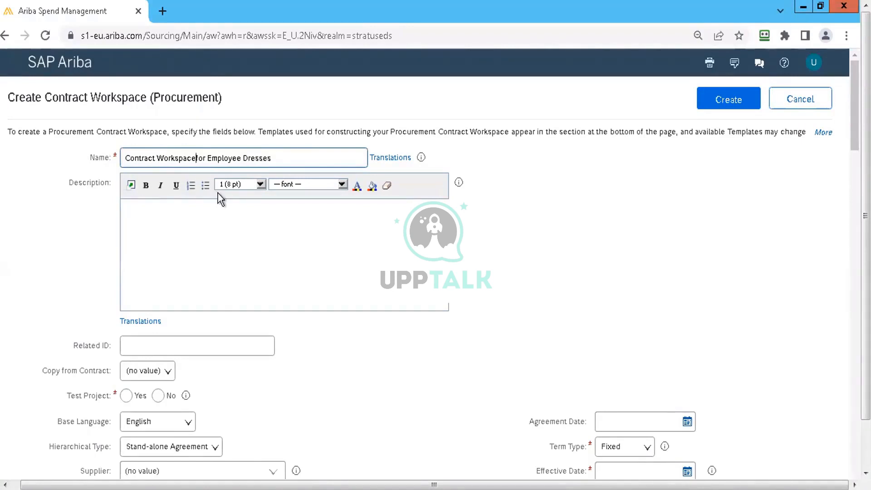
pyautogui.click(596, 231)
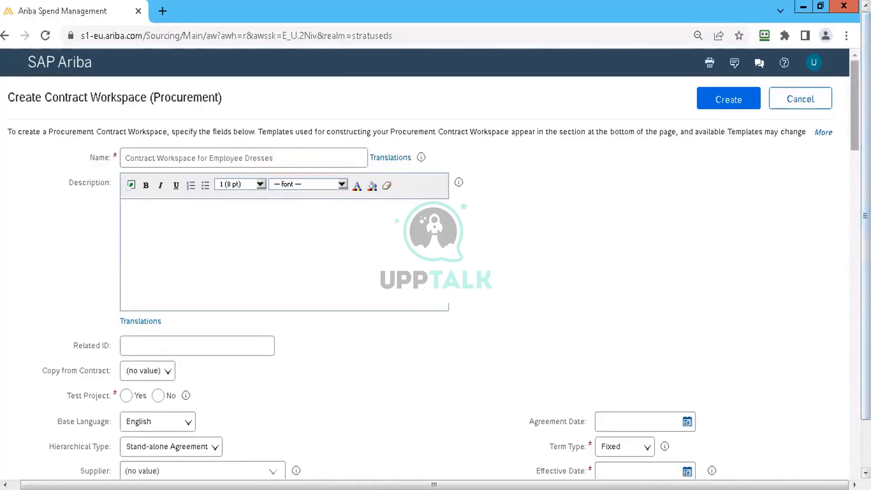
# Mark the workspace as not a test project and set its hierarchical type to Master Agreement
pyautogui.moveTo(855, 109)
pyautogui.mouseDown()
pyautogui.moveTo(854, 163)
pyautogui.moveTo(855, 101)
pyautogui.mouseUp()
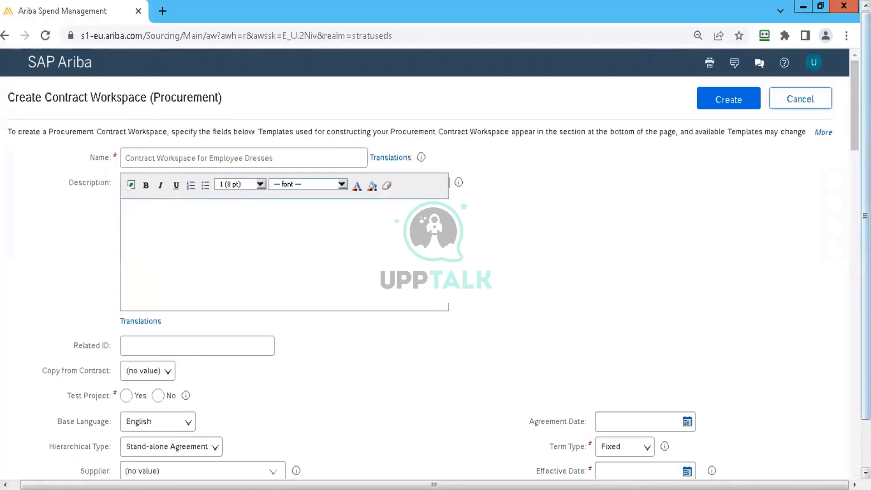
pyautogui.moveTo(855, 104); pyautogui.dragTo(854, 137)
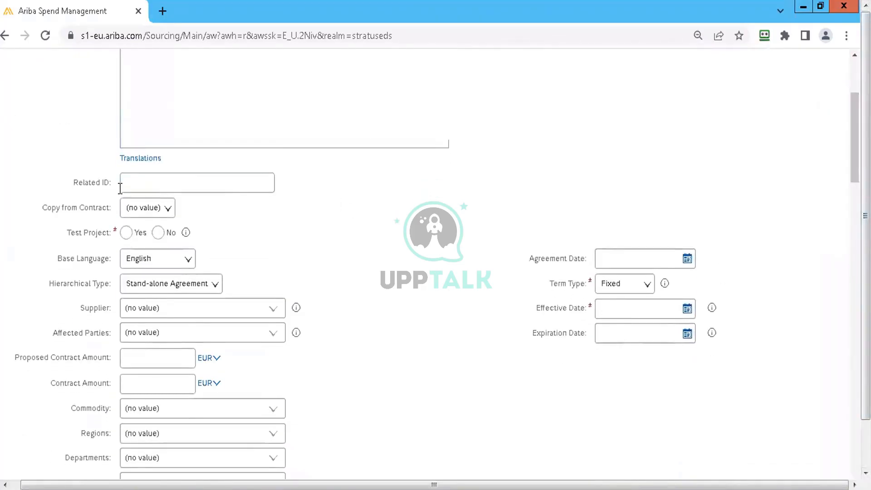
pyautogui.click(148, 187)
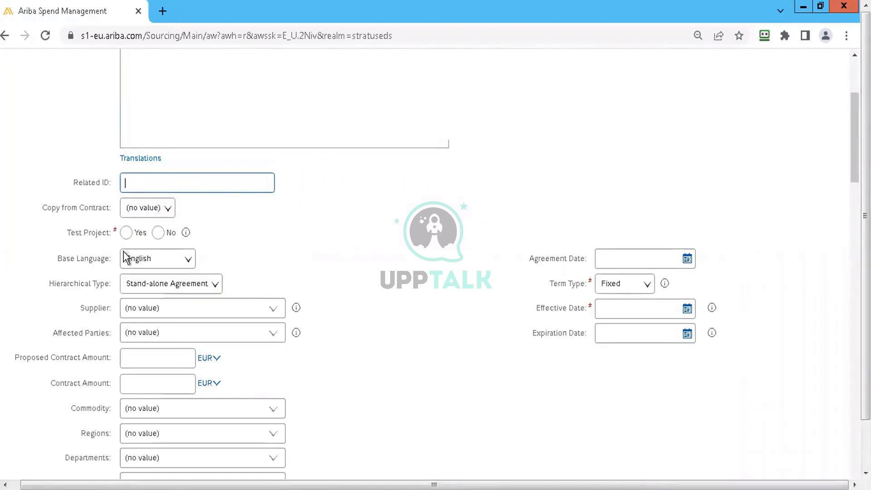
pyautogui.click(159, 233)
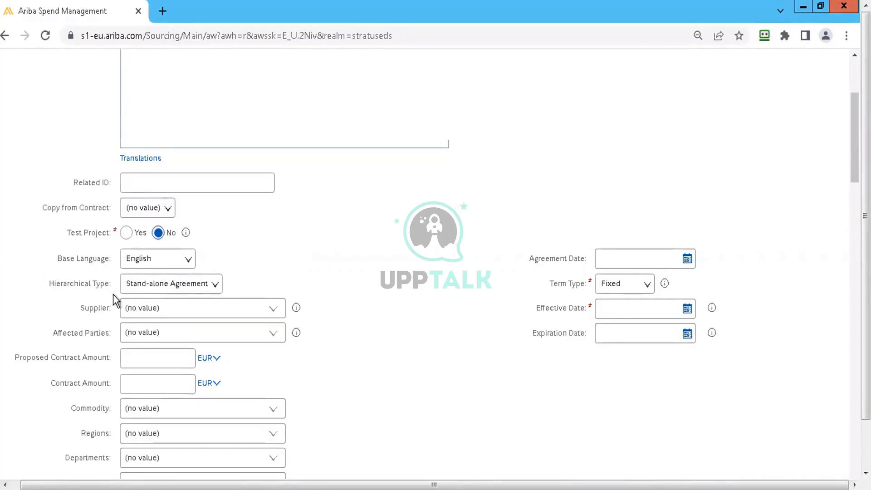
pyautogui.click(191, 287)
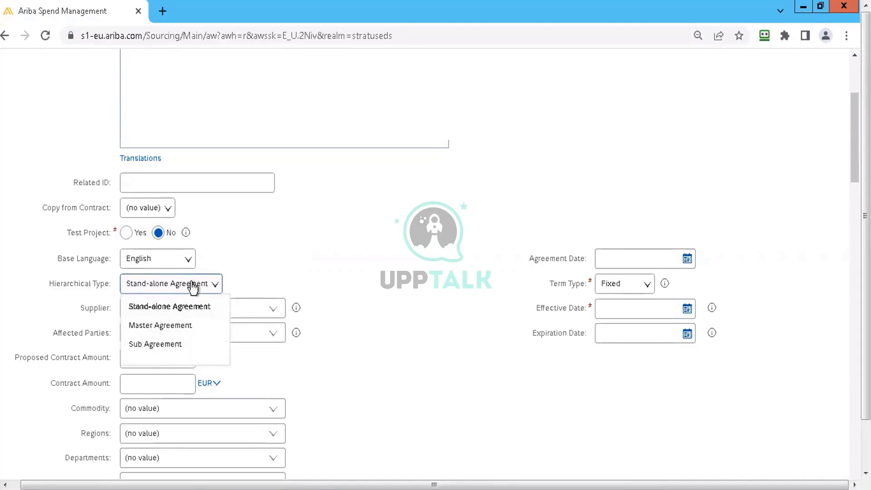
pyautogui.click(180, 327)
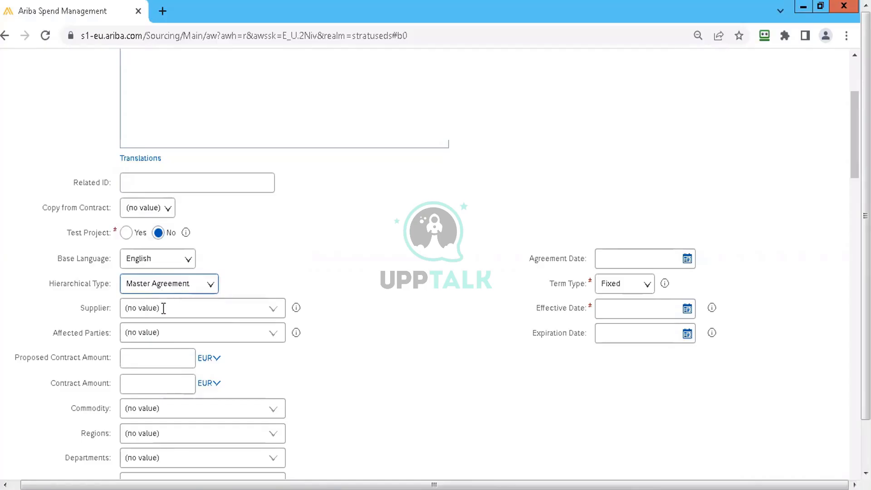
# Search the suppliers for "neel" and assign Neel Pvt Limited as the contract's supplier
pyautogui.click(274, 310)
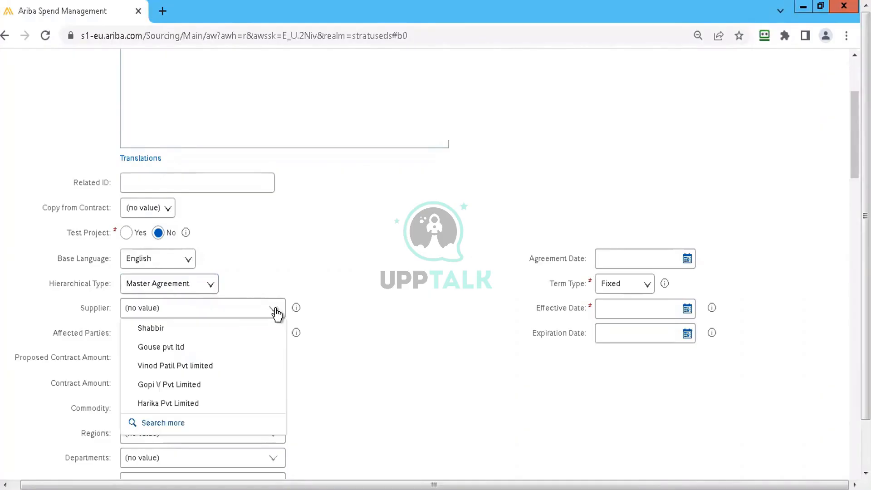
pyautogui.click(169, 423)
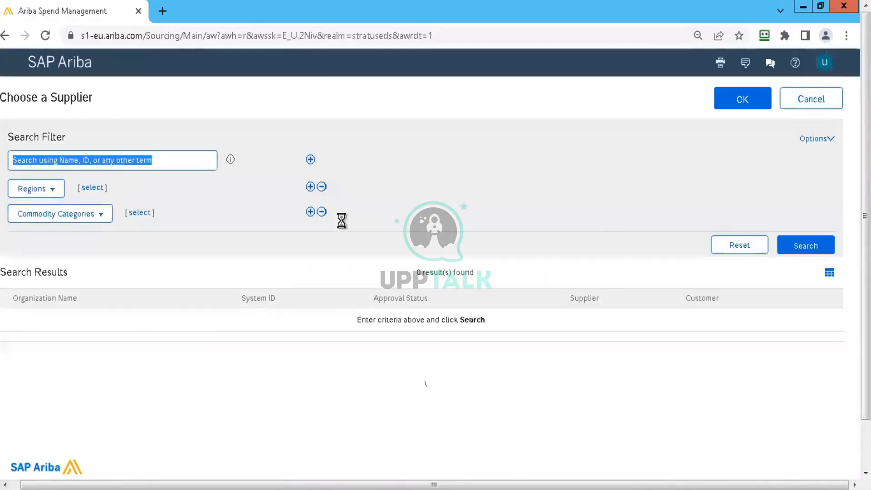
pyautogui.write('neel')
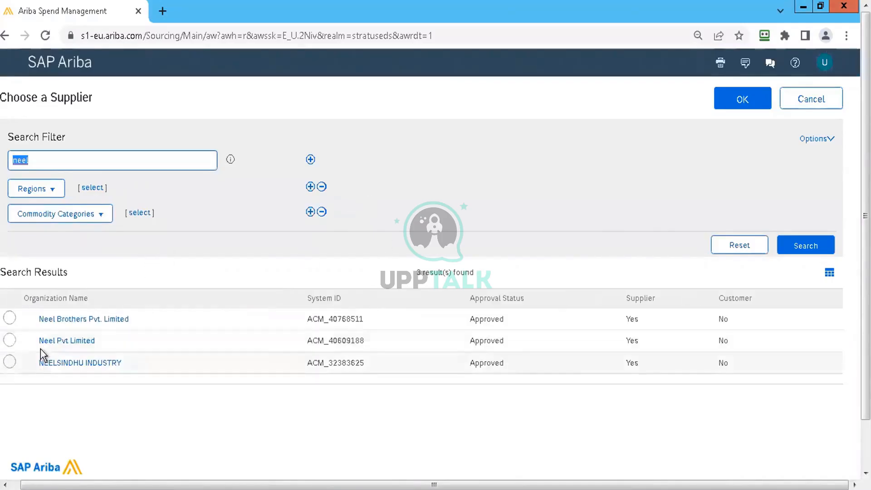
pyautogui.click(10, 340)
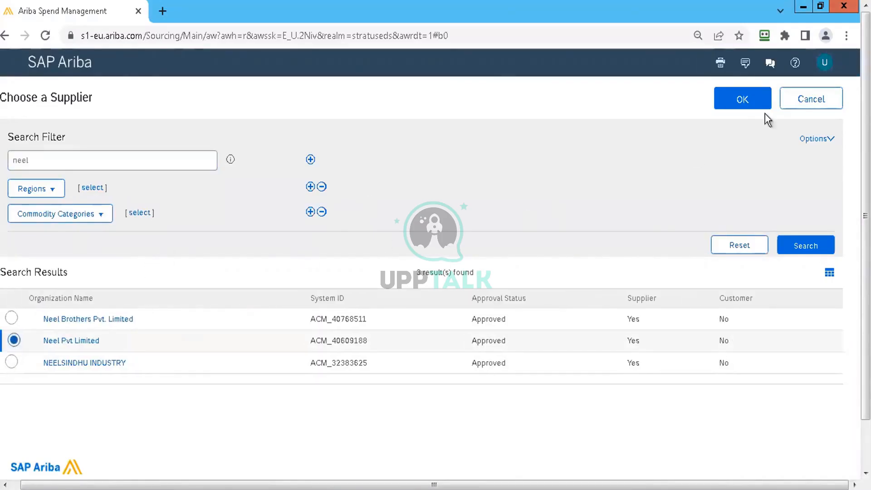
pyautogui.click(740, 107)
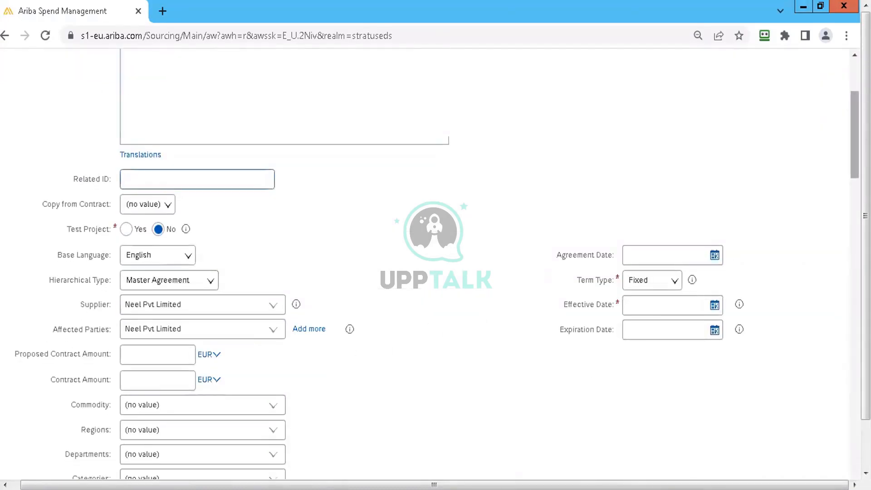
# Set the contract amount to 85000 EUR and the commodity to All Commodities
pyautogui.scroll(-3, 455, 196)
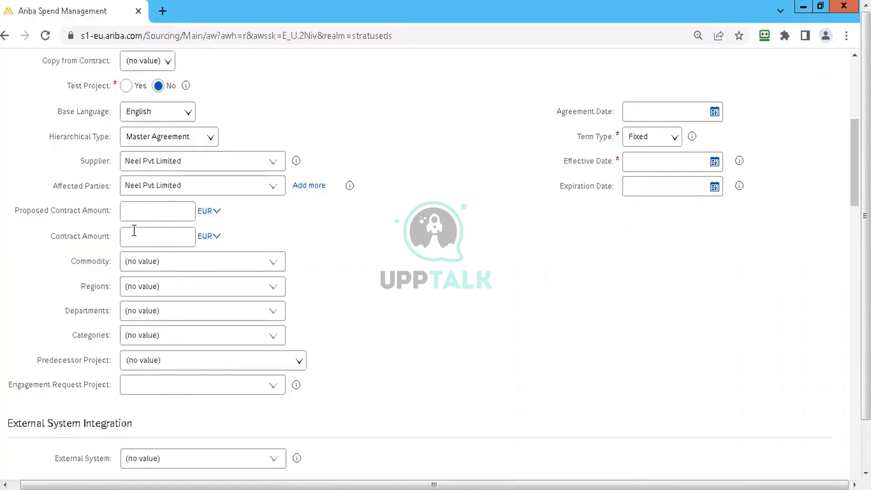
pyautogui.click(134, 236)
pyautogui.write('85000')
pyautogui.click(270, 266)
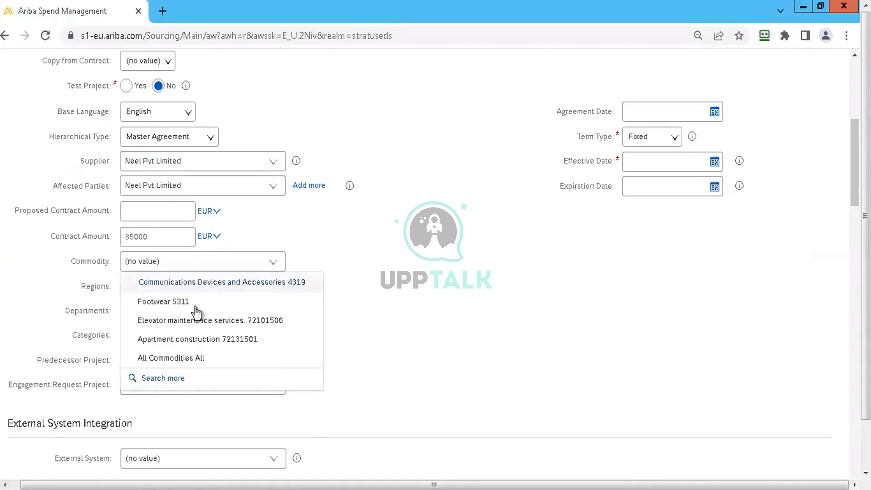
pyautogui.click(192, 358)
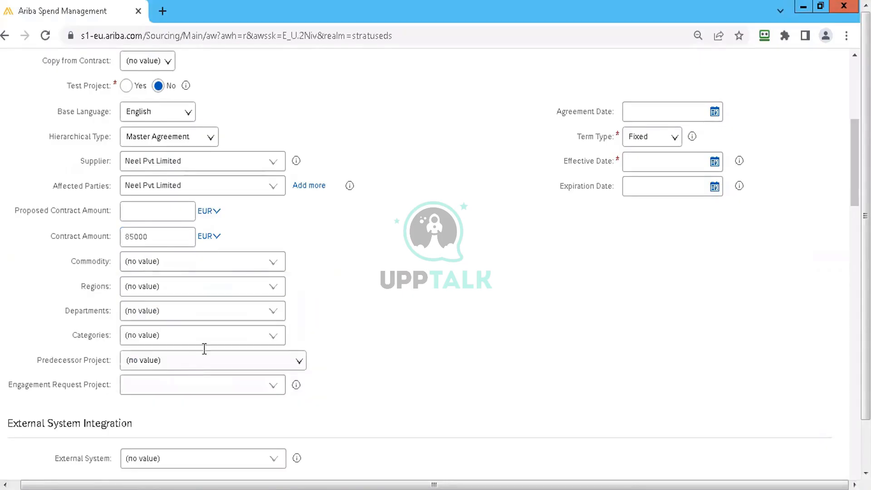
# Set the contract workspace's region to All
pyautogui.scroll(3, 272, 363)
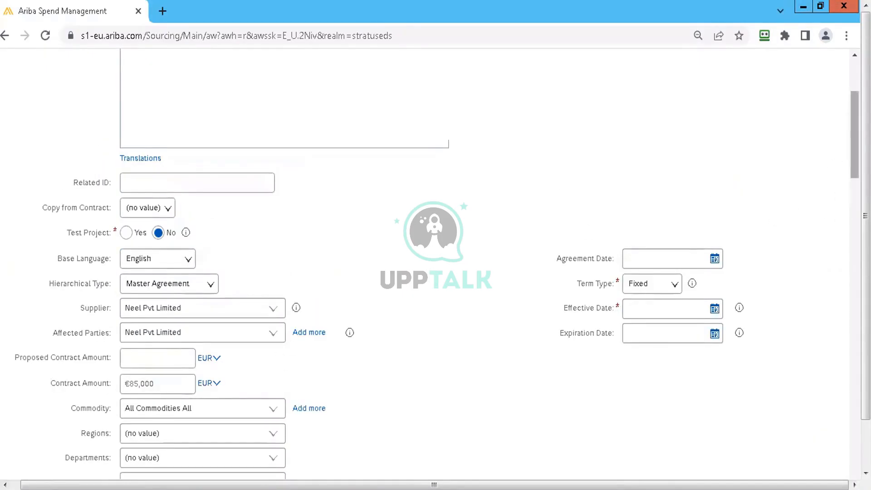
pyautogui.scroll(-8, 848, 146)
pyautogui.scroll(3, 371, 135)
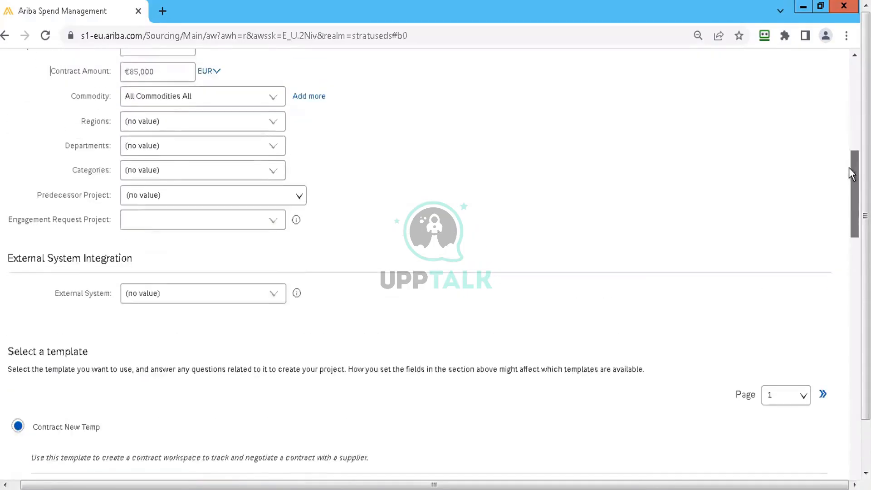
pyautogui.click(274, 128)
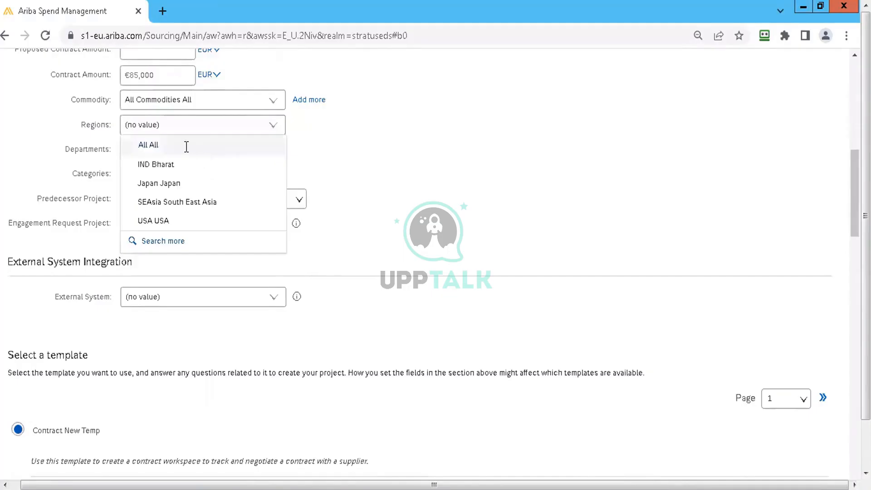
pyautogui.click(187, 146)
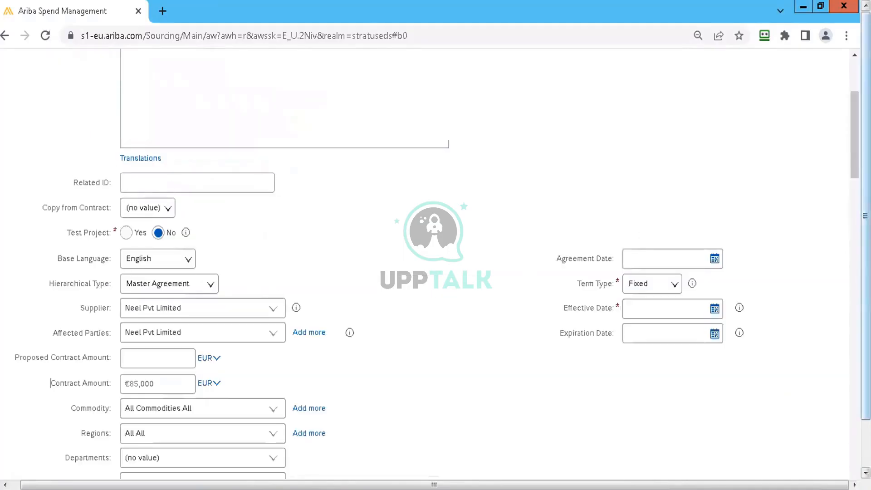
# Set the agreement date to 05/25/2022
pyautogui.scroll(-5, 721, 177)
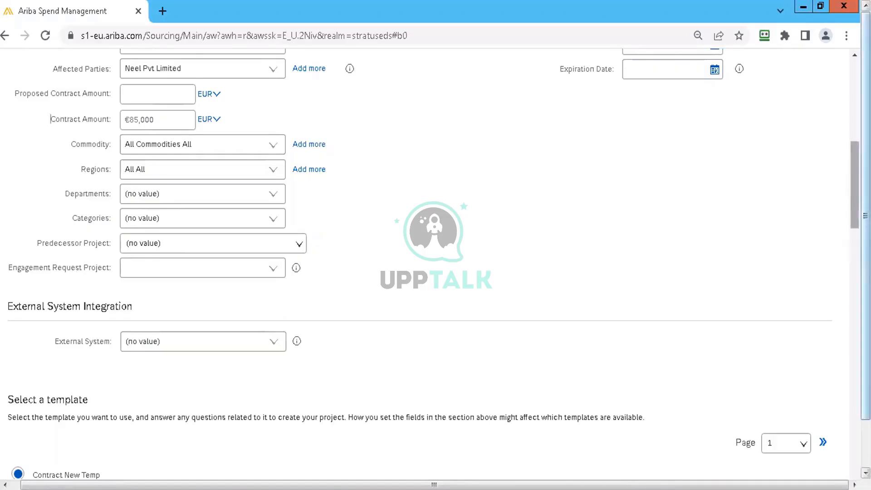
pyautogui.scroll(4, 663, 186)
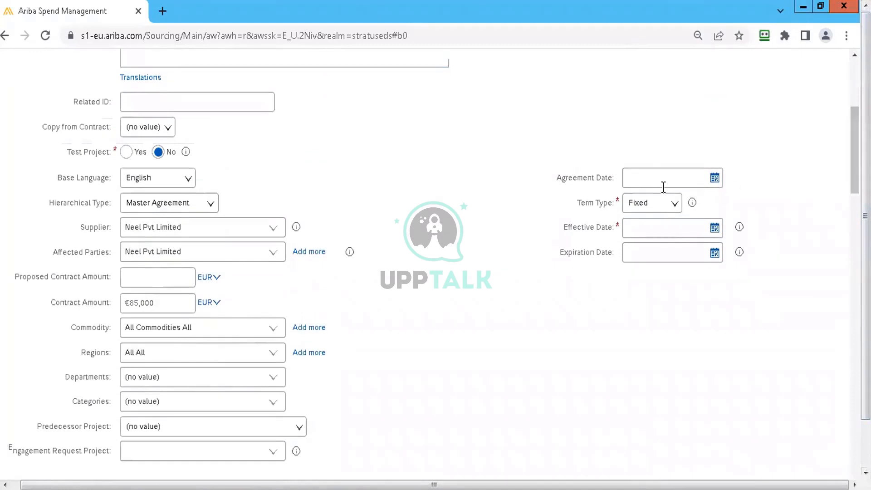
pyautogui.click(711, 182)
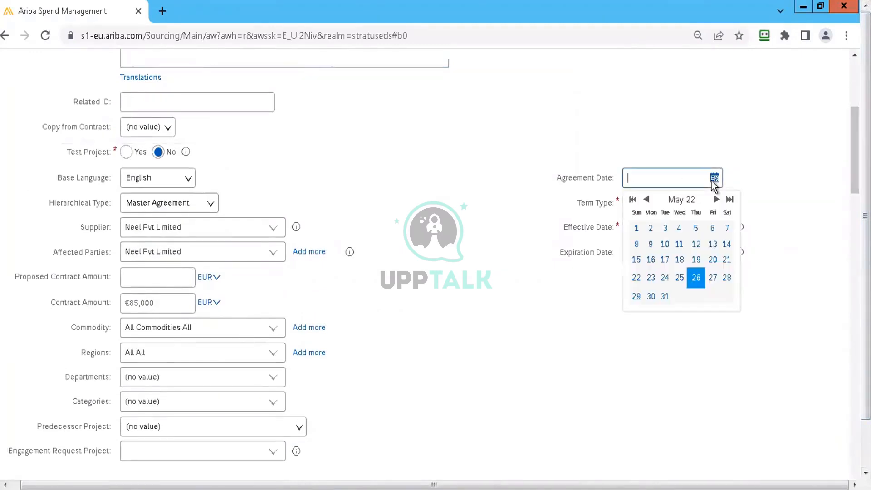
pyautogui.click(679, 278)
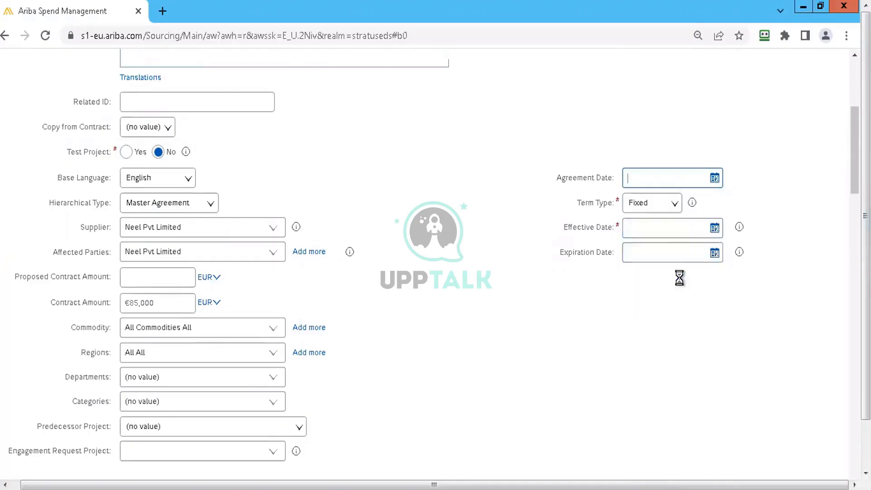
pyautogui.scroll(2, 681, 284)
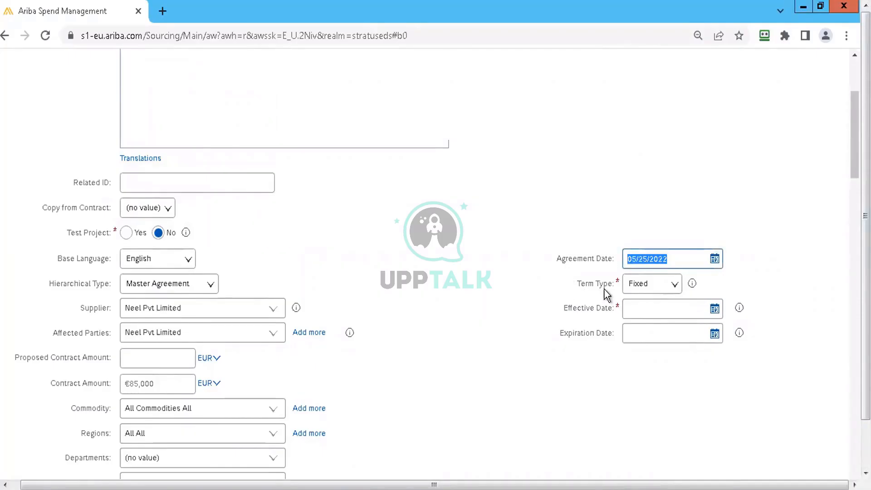
# Review the available Term Type options and read the help text explaining them
pyautogui.click(656, 293)
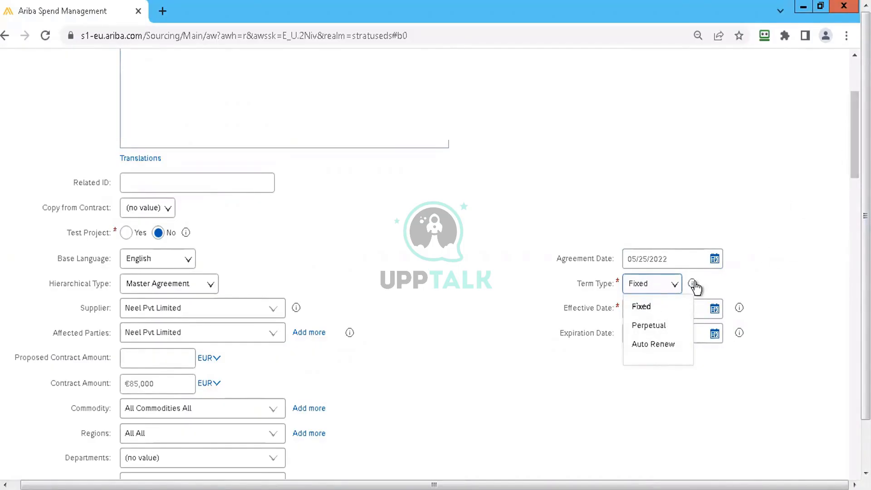
pyautogui.scroll(-2, 695, 286)
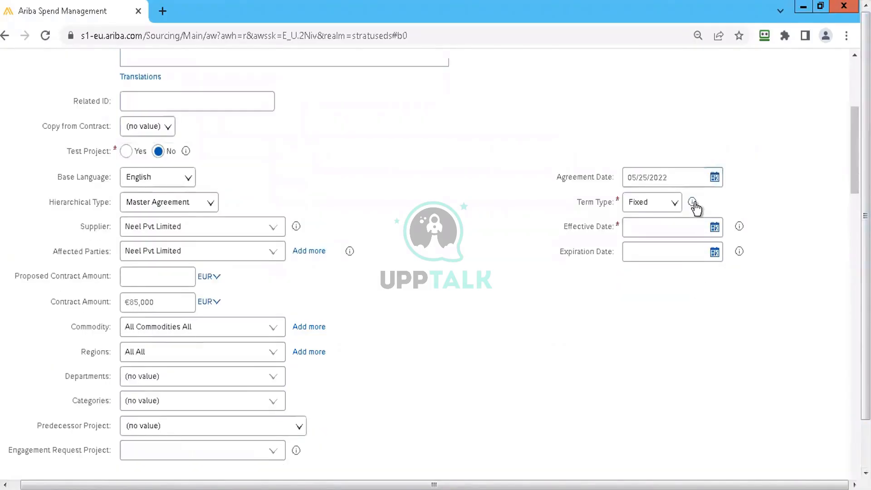
pyautogui.moveTo(694, 204)
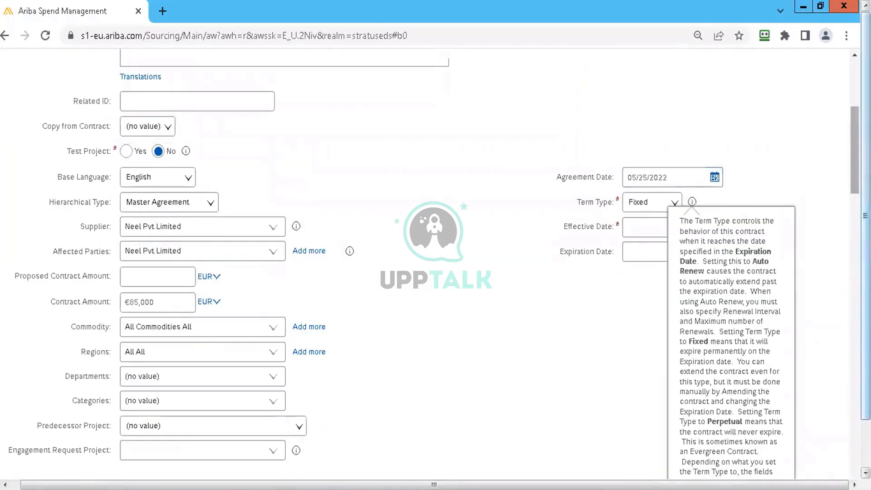
# Compare the Term Type choices with the explanation in the field's help text
pyautogui.scroll(-3, 730, 106)
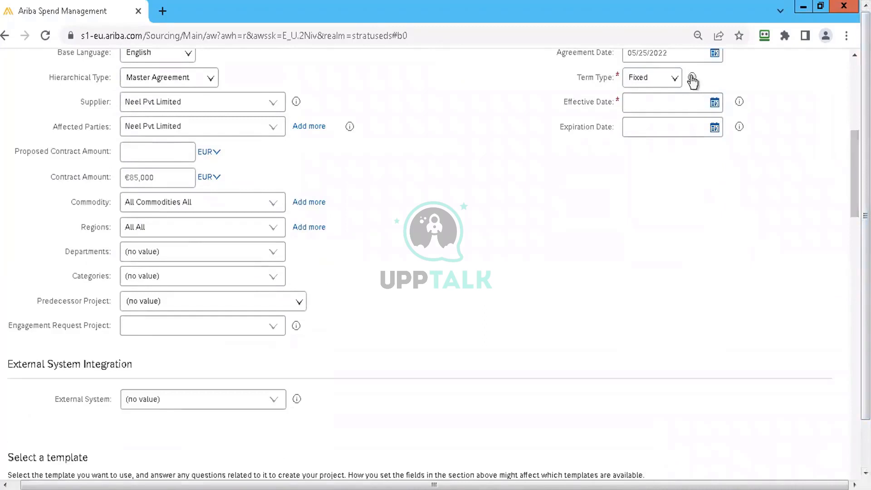
pyautogui.moveTo(692, 81)
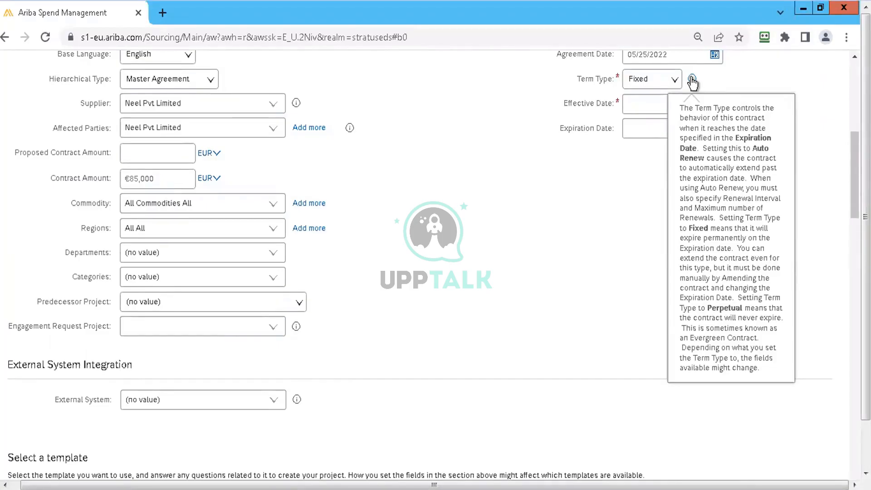
pyautogui.click(667, 88)
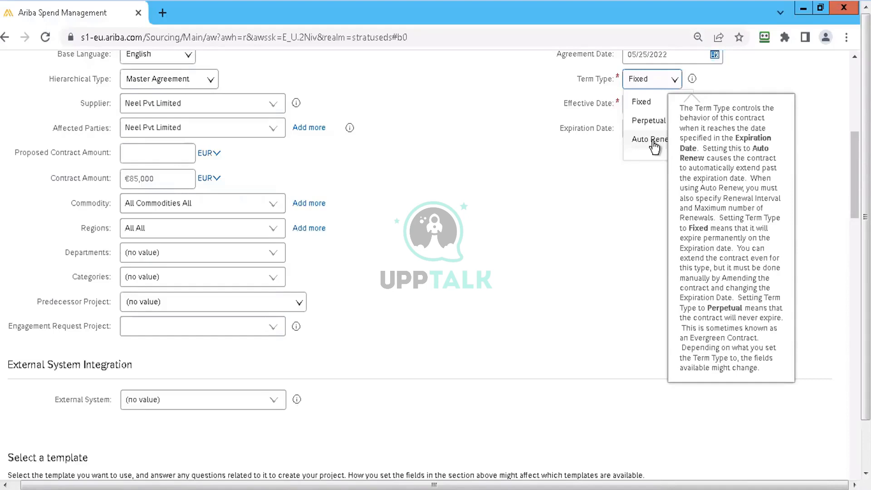
pyautogui.click(575, 167)
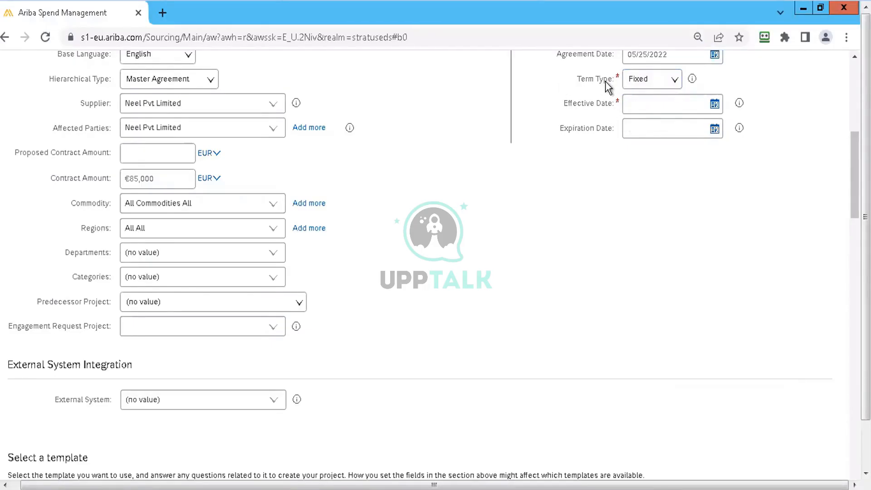
# Set the effective date to 05/26/2022 and the expiration date to 06/29/2022
pyautogui.click(714, 104)
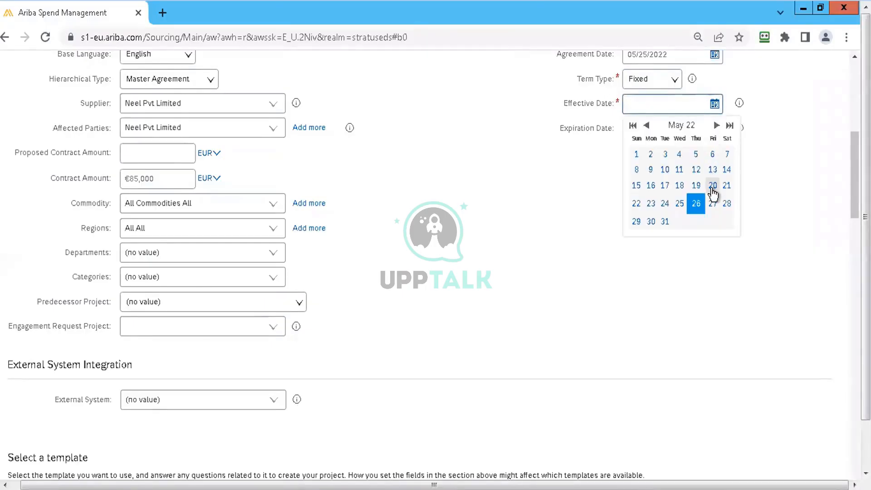
pyautogui.click(689, 207)
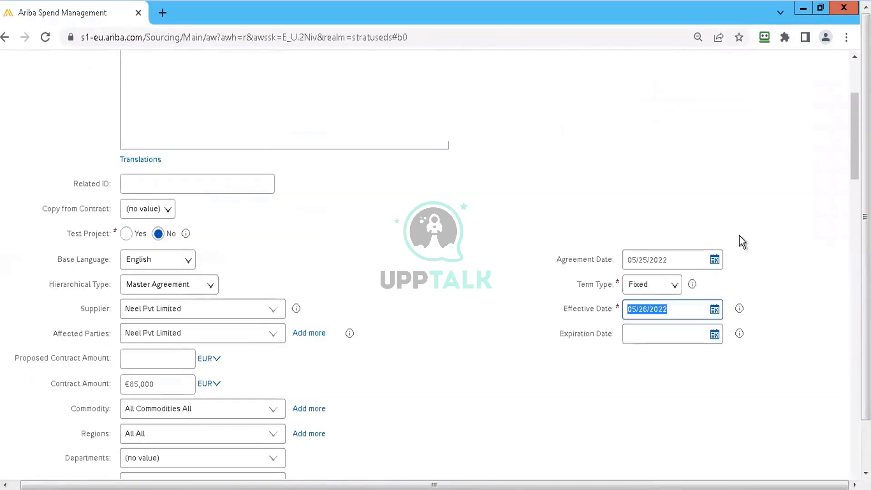
pyautogui.click(715, 334)
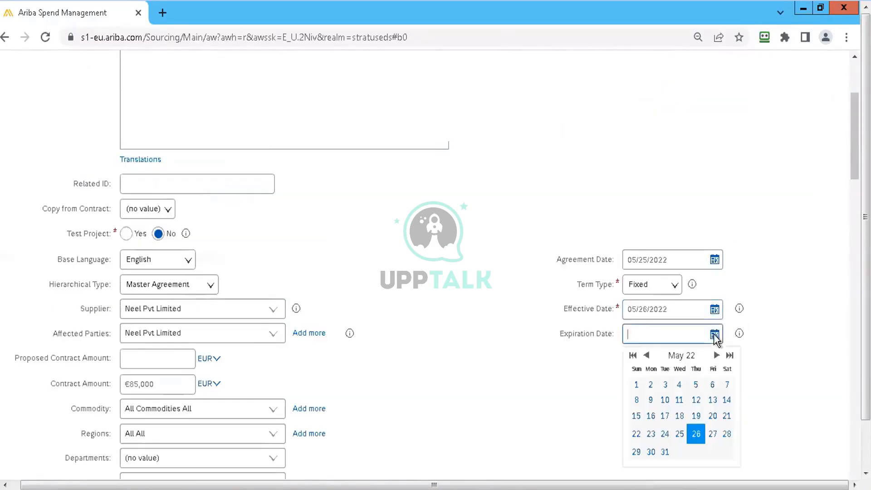
pyautogui.click(716, 356)
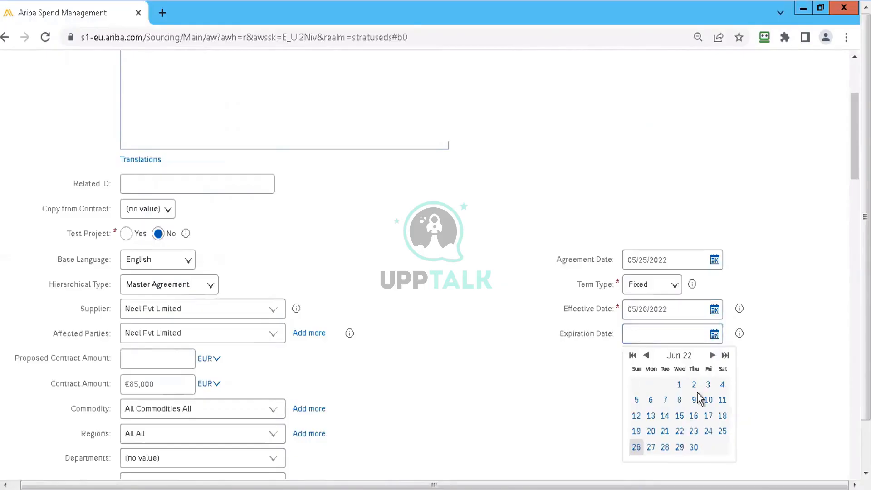
pyautogui.click(685, 447)
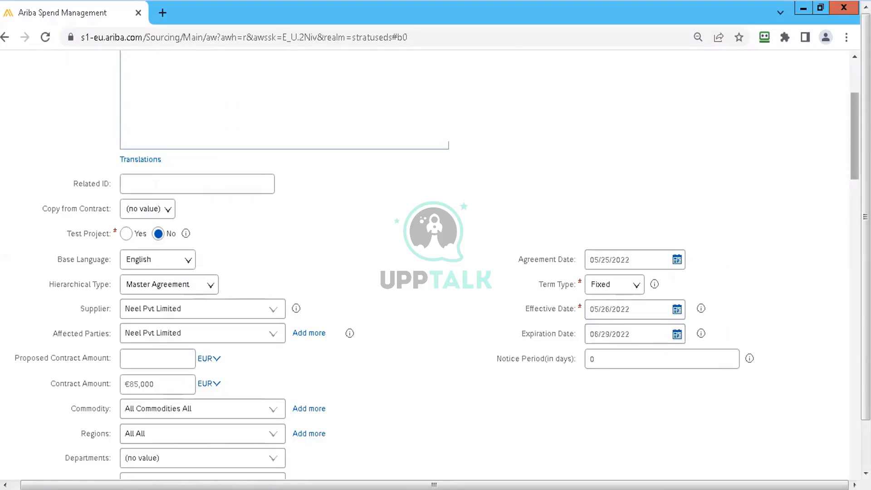
# Change the contract amount to 100,000 EUR
pyautogui.scroll(4, 854, 102)
pyautogui.scroll(-1, 700, 120)
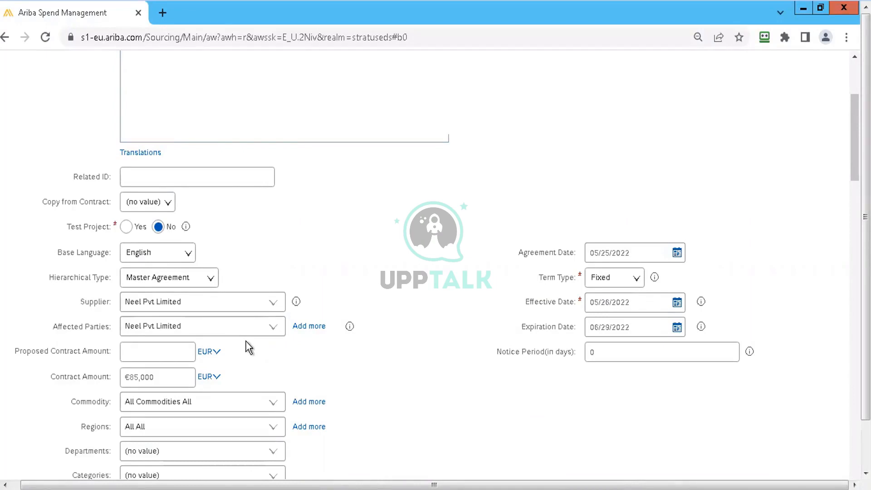
pyautogui.click(171, 383)
pyautogui.press('BackSpace')
pyautogui.press('BackSpace')
pyautogui.press('BackSpace')
pyautogui.press('BackSpace')
pyautogui.press('BackSpace')
pyautogui.press('BackSpace')
pyautogui.press('BackSpace')
pyautogui.write('100,000')
pyautogui.click(347, 331)
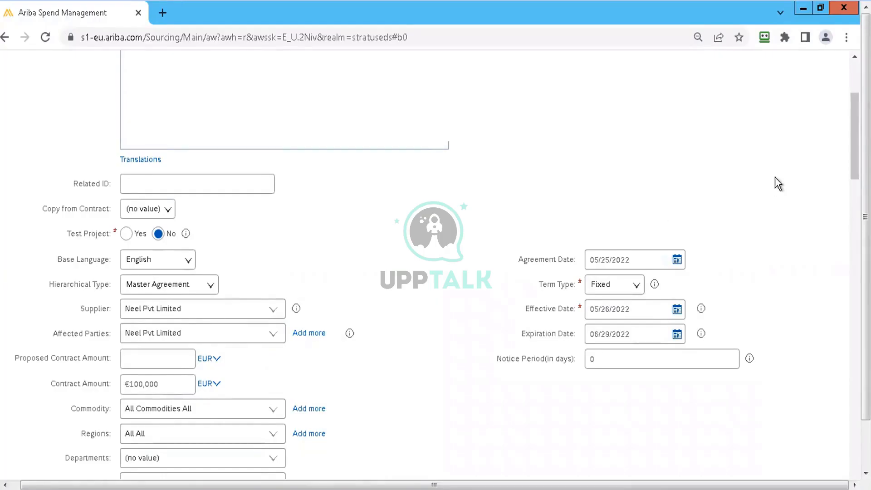
# Review the completed contract fields and look through the first page of available templates
pyautogui.scroll(1, 187, 272)
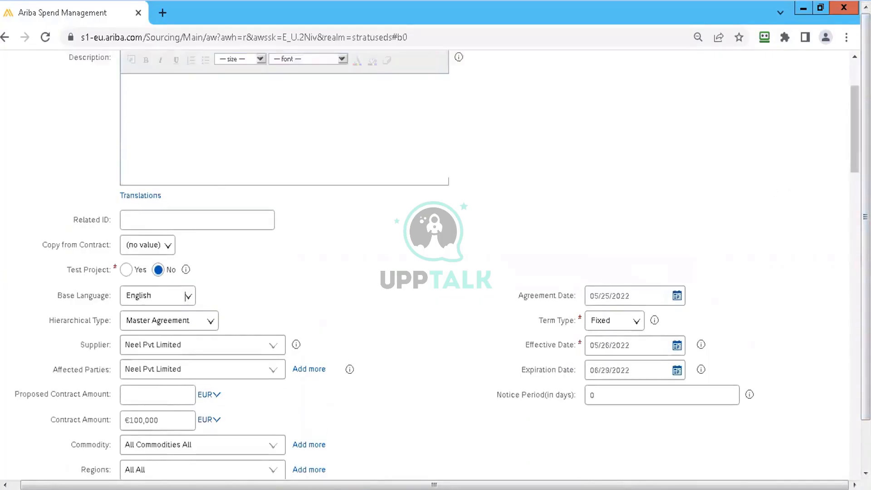
pyautogui.scroll(3, 188, 296)
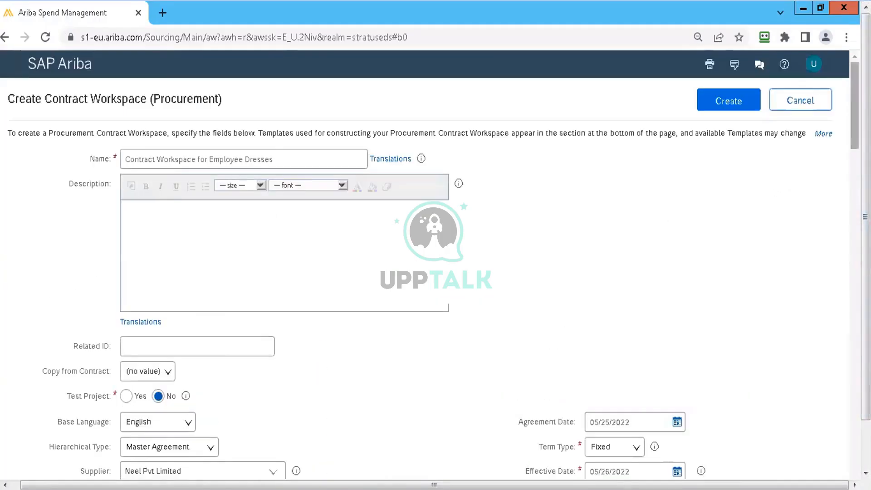
pyautogui.scroll(-1, 186, 420)
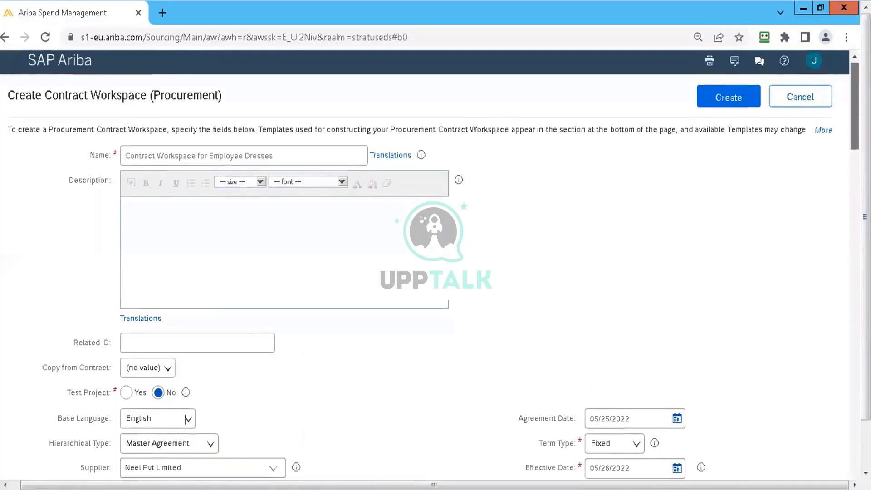
pyautogui.scroll(-15, 186, 419)
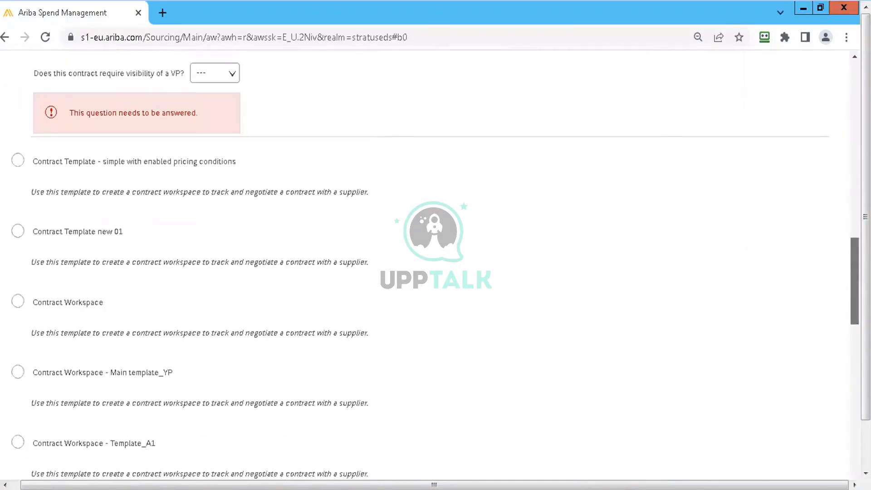
pyautogui.scroll(-8, 186, 419)
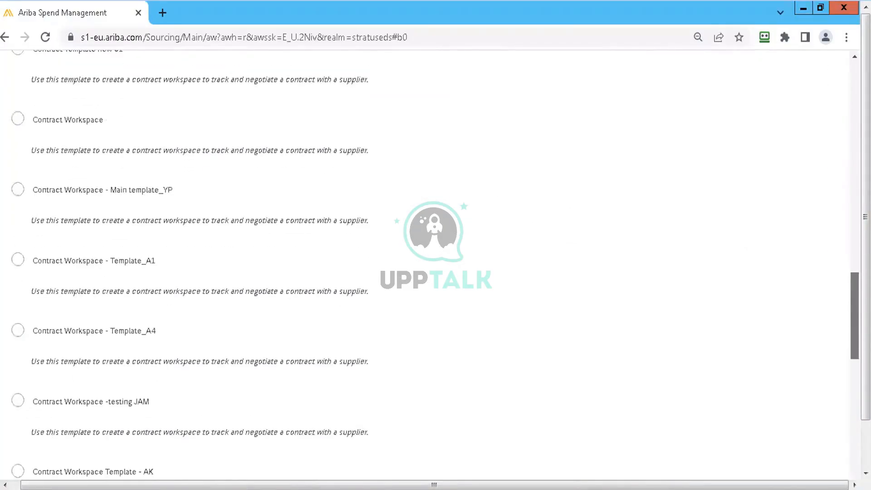
pyautogui.moveTo(854, 351); pyautogui.dragTo(854, 158)
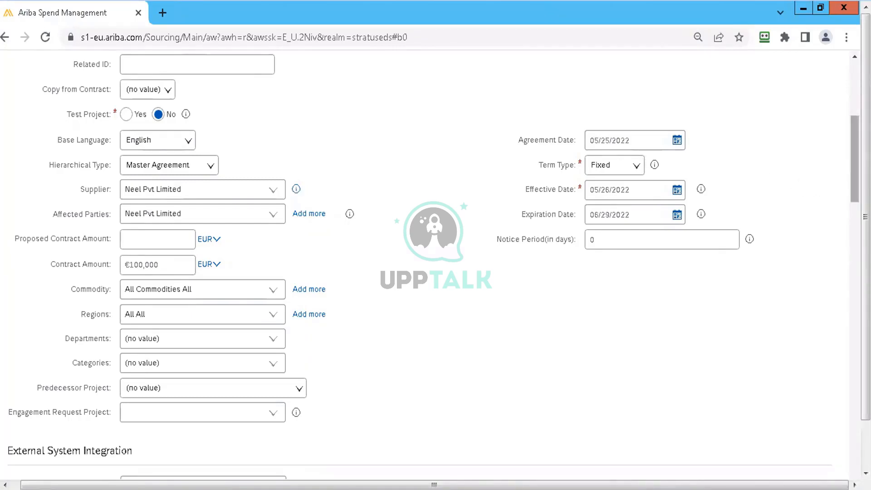
pyautogui.moveTo(852, 166); pyautogui.dragTo(847, 442)
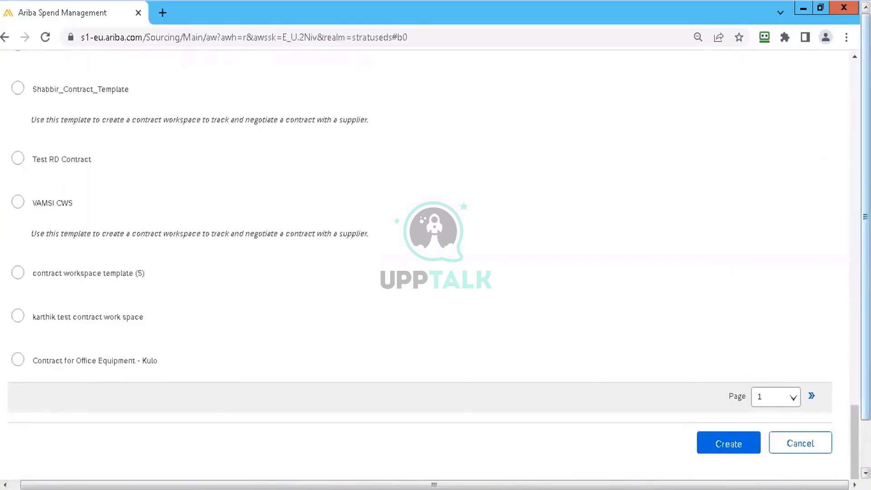
pyautogui.moveTo(855, 428); pyautogui.dragTo(854, 208)
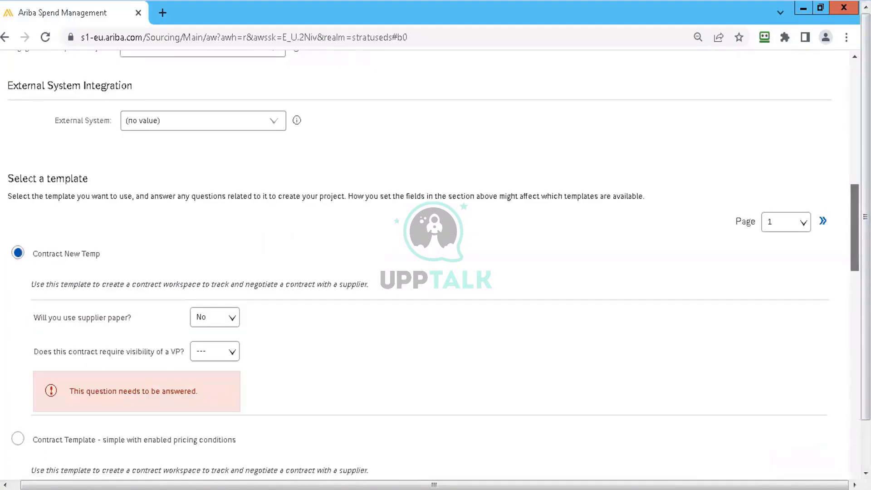
# Select the contract workspace template just above Price by Time Contract on template page 2 and create the workspace
pyautogui.click(794, 230)
pyautogui.click(783, 263)
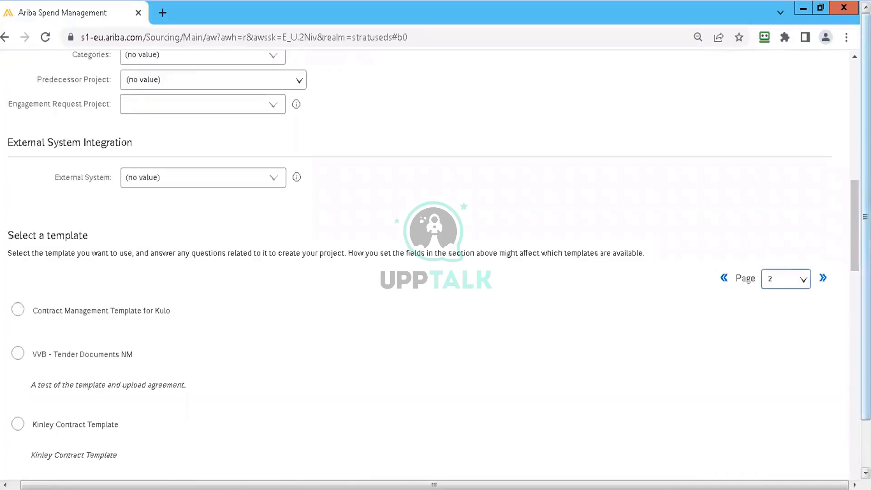
pyautogui.scroll(-7, 140, 451)
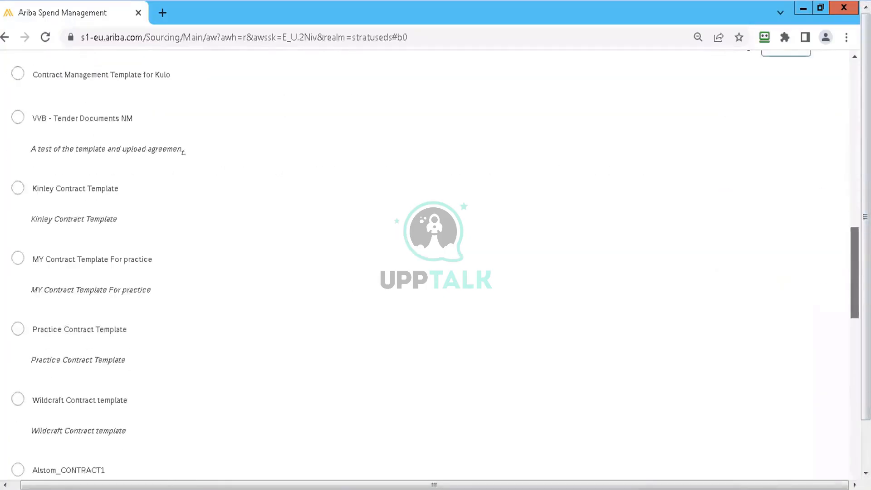
pyautogui.scroll(-8, 140, 451)
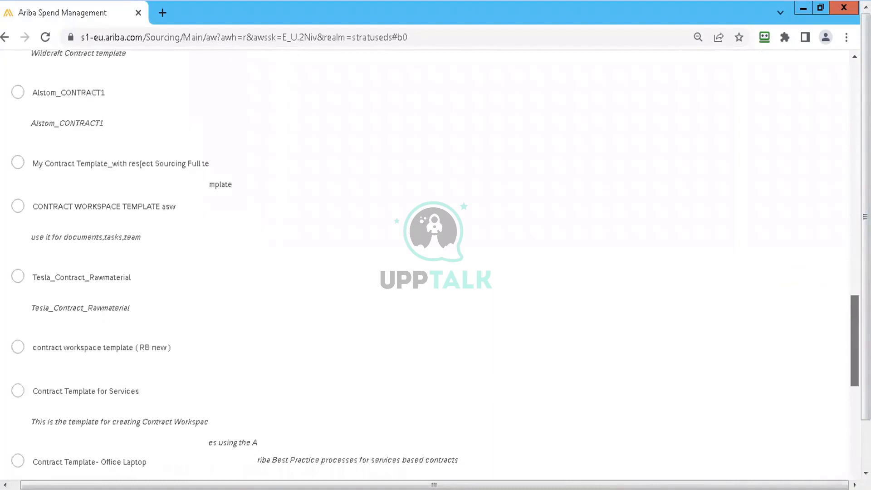
pyautogui.scroll(-3, 176, 261)
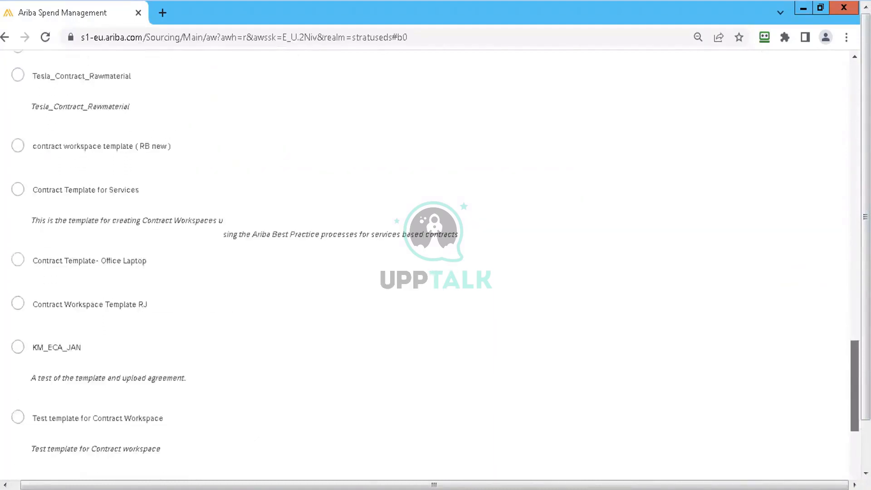
pyautogui.scroll(-5, 234, 264)
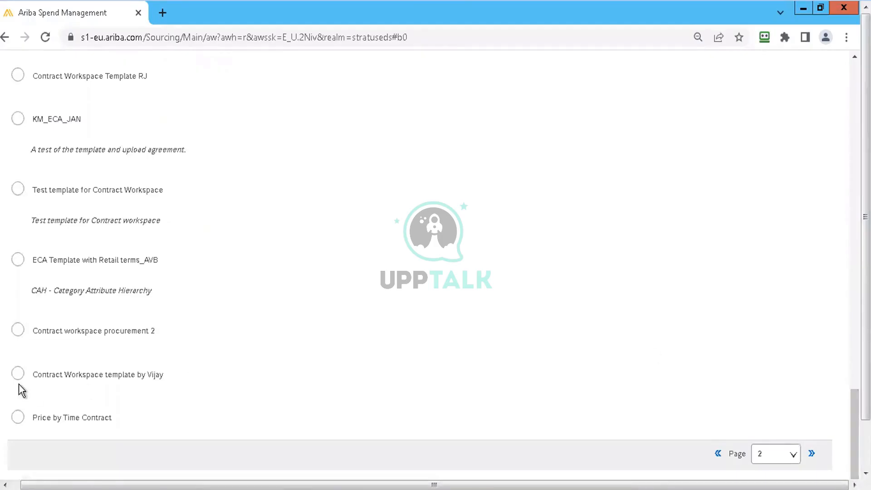
pyautogui.click(18, 378)
pyautogui.scroll(-2, 111, 381)
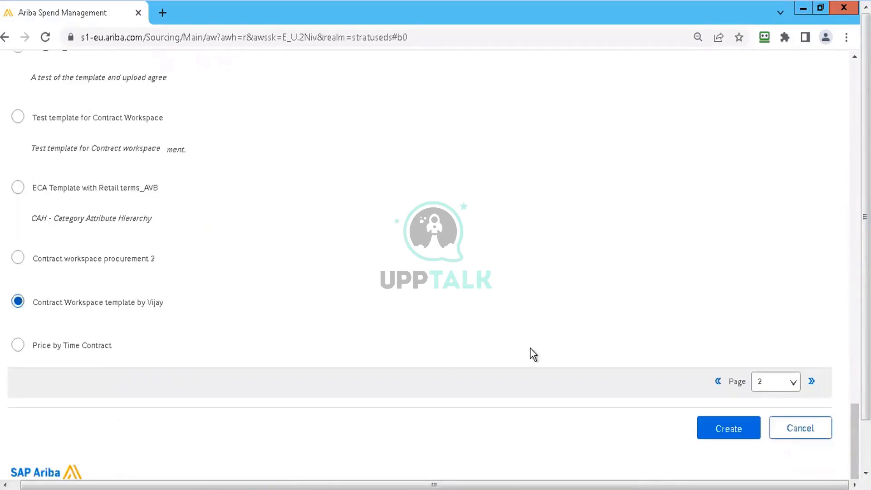
pyautogui.click(735, 435)
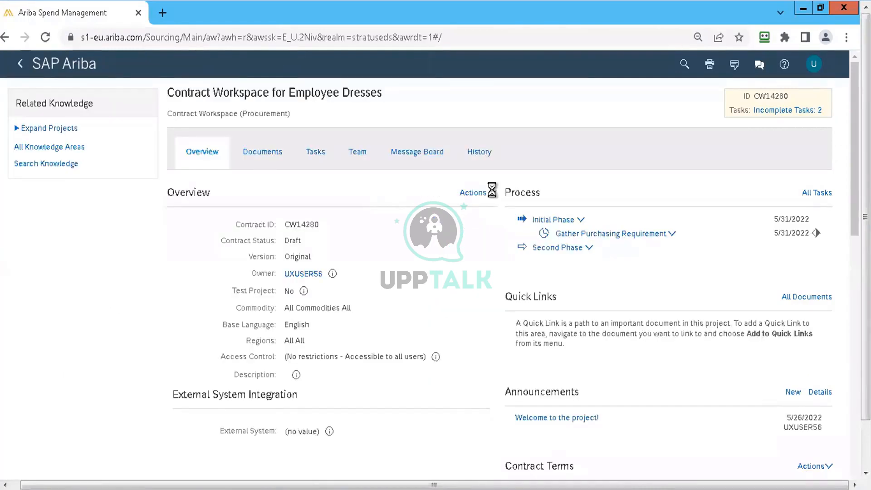
# View the details of the Master Agreement in the Contract Document folder, and return to the workspace overview
pyautogui.click(276, 160)
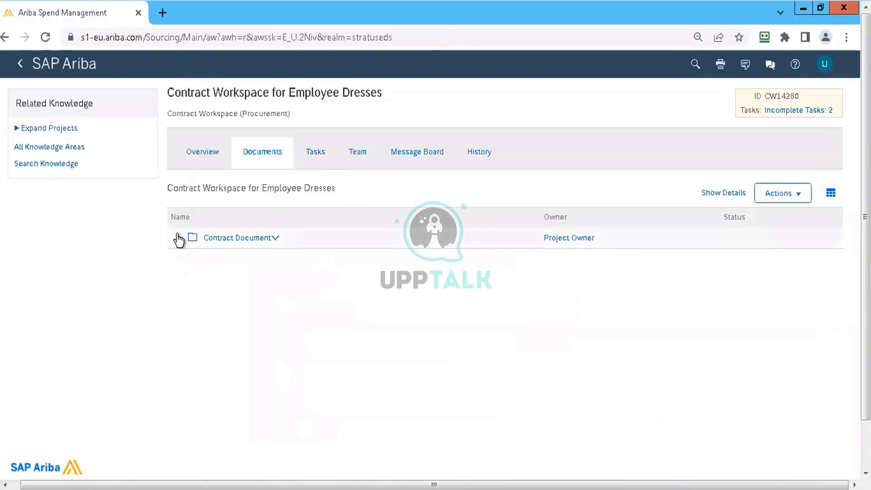
pyautogui.click(177, 238)
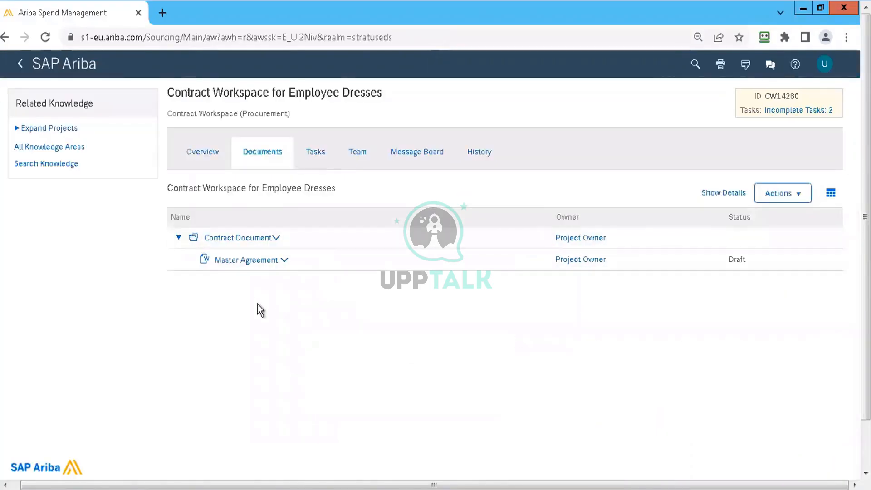
pyautogui.click(284, 261)
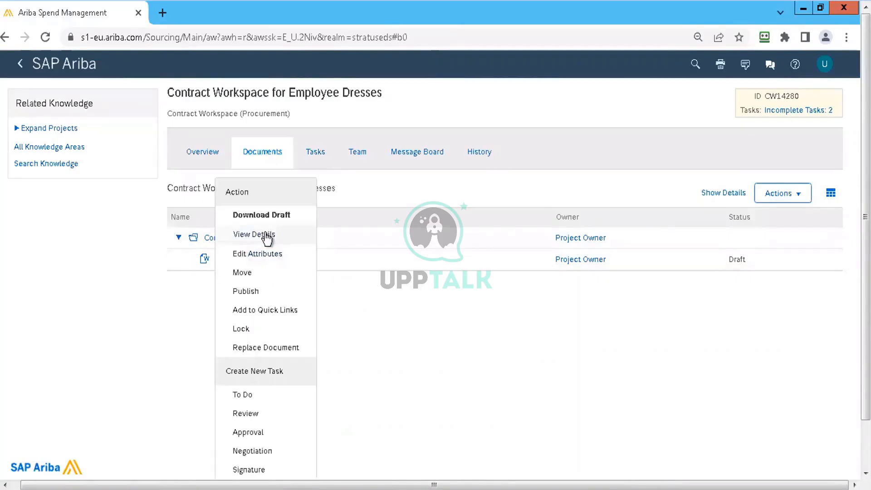
pyautogui.click(267, 236)
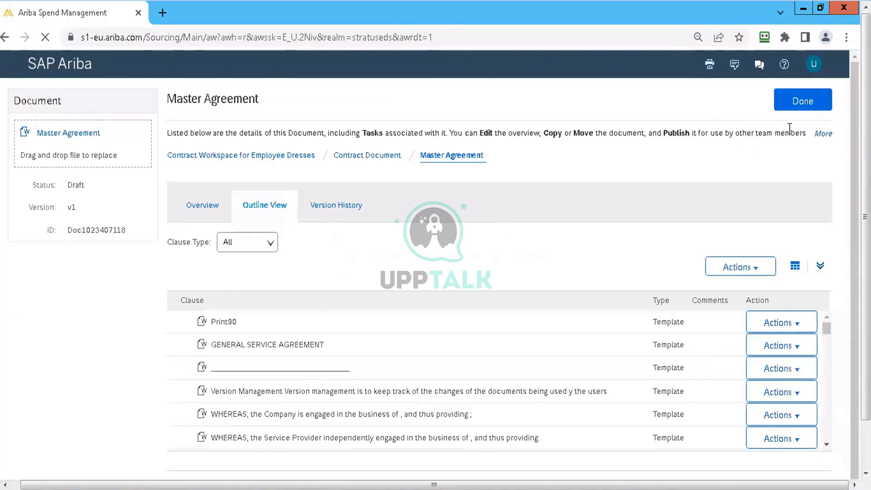
pyautogui.click(802, 101)
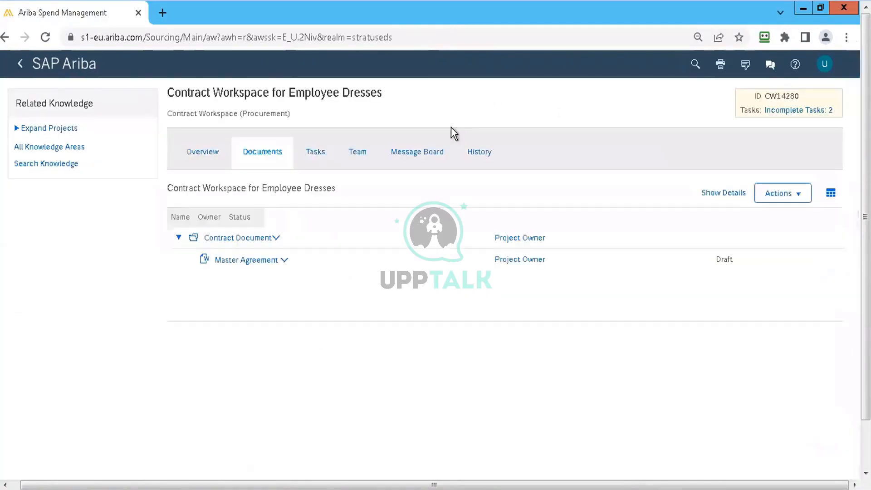
pyautogui.click(202, 155)
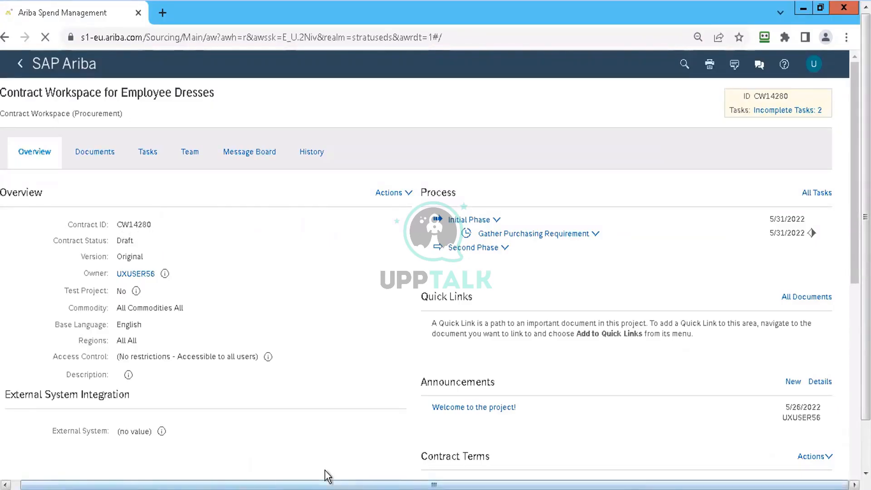
# Consult the Contract Management slide in PowerPoint, and examine the workspace's Contract Attributes back in the browser
pyautogui.click(354, 489)
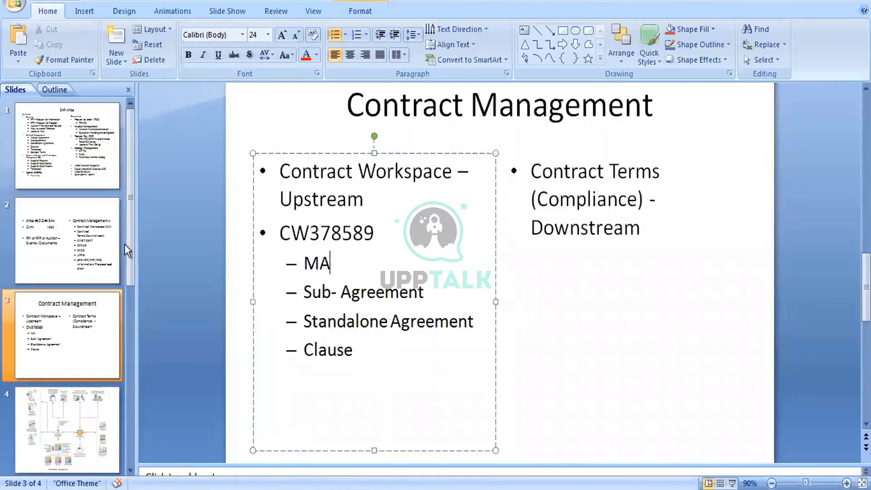
pyautogui.hotkey('alt', 'Tab')
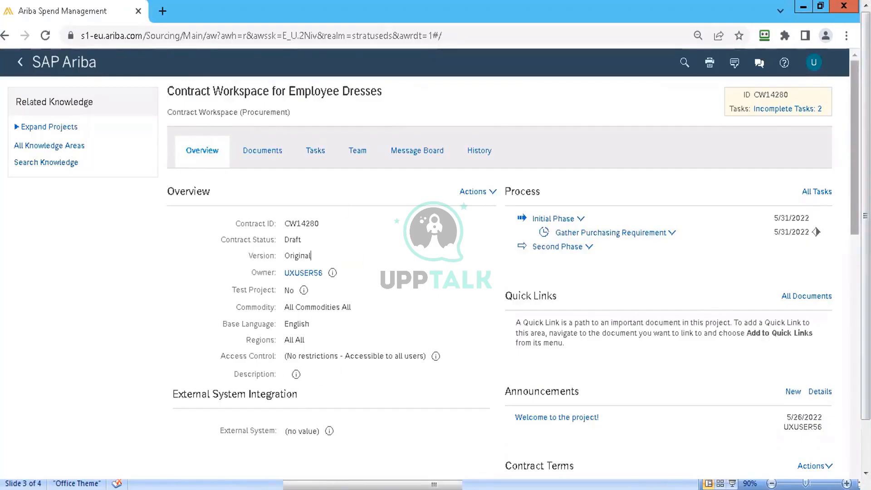
pyautogui.scroll(-3, 311, 95)
pyautogui.scroll(-4, 311, 95)
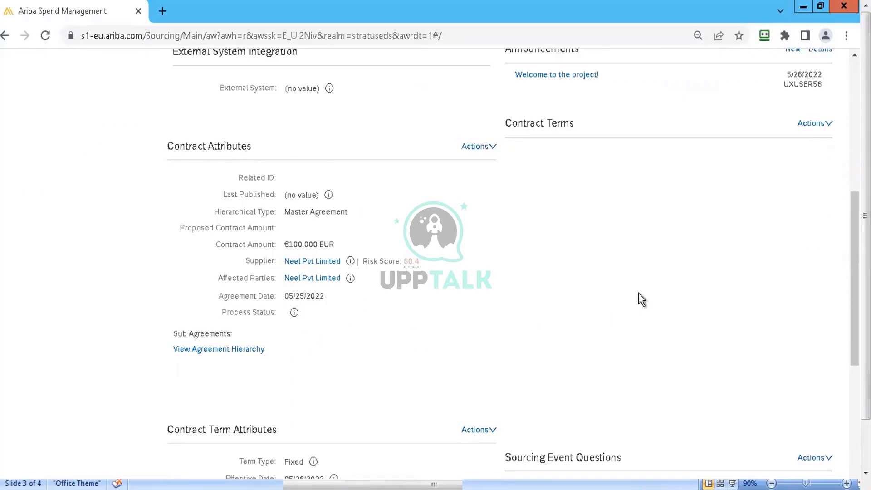
# Examine the workspace's Contract Term Attributes and the actions available for them
pyautogui.scroll(-4, 435, 245)
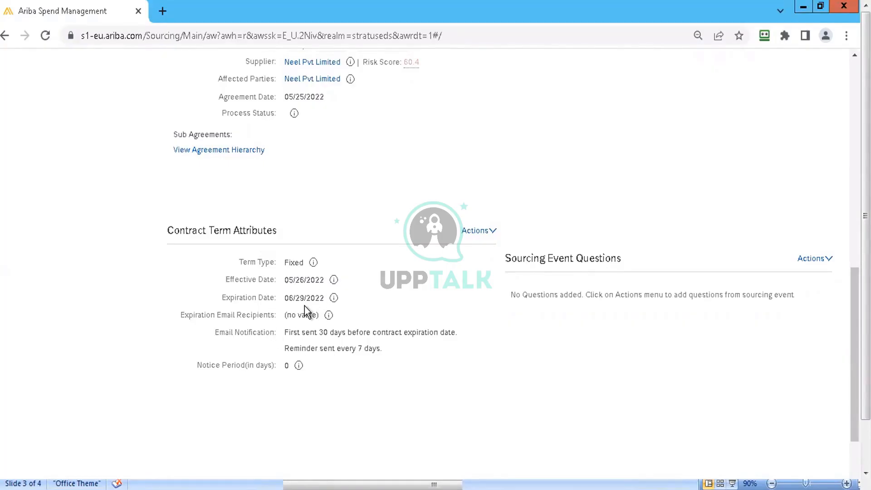
pyautogui.click(476, 231)
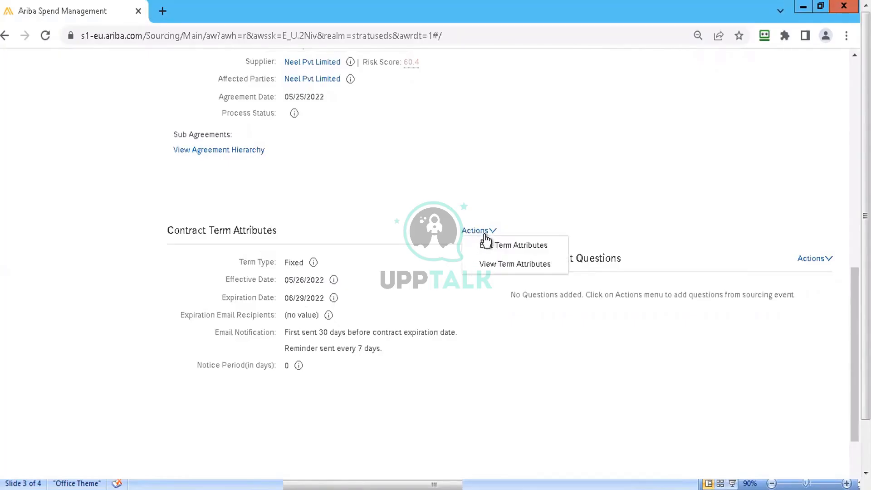
pyautogui.click(408, 206)
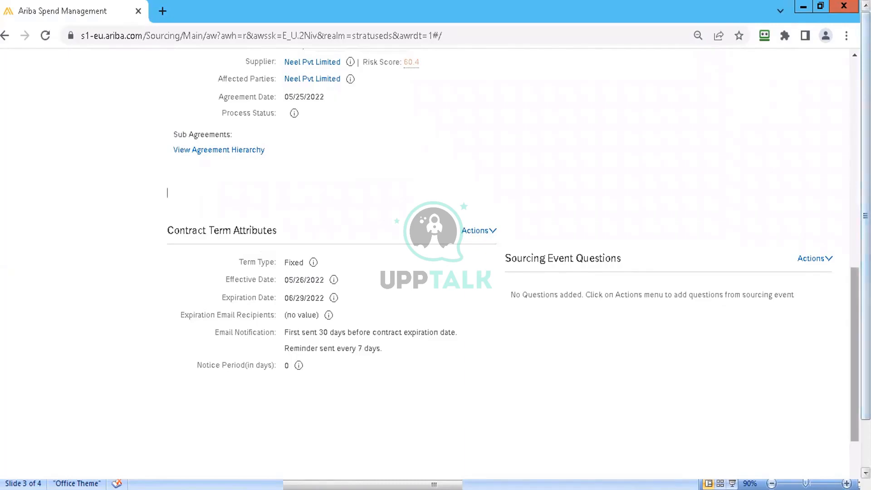
pyautogui.scroll(5, 471, 187)
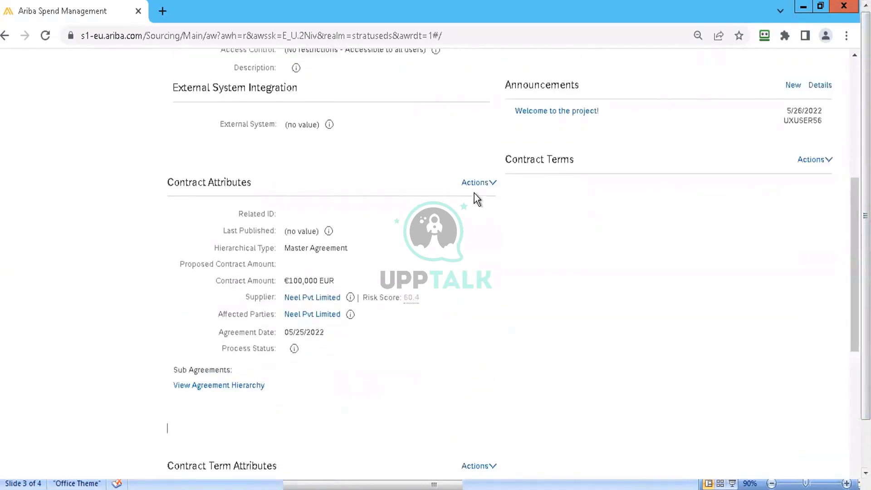
# Examine the actions available for the Contract Attributes, and consult the Contract Management slide in PowerPoint
pyautogui.click(471, 184)
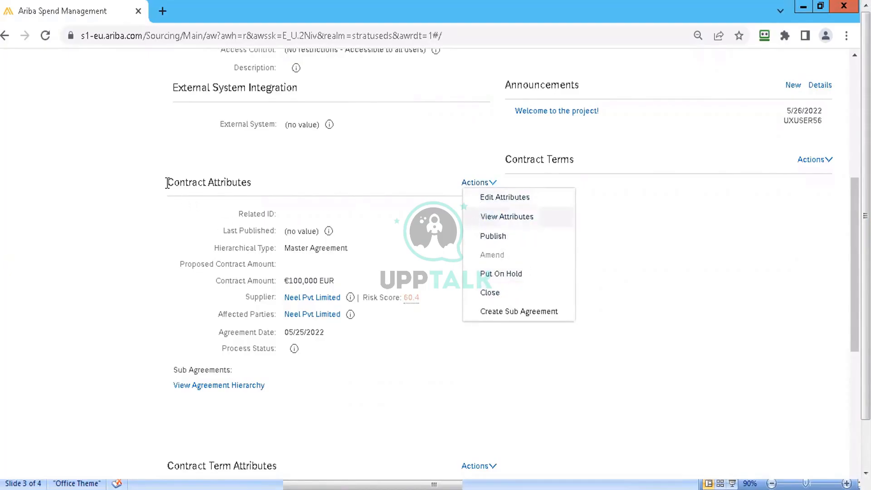
pyautogui.click(350, 167)
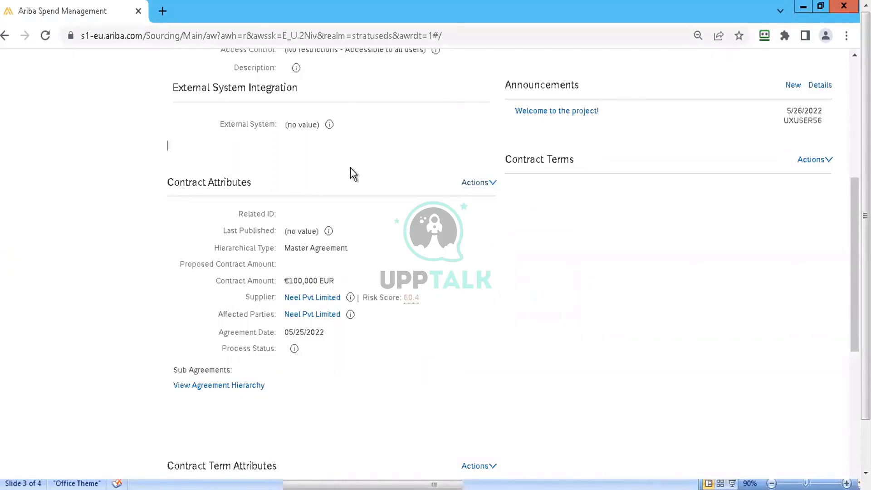
pyautogui.click(484, 184)
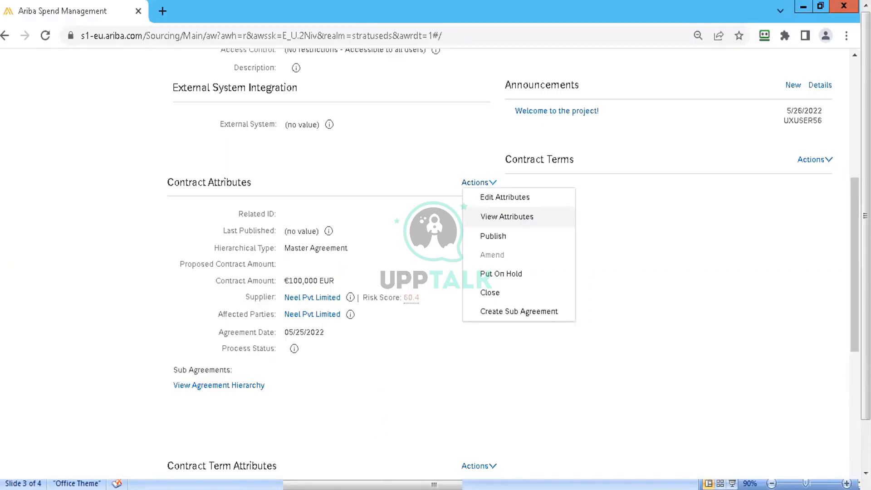
pyautogui.hotkey('alt', 'Tab')
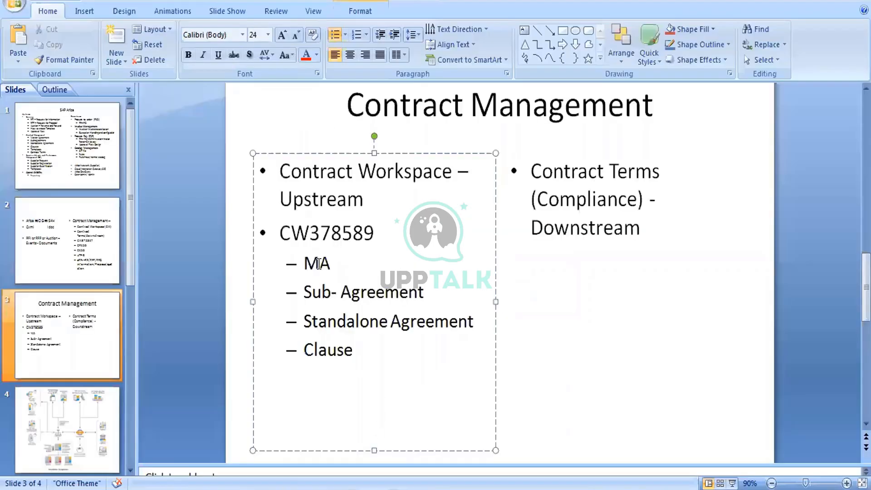
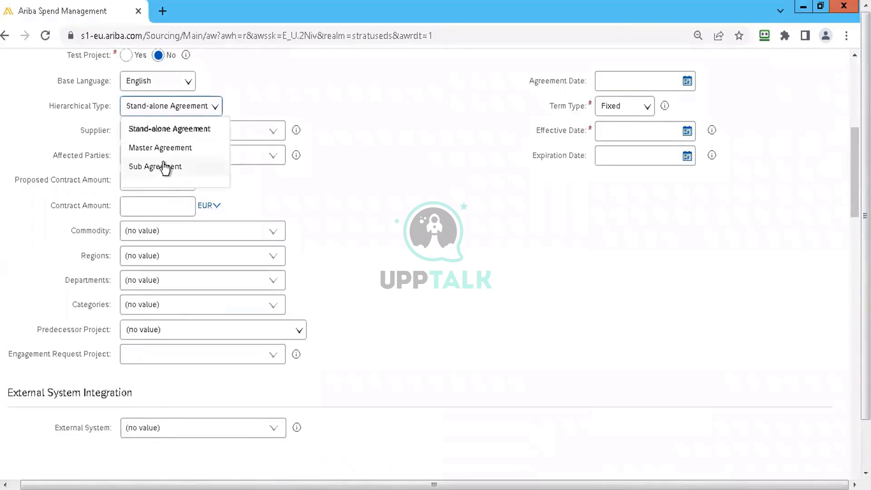
# Try Master Agreement and Sub Agreement as the hierarchical type in the new procurement contract workspace form, comparing the fields offered
pyautogui.click(161, 149)
pyautogui.scroll(8, 161, 150)
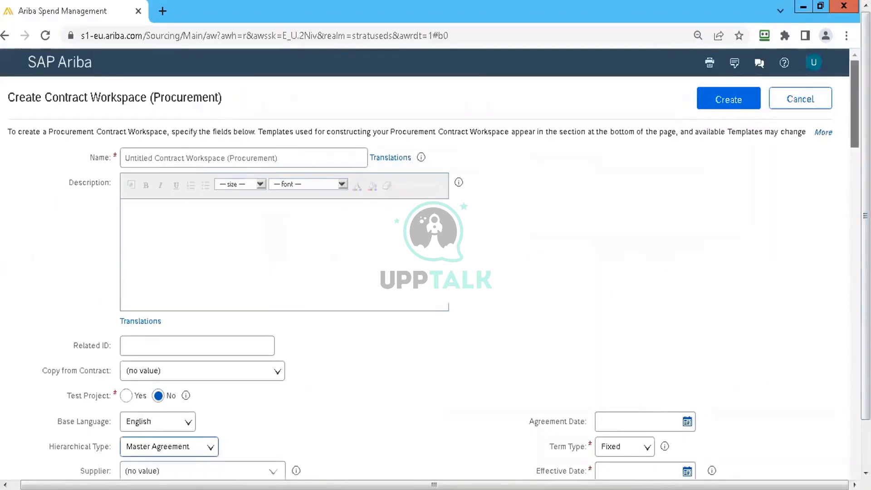
pyautogui.scroll(-5, 640, 208)
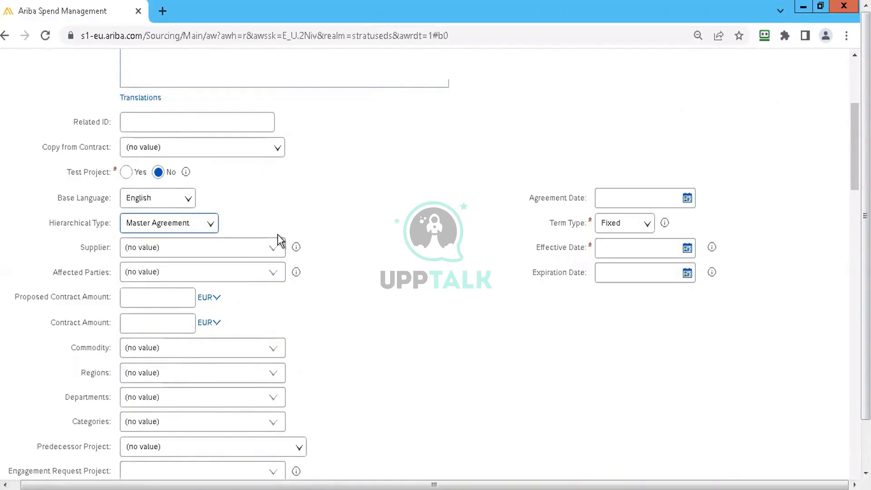
pyautogui.click(188, 233)
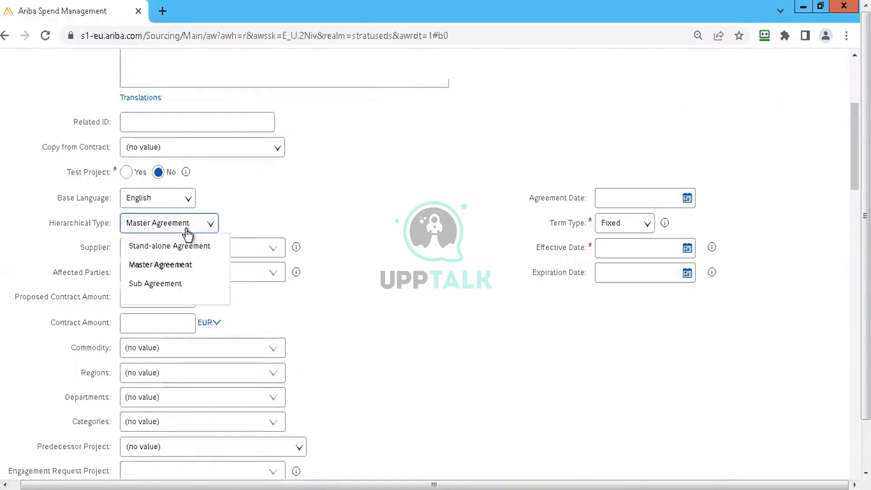
pyautogui.click(184, 284)
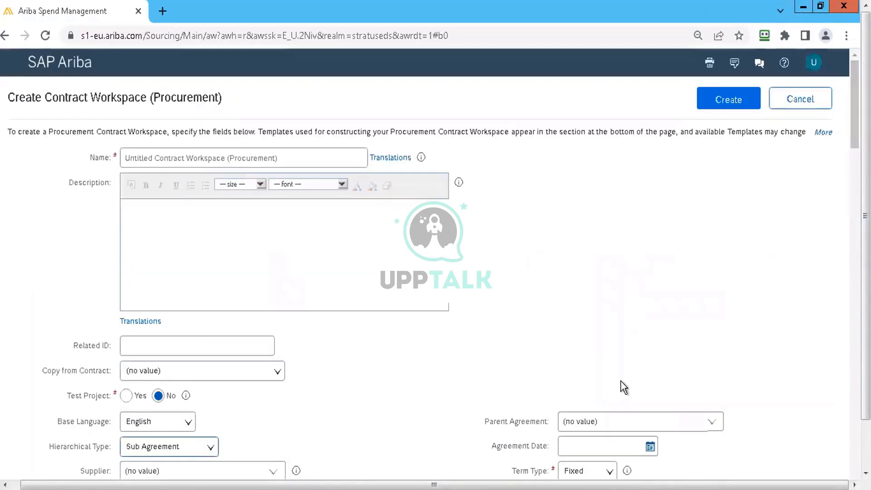
pyautogui.scroll(-6, 854, 136)
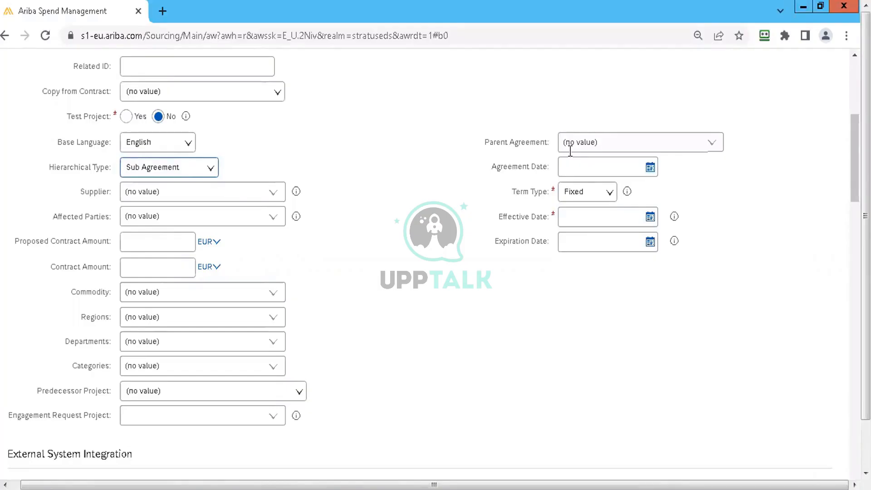
# Switch the new workspace's hierarchical type to Stand-alone Agreement and back to Master Agreement
pyautogui.click(189, 169)
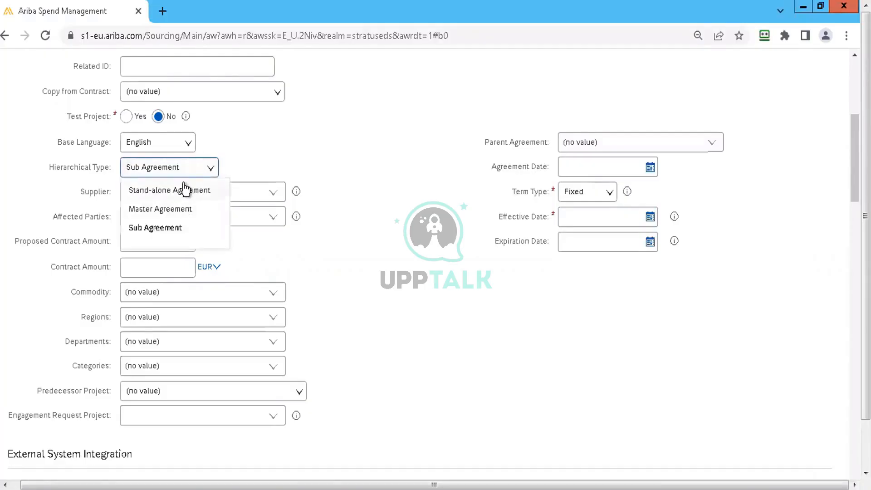
pyautogui.click(185, 190)
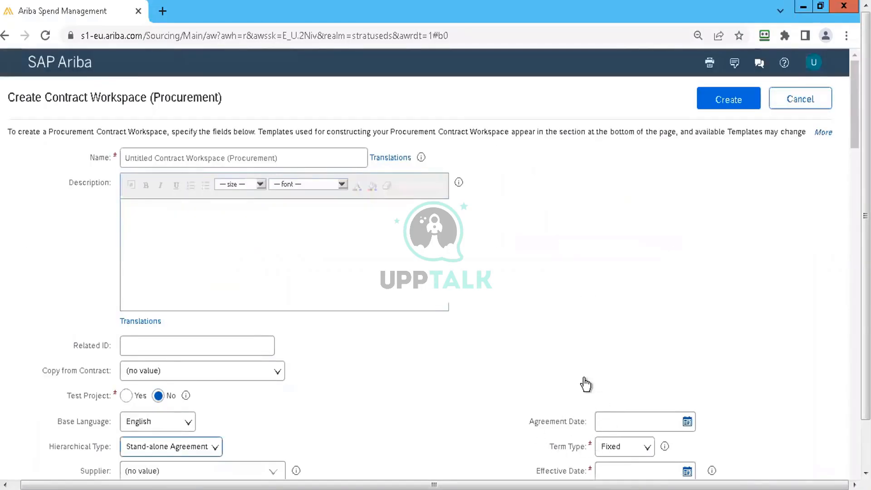
pyautogui.click(204, 448)
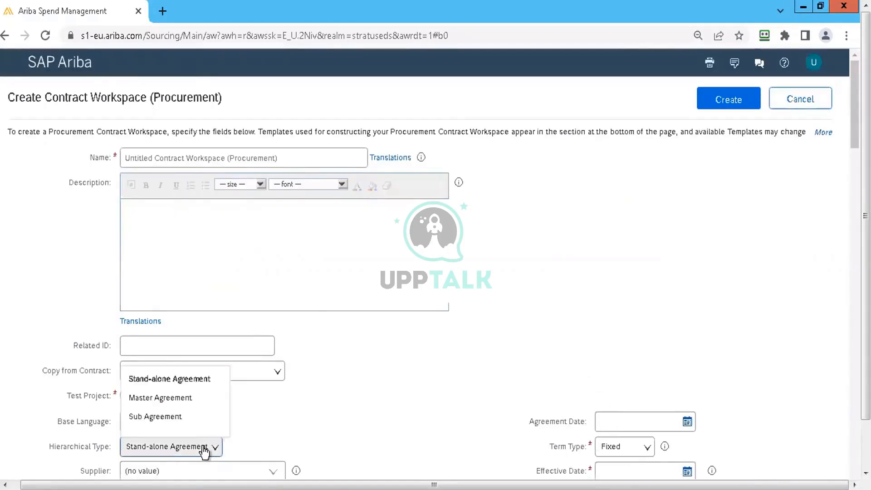
pyautogui.click(193, 398)
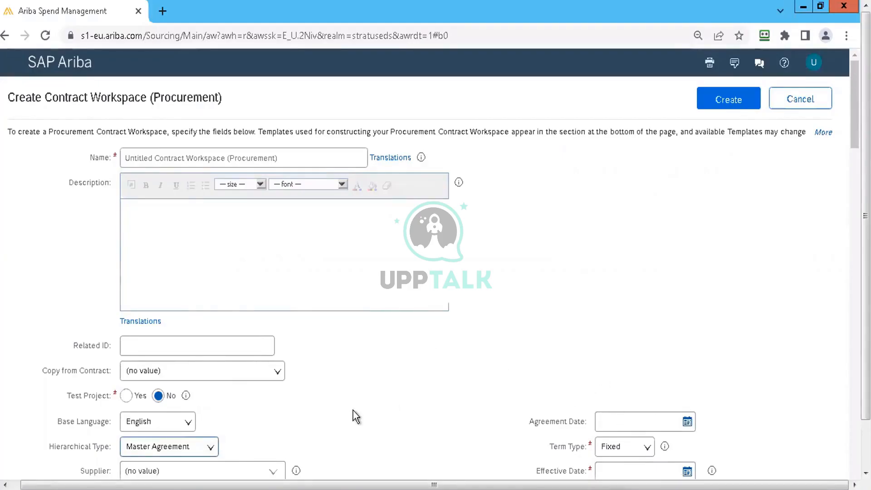
# Choose Sub Agreement as the hierarchical type to examine the available parent agreements, and cancel creating the workspace
pyautogui.click(190, 453)
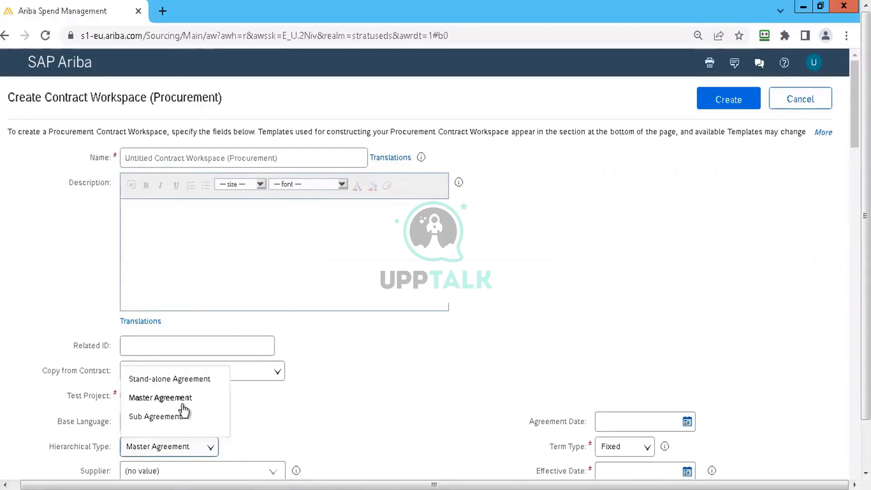
pyautogui.click(171, 417)
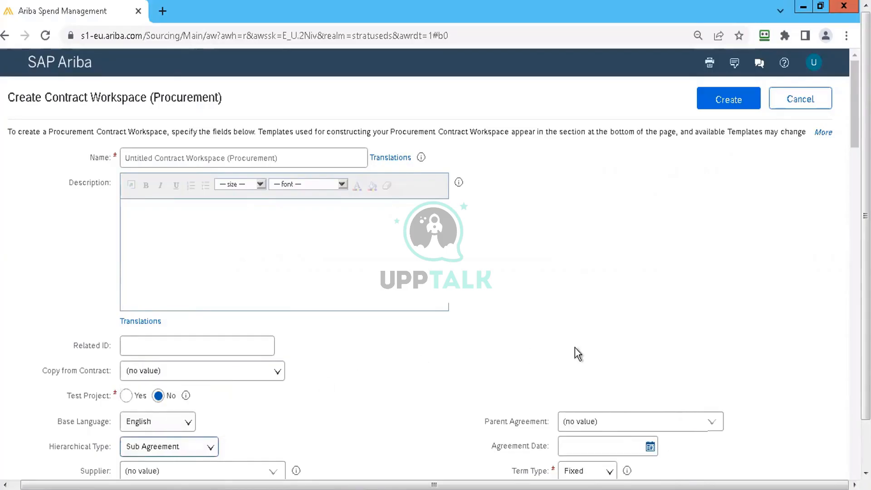
pyautogui.click(625, 422)
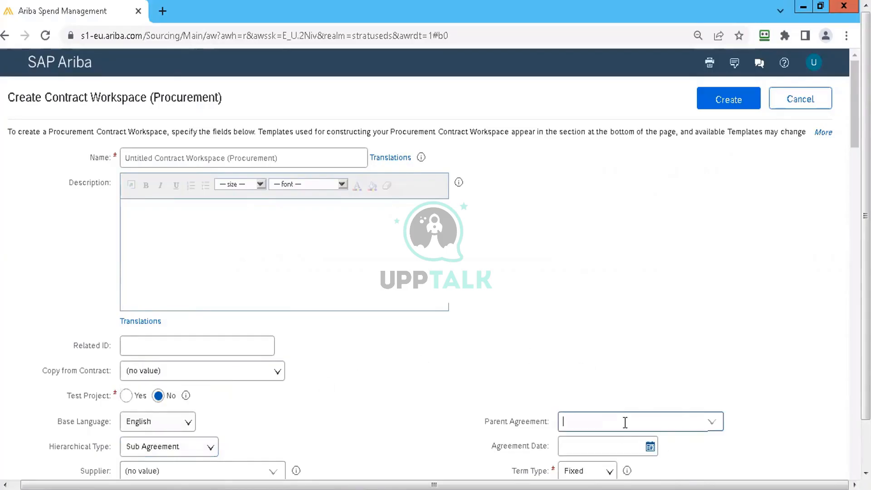
pyautogui.click(714, 424)
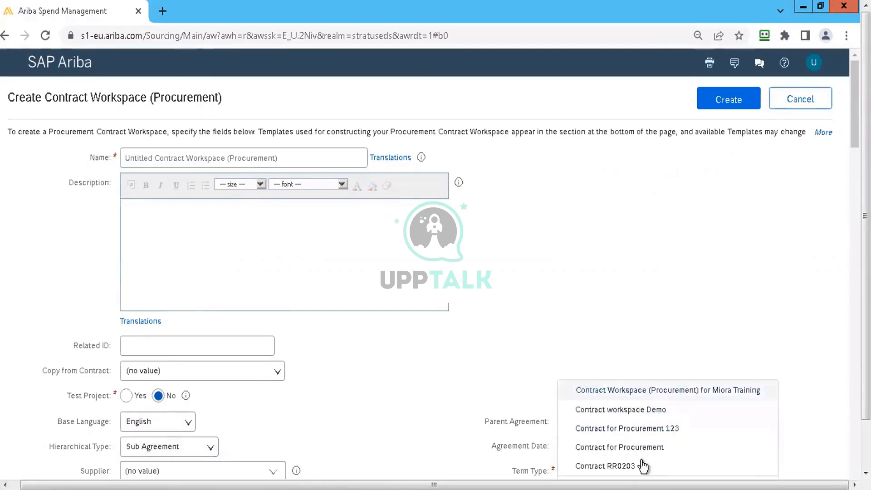
pyautogui.click(638, 325)
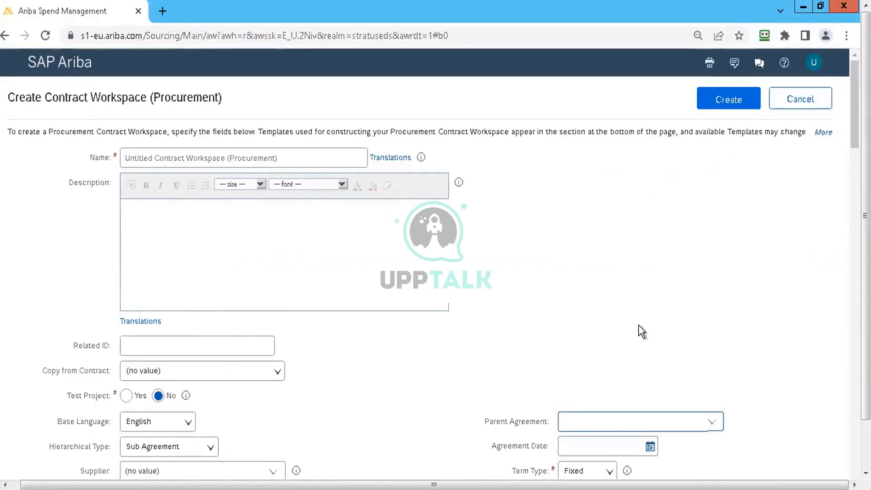
pyautogui.click(809, 107)
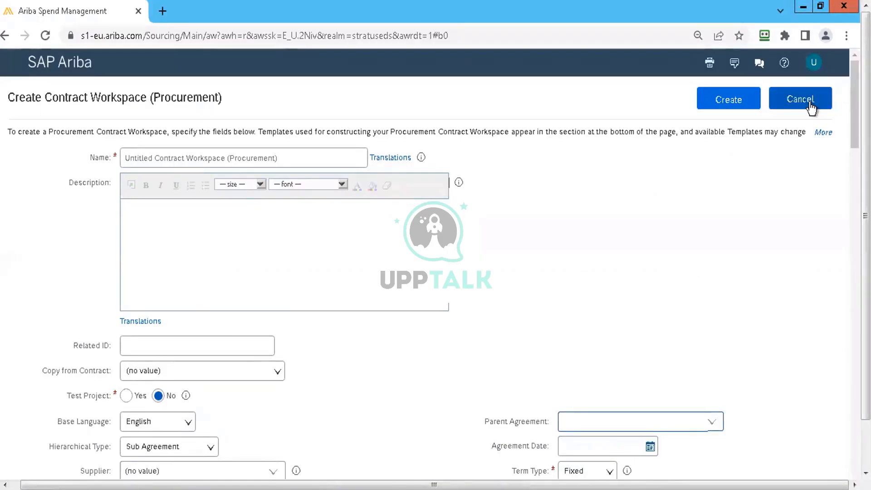
pyautogui.click(810, 107)
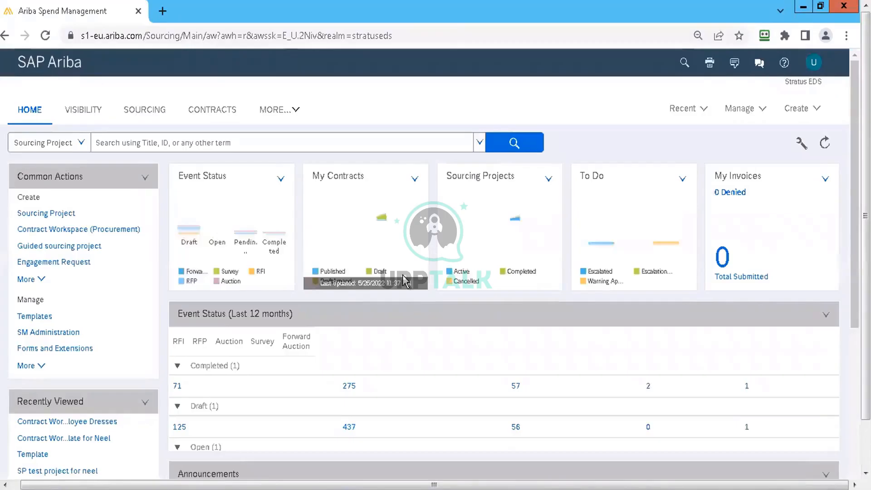
# Examine the overview properties and version history of the recently viewed contract workspace template, and return to the home page
pyautogui.click(69, 439)
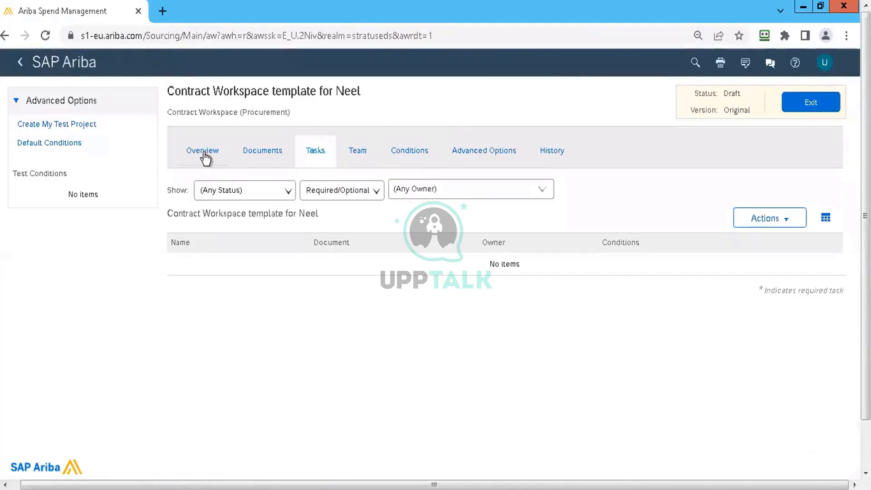
pyautogui.click(202, 154)
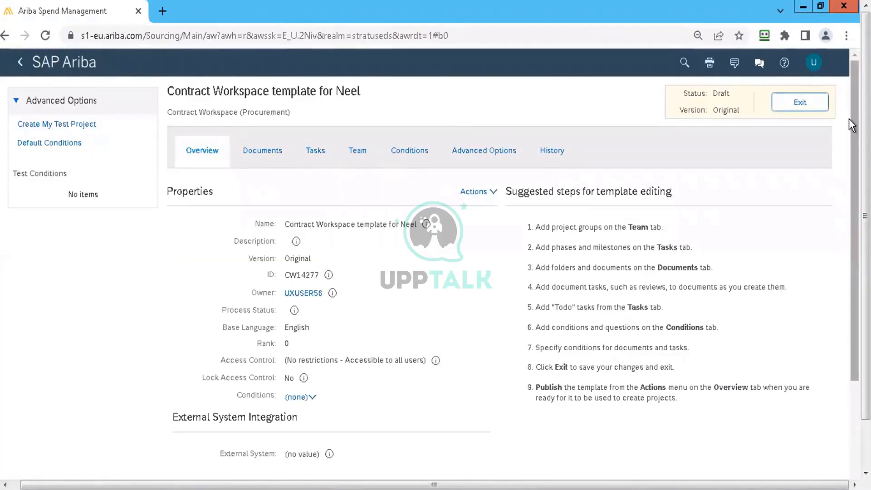
pyautogui.moveTo(851, 305); pyautogui.dragTo(849, 314)
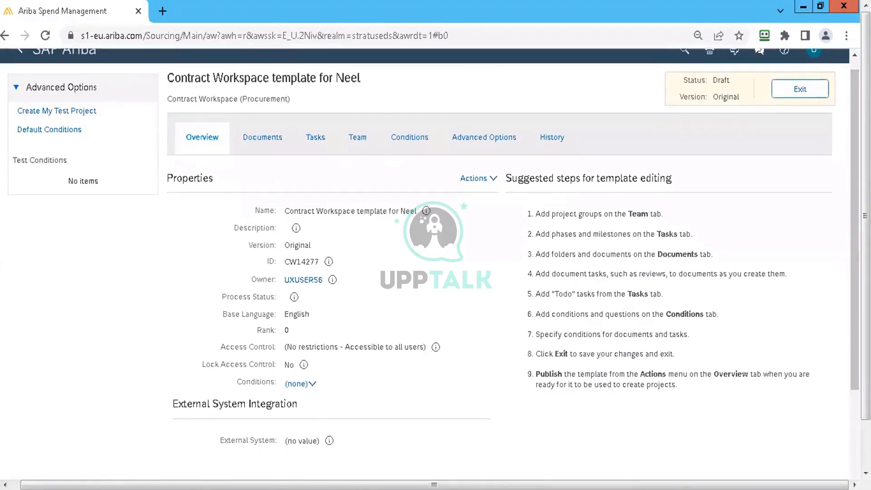
pyautogui.scroll(-3, 847, 449)
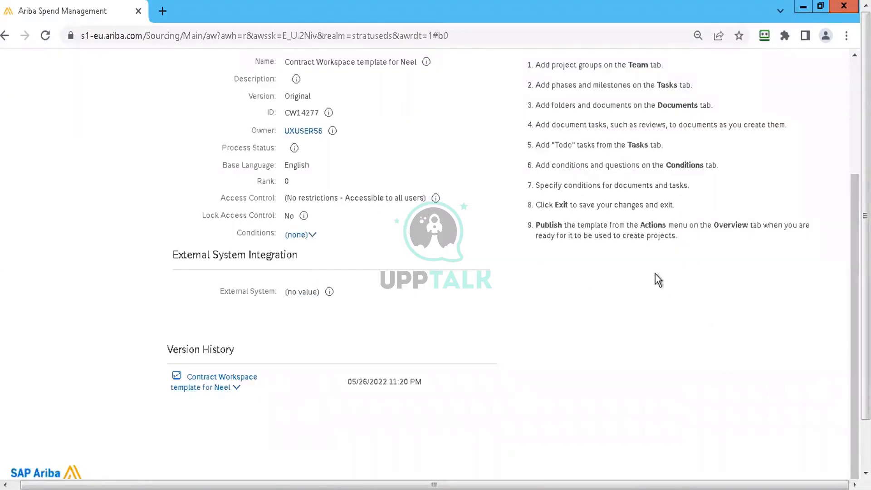
pyautogui.click(848, 111)
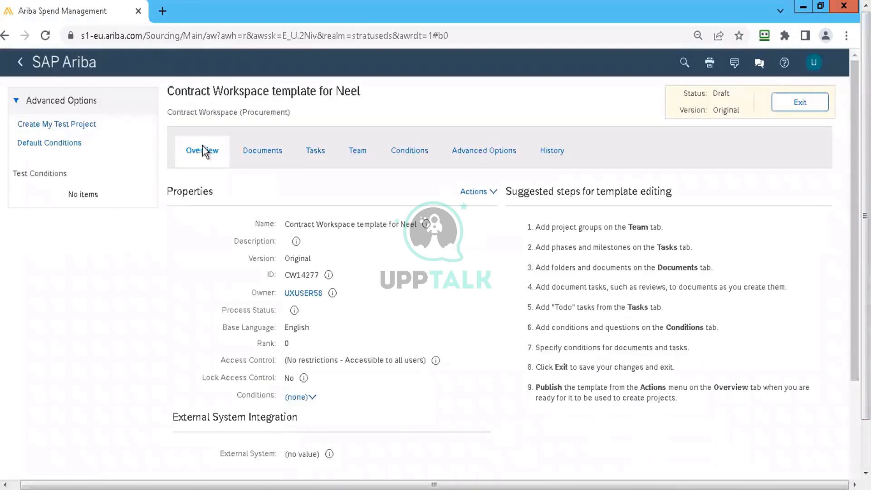
pyautogui.click(84, 68)
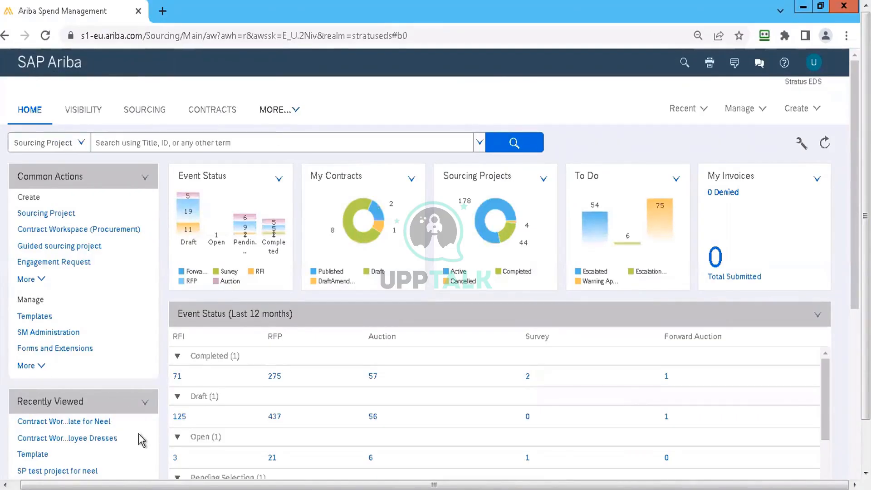
# Open the recently viewed Contract Workspace for Employee Dresses and review its overview, contract attributes and term attributes
pyautogui.click(83, 443)
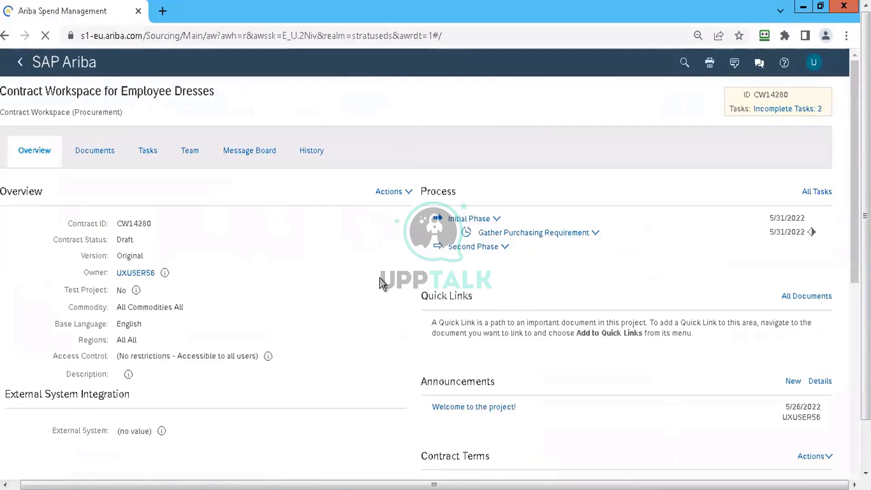
pyautogui.scroll(-9, 382, 283)
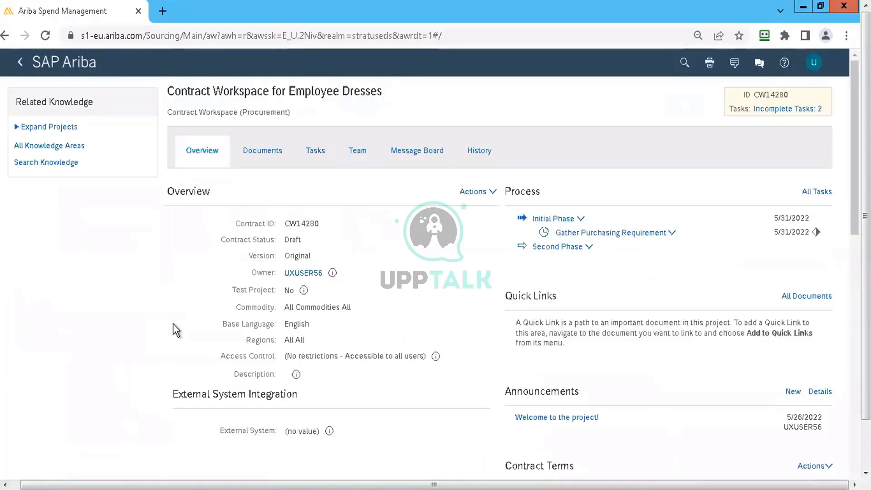
pyautogui.scroll(-9, 173, 322)
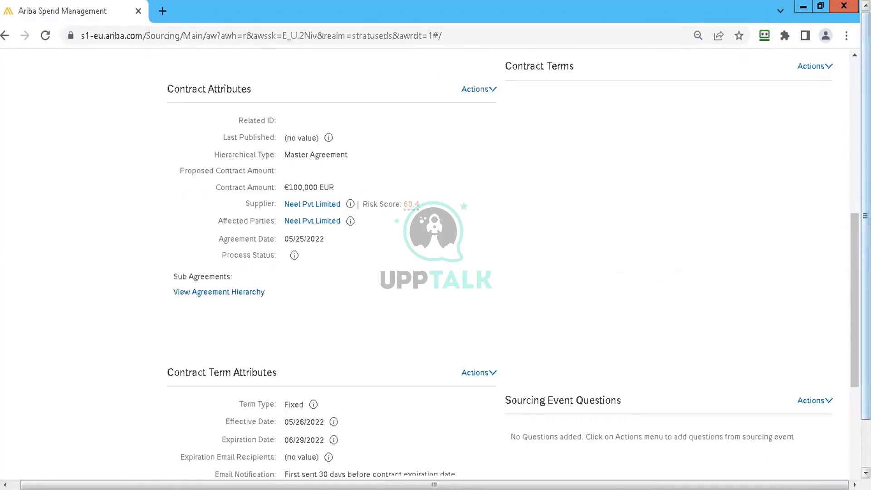
pyautogui.moveTo(854, 276); pyautogui.dragTo(855, 123)
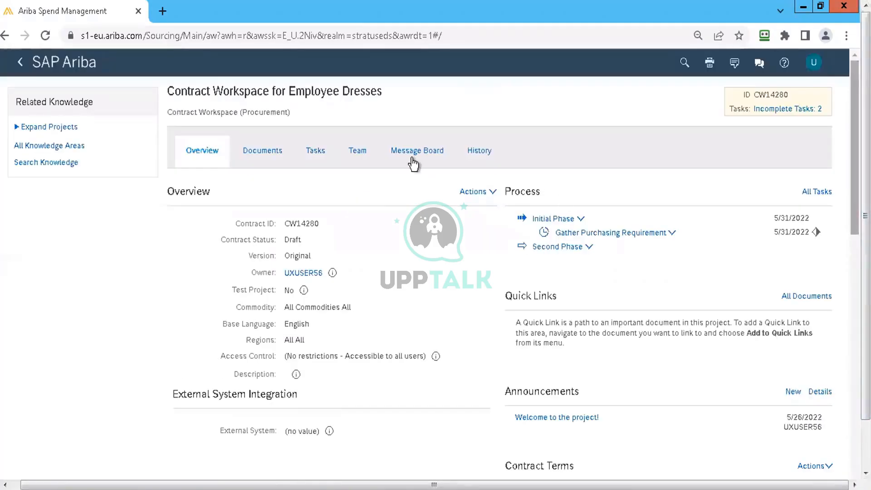
# Review the workspace's tasks, including the ones under Second Phase
pyautogui.click(316, 159)
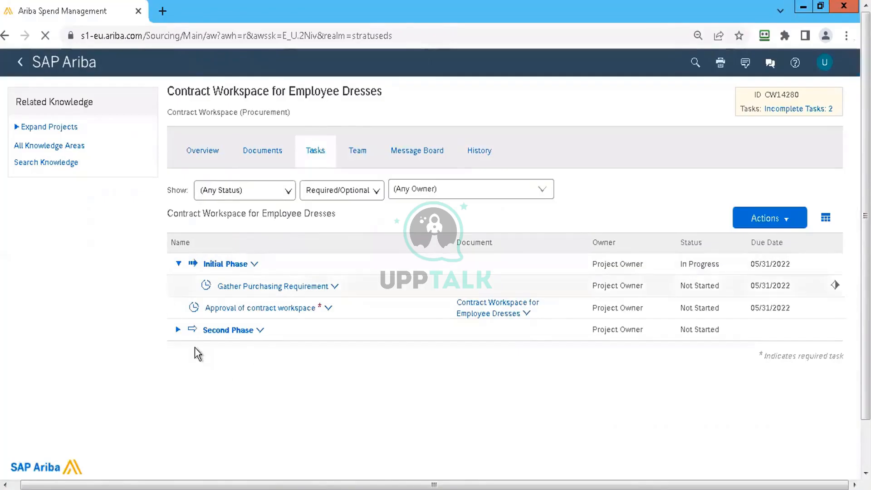
pyautogui.click(178, 330)
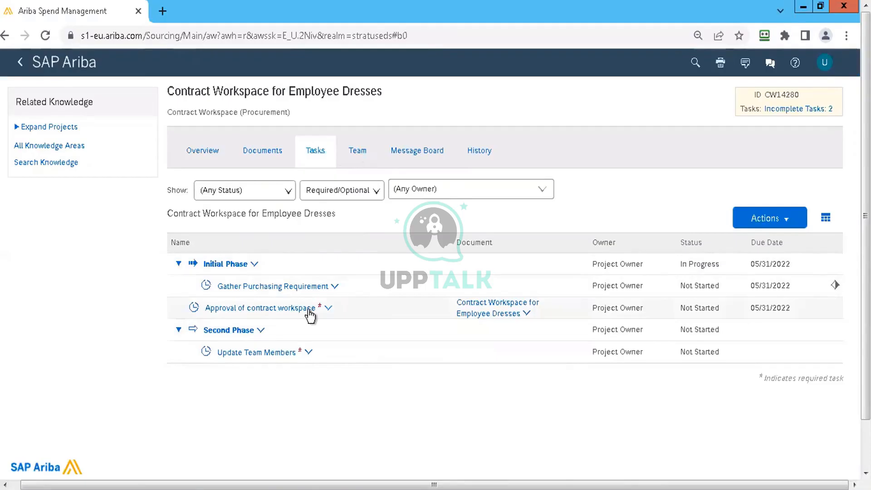
pyautogui.moveTo(310, 314)
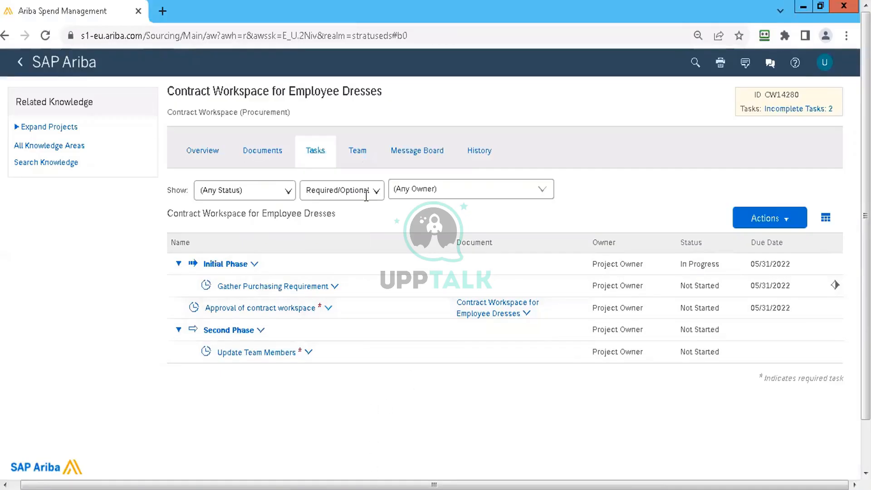
pyautogui.hotkey('alt', 'Tab')
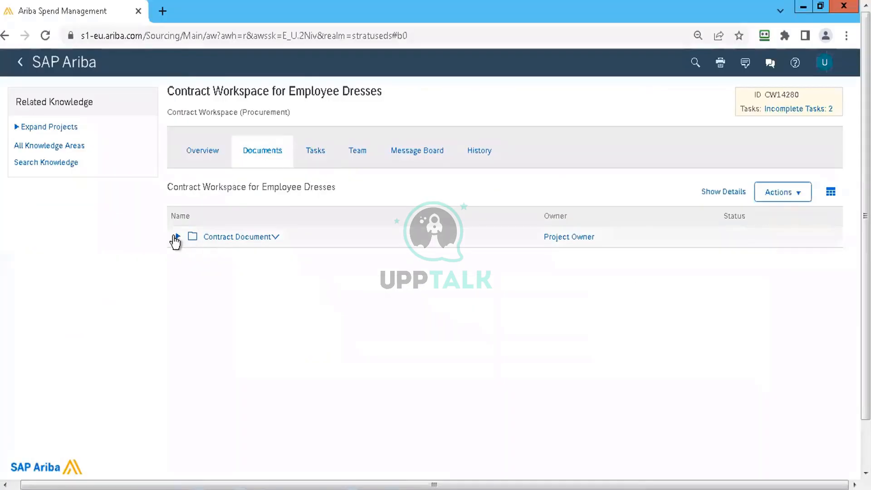
# View the details of the Master Agreement in the Contract Document folder and examine its fully expanded clause outline
pyautogui.click(177, 237)
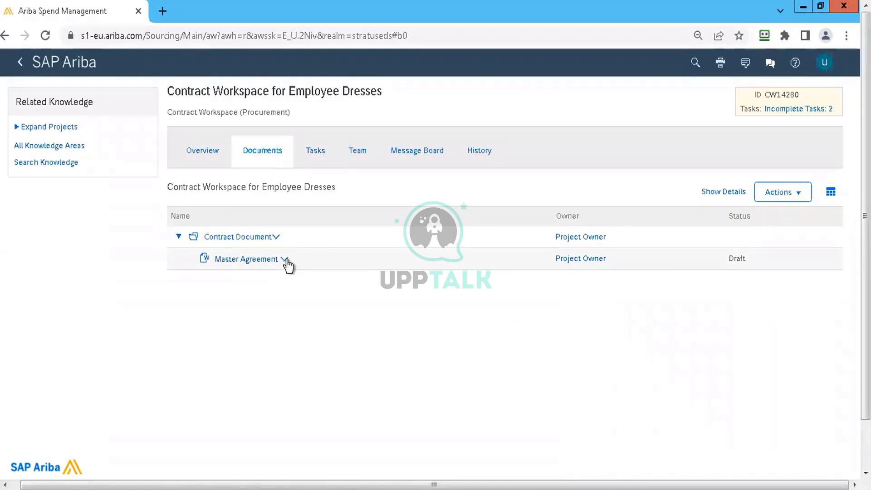
pyautogui.click(285, 260)
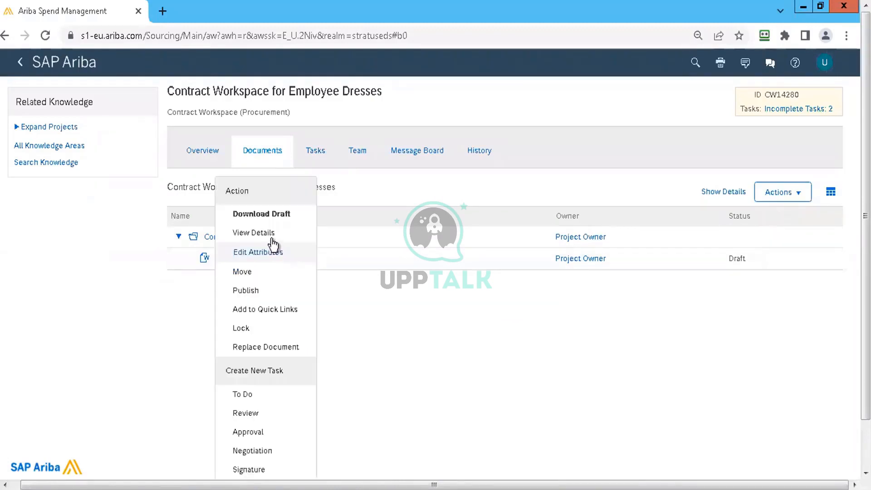
pyautogui.click(272, 236)
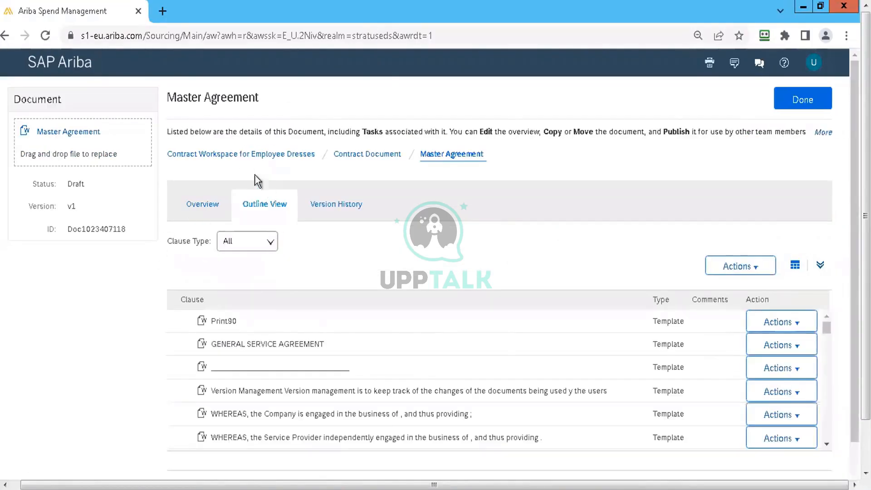
pyautogui.click(820, 266)
pyautogui.scroll(-4, 825, 181)
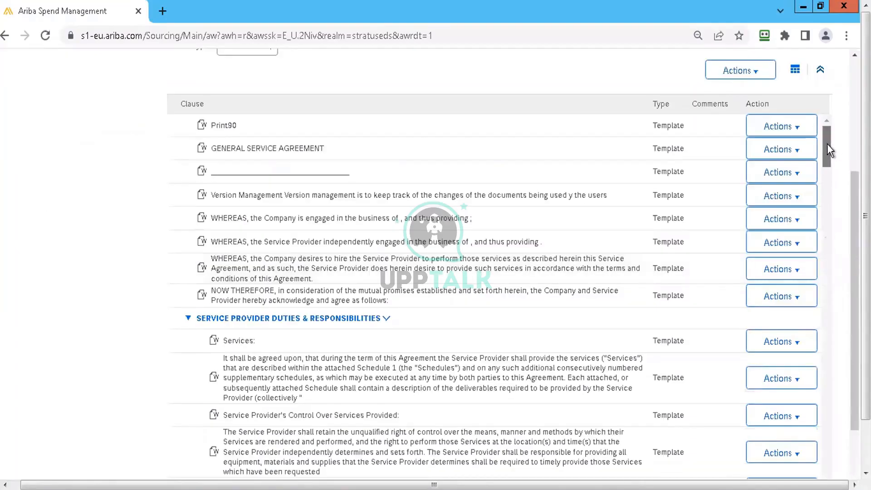
pyautogui.scroll(-3, 827, 150)
pyautogui.scroll(3, 826, 136)
pyautogui.scroll(5, 473, 230)
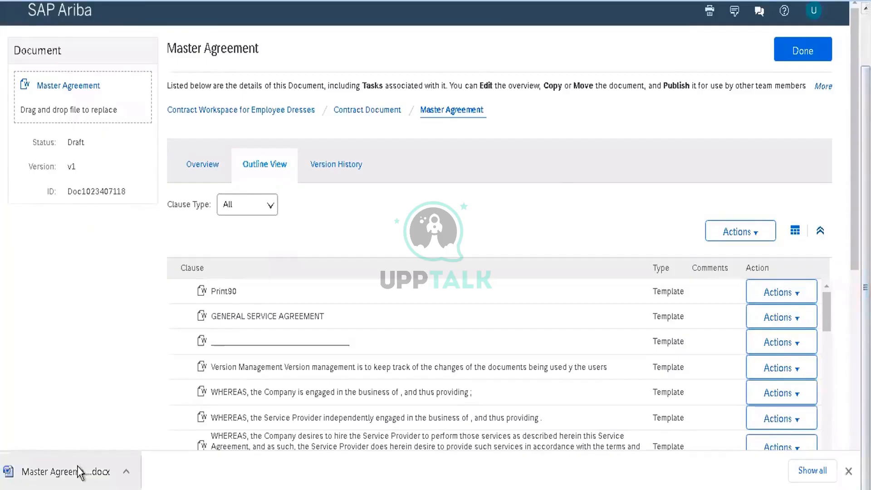
# Open the downloaded Master Agreement document in Word and compare its opening paragraphs with the Ariba clause outline
pyautogui.click(80, 472)
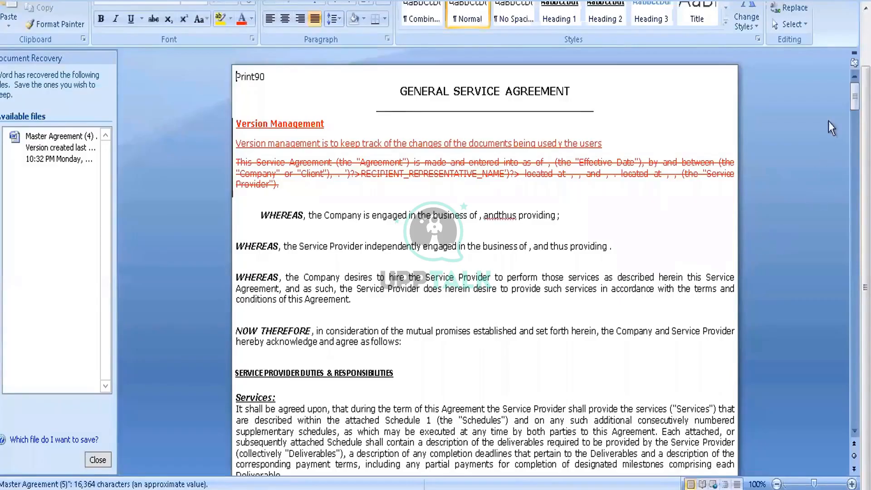
pyautogui.moveTo(854, 96); pyautogui.dragTo(854, 105)
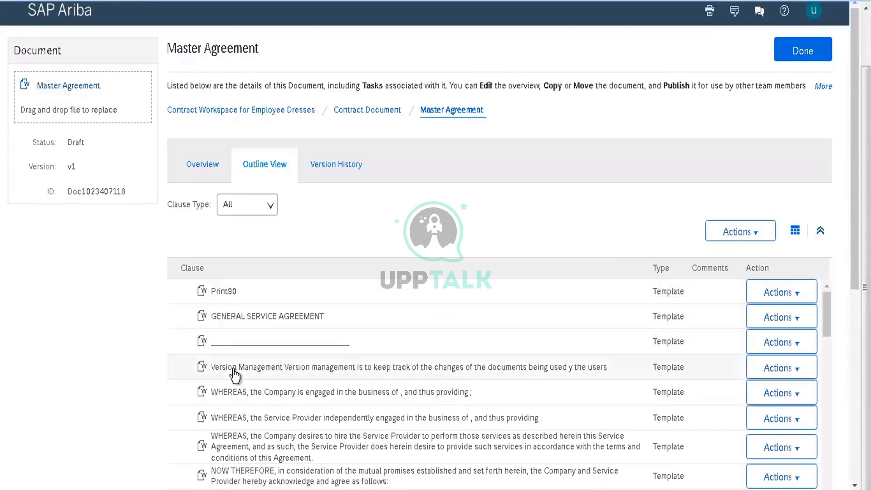
pyautogui.hotkey('alt', 'Tab')
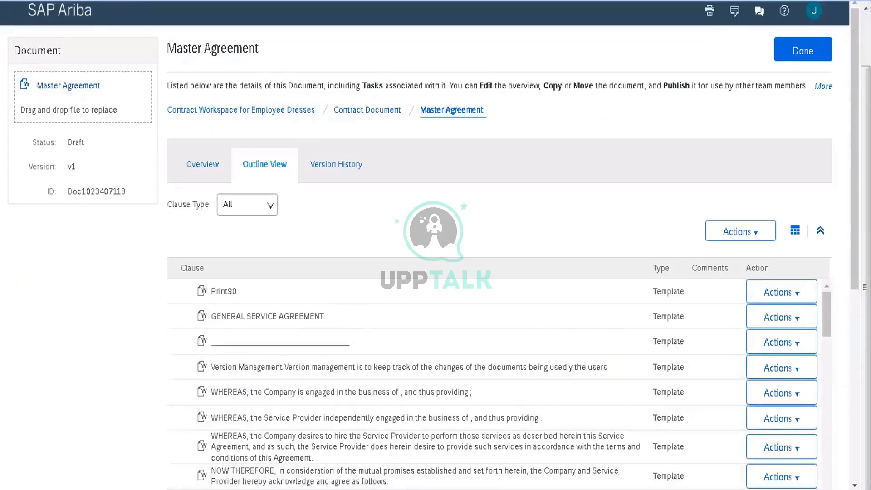
pyautogui.hotkey('alt', 'Tab')
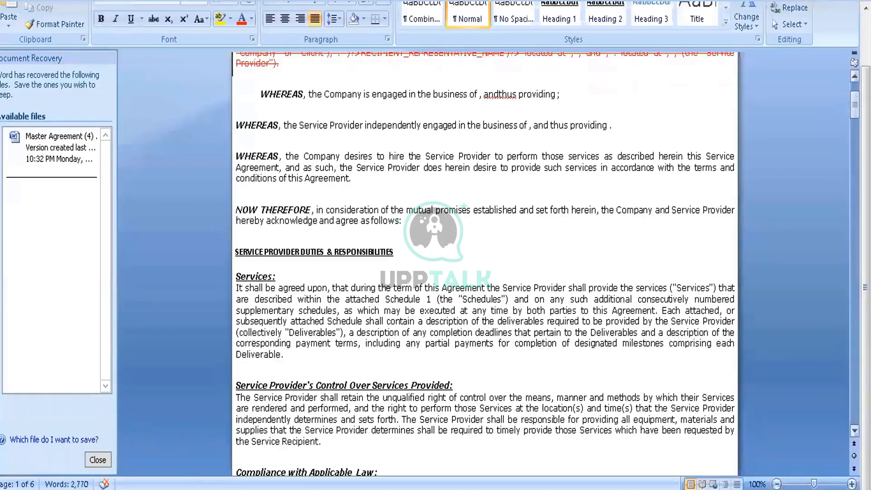
pyautogui.moveTo(854, 106); pyautogui.dragTo(854, 95)
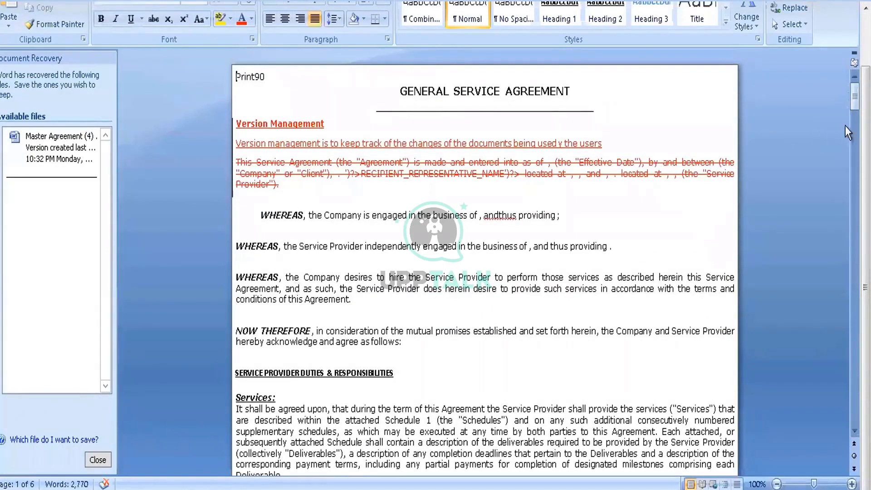
pyautogui.moveTo(854, 96); pyautogui.dragTo(854, 105)
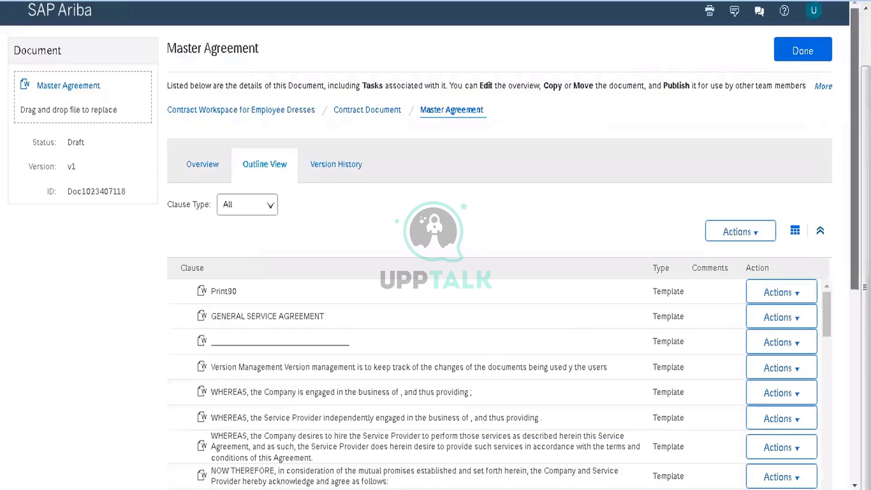
# Compare the Services clause under Service Provider Duties & Responsibilities between the outline and the Word document, and skim the rest of the document
pyautogui.scroll(-3, 821, 200)
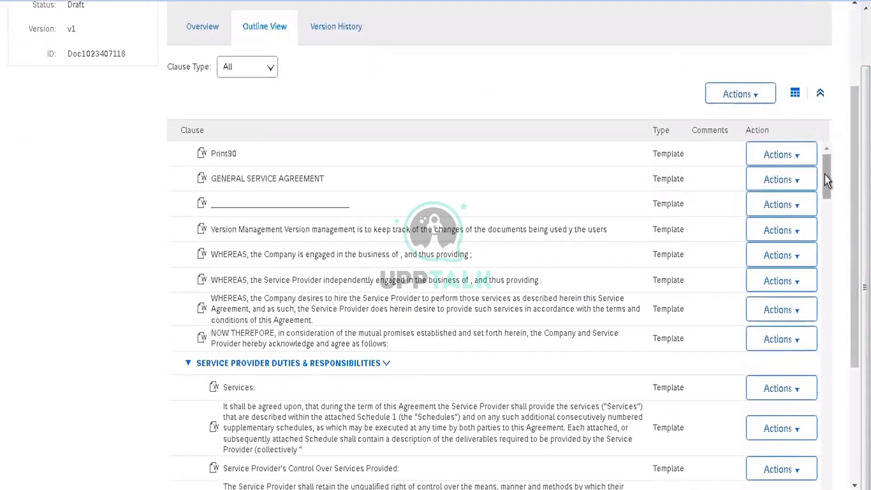
pyautogui.moveTo(823, 177)
pyautogui.mouseDown()
pyautogui.moveTo(825, 197)
pyautogui.moveTo(826, 187)
pyautogui.mouseUp()
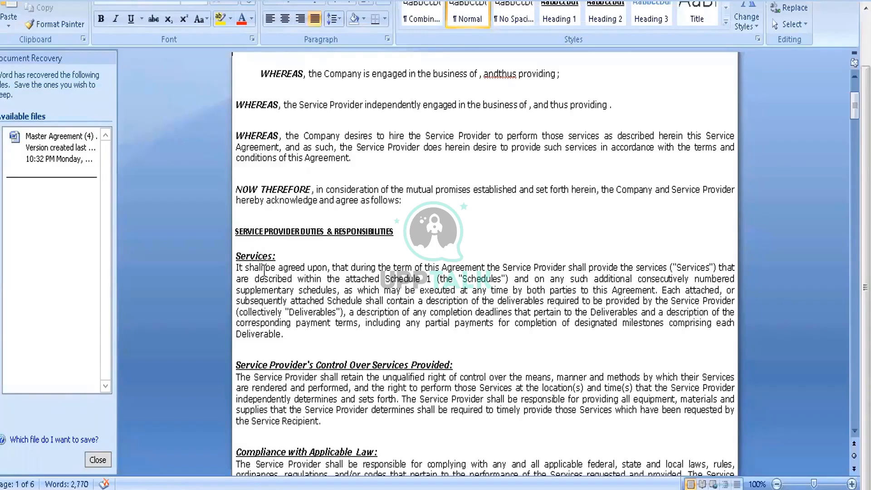
pyautogui.moveTo(236, 268); pyautogui.dragTo(412, 264)
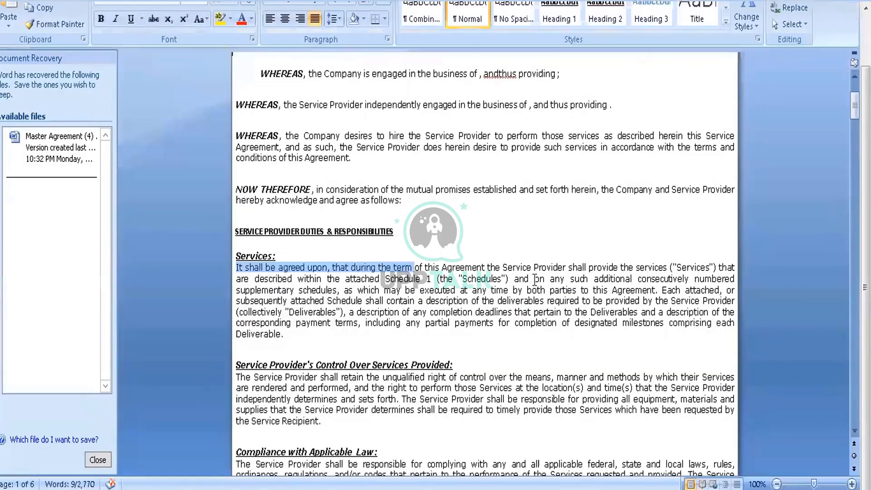
pyautogui.click(530, 259)
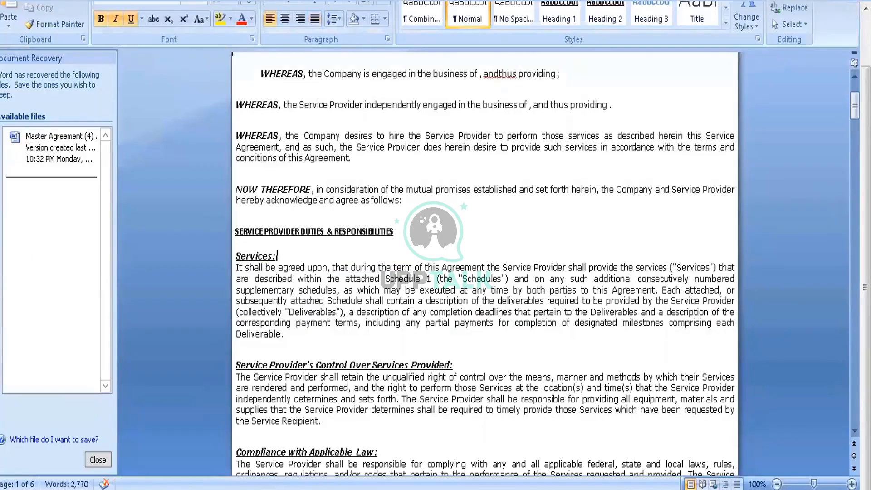
pyautogui.moveTo(854, 105); pyautogui.dragTo(854, 225)
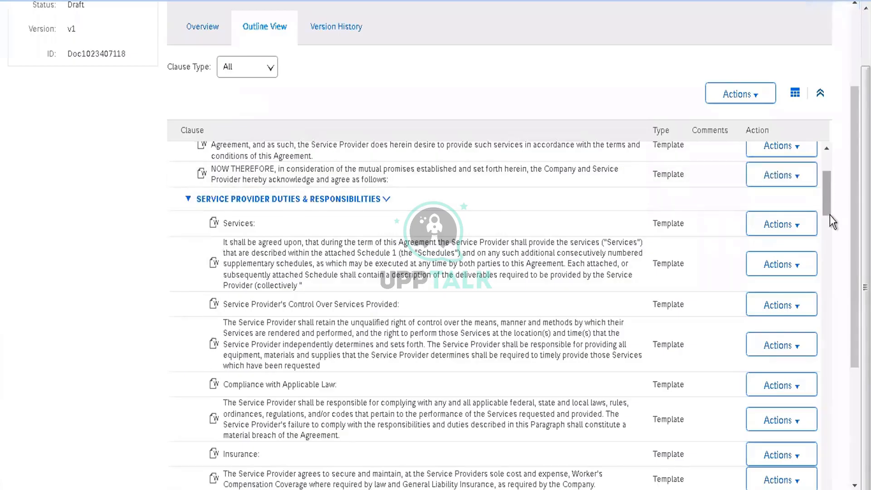
# Look through the Master Agreement's outlined clauses from Service Provider Duties to the General section and return to the first clause
pyautogui.scroll(-5, 828, 231)
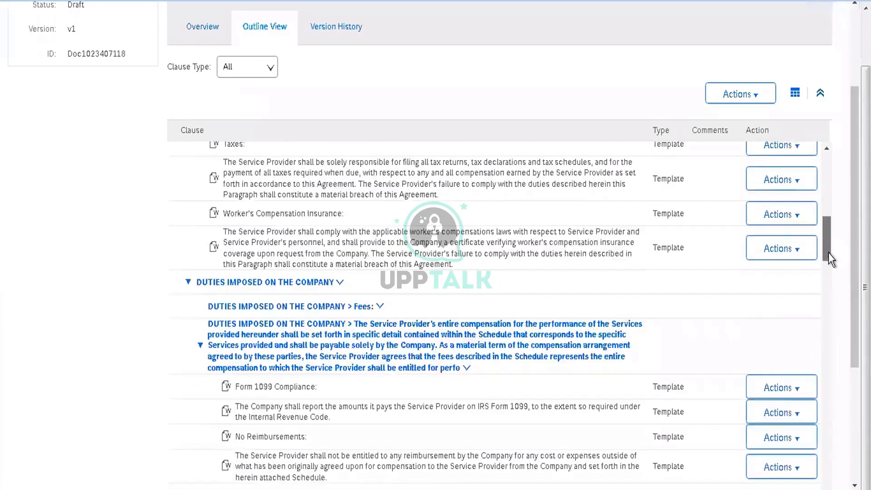
pyautogui.moveTo(828, 253); pyautogui.dragTo(835, 356)
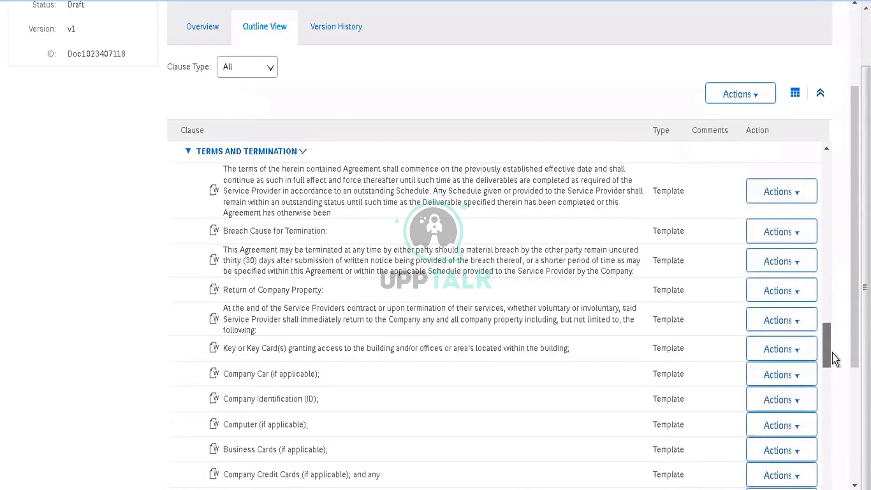
pyautogui.moveTo(835, 358); pyautogui.dragTo(834, 382)
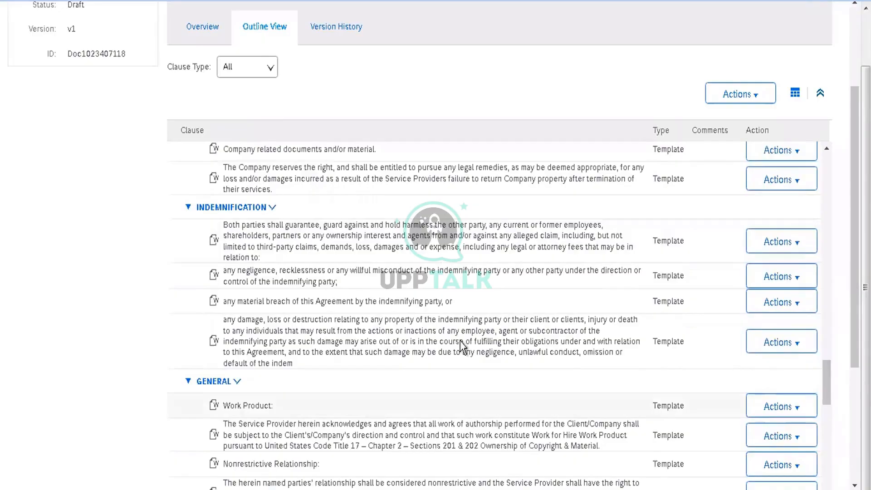
pyautogui.moveTo(825, 390); pyautogui.dragTo(817, 248)
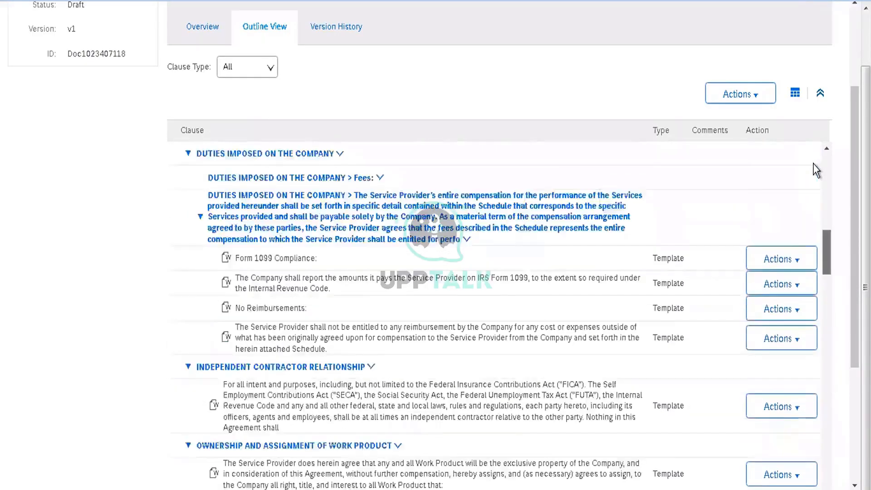
pyautogui.moveTo(816, 171); pyautogui.dragTo(812, 169)
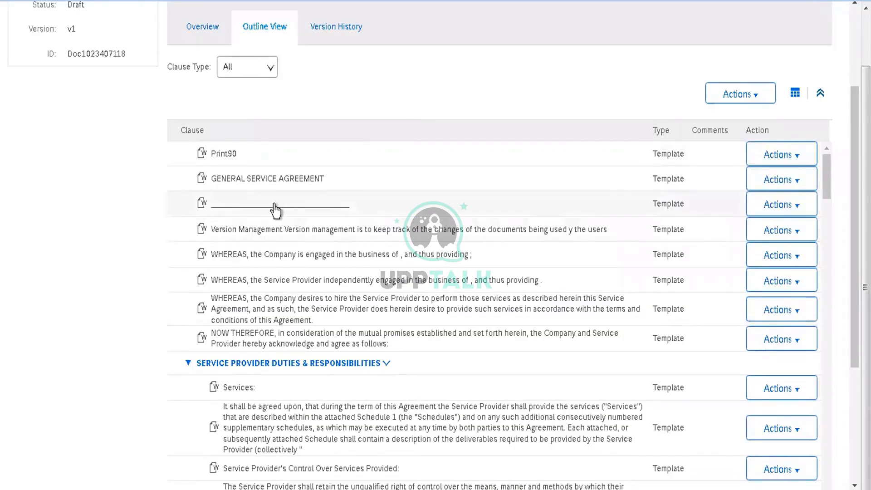
# Substitute the blank-line clause below General Service Agreement with the fallback clause described as Version Management details, and finish viewing the document
pyautogui.click(779, 206)
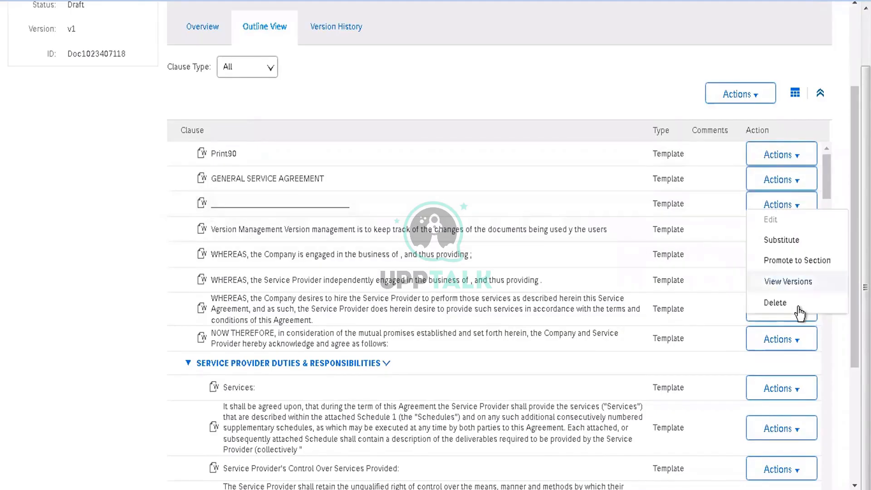
pyautogui.click(790, 243)
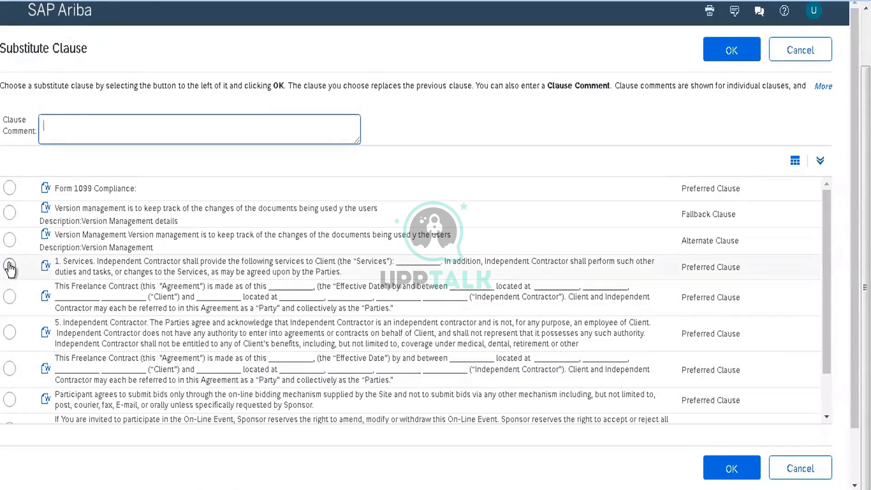
pyautogui.click(10, 212)
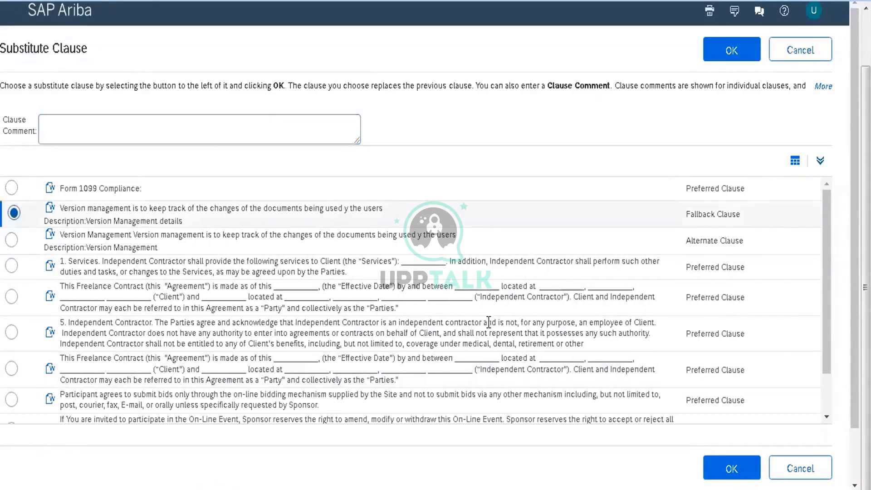
pyautogui.click(730, 471)
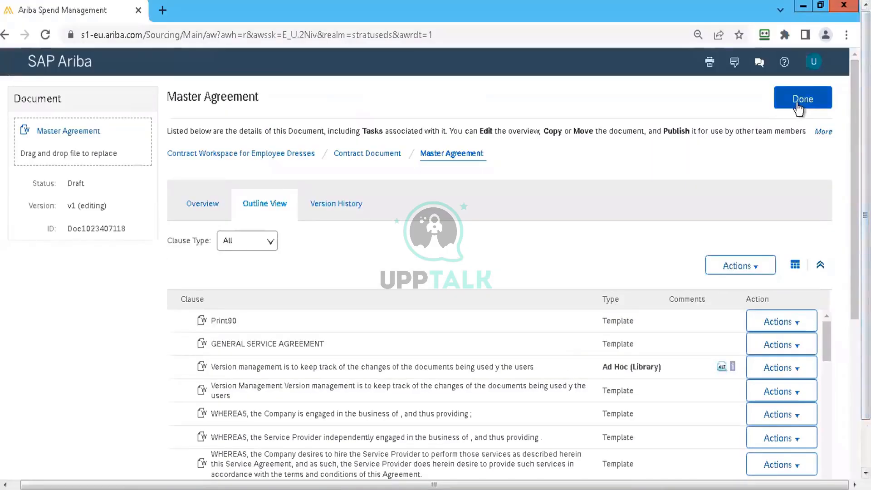
pyautogui.click(799, 108)
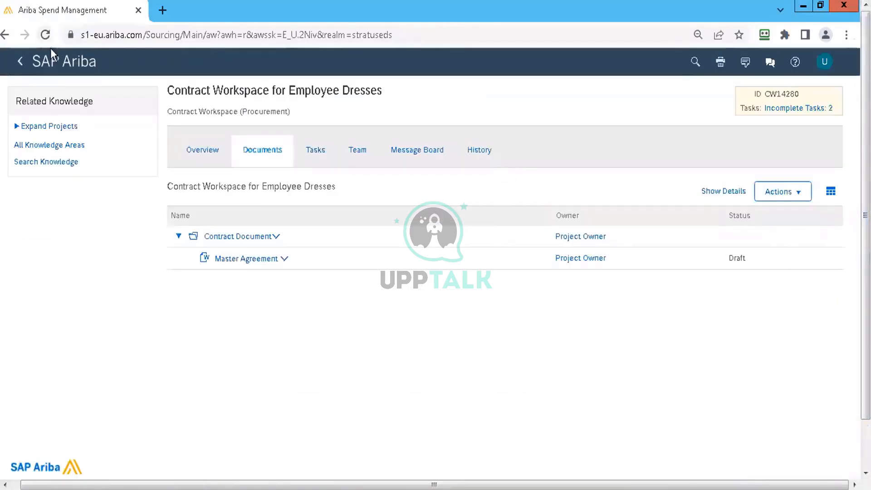
# Open the Clause Library from the full list of management areas, review its clauses, and return to the home page
pyautogui.click(48, 60)
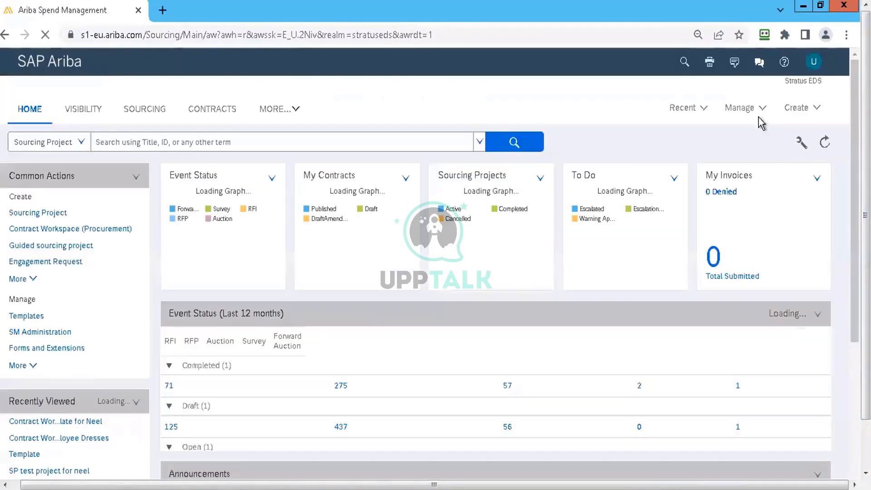
pyautogui.click(744, 110)
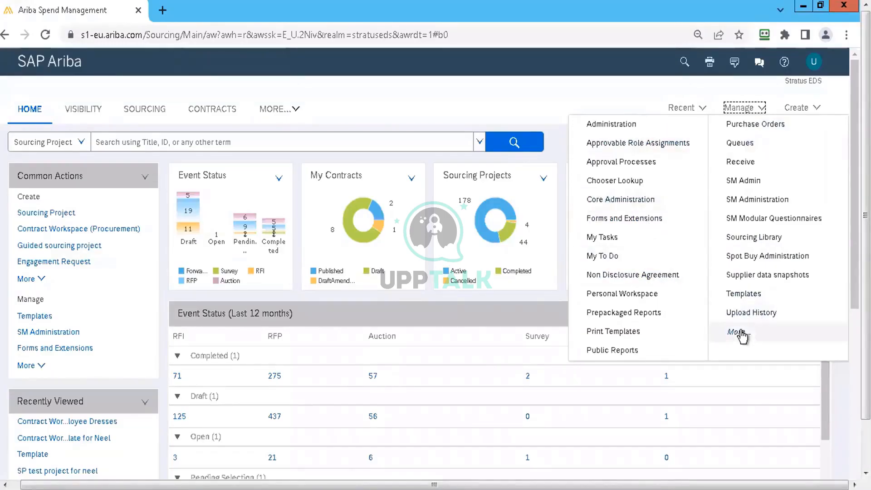
pyautogui.click(739, 331)
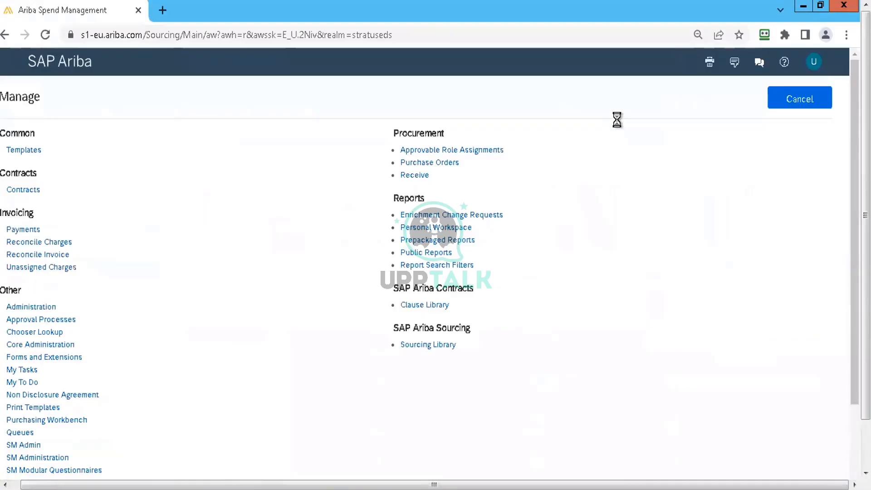
pyautogui.click(431, 307)
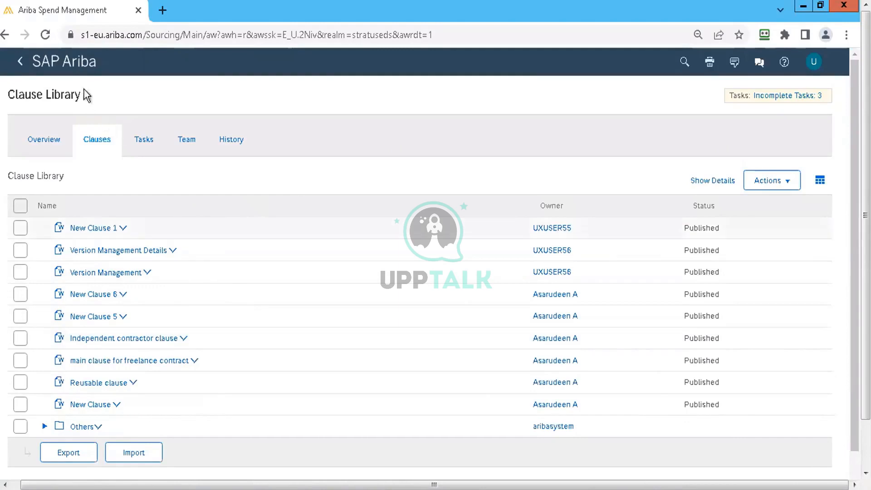
pyautogui.click(84, 62)
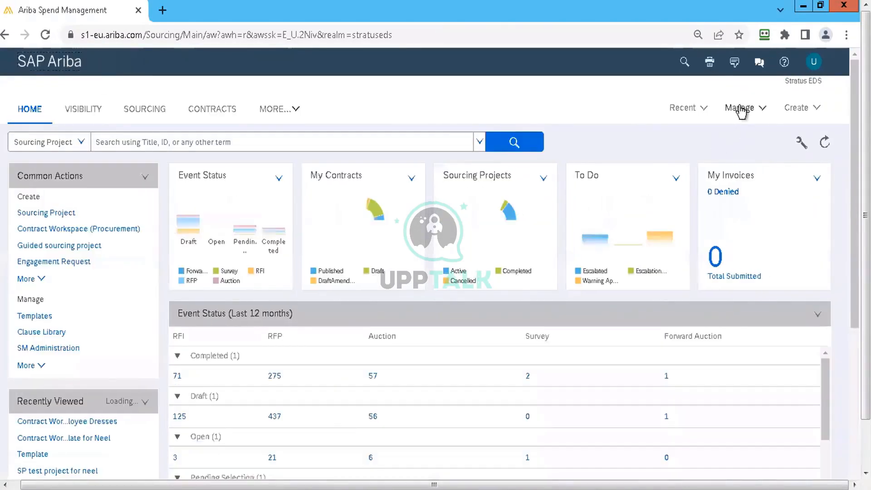
# Reopen the recently viewed contract workspace for Employee Dresses and open the Master Agreement's outline from the Contract Document folder
pyautogui.click(742, 108)
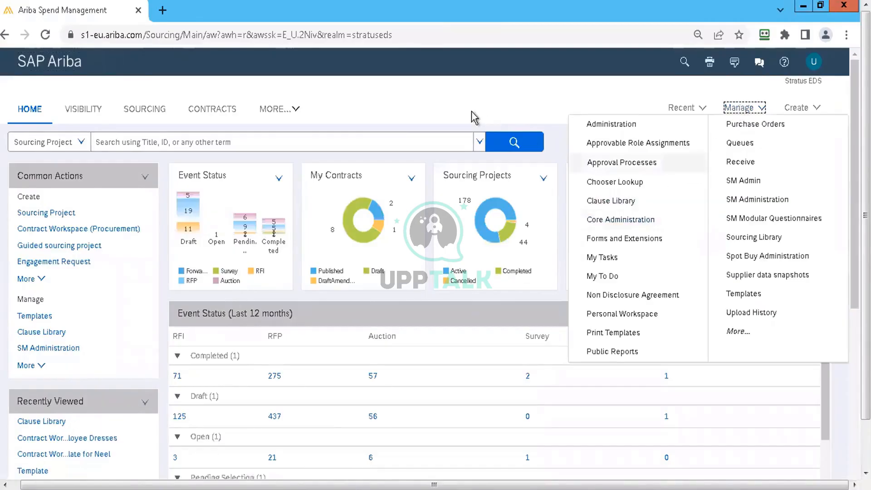
pyautogui.click(80, 438)
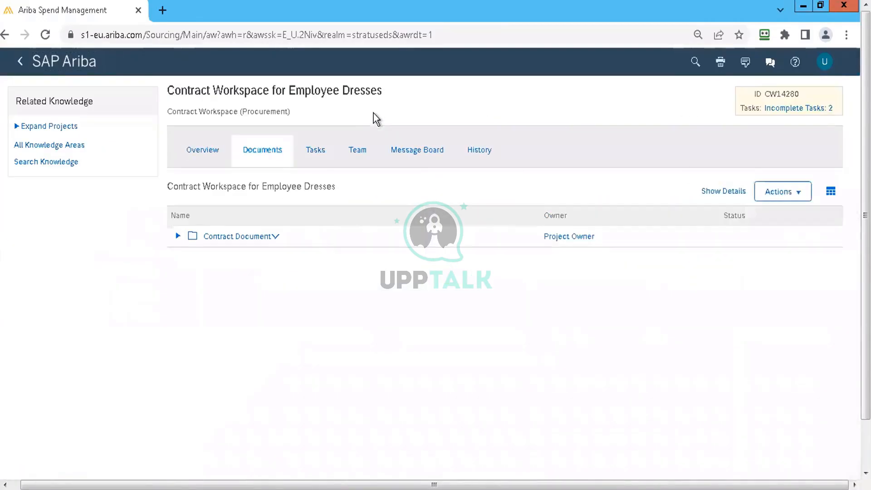
pyautogui.click(177, 236)
pyautogui.click(285, 259)
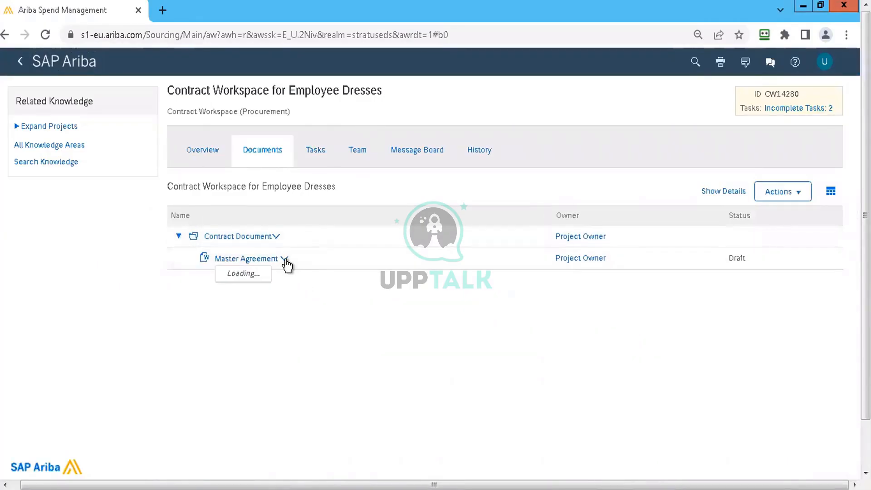
pyautogui.click(277, 195)
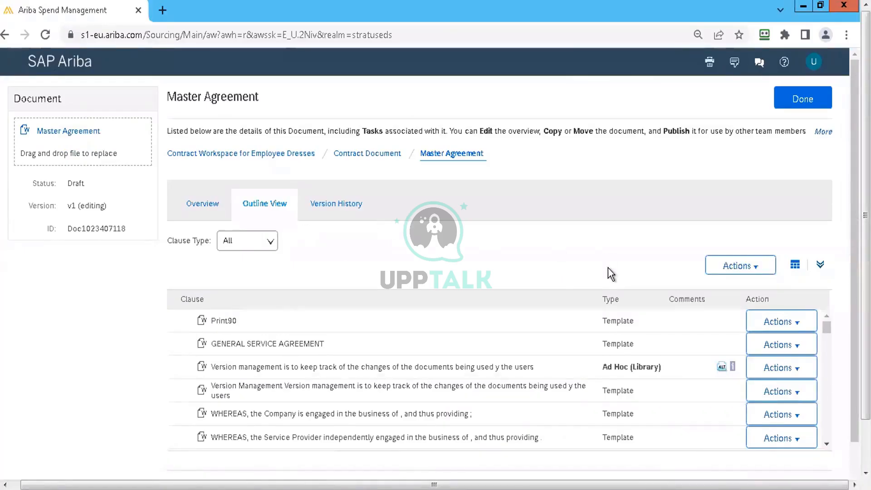
# Publish the draft Master Agreement from its overview
pyautogui.click(755, 272)
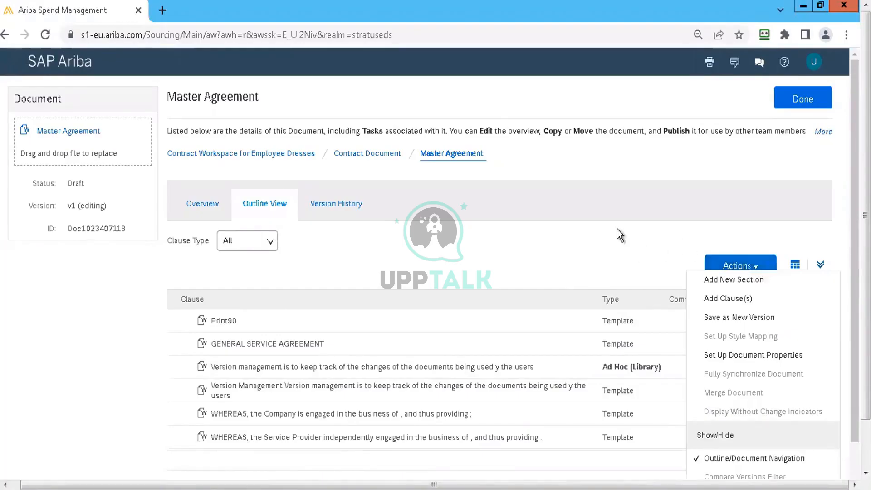
pyautogui.click(212, 211)
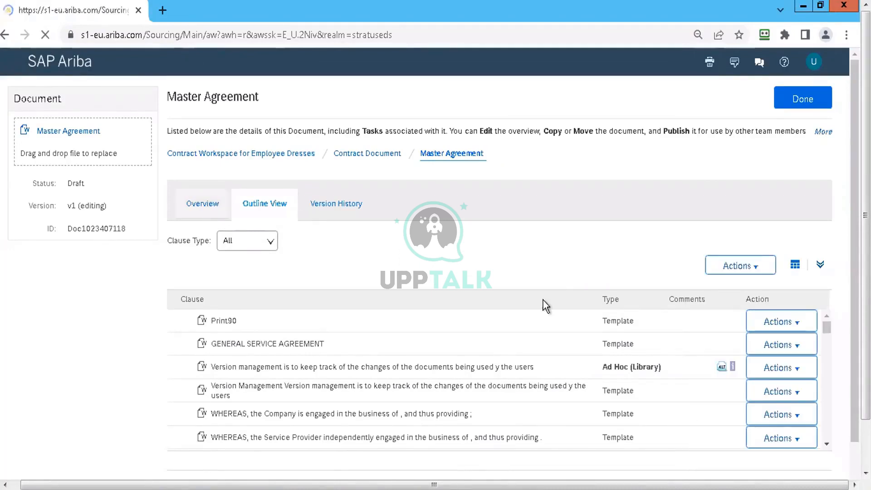
pyautogui.click(792, 273)
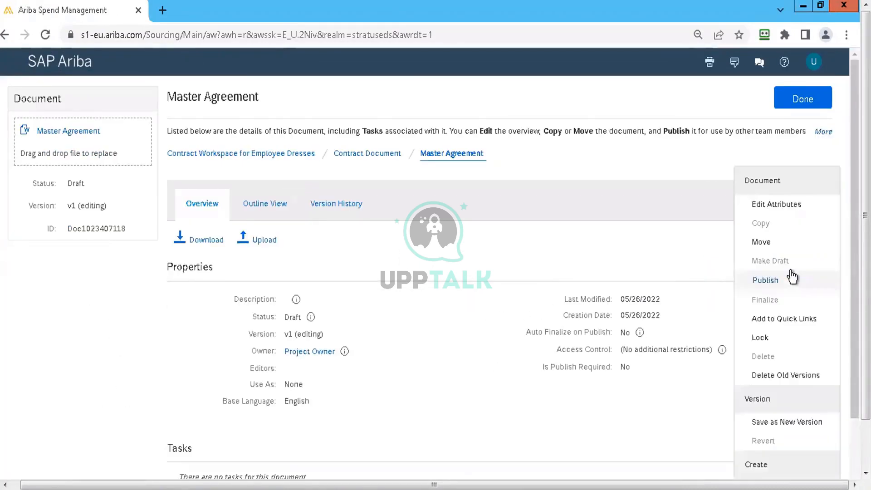
pyautogui.click(771, 280)
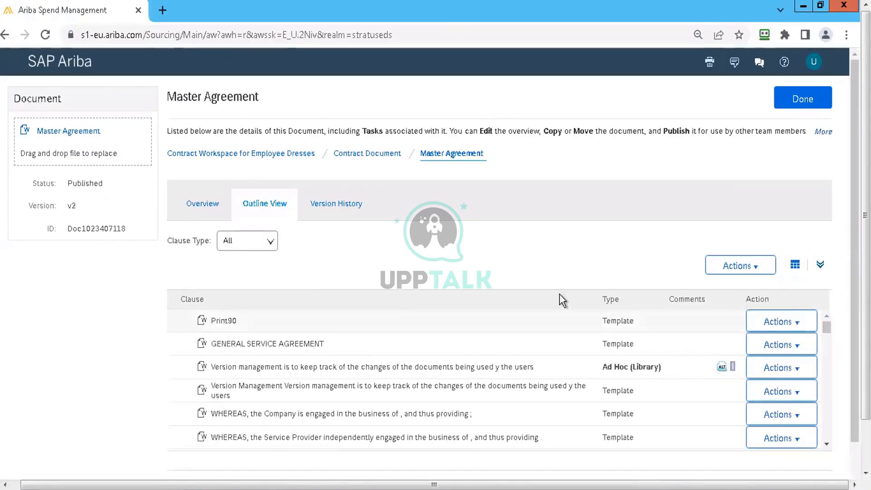
# Substitute the "Service Provider's Control Over Services Provided" clause with the second preferred clause beginning "This Freelance Contract", and publish the Master Agreement again
pyautogui.click(820, 266)
pyautogui.scroll(-4, 731, 323)
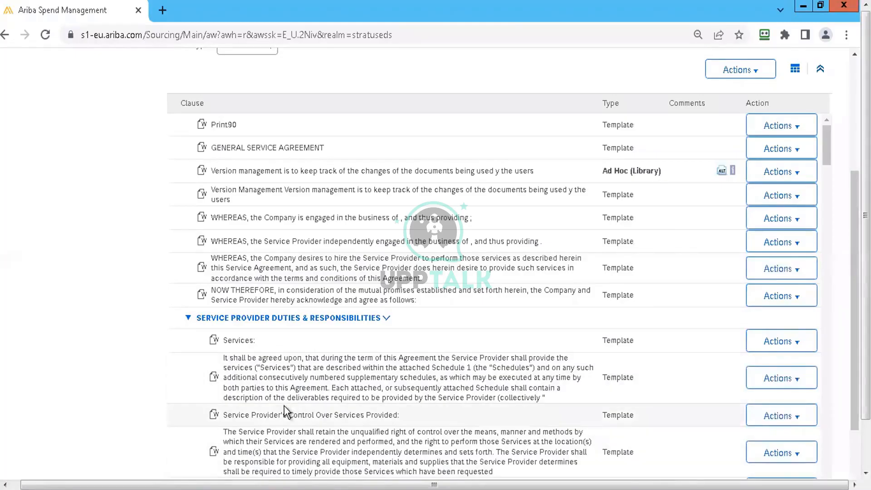
pyautogui.click(785, 416)
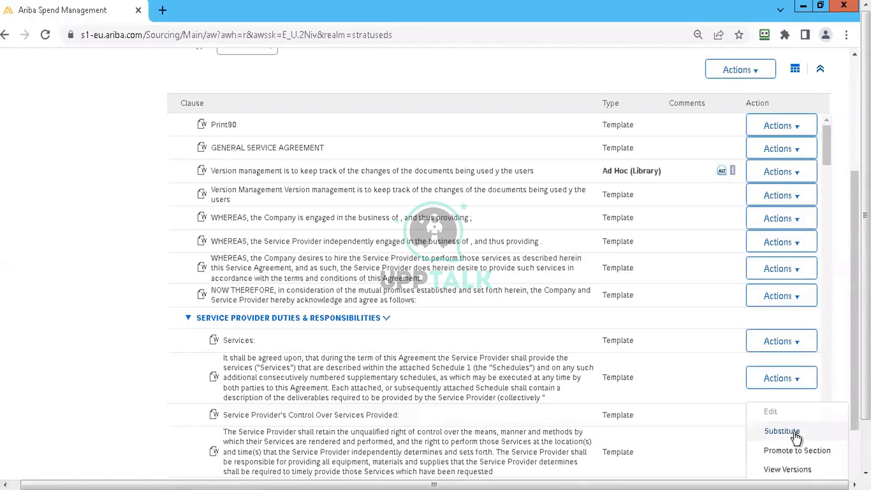
pyautogui.click(779, 431)
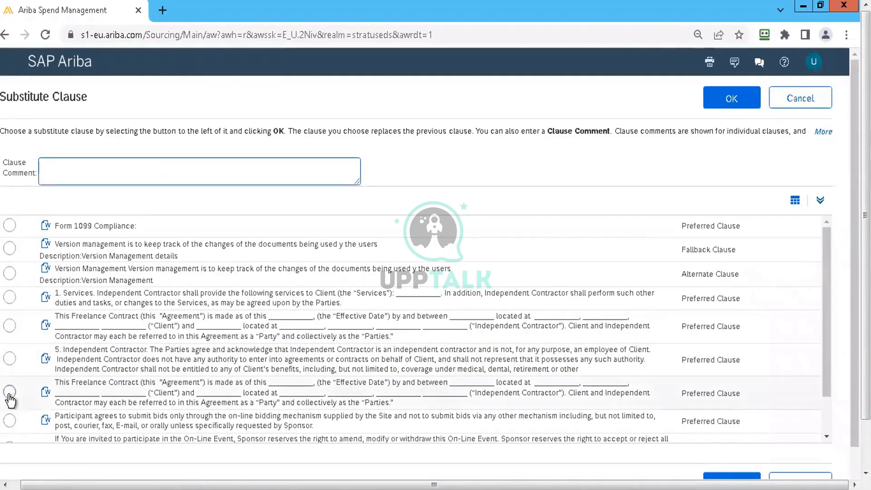
pyautogui.click(10, 392)
pyautogui.click(727, 102)
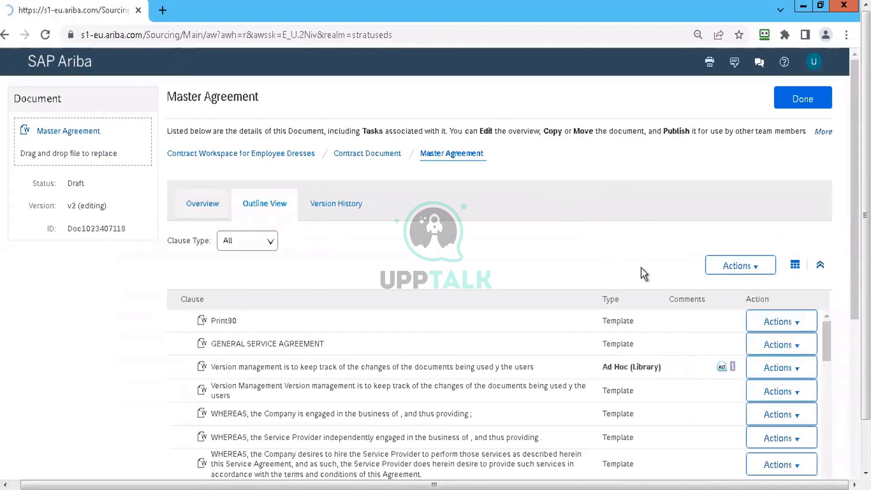
pyautogui.click(774, 269)
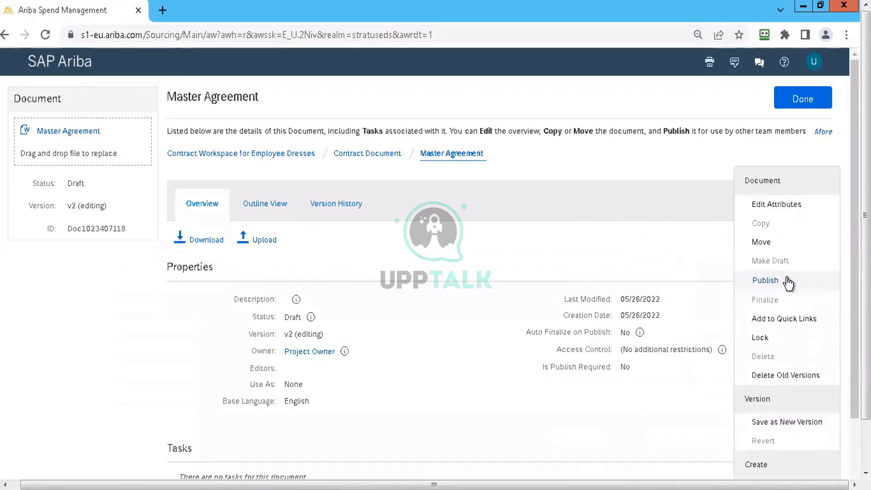
pyautogui.click(771, 282)
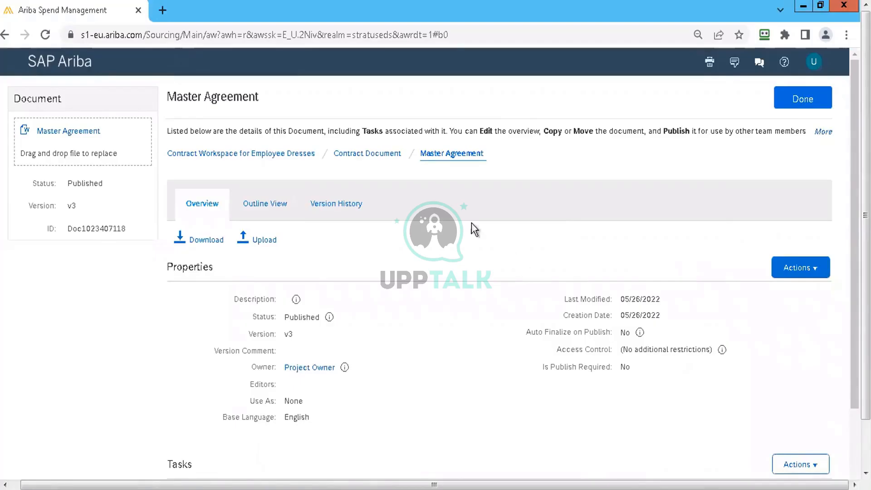
# Examine the Master Agreement's version history and the options for comparing v3 with other versions
pyautogui.click(329, 211)
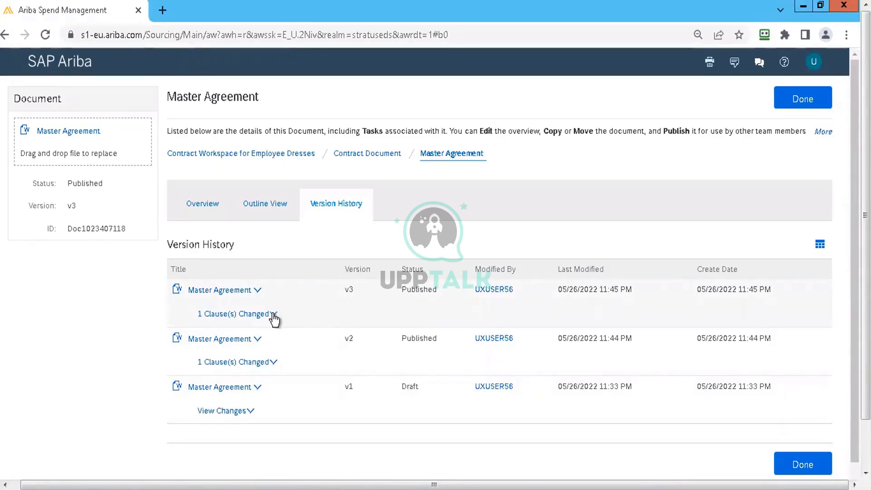
pyautogui.click(274, 316)
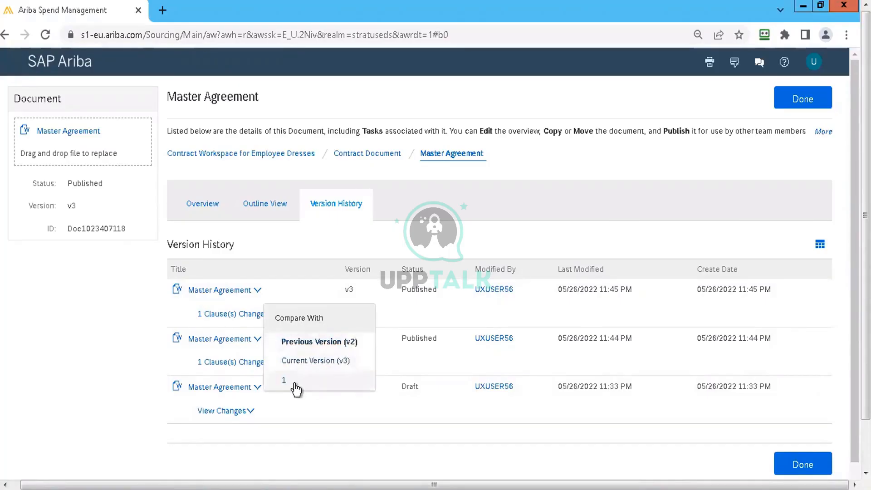
pyautogui.click(136, 326)
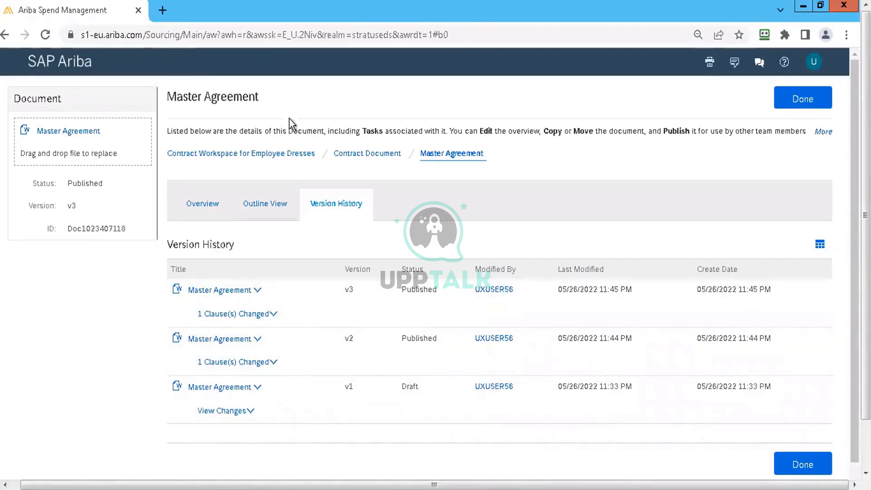
pyautogui.click(273, 313)
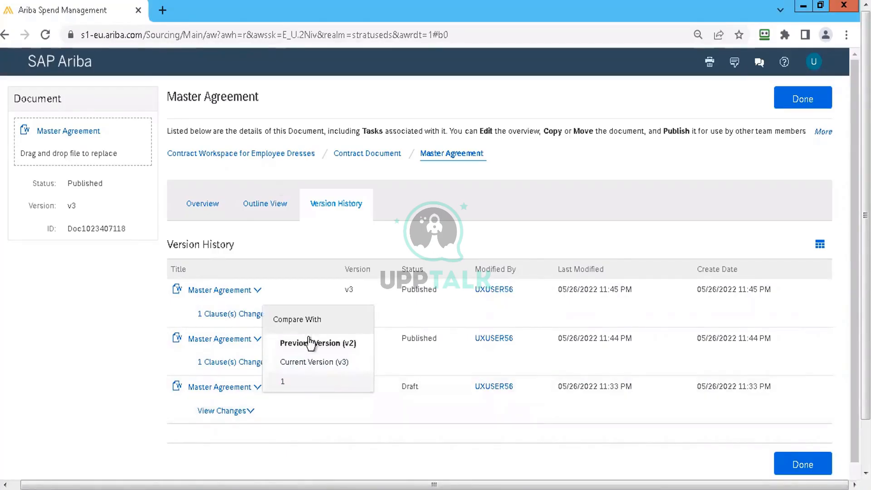
pyautogui.click(448, 209)
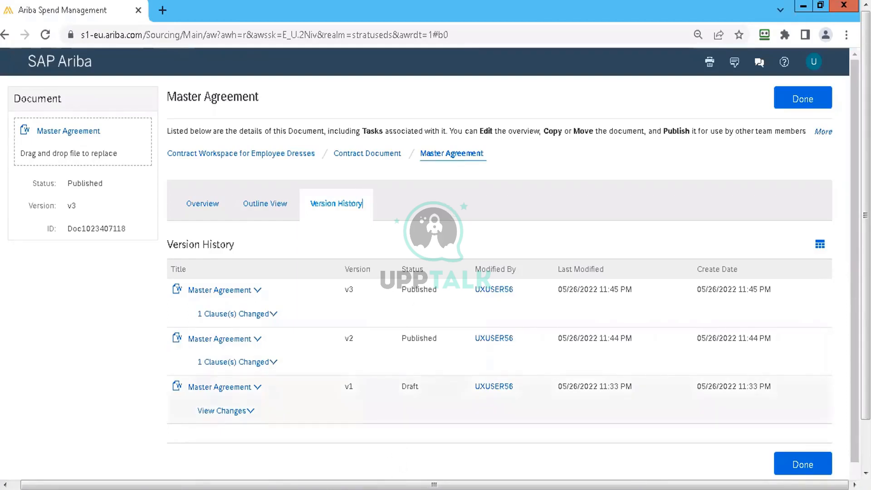
pyautogui.click(376, 487)
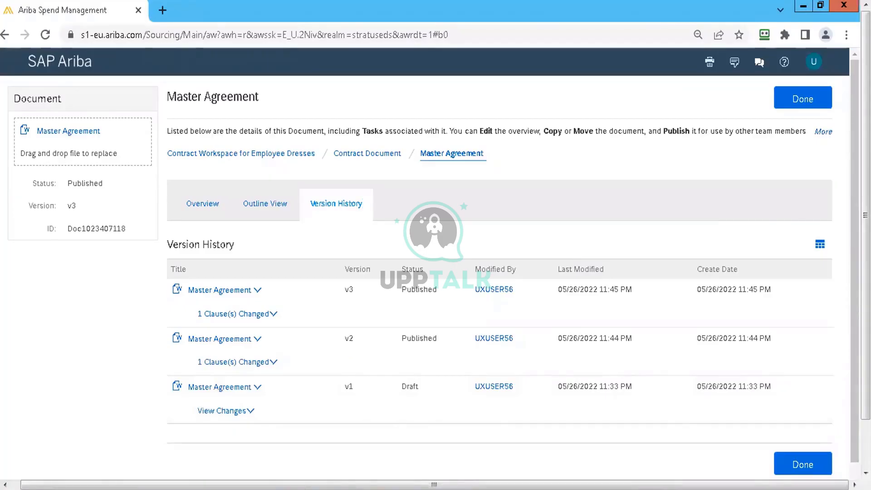
# Finish viewing the Master Agreement, check the workspace's Initial Phase and Second Phase tasks, and return to its documents
pyautogui.click(799, 100)
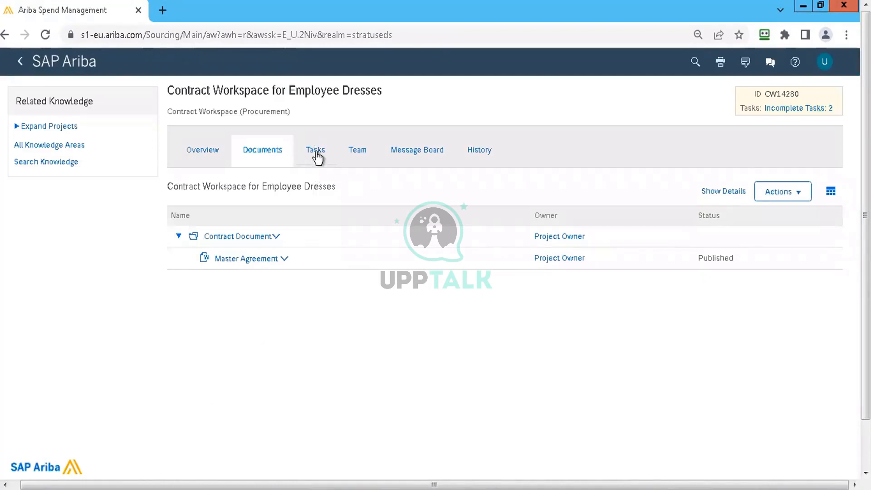
pyautogui.click(316, 154)
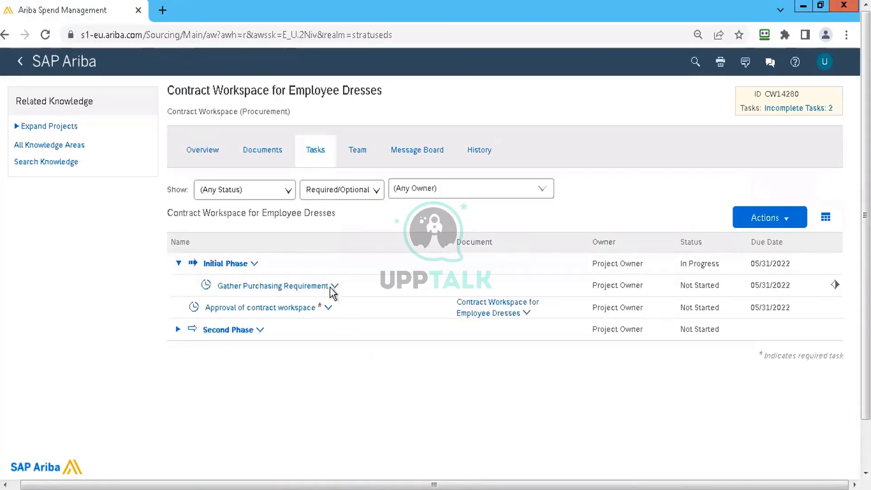
pyautogui.click(178, 330)
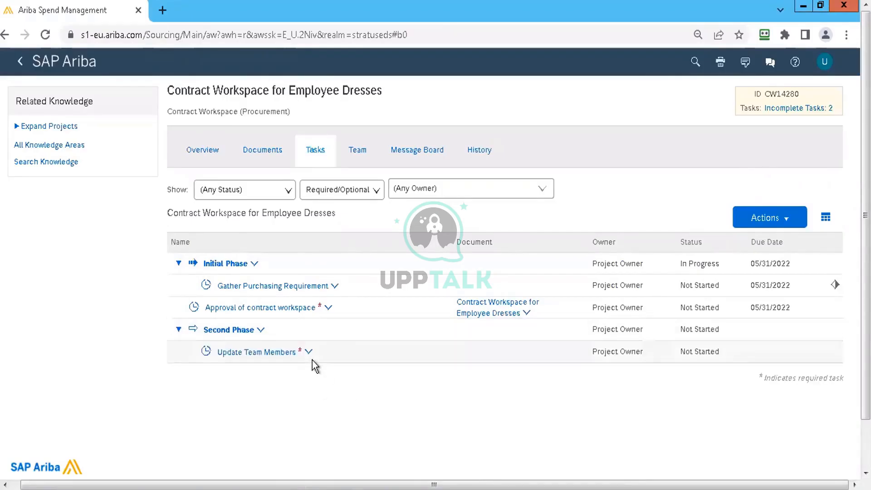
pyautogui.click(266, 156)
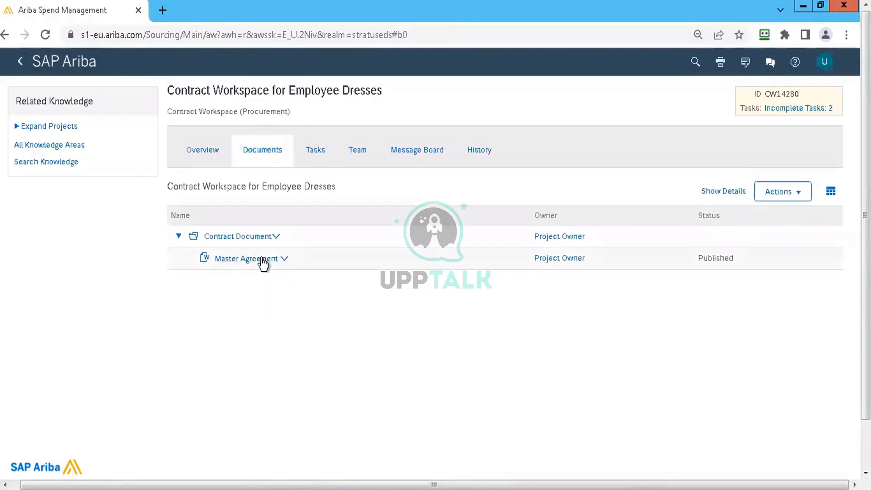